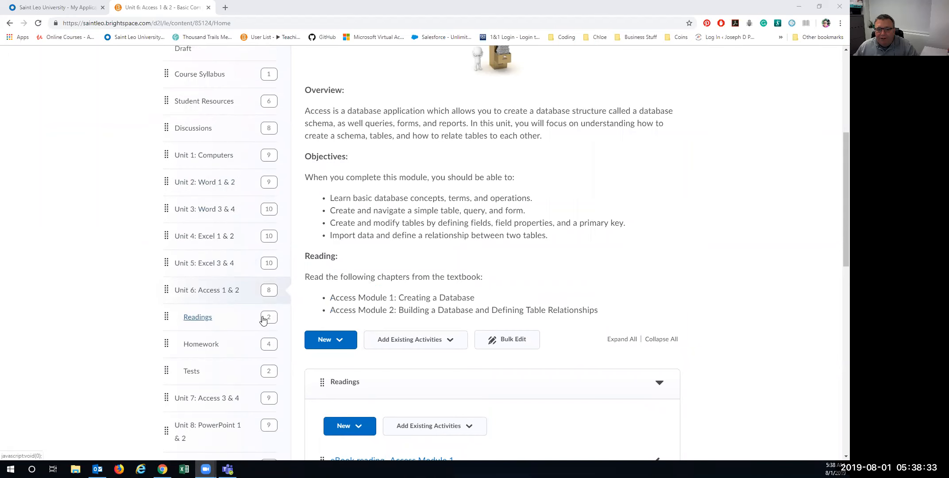
- Open Access Module 2 SAM Training from the Unit 6 homework and launch the assignment in a maximized window
{"action": "scroll", "coordinate": [263, 320], "scroll_direction": "down", "scroll_amount": 4}
{"action": "scroll", "coordinate": [263, 320], "scroll_direction": "down", "scroll_amount": 5}
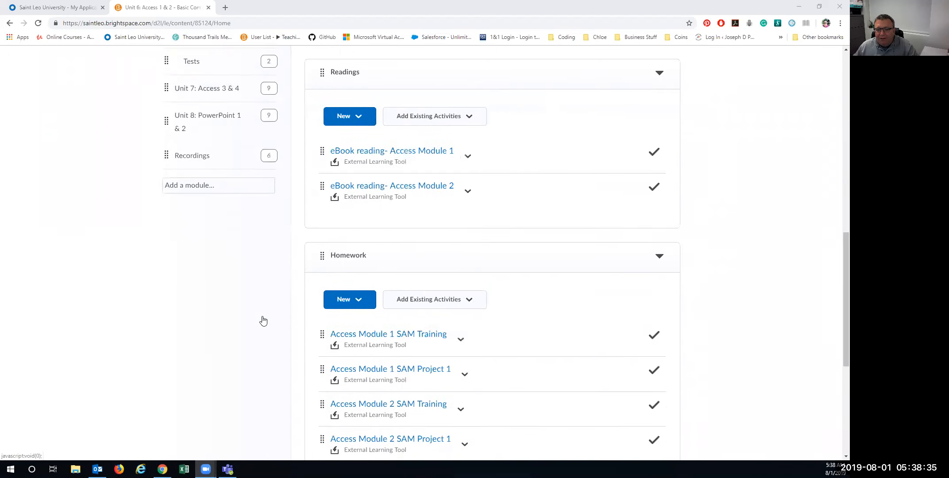
{"action": "scroll", "coordinate": [263, 319], "scroll_direction": "down", "scroll_amount": 4}
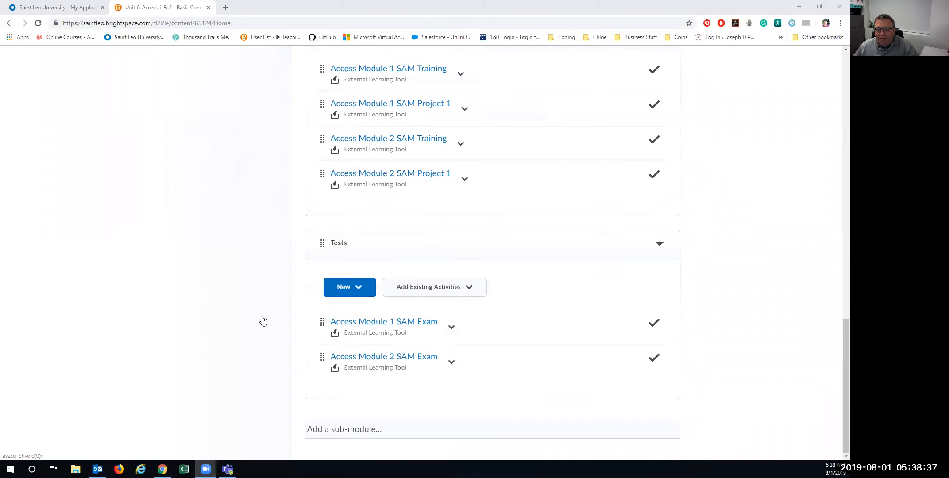
{"action": "scroll", "coordinate": [262, 319], "scroll_direction": "up", "scroll_amount": 2}
{"action": "scroll", "coordinate": [263, 321], "scroll_direction": "down", "scroll_amount": 2}
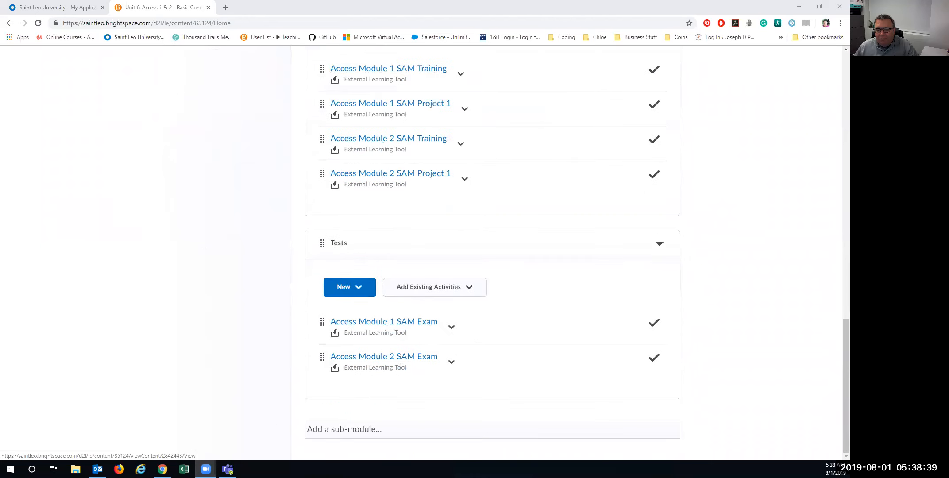
{"action": "scroll", "coordinate": [386, 324], "scroll_direction": "up", "scroll_amount": 4}
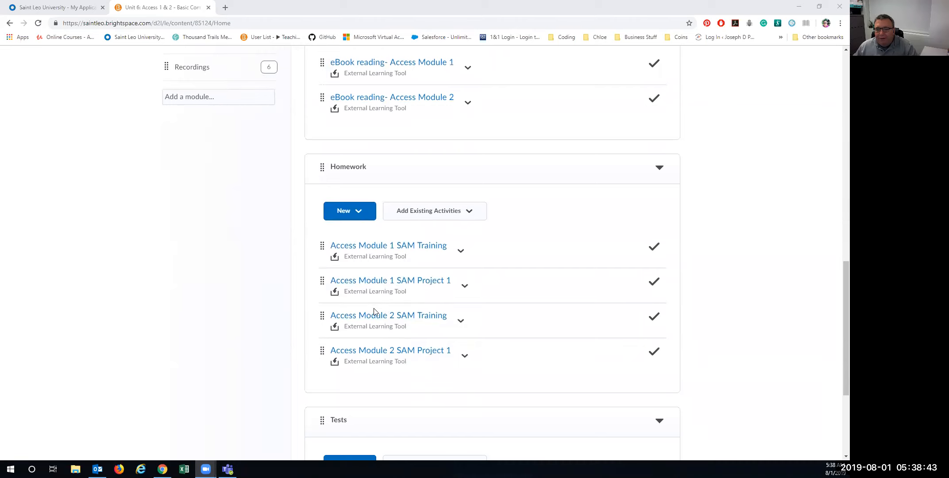
{"action": "left_click", "coordinate": [384, 315]}
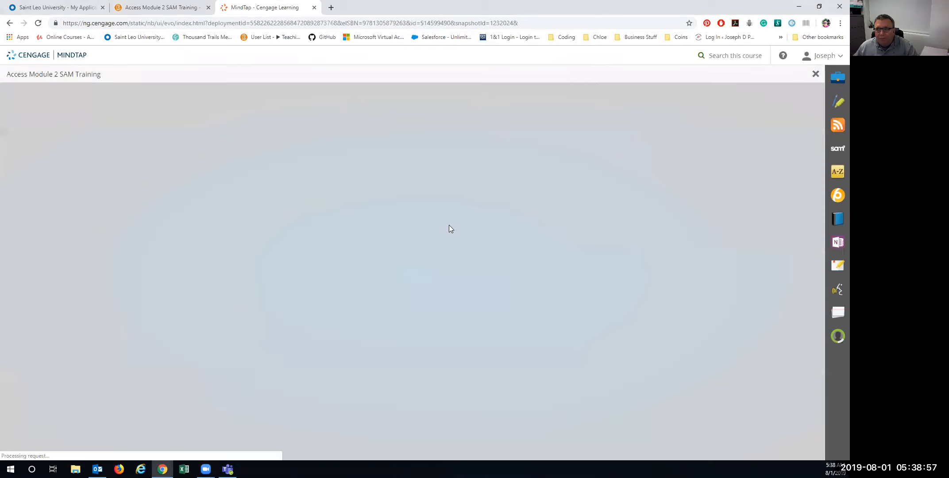
{"action": "left_click", "coordinate": [634, 211]}
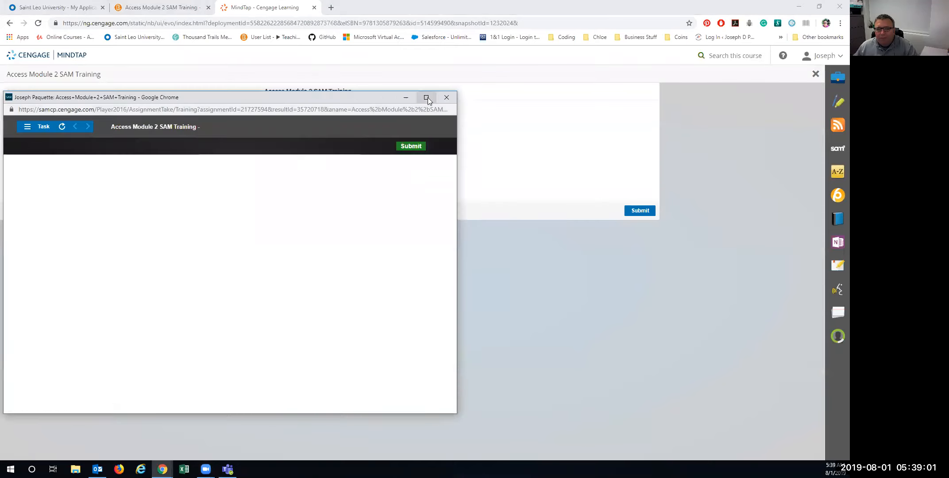
{"action": "left_click", "coordinate": [426, 97]}
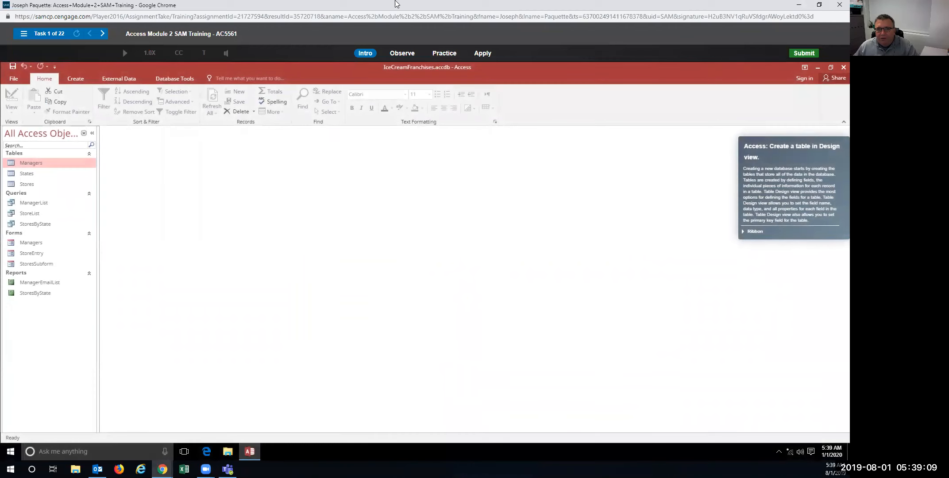
- Start task 1 in Practice mode and create a new blank table in Design view
{"action": "left_click", "coordinate": [444, 53]}
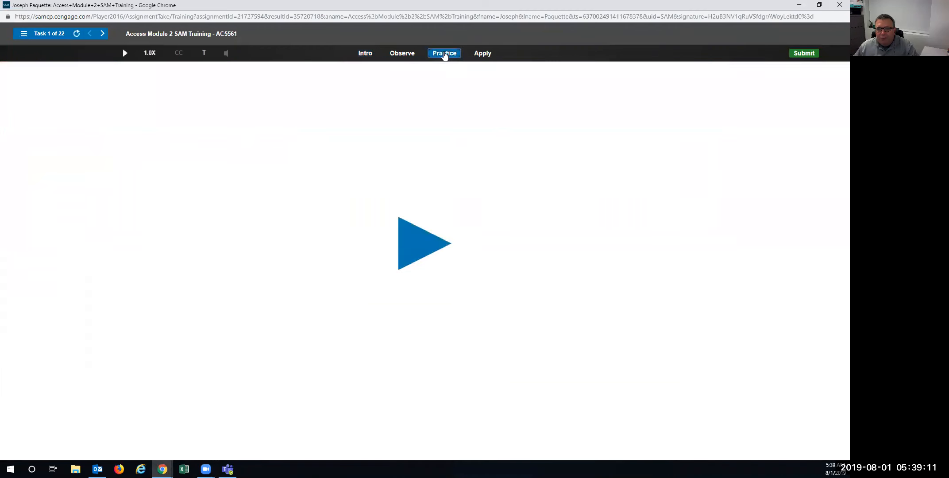
{"action": "left_click", "coordinate": [410, 240]}
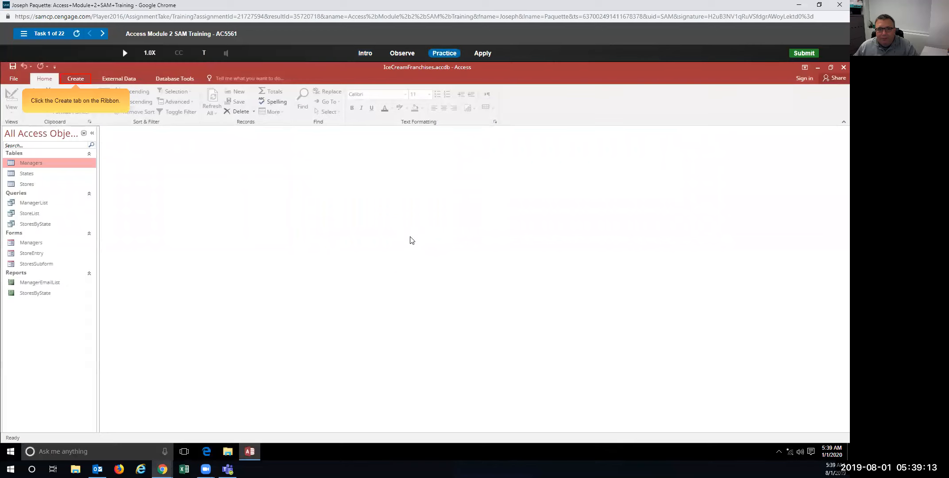
{"action": "left_click", "coordinate": [73, 80]}
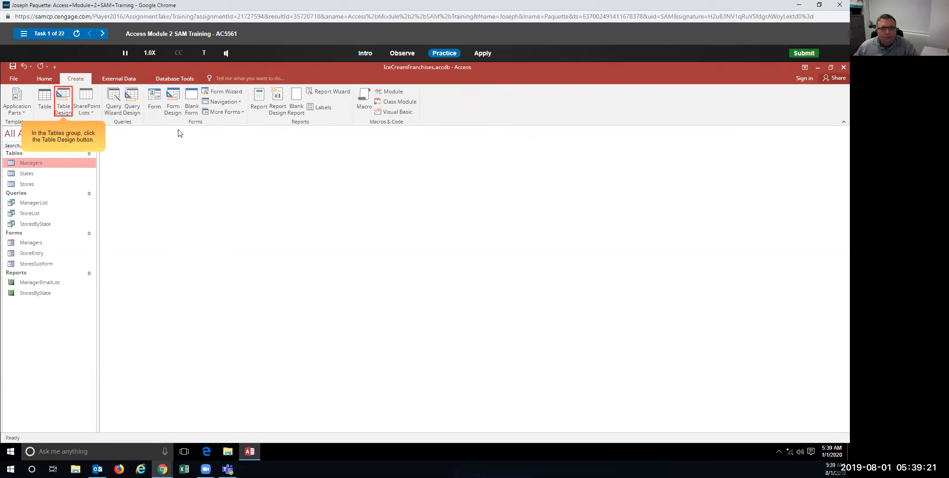
{"action": "left_click", "coordinate": [64, 106]}
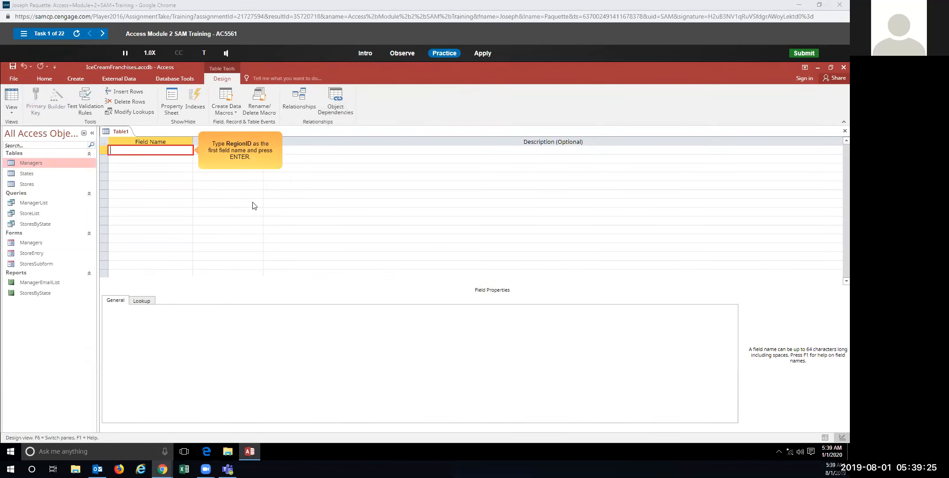
- Add RegionID as the table's first field with the AutoNumber data type
{"action": "left_click", "coordinate": [165, 151]}
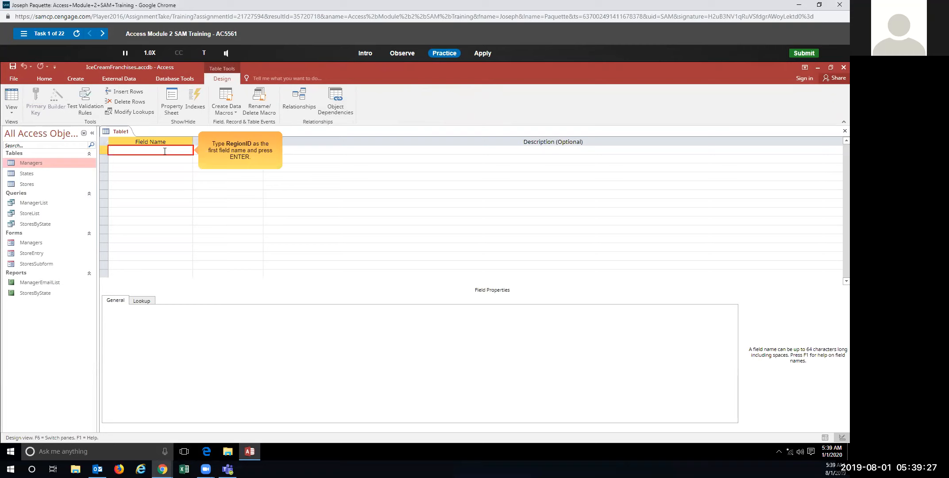
{"action": "type", "text": "RegionID"}
{"action": "key", "text": "Return"}
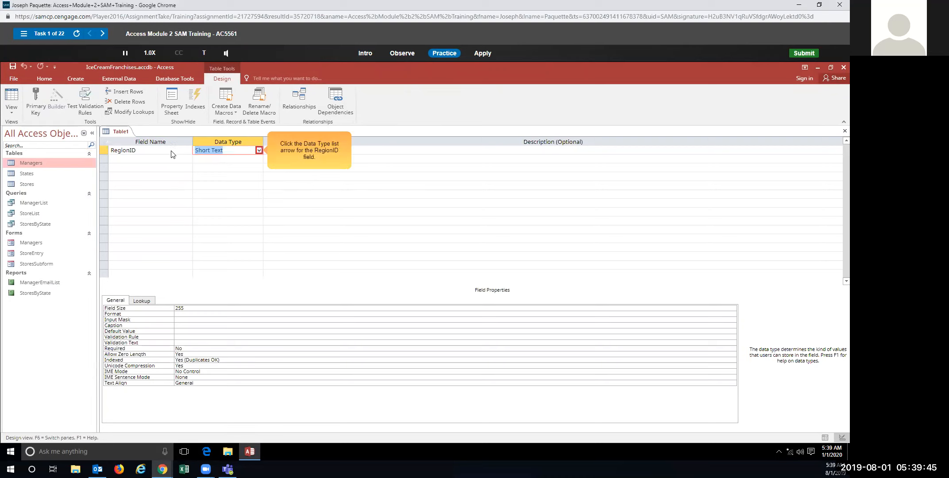
{"action": "left_click", "coordinate": [259, 151]}
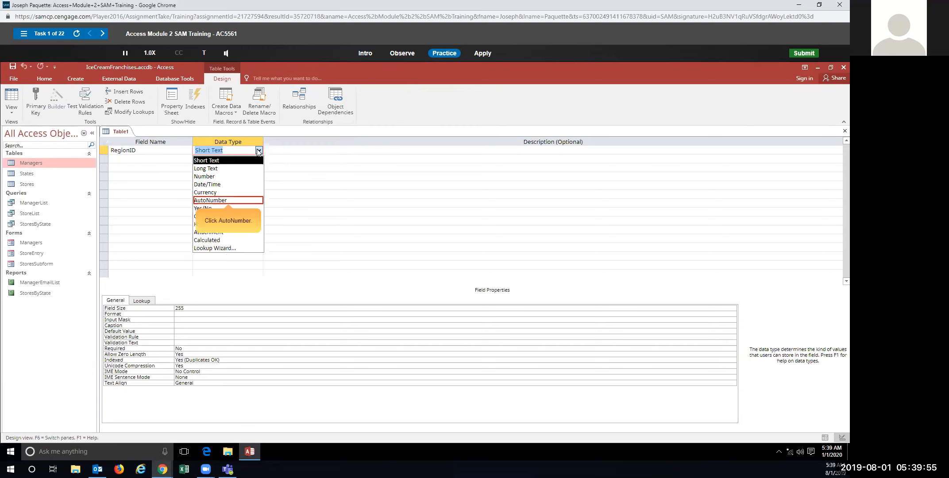
{"action": "left_click", "coordinate": [217, 201]}
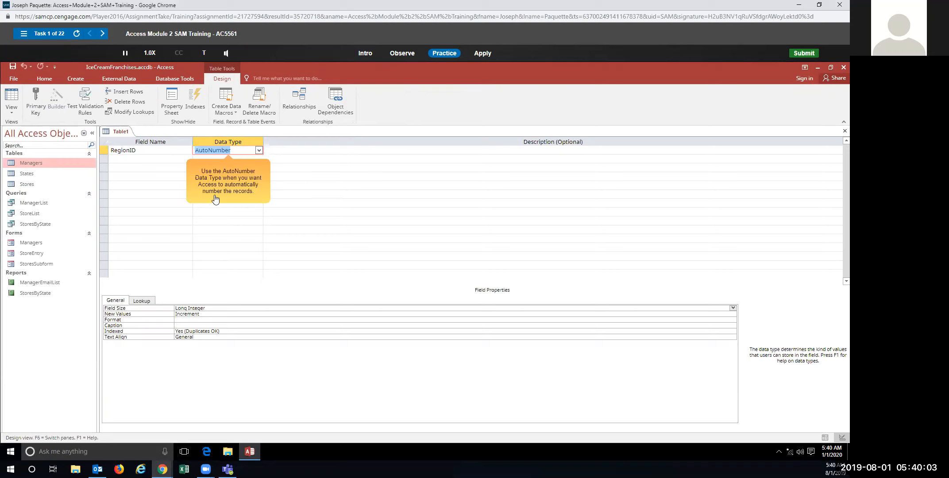
{"action": "left_click", "coordinate": [215, 199]}
- Add RegionName as the second field, keeping the Short Text data type
{"action": "left_click", "coordinate": [127, 159]}
{"action": "type", "text": "R"}
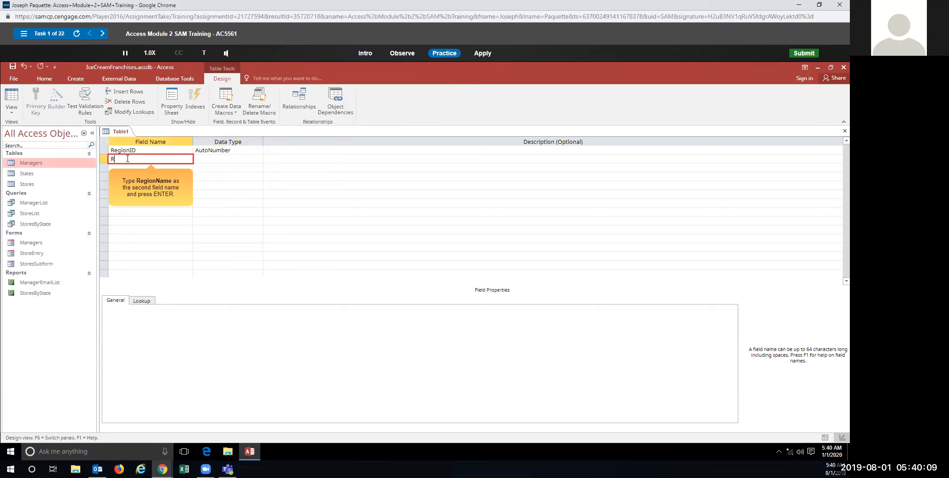
{"action": "type", "text": "egionName"}
{"action": "key", "text": "Return"}
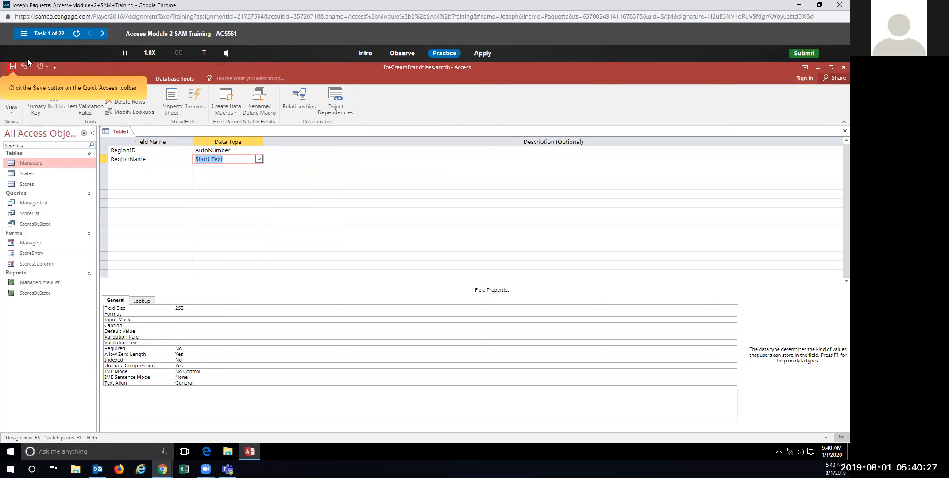
- Save the practice table as Regions and decline creating a primary key
{"action": "left_click", "coordinate": [12, 67]}
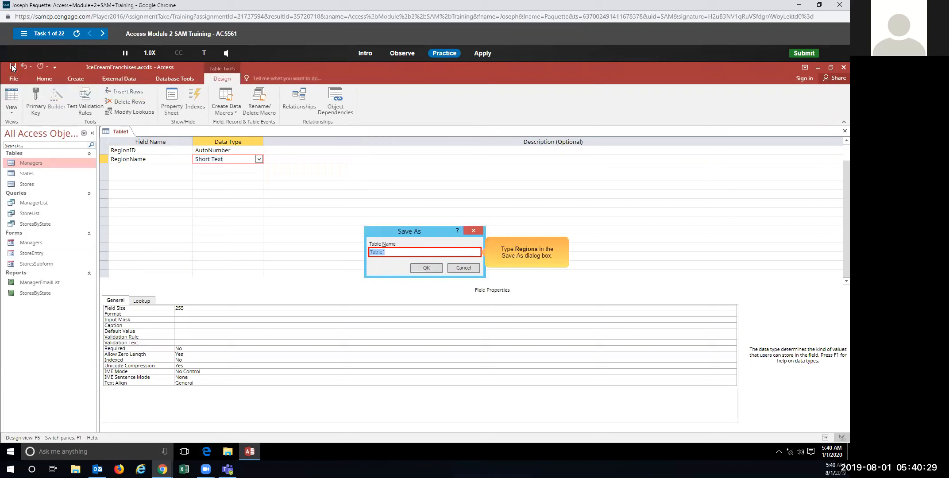
{"action": "type", "text": "Regions"}
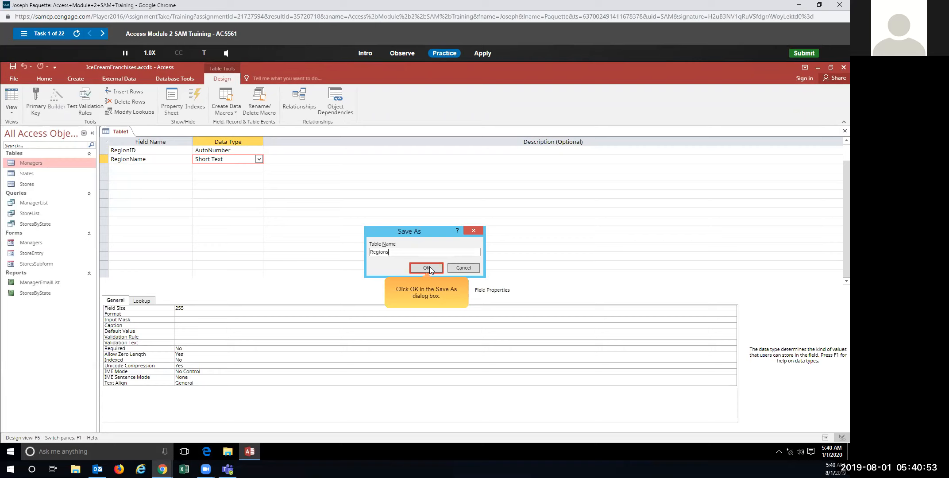
{"action": "left_click", "coordinate": [429, 266]}
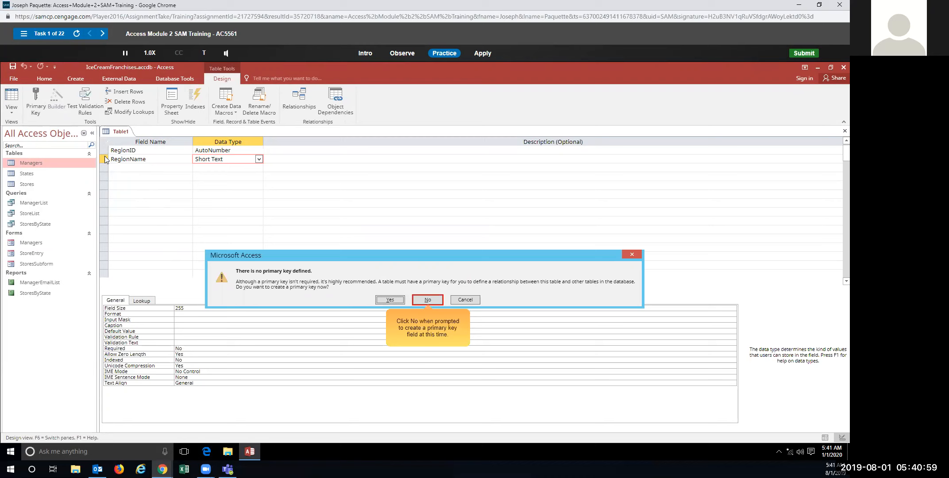
{"action": "left_click", "coordinate": [423, 298]}
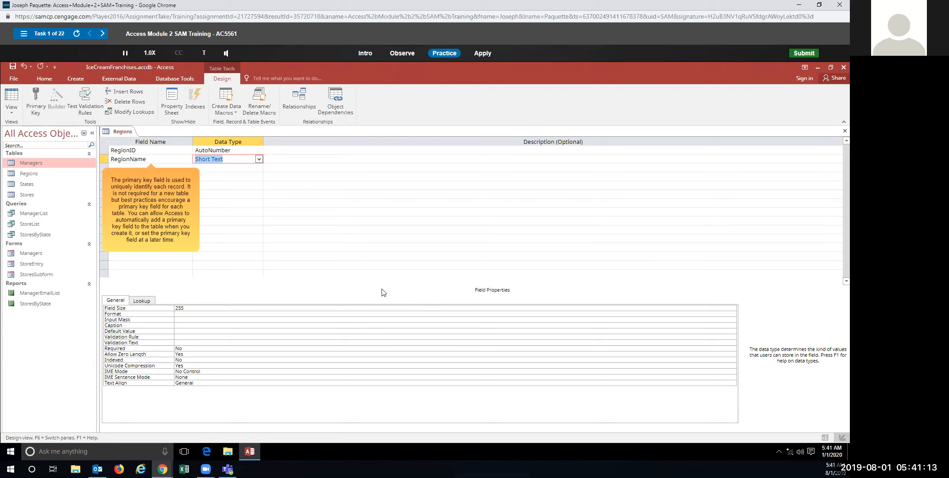
- Switch task 1 to Apply mode and create a new blank table in Design view
{"action": "left_click", "coordinate": [240, 2]}
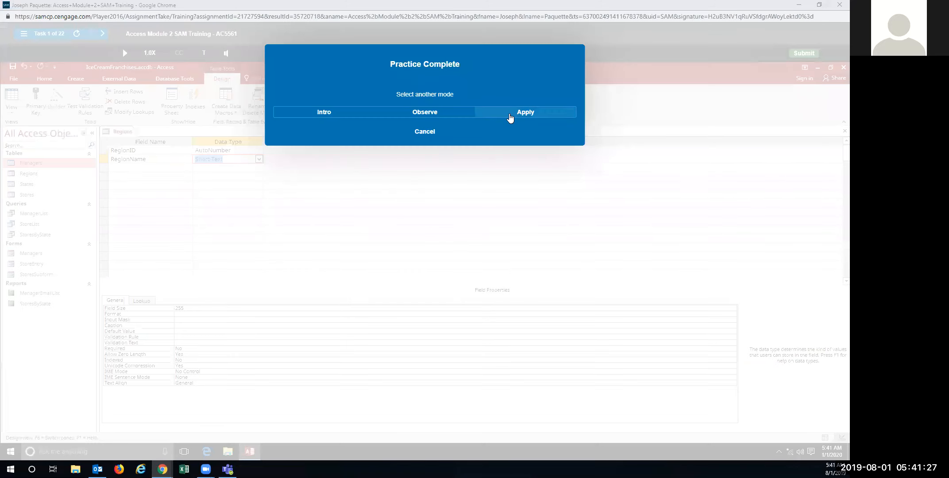
{"action": "left_click", "coordinate": [509, 114]}
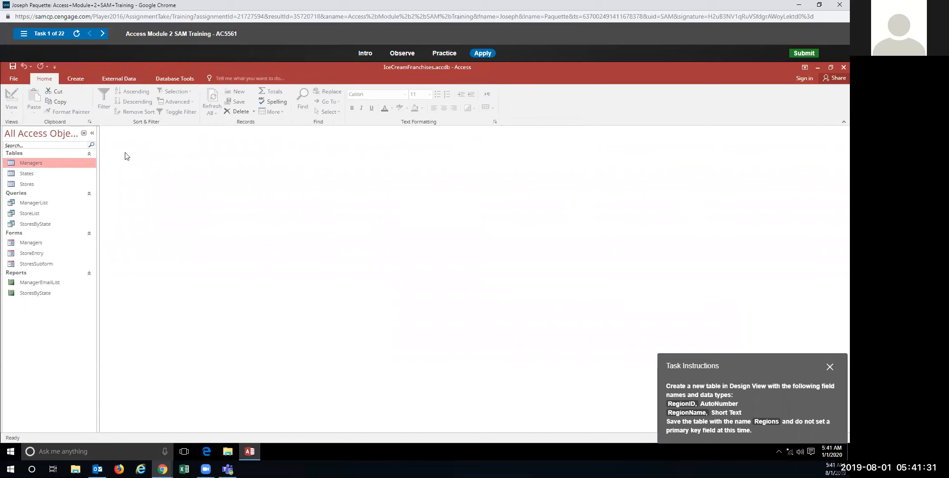
{"action": "left_click", "coordinate": [76, 78]}
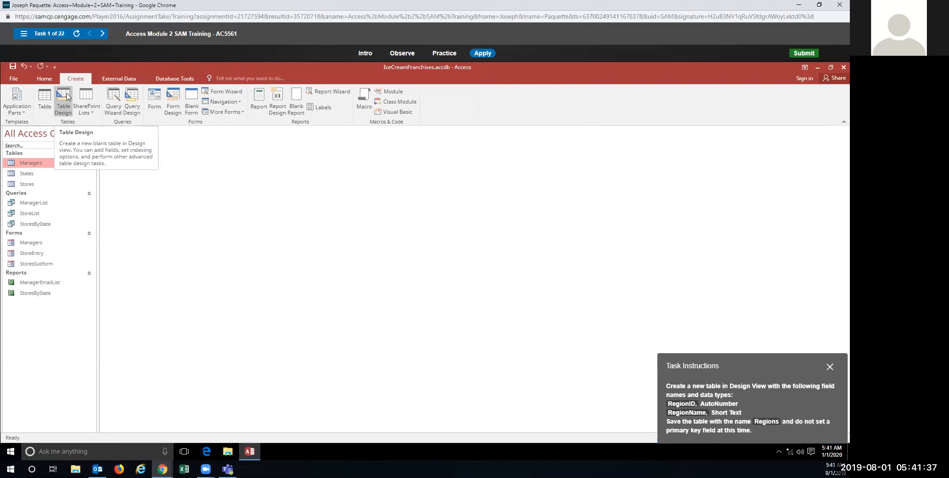
{"action": "left_click", "coordinate": [67, 95]}
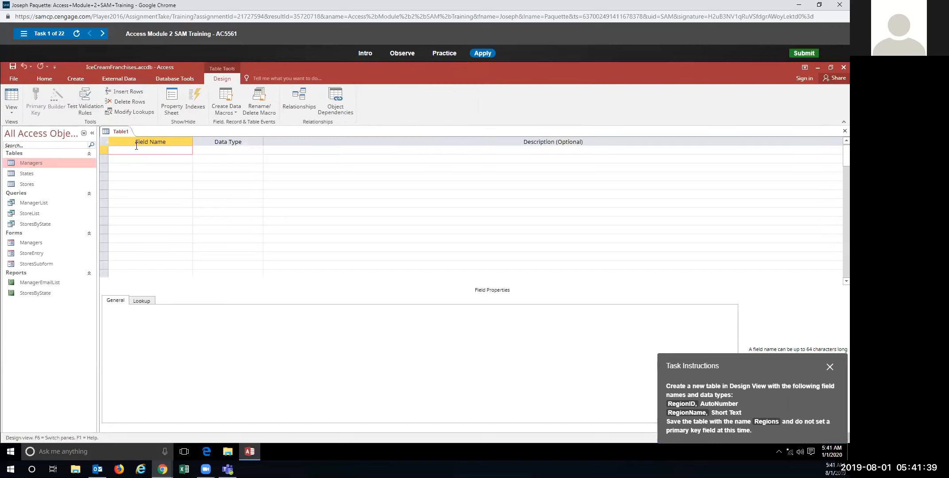
- Enter RegionID as the first field and set its data type to AutoNumber
{"action": "type", "text": "RegionID"}
{"action": "key", "text": "Tab"}
{"action": "key", "text": "Down"}
{"action": "key", "text": "Up"}
{"action": "left_click", "coordinate": [259, 151]}
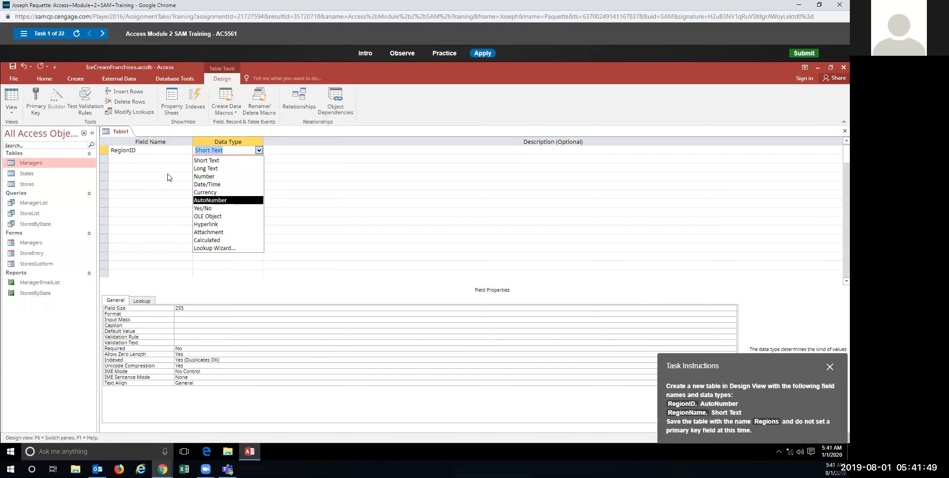
{"action": "key", "text": "Return"}
- Enter RegionName as the second field with the Short Text data type
{"action": "left_click", "coordinate": [138, 159]}
{"action": "type", "text": "RegionName"}
{"action": "key", "text": "Tab"}
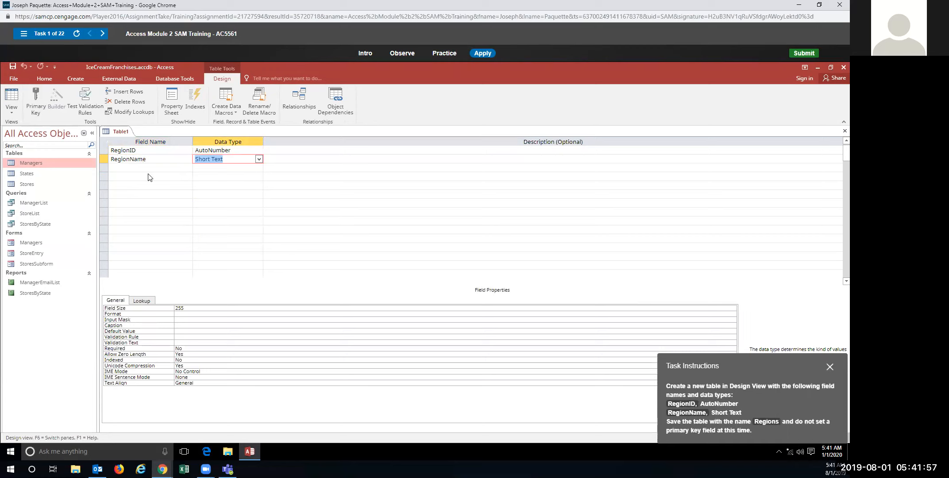
- Save the table under the name Regions without defining a primary key
{"action": "left_click", "coordinate": [12, 67]}
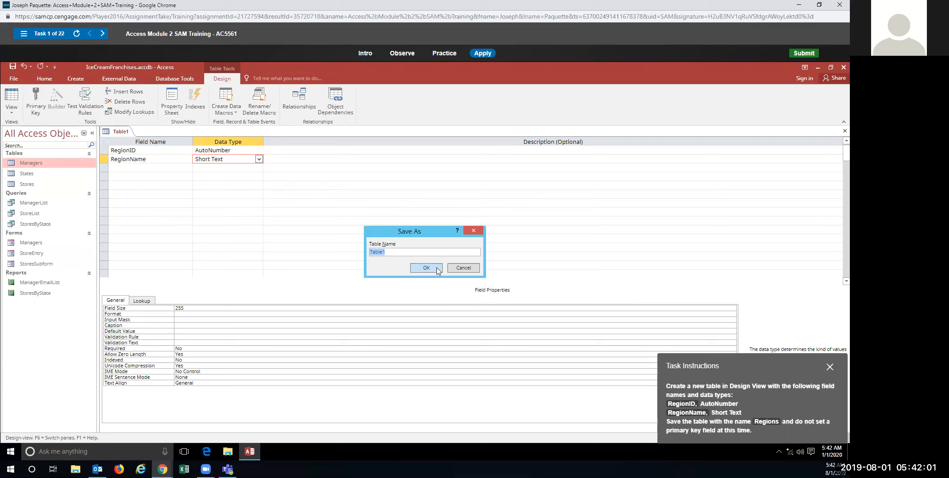
{"action": "type", "text": "Regions"}
{"action": "left_click", "coordinate": [437, 268]}
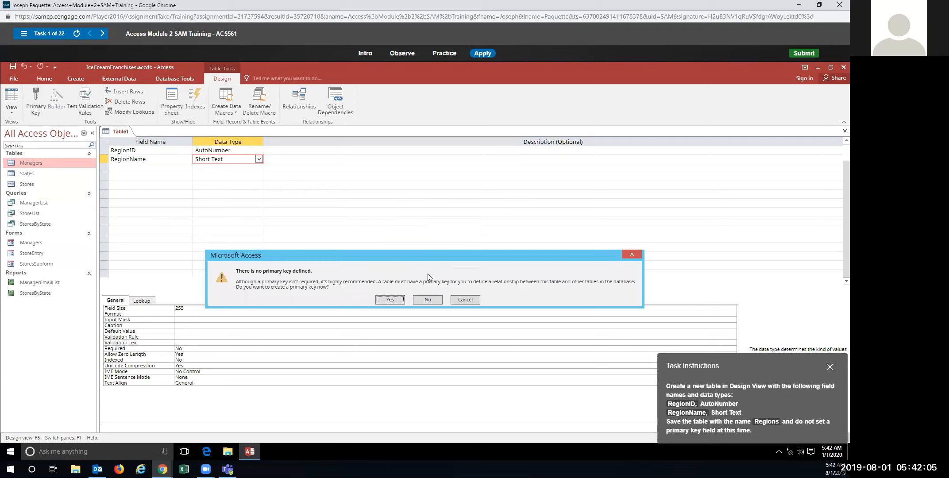
{"action": "left_click", "coordinate": [427, 303]}
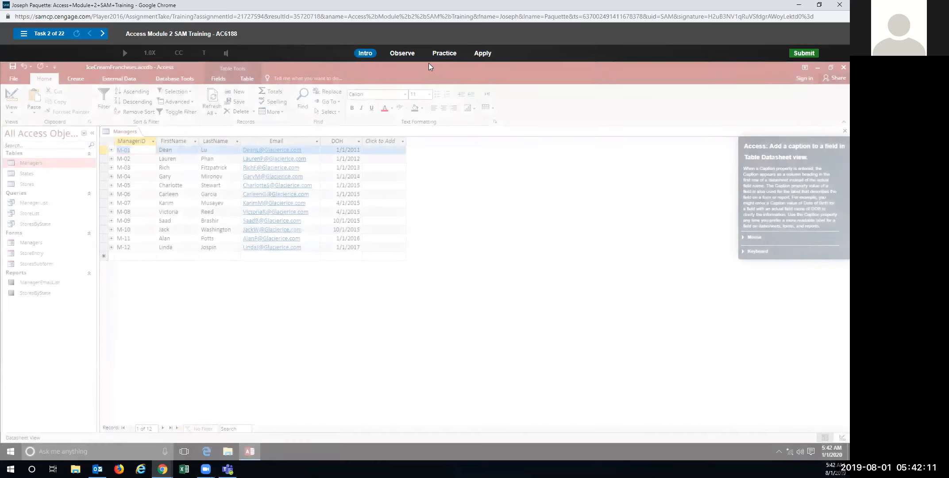
- Run task 2 in Practice mode, giving the DOH field of the Managers table the caption DateOfHire in Datasheet view
{"action": "left_click", "coordinate": [445, 54]}
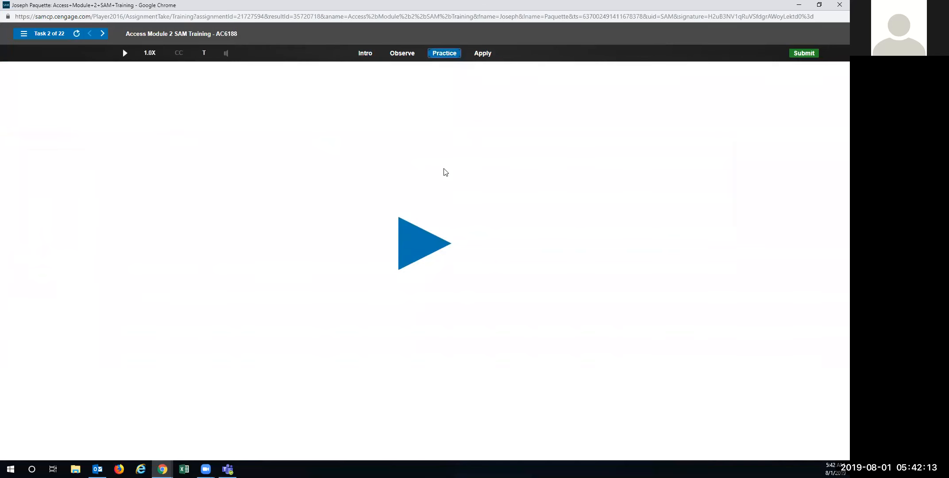
{"action": "left_click", "coordinate": [421, 253]}
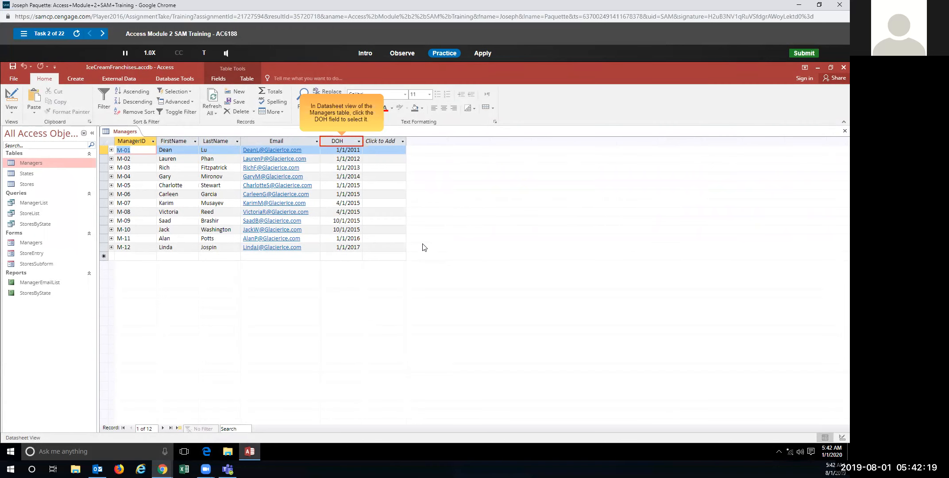
{"action": "left_click", "coordinate": [338, 142]}
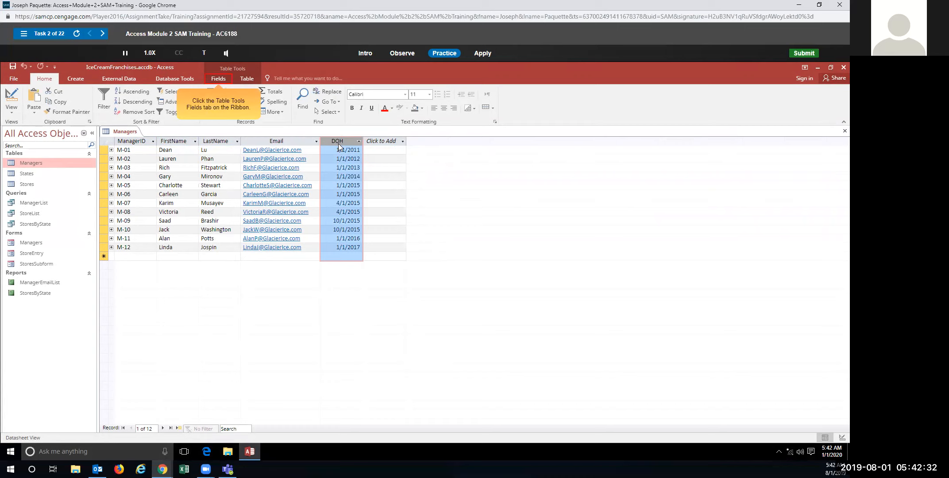
{"action": "left_click", "coordinate": [217, 79]}
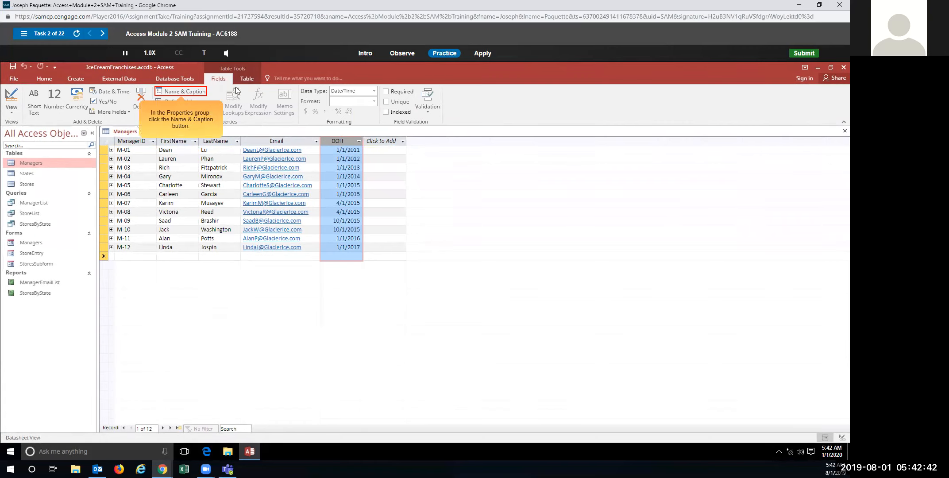
{"action": "left_click", "coordinate": [201, 92]}
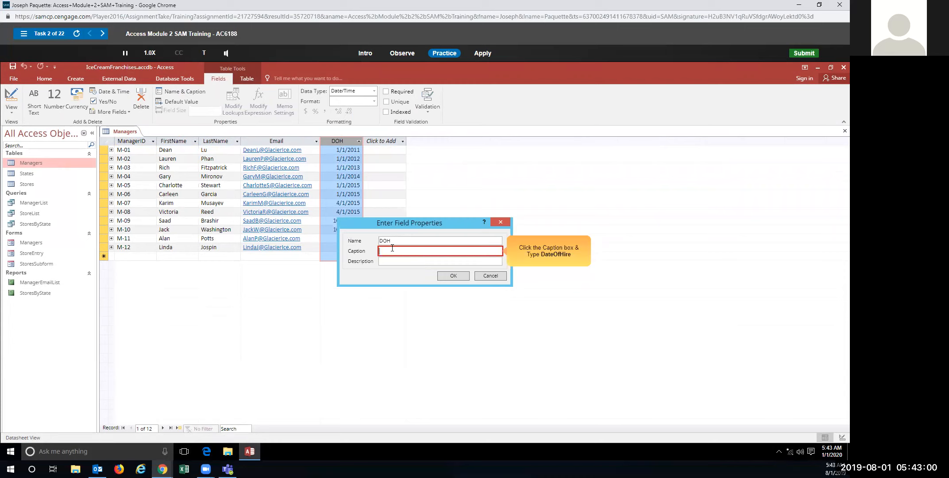
{"action": "type", "text": "DateOfHire"}
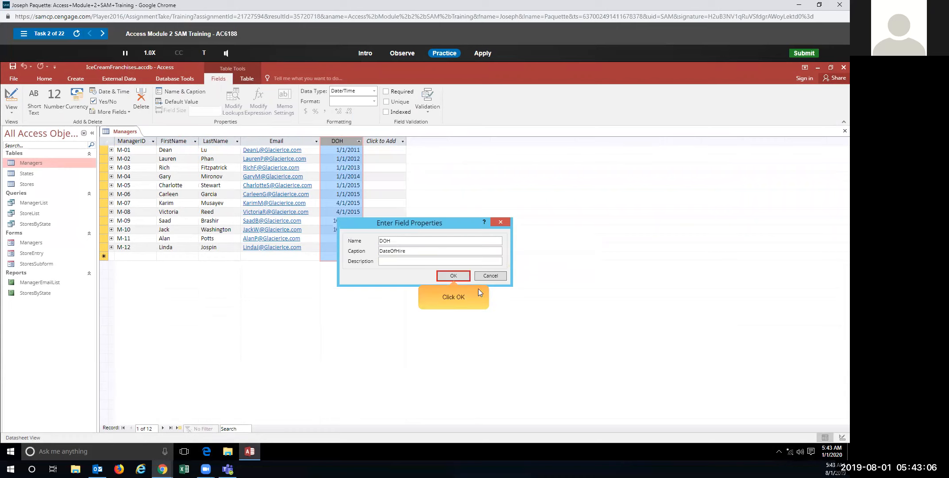
{"action": "left_click", "coordinate": [456, 278]}
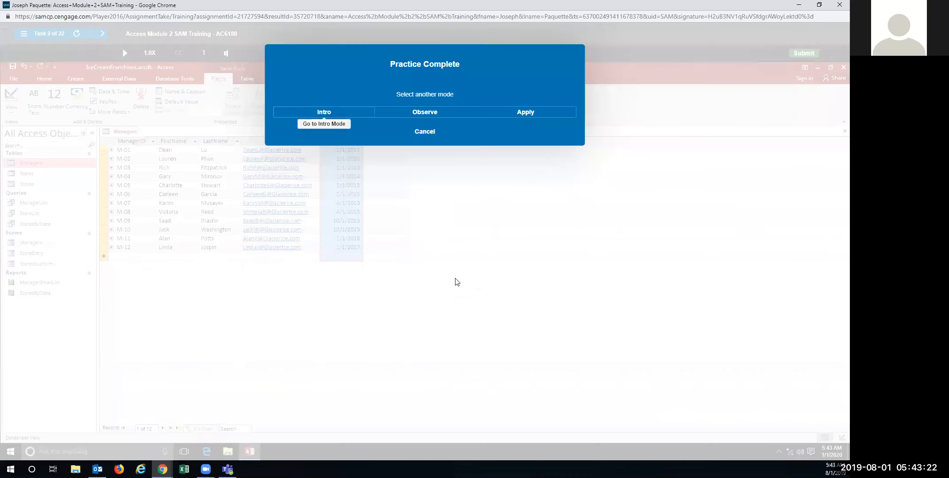
- Switch task 2 to Apply mode and enter DateOfHire as the caption of the Managers table's DOH field
{"action": "left_click", "coordinate": [526, 113]}
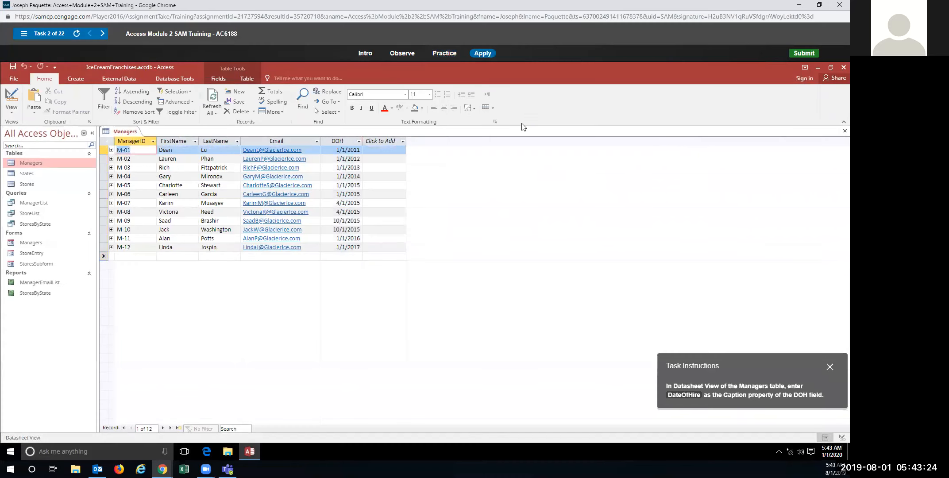
{"action": "left_click", "coordinate": [343, 141]}
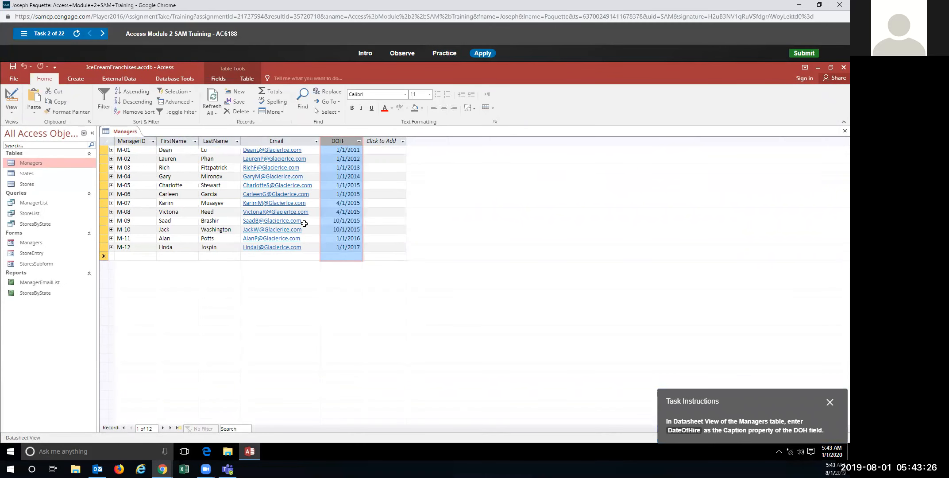
{"action": "left_click", "coordinate": [225, 78]}
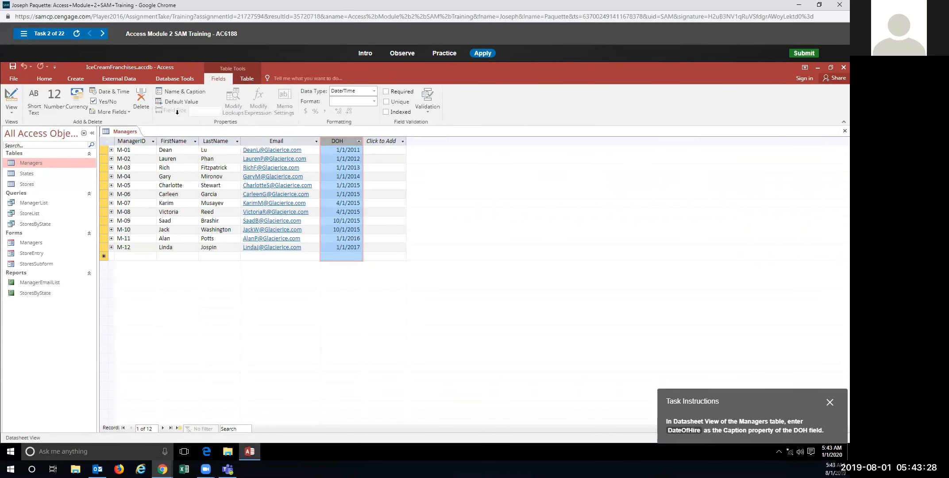
{"action": "left_click", "coordinate": [177, 94]}
{"action": "left_click", "coordinate": [389, 252]}
{"action": "type", "text": "DateOf"}
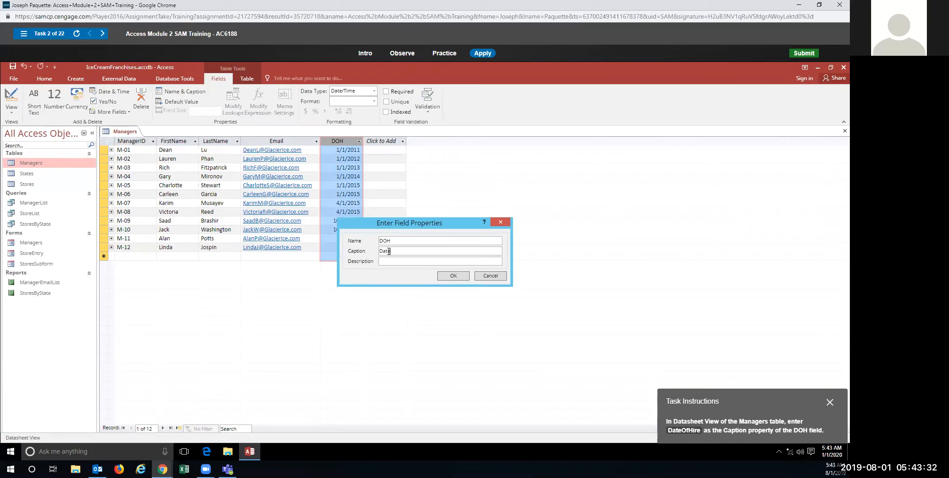
{"action": "type", "text": "Hire"}
{"action": "left_click", "coordinate": [454, 276]}
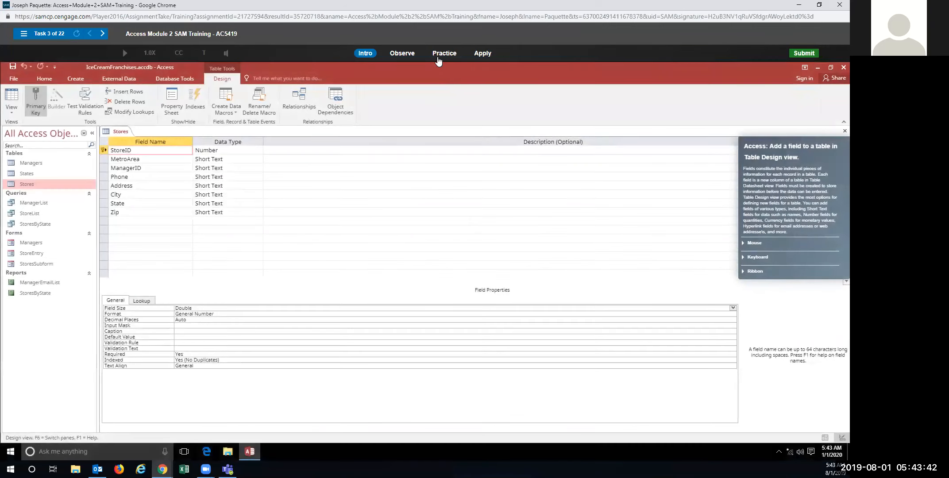
- Run task 3 in Practice mode, adding a WebSite field with the Hyperlink data type below Zip in the Stores table
{"action": "left_click", "coordinate": [442, 54]}
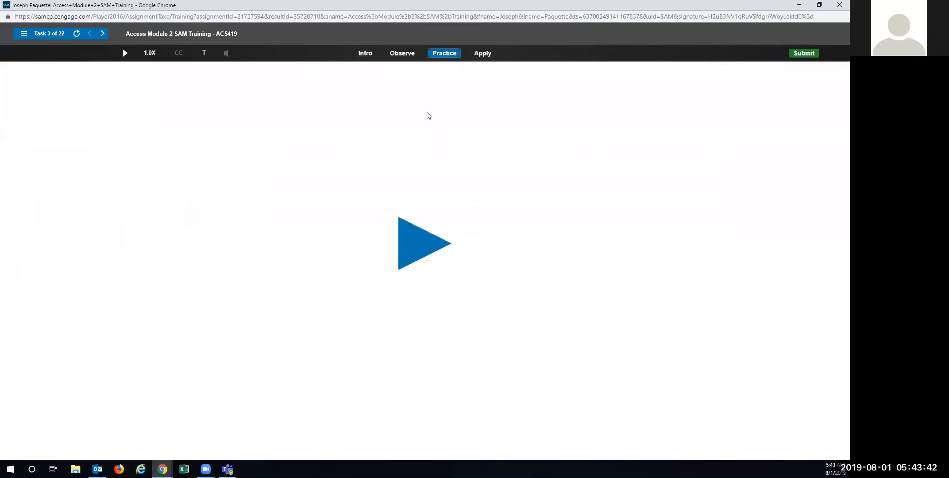
{"action": "left_click", "coordinate": [415, 250]}
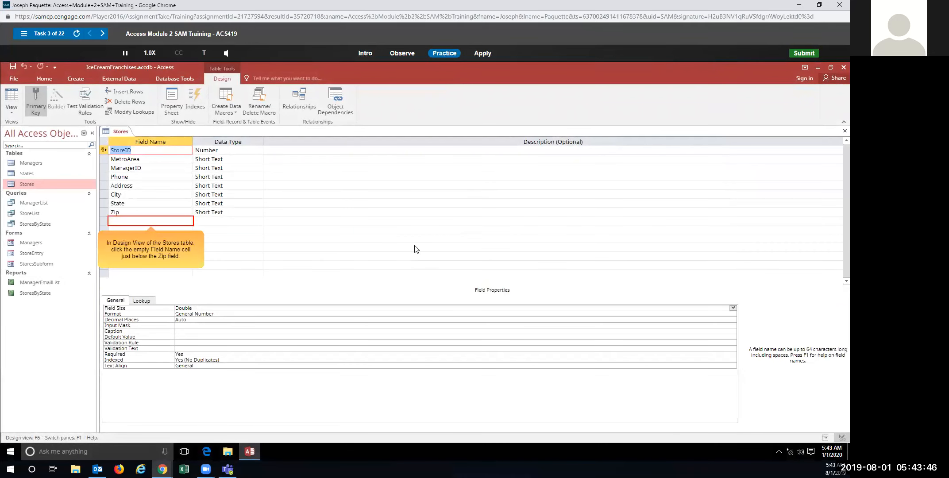
{"action": "left_click", "coordinate": [125, 222]}
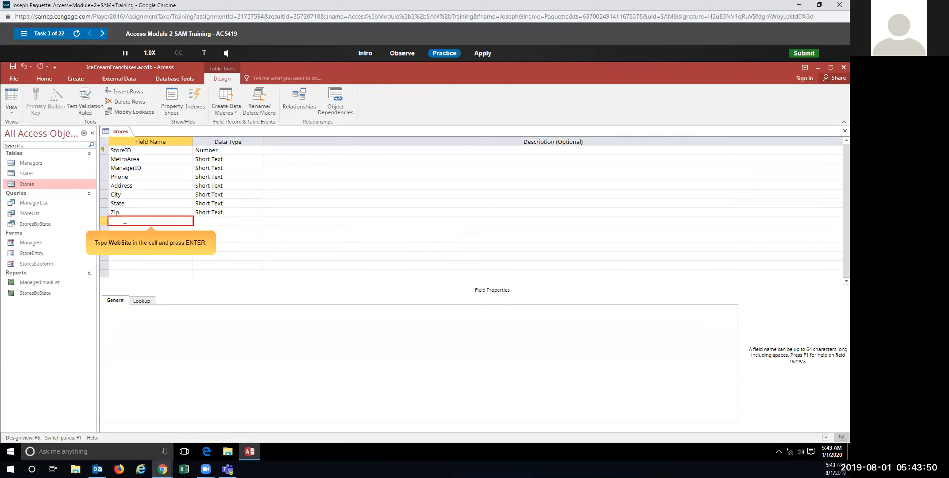
{"action": "type", "text": "WebSite"}
{"action": "key", "text": "Return"}
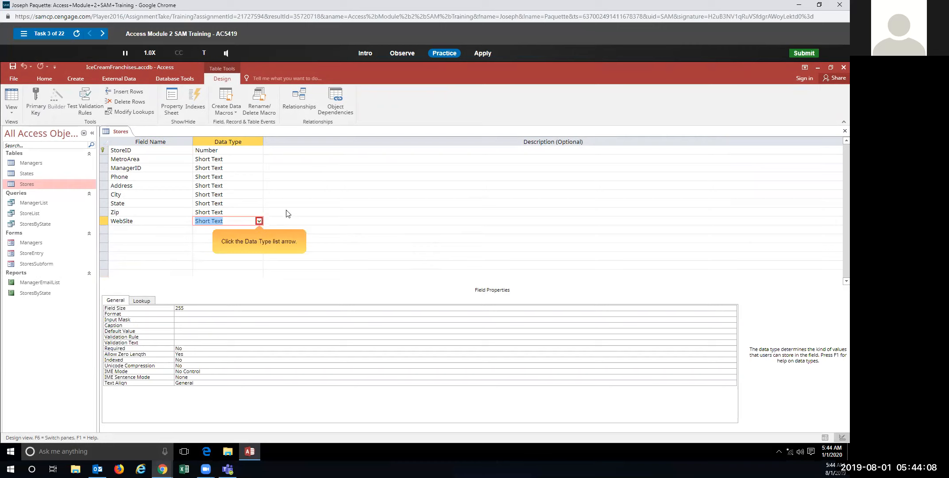
{"action": "left_click", "coordinate": [259, 221]}
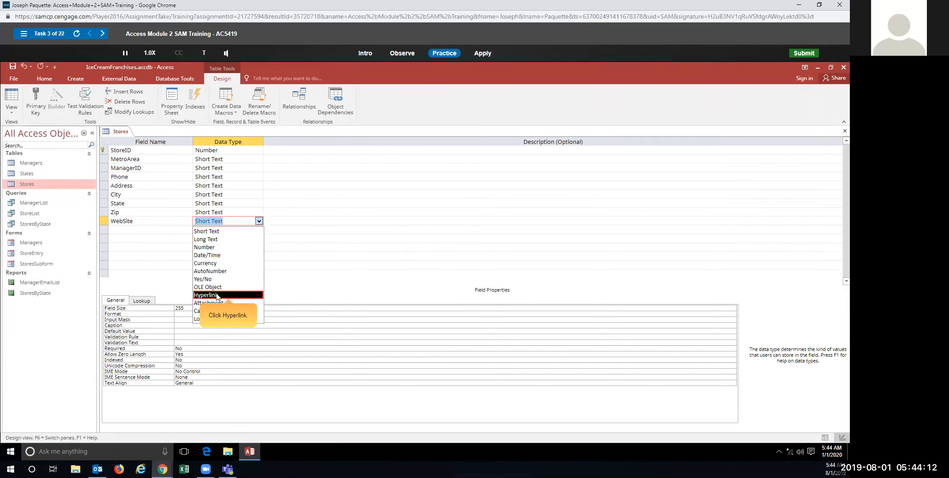
{"action": "left_click", "coordinate": [216, 296]}
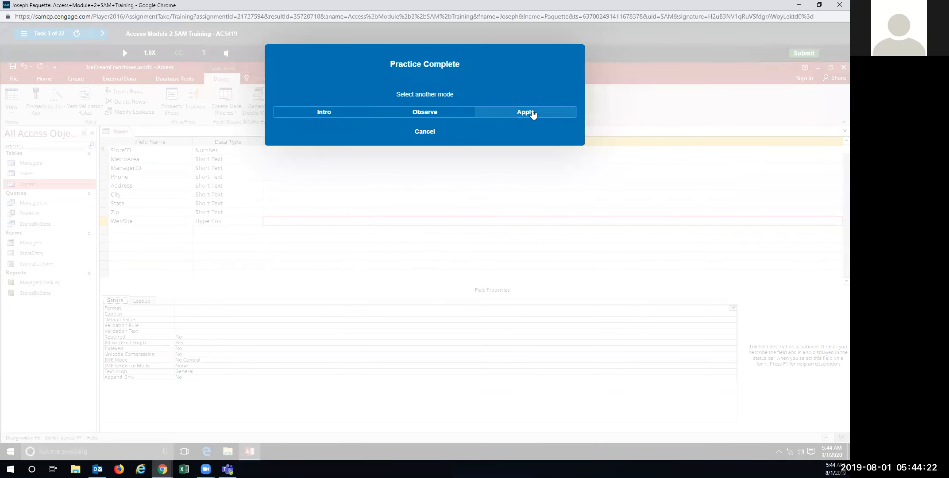
- Switch task 3 to Apply mode and add the WebSite field to the Stores table with the Hyperlink data type
{"action": "left_click", "coordinate": [533, 114]}
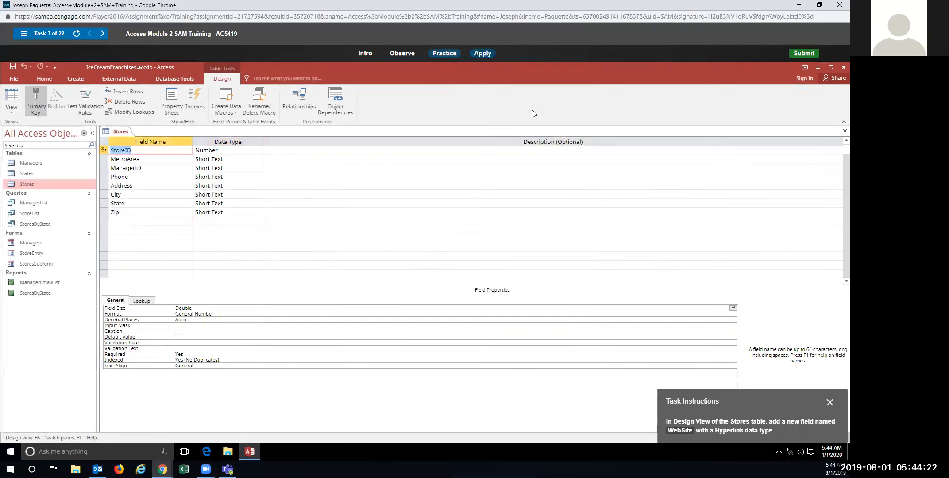
{"action": "left_click", "coordinate": [125, 222]}
{"action": "type", "text": "WebSite"}
{"action": "key", "text": "Tab"}
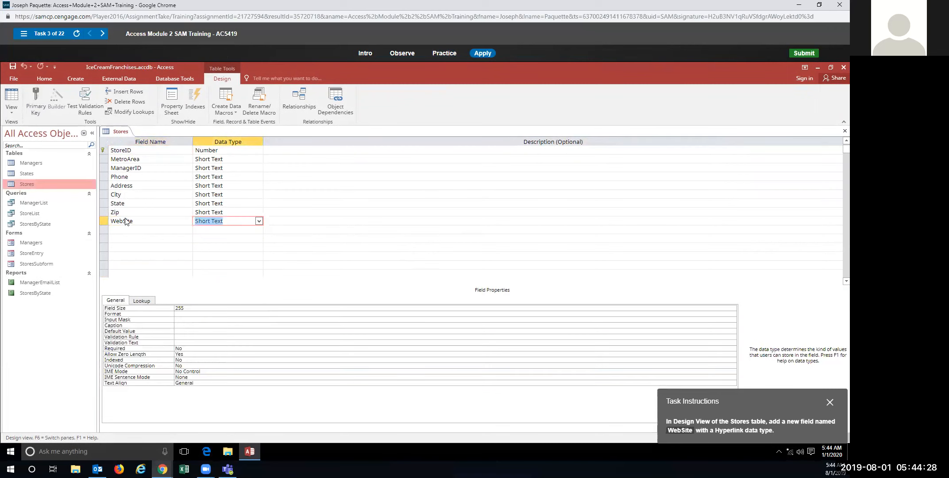
{"action": "left_click", "coordinate": [259, 221]}
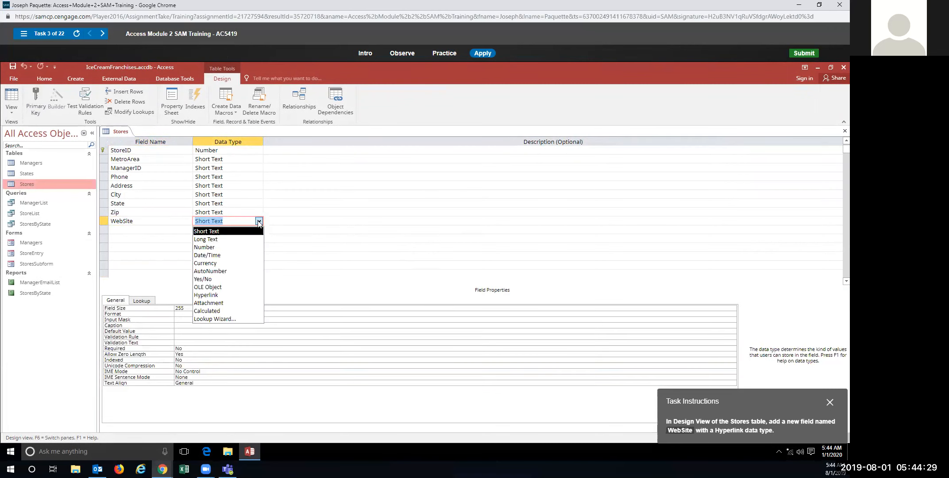
{"action": "left_click", "coordinate": [230, 295]}
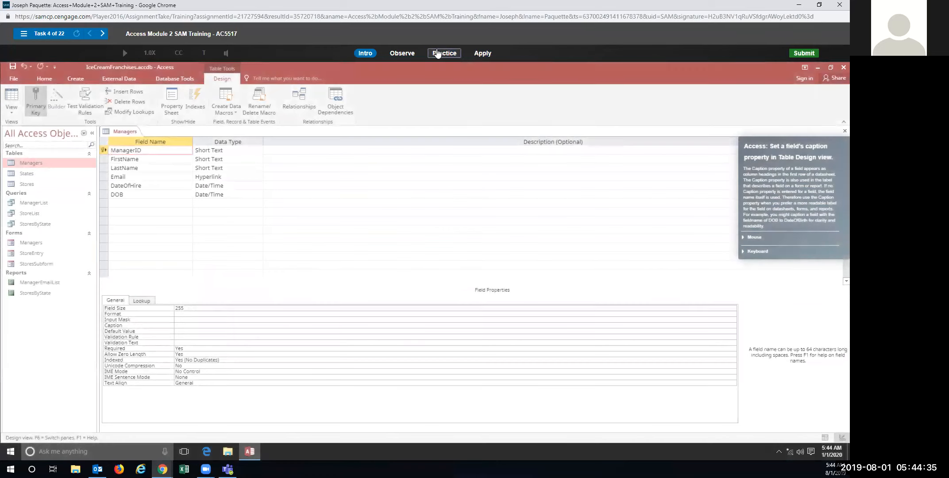
- Run task 4 in Practice mode, setting the Caption property of the Managers table's DOB field to DateOfBirth in Design view
{"action": "left_click", "coordinate": [443, 53]}
{"action": "left_click", "coordinate": [416, 251]}
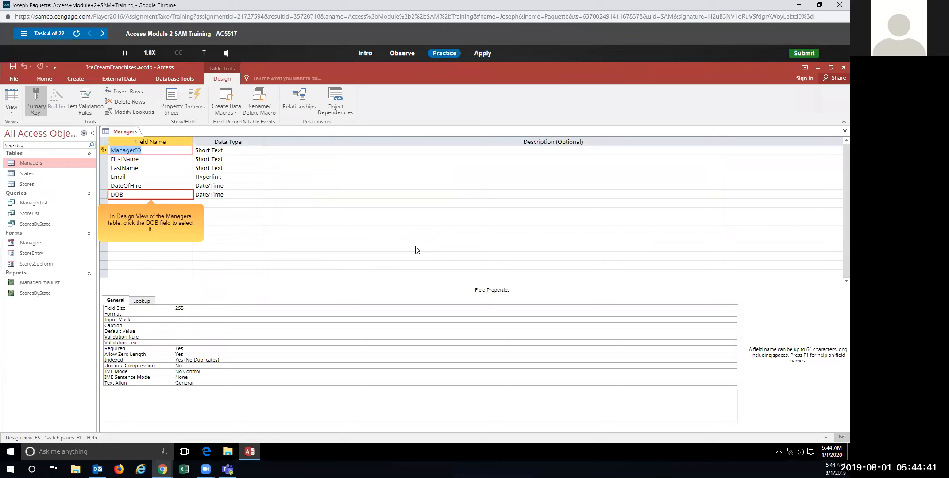
{"action": "left_click", "coordinate": [131, 193]}
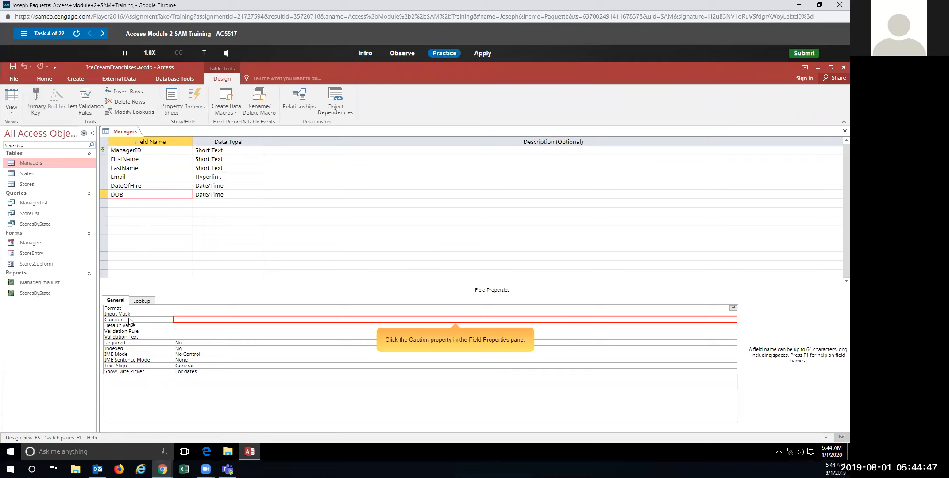
{"action": "left_click", "coordinate": [188, 318]}
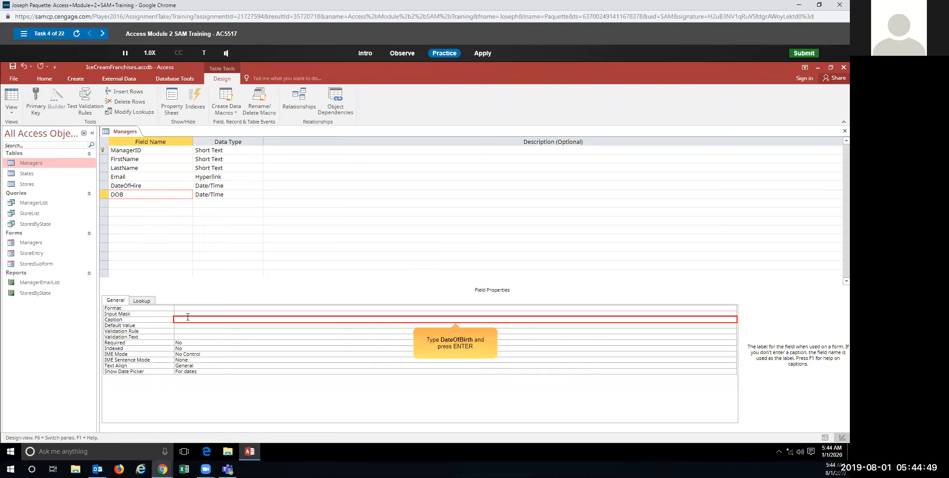
{"action": "type", "text": "DateOfBort"}
{"action": "key", "text": "BackSpace"}
{"action": "key", "text": "BackSpace"}
{"action": "type", "text": "irth"}
{"action": "key", "text": "Return"}
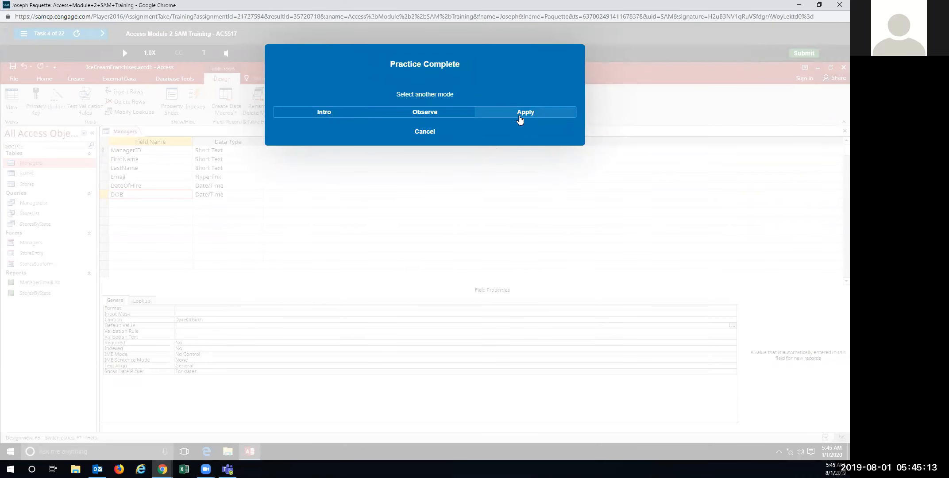
- Switch task 4 to Apply mode and set the DOB field's Caption property to DateOfBirth
{"action": "left_click", "coordinate": [520, 115]}
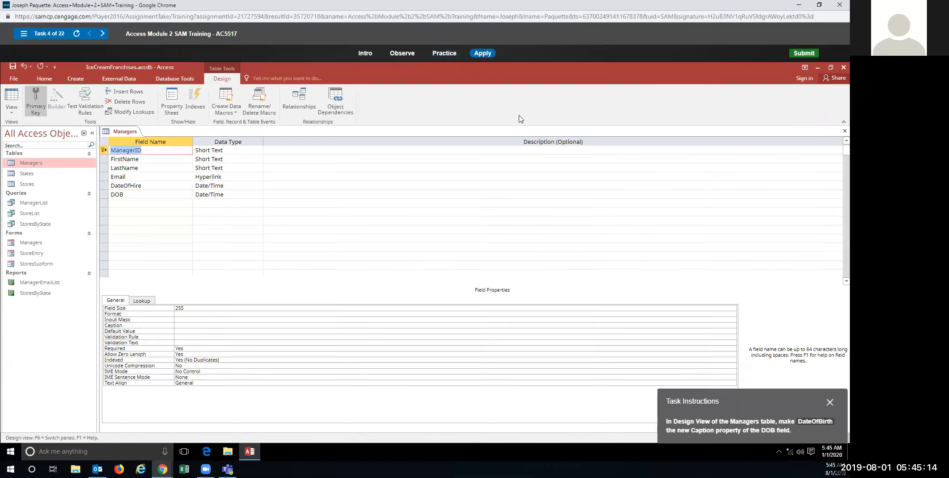
{"action": "left_click", "coordinate": [134, 195]}
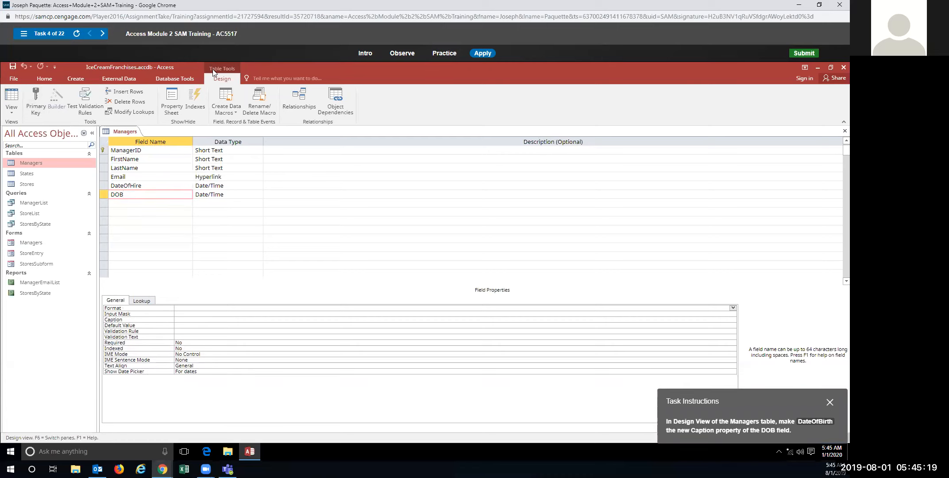
{"action": "left_click", "coordinate": [131, 321]}
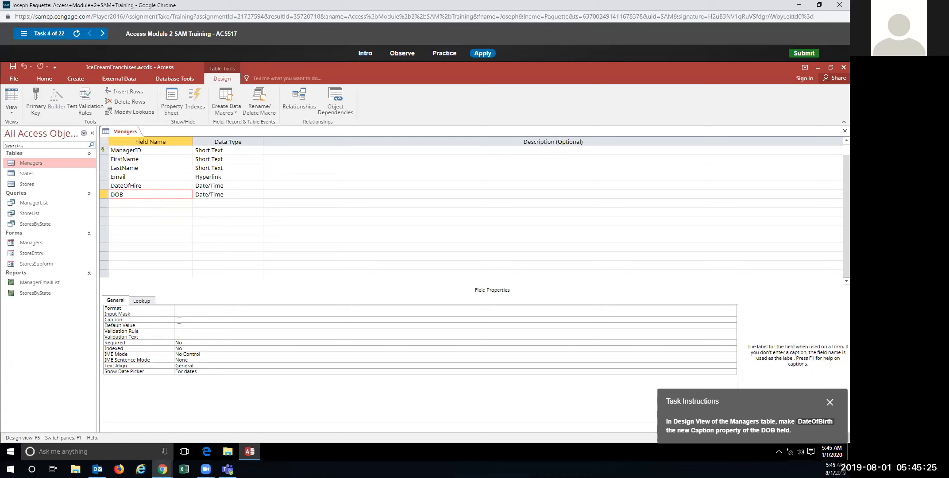
{"action": "type", "text": "DateOfBirth"}
{"action": "key", "text": "Return"}
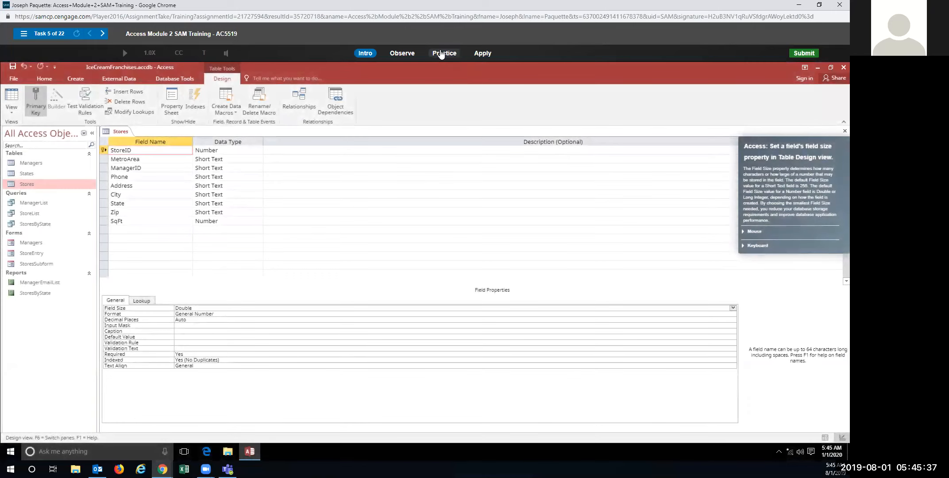
- Run task 5 in Practice mode, setting the State field's Field Size to 2 in the Stores table and saving it despite the data-loss prompt
{"action": "left_click", "coordinate": [440, 53]}
{"action": "left_click", "coordinate": [416, 245]}
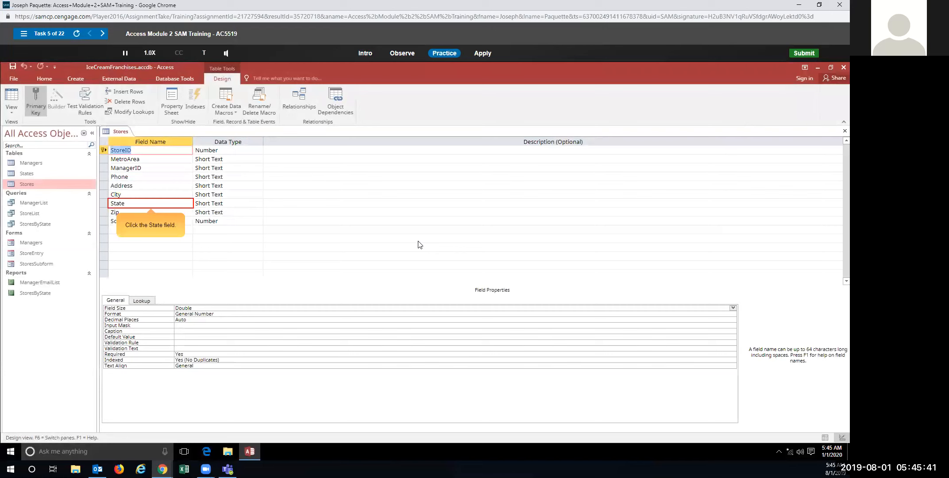
{"action": "left_click", "coordinate": [171, 204]}
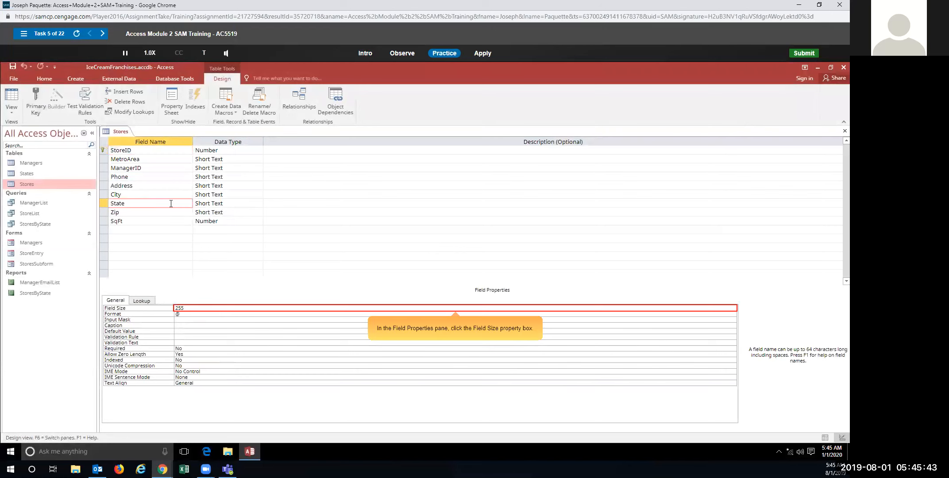
{"action": "left_click", "coordinate": [188, 309]}
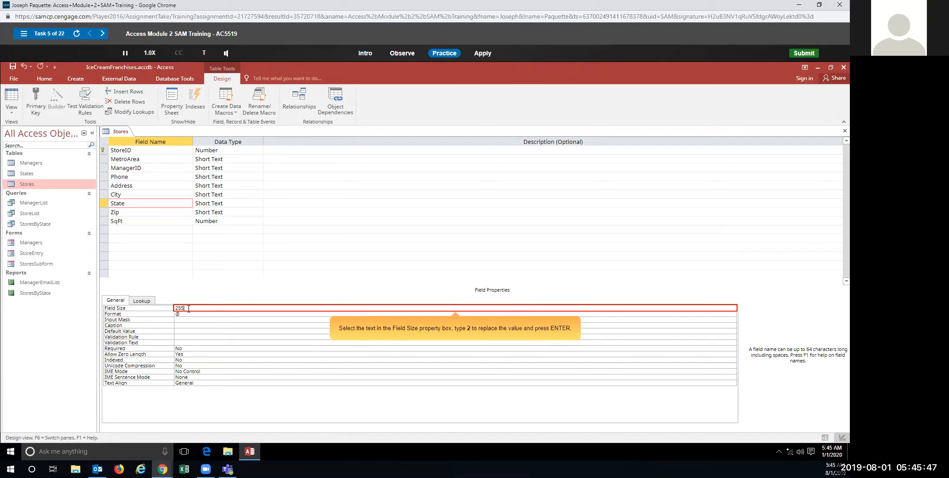
{"action": "left_click_drag", "start_coordinate": [190, 308], "coordinate": [175, 308]}
{"action": "type", "text": "2"}
{"action": "key", "text": "Return"}
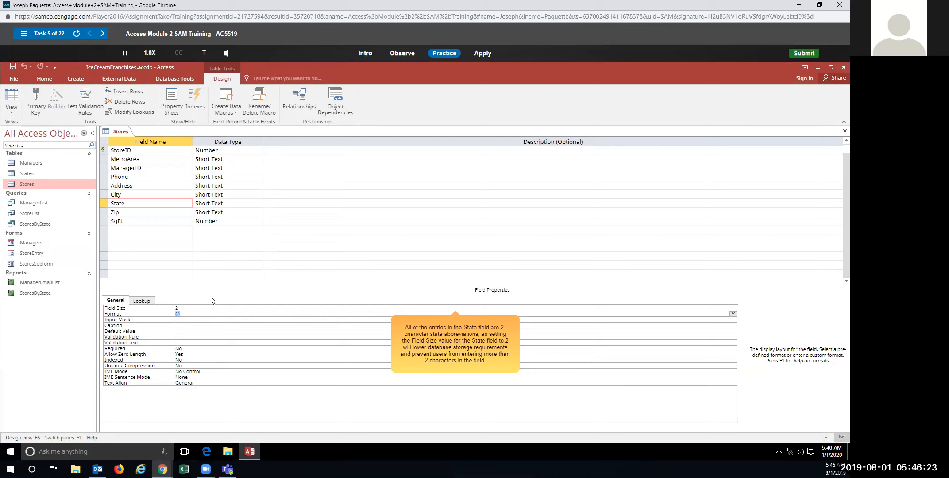
{"action": "left_click", "coordinate": [13, 67]}
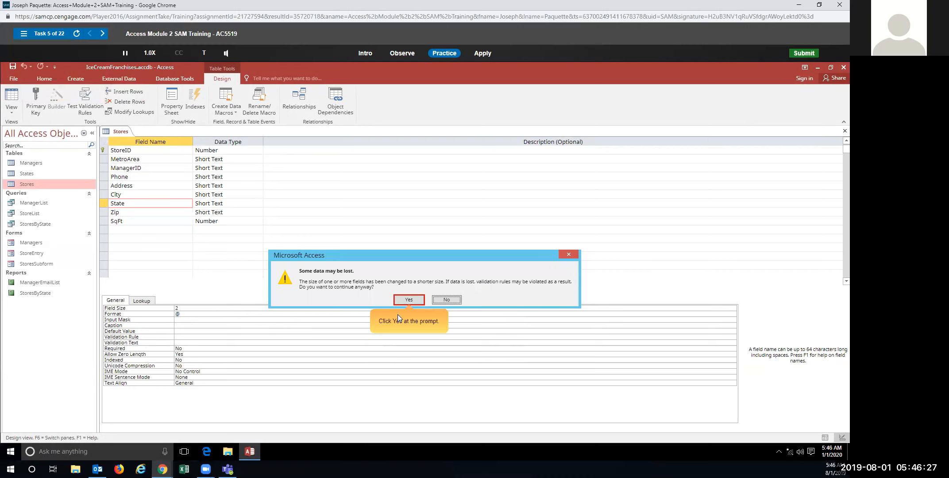
{"action": "left_click", "coordinate": [407, 300]}
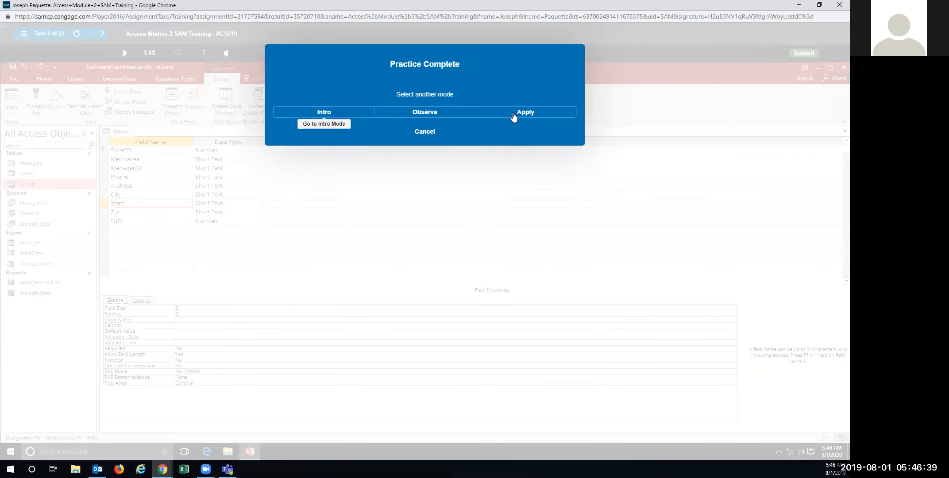
- Switch task 5 to Apply mode, set the State field's Field Size to 2, and save the Stores table, accepting the prompt
{"action": "mouse_move", "coordinate": [513, 116]}
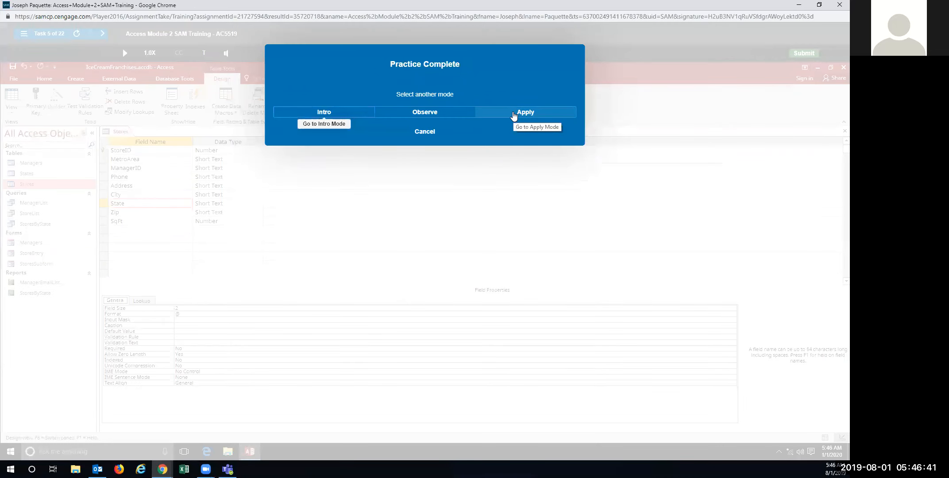
{"action": "left_click", "coordinate": [513, 116]}
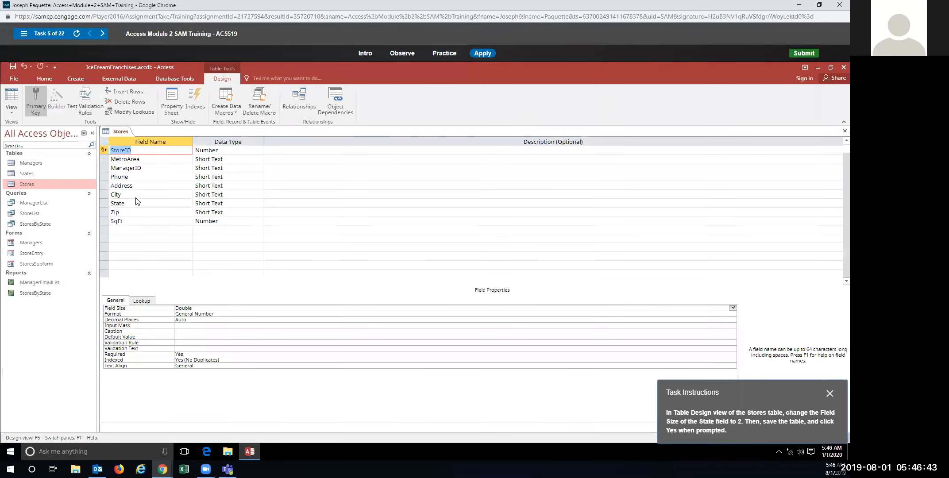
{"action": "left_click", "coordinate": [138, 203]}
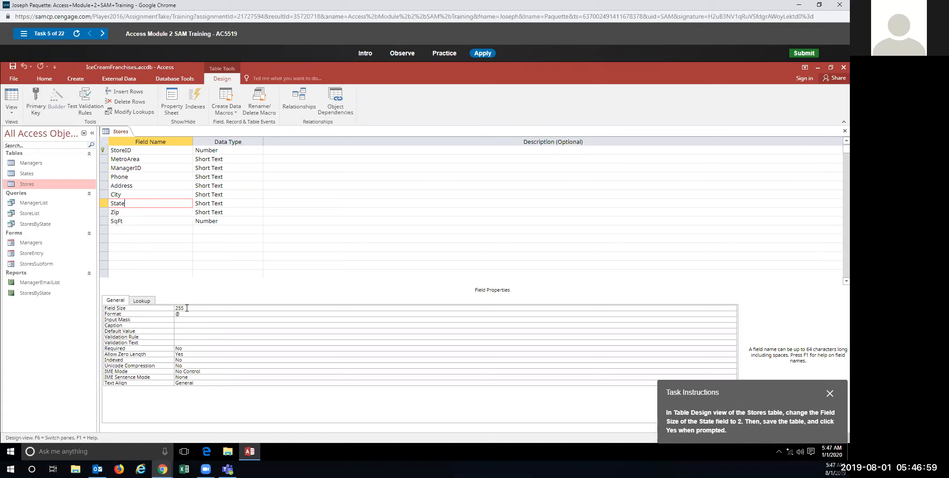
{"action": "double_click", "coordinate": [187, 309]}
{"action": "type", "text": "2"}
{"action": "key", "text": "Return"}
{"action": "left_click", "coordinate": [12, 66]}
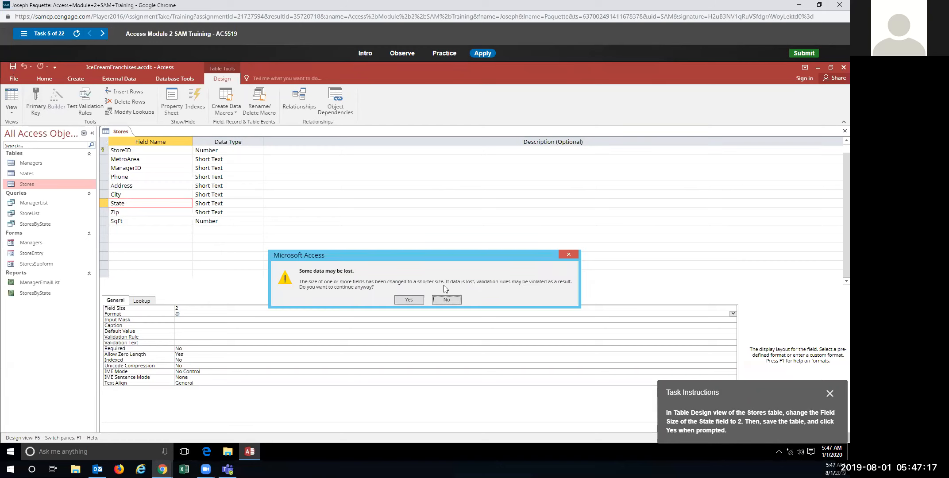
{"action": "left_click", "coordinate": [409, 300]}
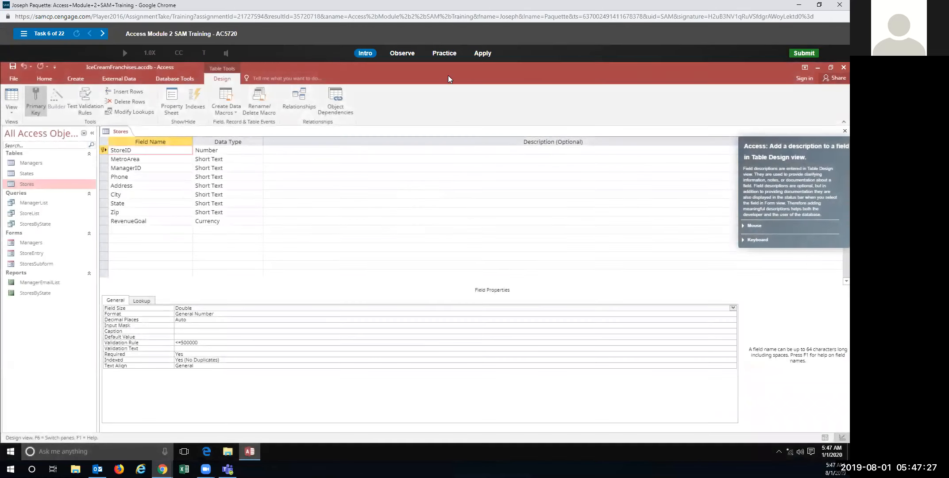
- Run task 6 in Practice mode, entering Annual revenue quota as the description of the Stores table's RevenueGoal field
{"action": "left_click", "coordinate": [445, 53]}
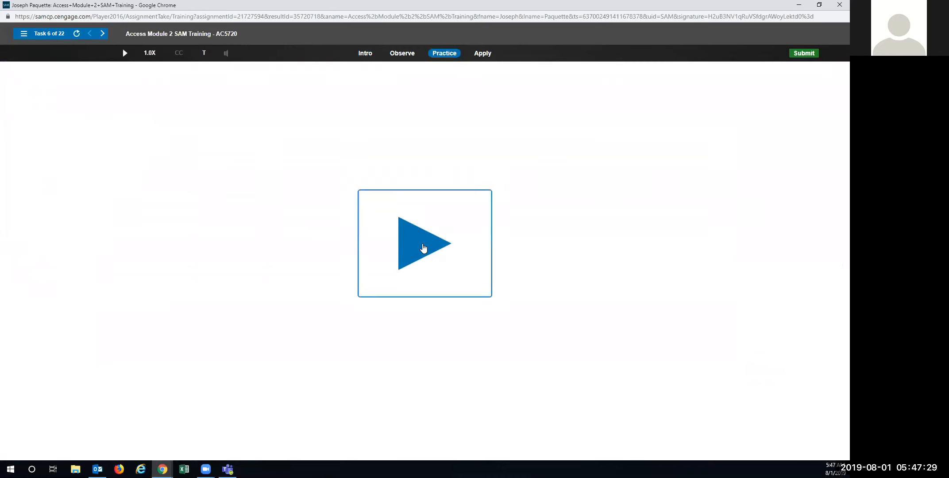
{"action": "left_click", "coordinate": [424, 248]}
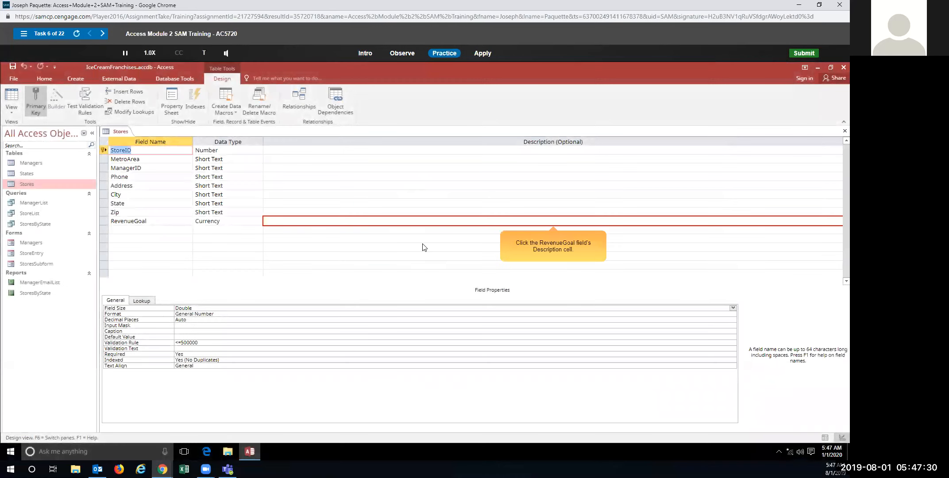
{"action": "left_click", "coordinate": [300, 222]}
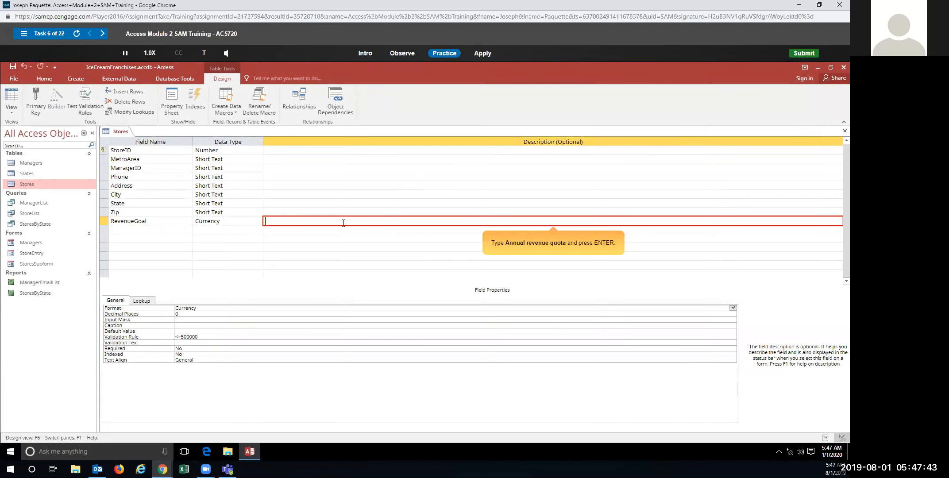
{"action": "type", "text": "Annual revenue quota"}
{"action": "key", "text": "Return"}
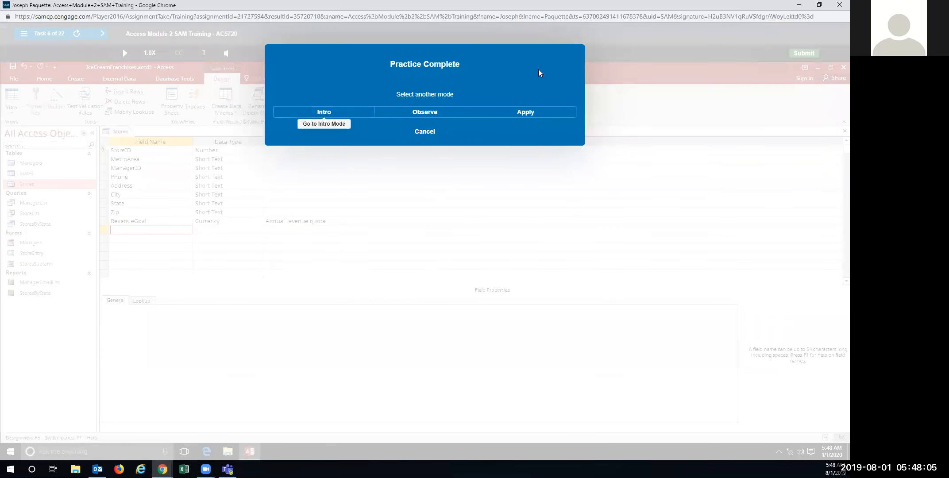
- Switch task 6 to Apply mode and give the RevenueGoal field the description Annual revenue quota
{"action": "left_click", "coordinate": [514, 113]}
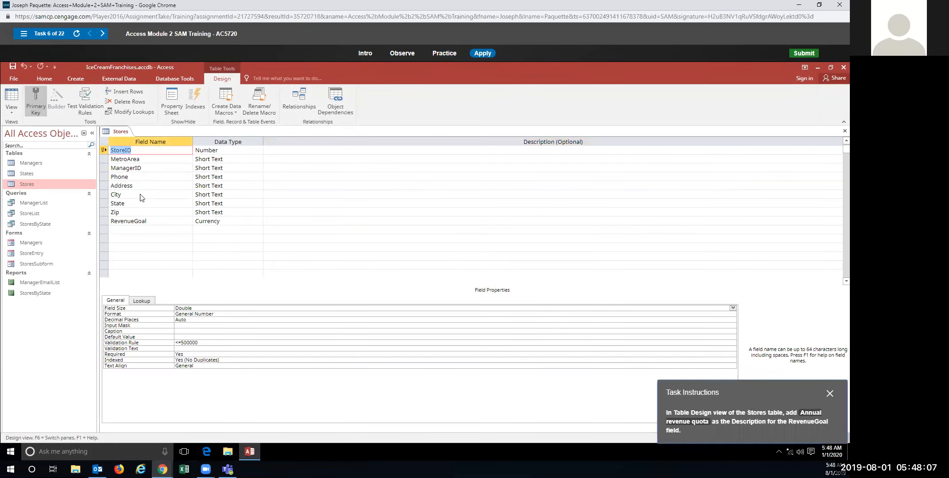
{"action": "left_click", "coordinate": [131, 221]}
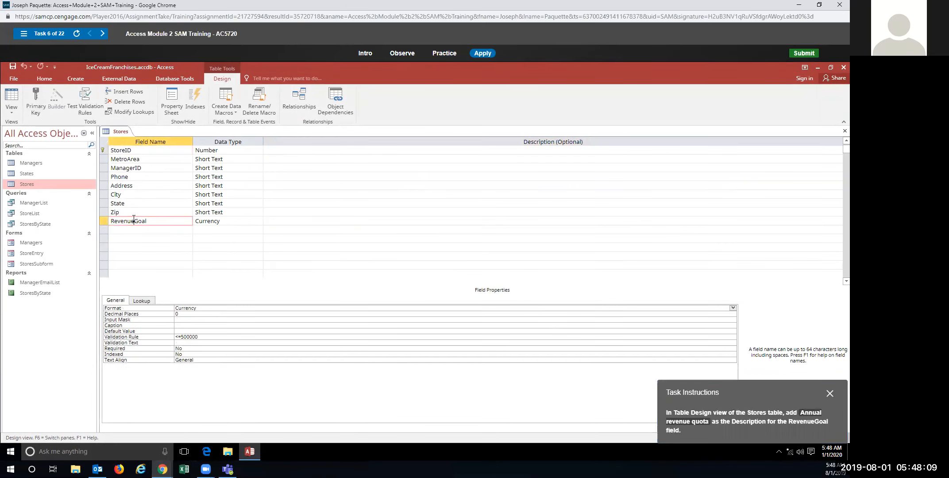
{"action": "left_click", "coordinate": [285, 220]}
{"action": "type", "text": "Annual revenue quota"}
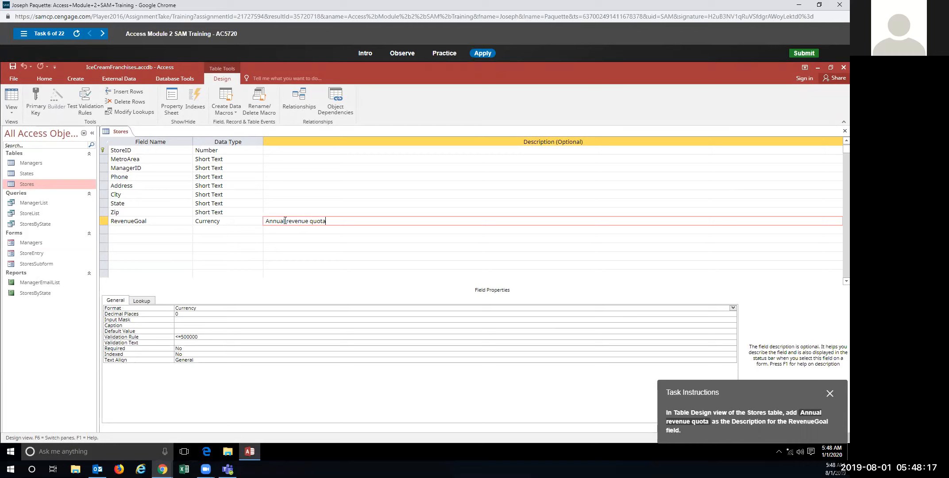
{"action": "key", "text": "Return"}
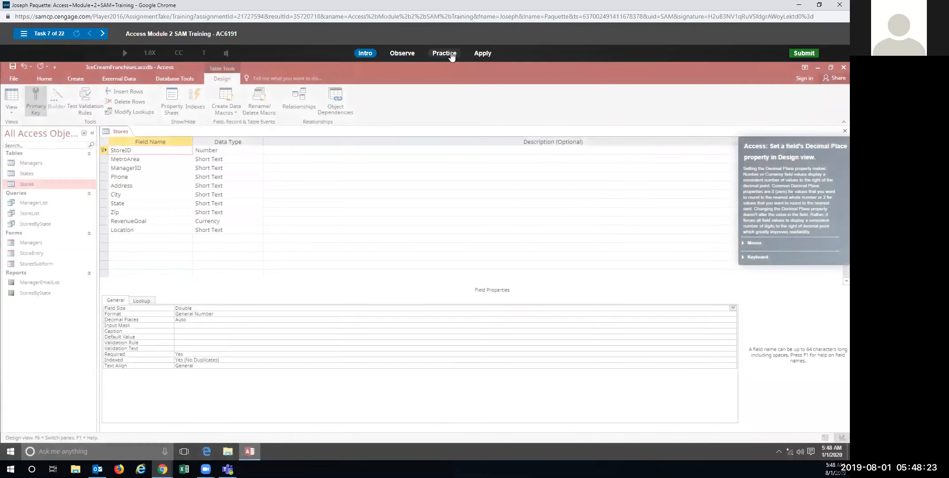
- Run task 7 in Practice mode, setting the Decimal Places property of the Stores table's RevenueGoal field to 0
{"action": "left_click", "coordinate": [451, 54]}
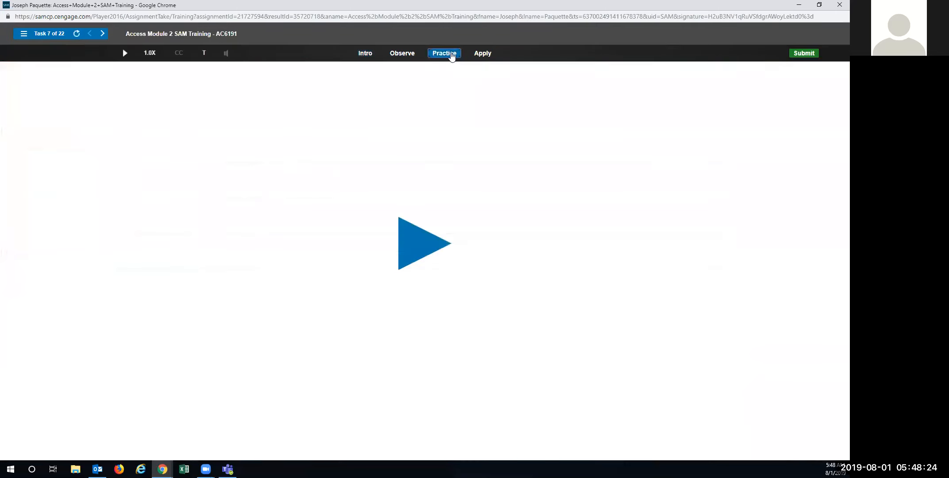
{"action": "left_click", "coordinate": [413, 248]}
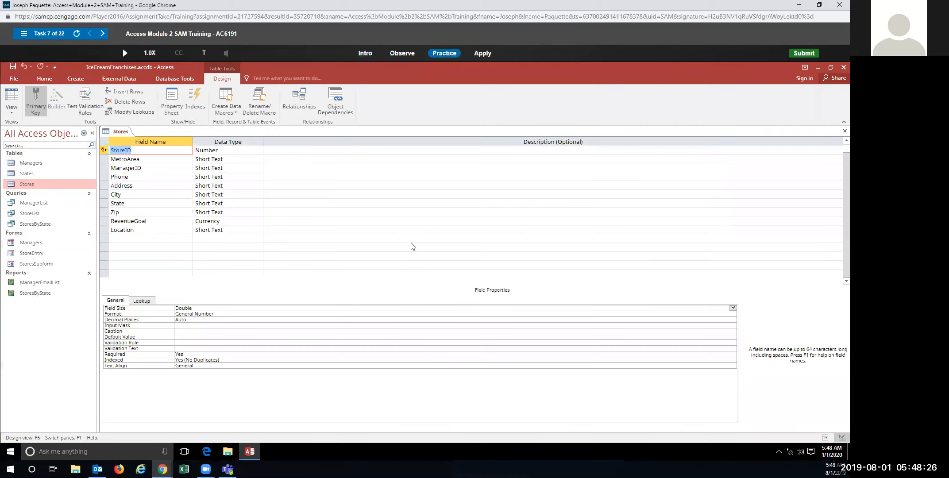
{"action": "left_click", "coordinate": [168, 221]}
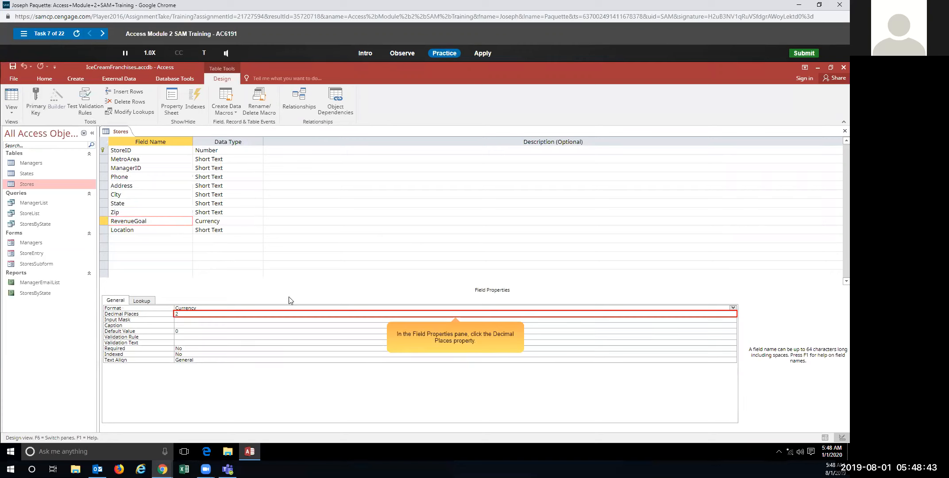
{"action": "left_click", "coordinate": [218, 312]}
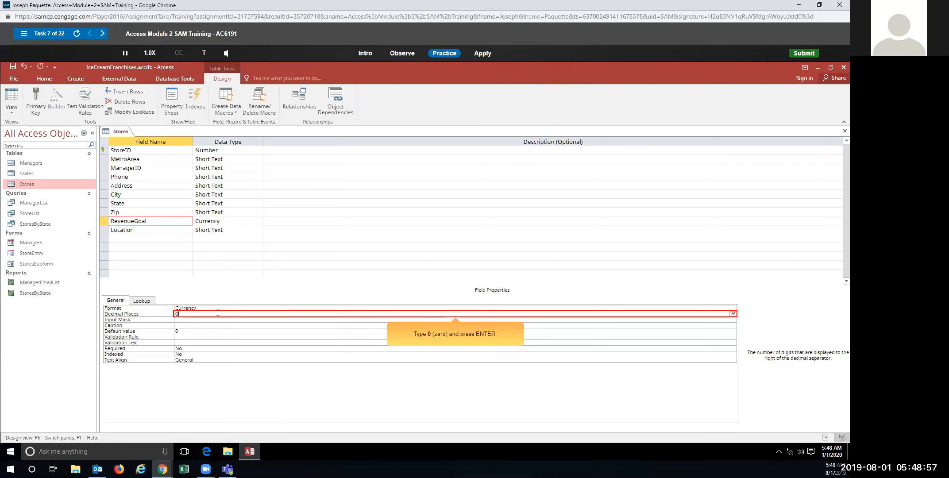
{"action": "key", "text": "Return"}
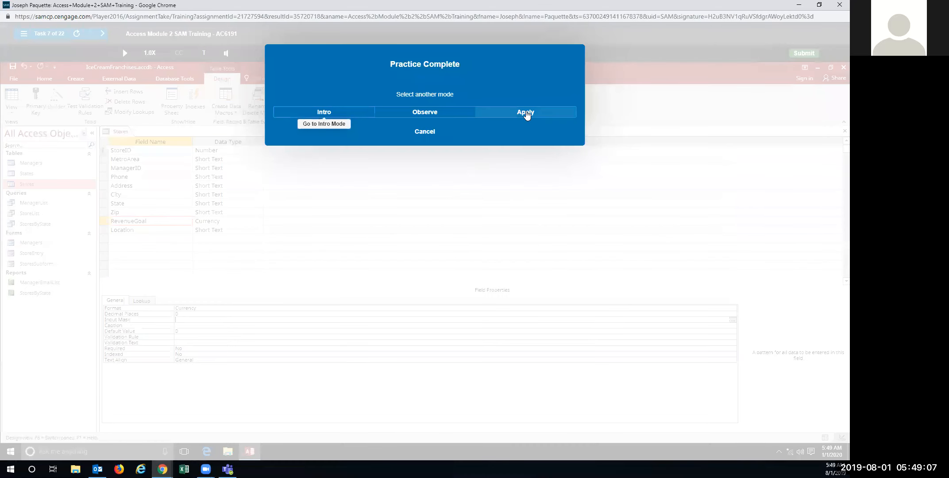
- Switch task 7 to Apply mode and set the RevenueGoal field's Decimal Places property to 0
{"action": "left_click", "coordinate": [526, 112]}
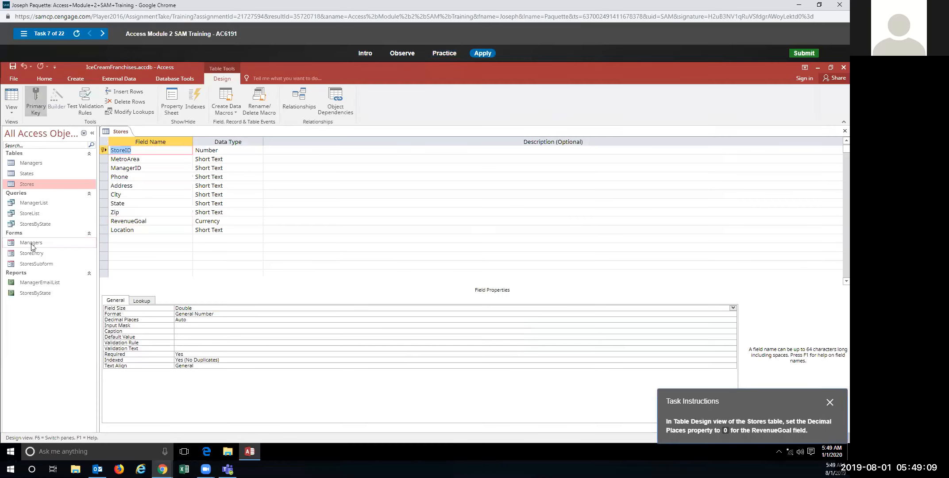
{"action": "left_click", "coordinate": [157, 220]}
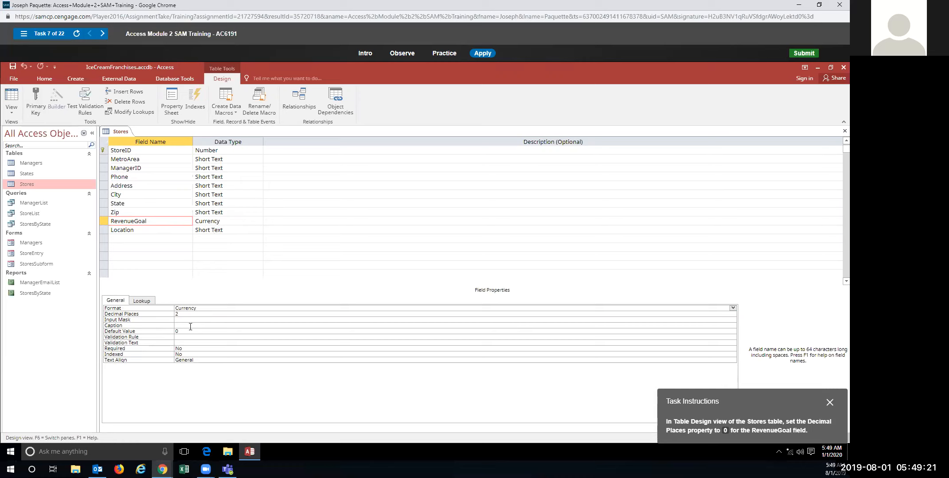
{"action": "left_click", "coordinate": [179, 313]}
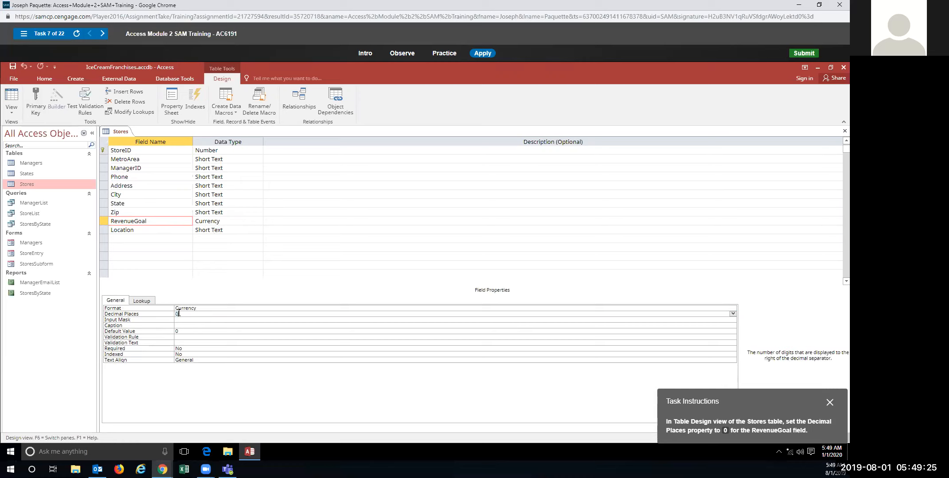
{"action": "type", "text": "0"}
{"action": "key", "text": "Tab"}
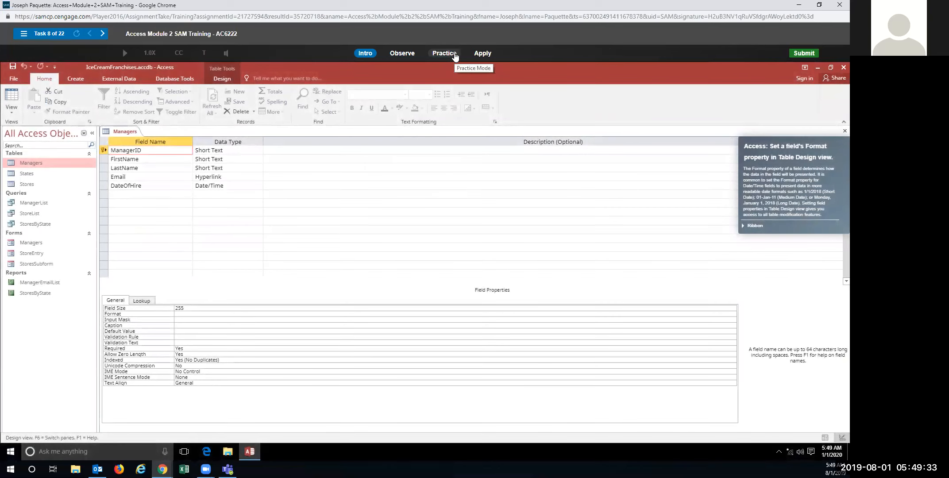
- Run task 8 in Practice mode, setting the Format property of the Managers table's DateOfHire field to Short Date
{"action": "left_click", "coordinate": [455, 53]}
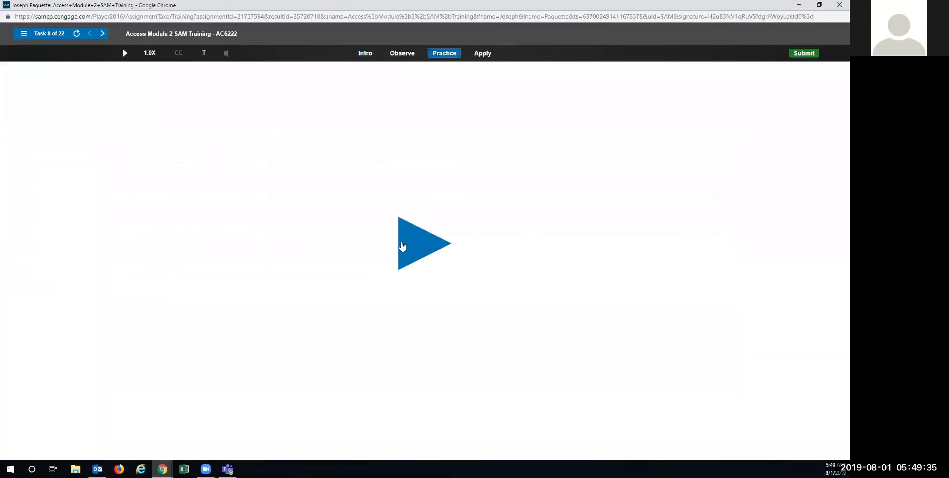
{"action": "left_click", "coordinate": [403, 246]}
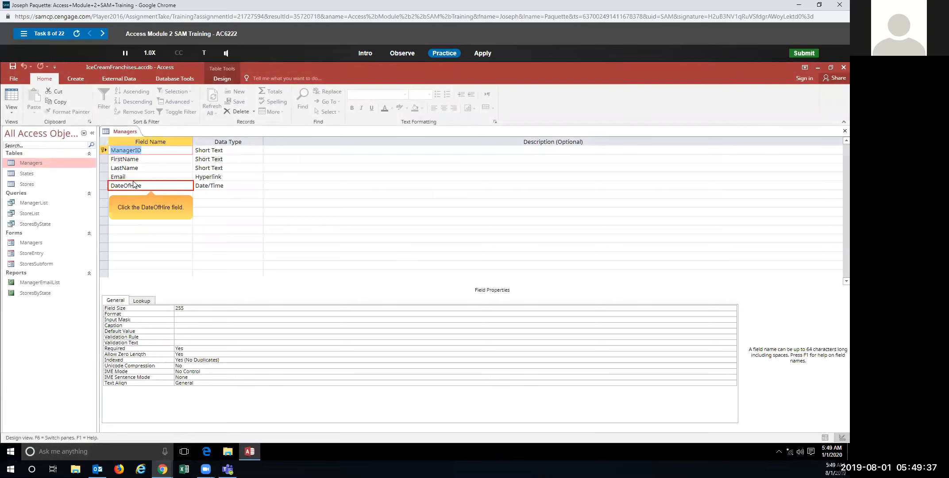
{"action": "left_click", "coordinate": [163, 186]}
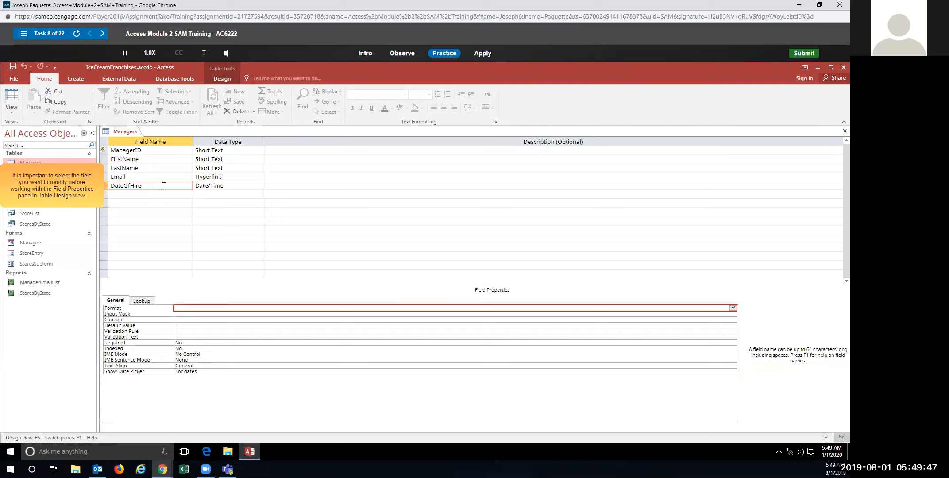
{"action": "left_click", "coordinate": [205, 307]}
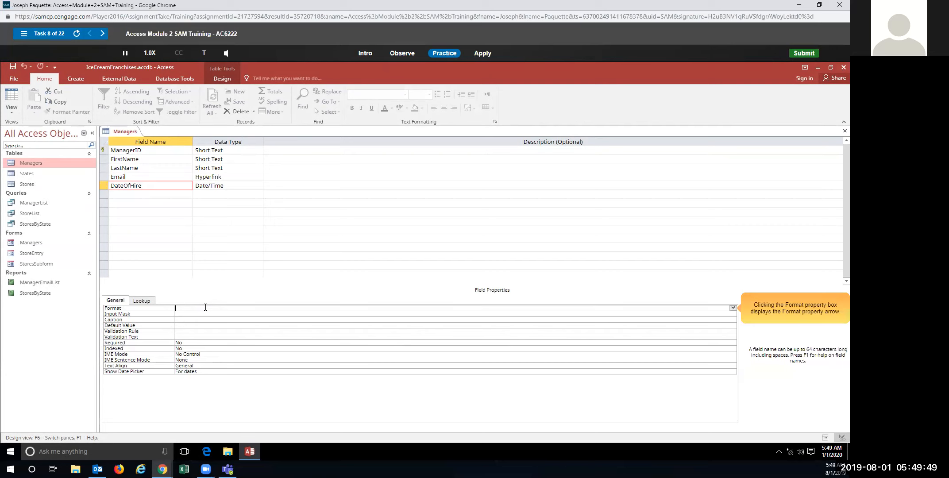
{"action": "left_click", "coordinate": [733, 309]}
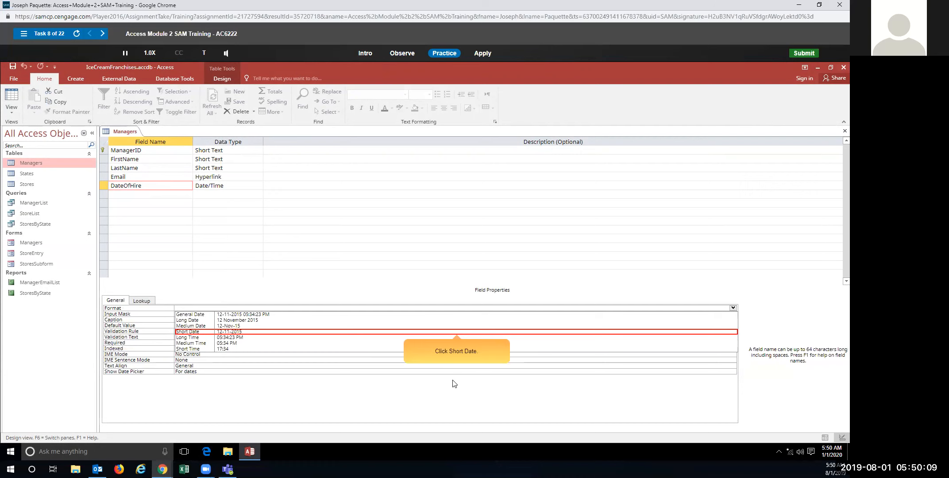
{"action": "left_click", "coordinate": [236, 332]}
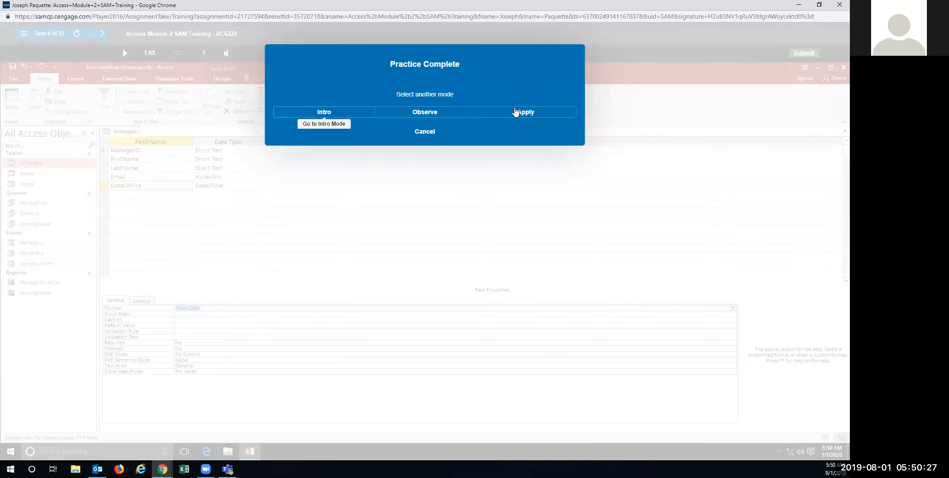
- Switch task 8 to Apply mode and set the DateOfHire field's Format property to Short Date
{"action": "left_click", "coordinate": [513, 112]}
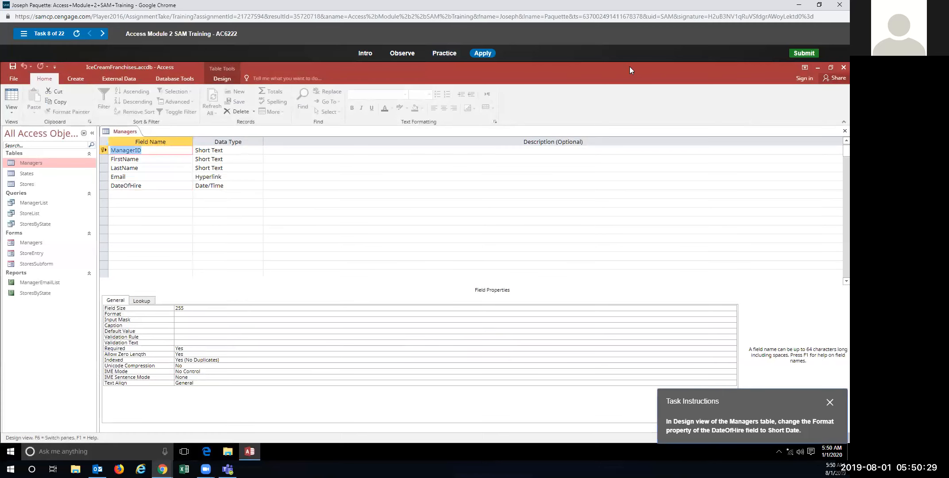
{"action": "left_click", "coordinate": [144, 186]}
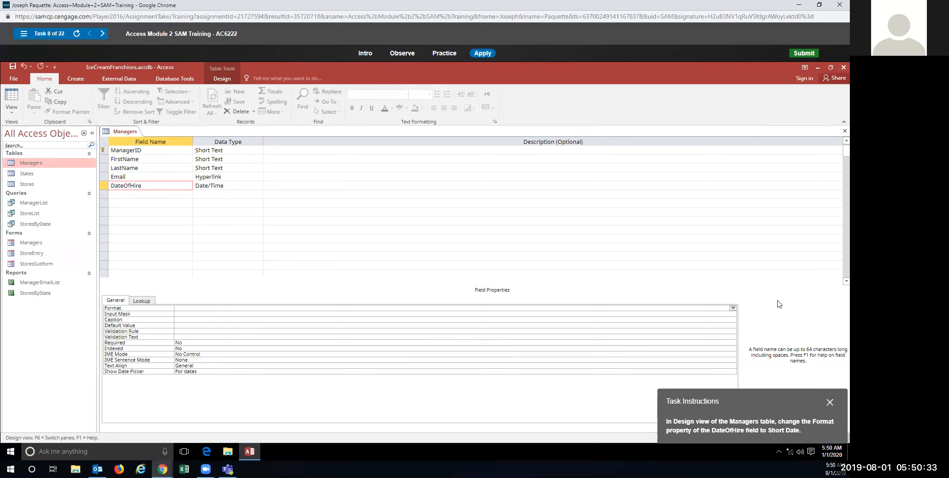
{"action": "left_click", "coordinate": [731, 308]}
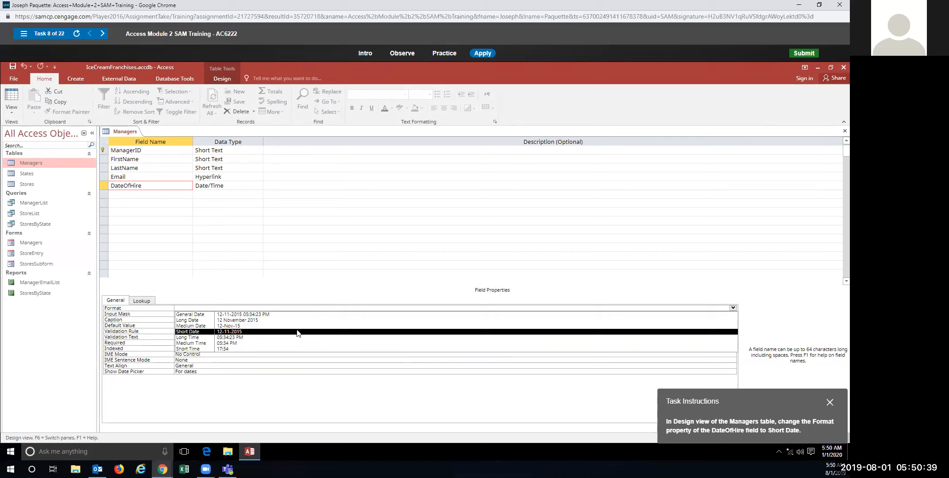
{"action": "left_click", "coordinate": [232, 334]}
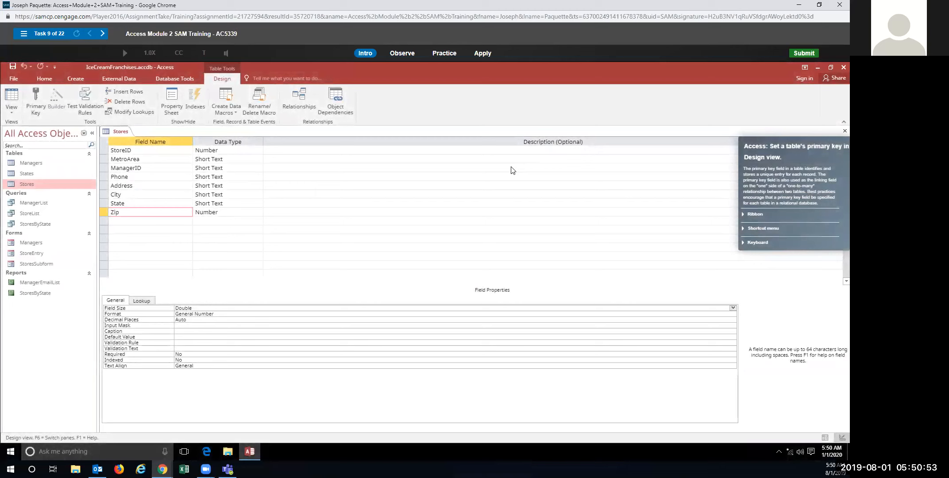
- Run task 9 in Practice mode, setting the StoreID field as the primary key of the Stores table
{"action": "left_click", "coordinate": [444, 54]}
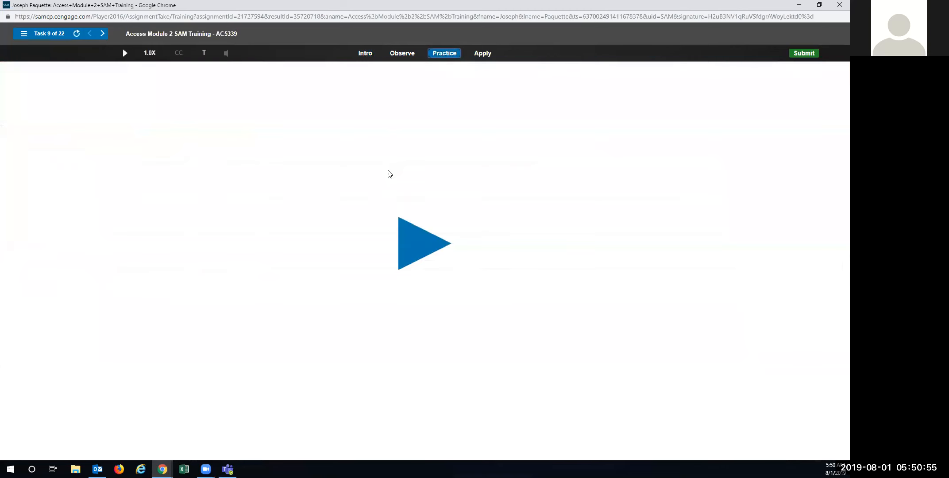
{"action": "left_click", "coordinate": [407, 225]}
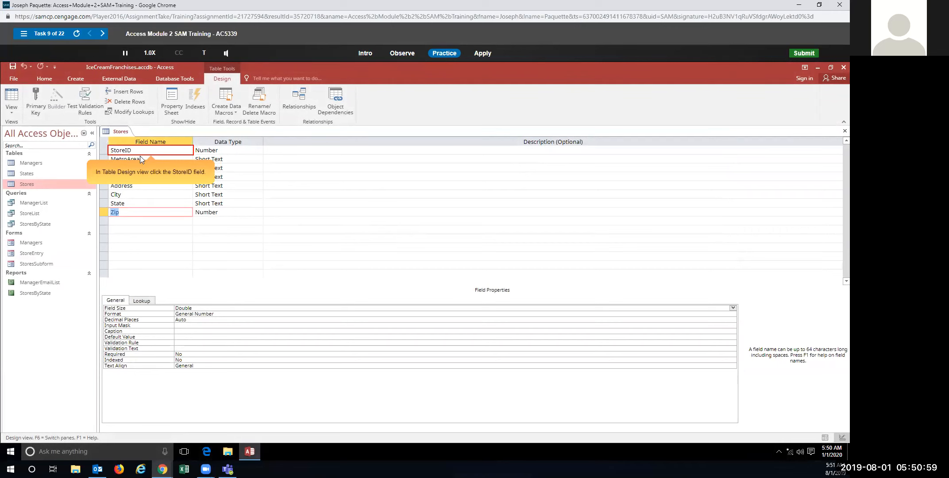
{"action": "left_click", "coordinate": [151, 150]}
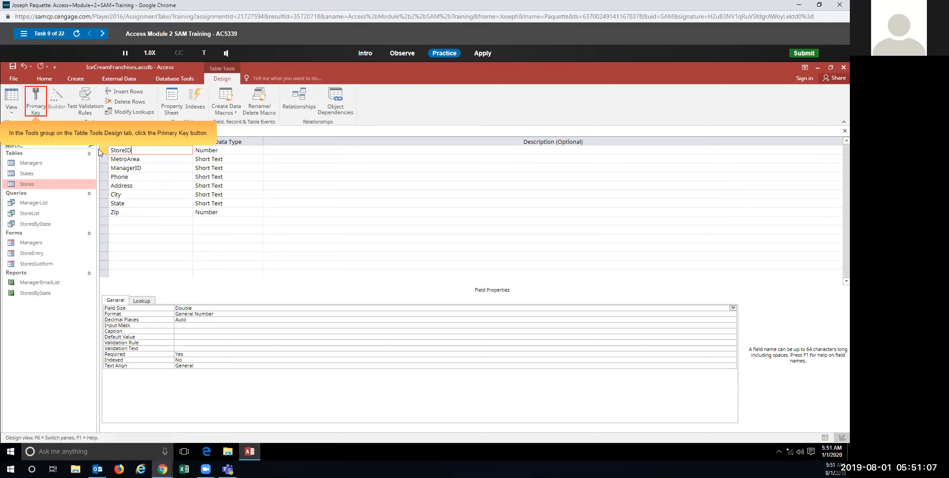
{"action": "left_click", "coordinate": [39, 104]}
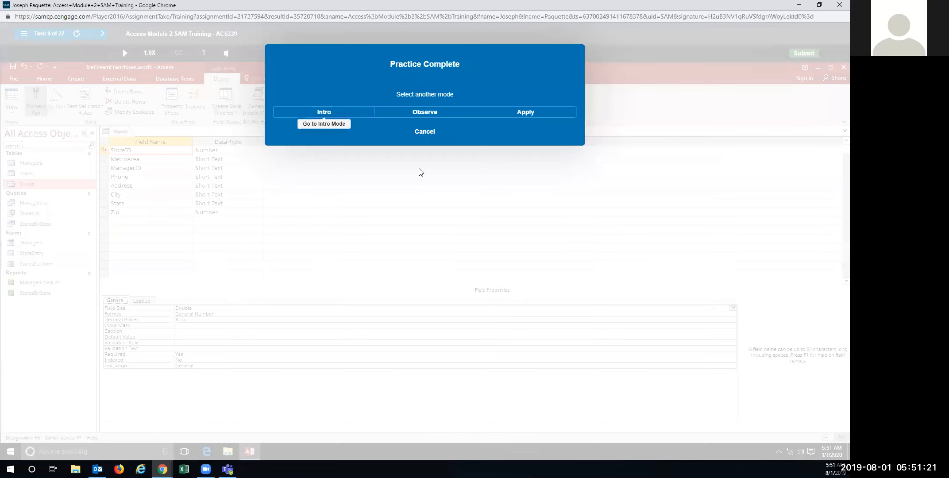
- Switch task 9 to Apply mode and make StoreID the primary key field of the Stores table
{"action": "left_click", "coordinate": [513, 115]}
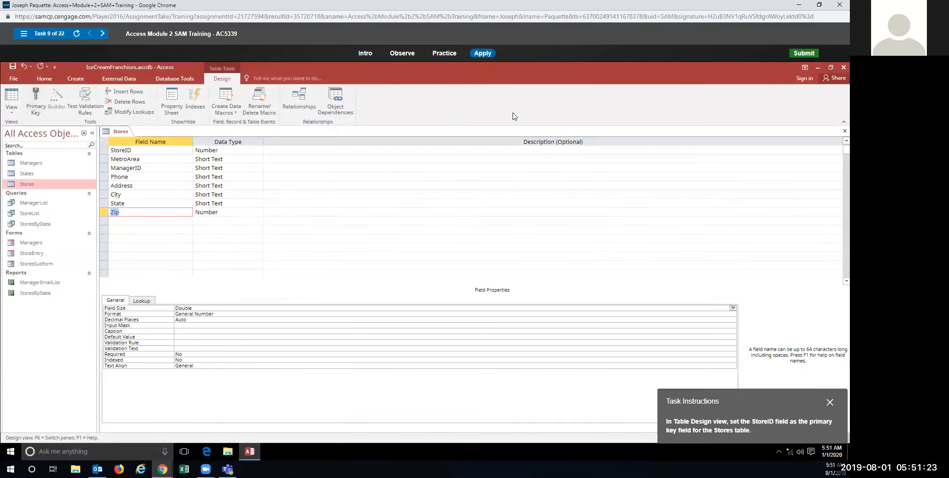
{"action": "left_click", "coordinate": [140, 150]}
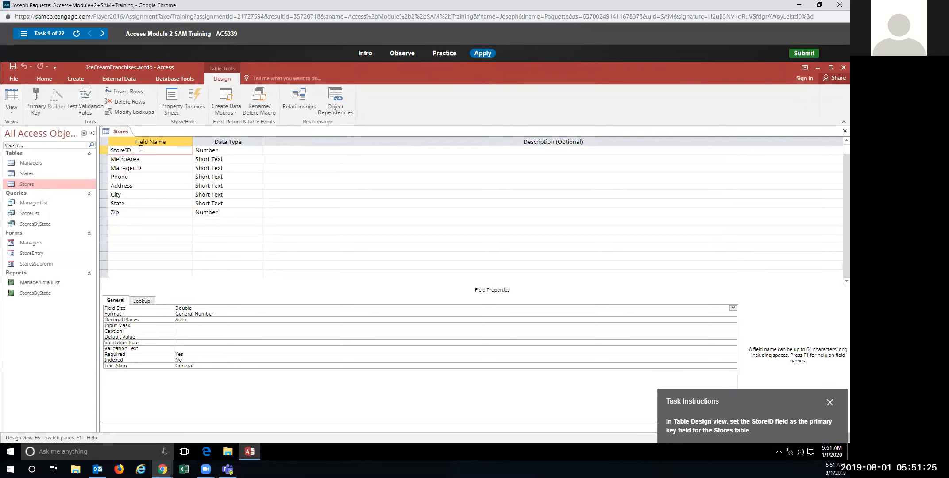
{"action": "left_click", "coordinate": [105, 153]}
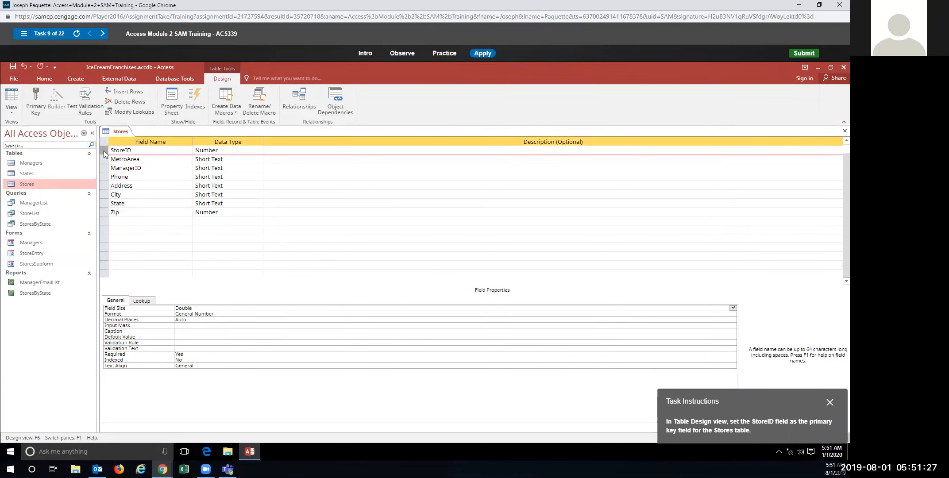
{"action": "left_click", "coordinate": [121, 150]}
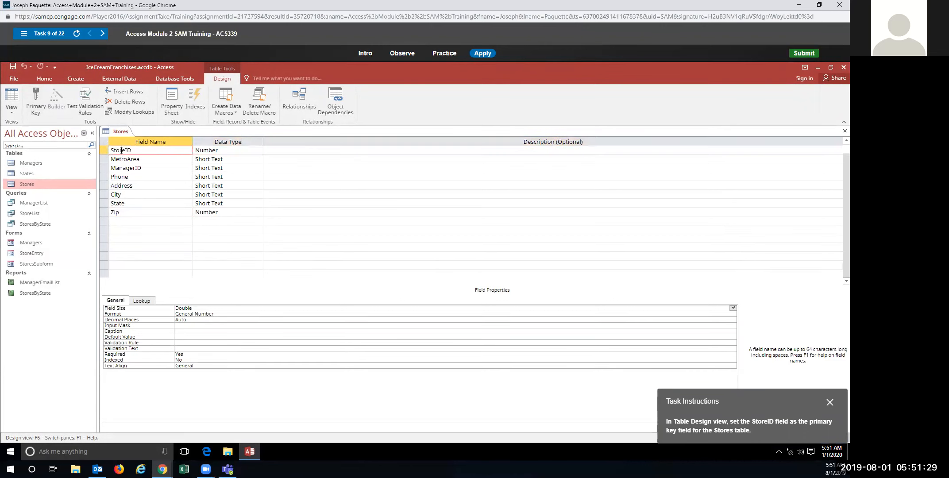
{"action": "left_click", "coordinate": [43, 99]}
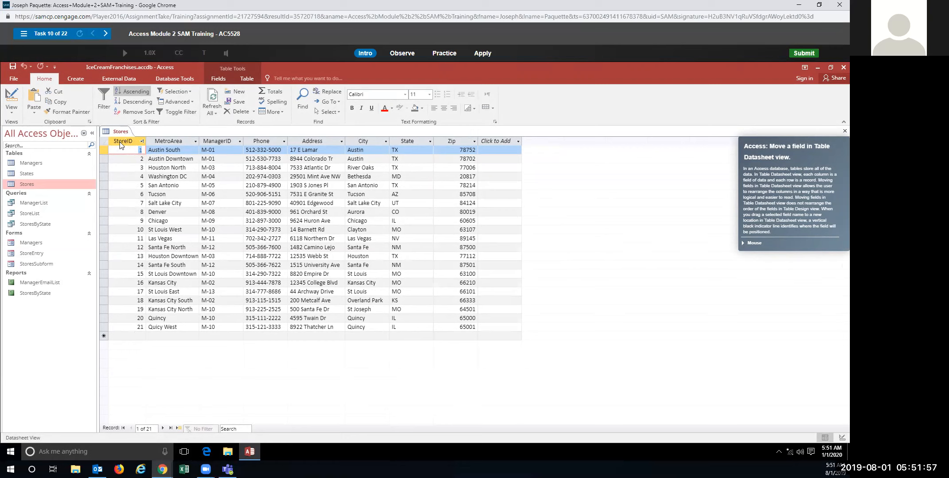
- Run task 10 in Practice mode, moving the MetroArea column between Phone and Address in the Stores datasheet
{"action": "left_click", "coordinate": [444, 54]}
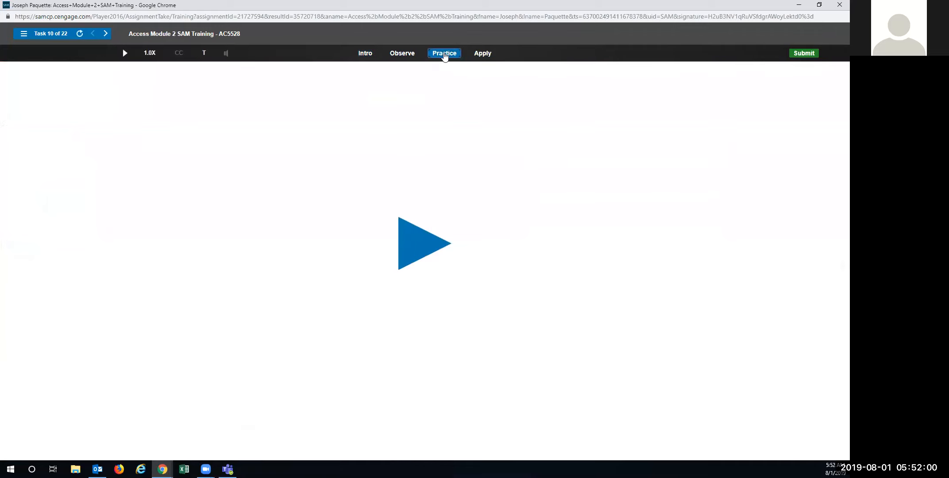
{"action": "left_click", "coordinate": [413, 247]}
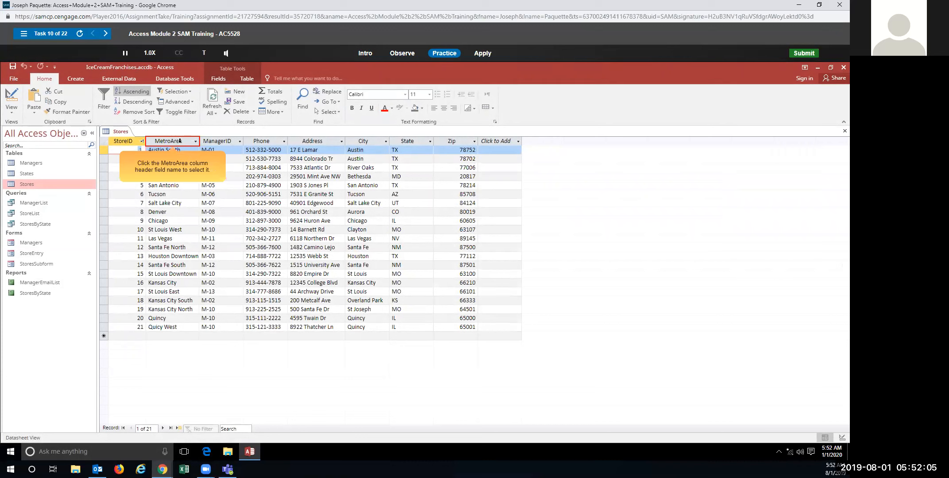
{"action": "left_click", "coordinate": [179, 141]}
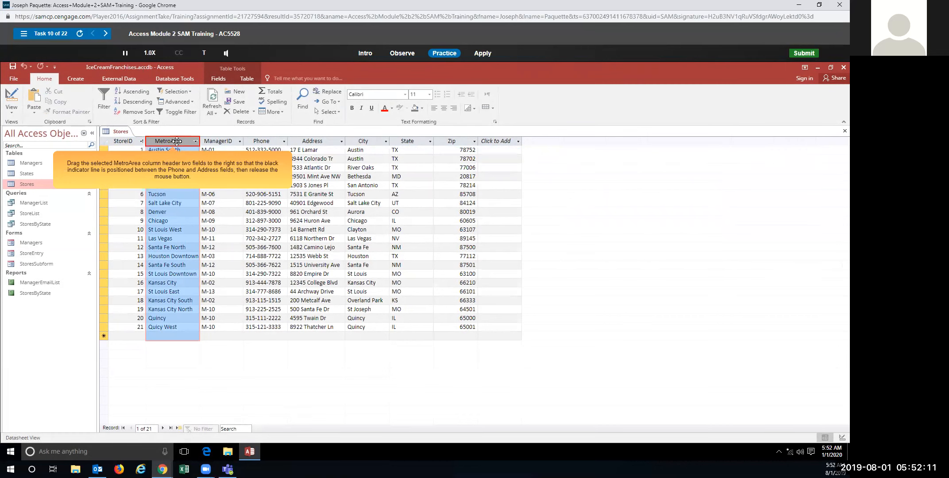
{"action": "left_click_drag", "start_coordinate": [177, 141], "coordinate": [292, 140]}
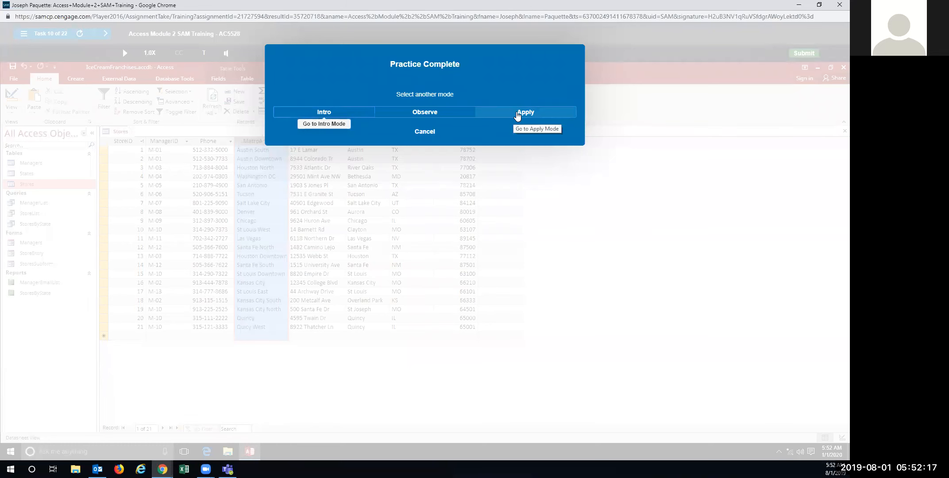
- Switch task 10 to Apply mode and move the MetroArea field between the Phone and Address fields
{"action": "left_click", "coordinate": [517, 115]}
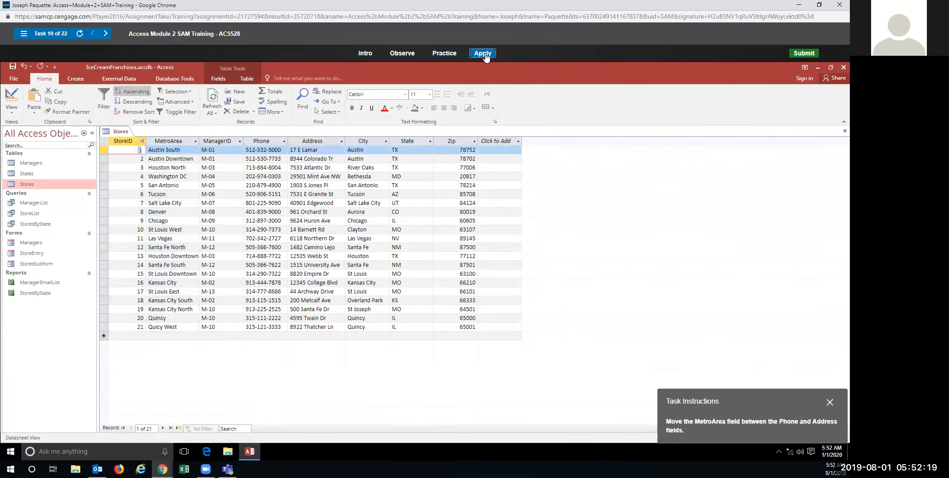
{"action": "left_click", "coordinate": [164, 140]}
{"action": "left_click_drag", "start_coordinate": [164, 141], "coordinate": [295, 145]}
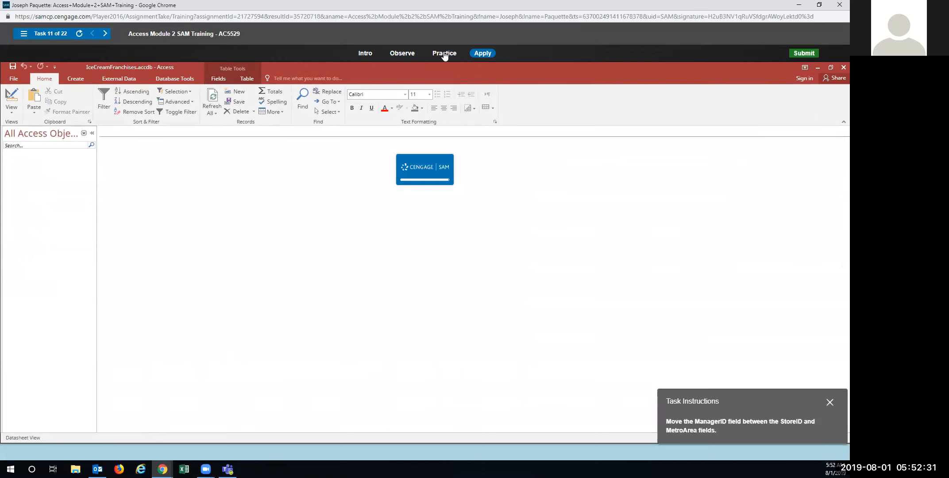
- Run task 11 in Practice mode, moving the ManagerID field between StoreID and MetroArea in the Stores table's Design view
{"action": "left_click", "coordinate": [444, 53]}
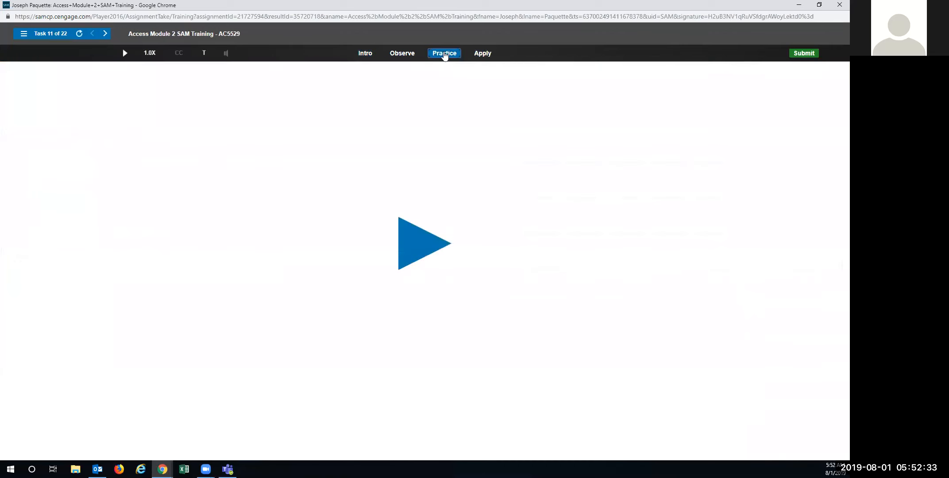
{"action": "left_click", "coordinate": [411, 247]}
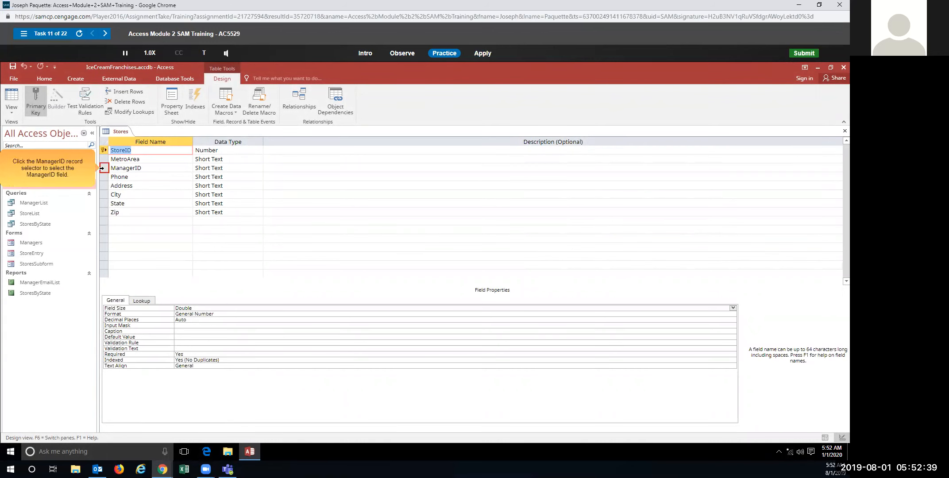
{"action": "left_click", "coordinate": [103, 167]}
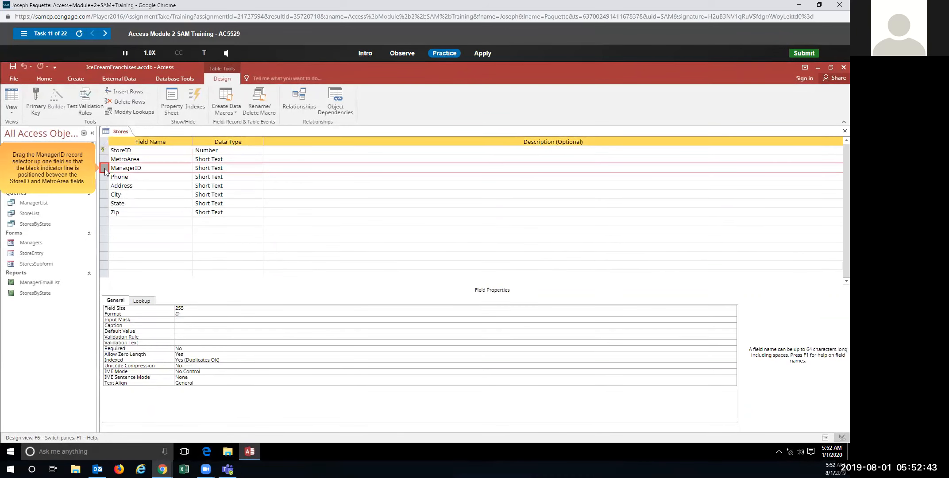
{"action": "mouse_move", "coordinate": [104, 168]}
{"action": "left_mouse_down"}
{"action": "mouse_move", "coordinate": [107, 156]}
{"action": "mouse_move", "coordinate": [114, 197]}
{"action": "mouse_move", "coordinate": [104, 163]}
{"action": "left_mouse_up"}
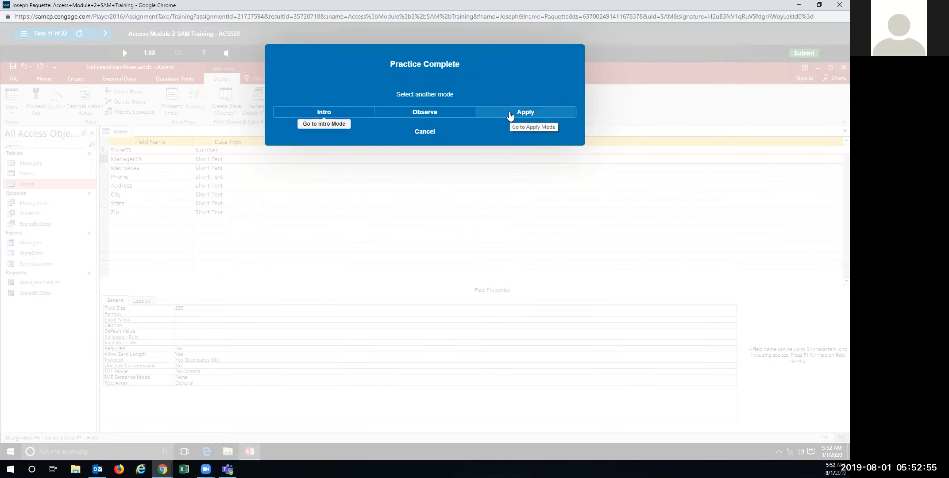
- Switch task 11 to Apply mode and move the ManagerID field between the StoreID and MetroArea fields
{"action": "left_click", "coordinate": [511, 115]}
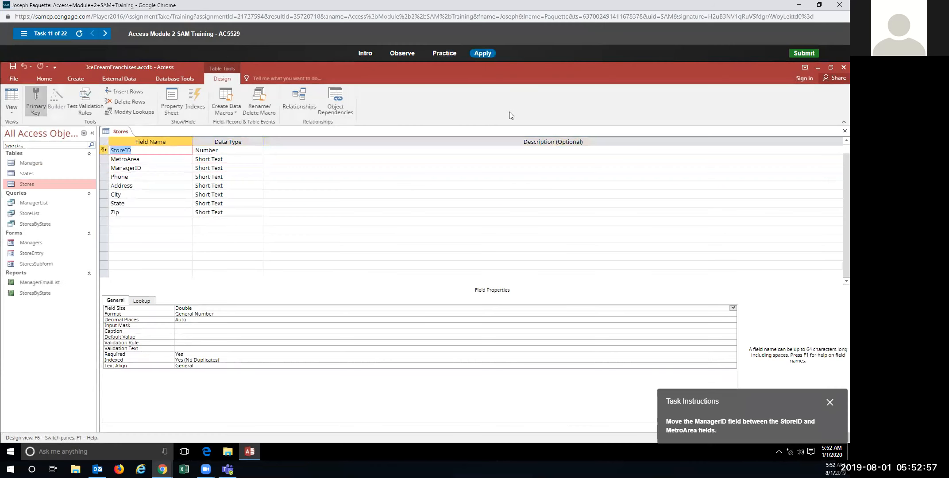
{"action": "left_click", "coordinate": [103, 168]}
{"action": "left_click_drag", "start_coordinate": [104, 170], "coordinate": [105, 164]}
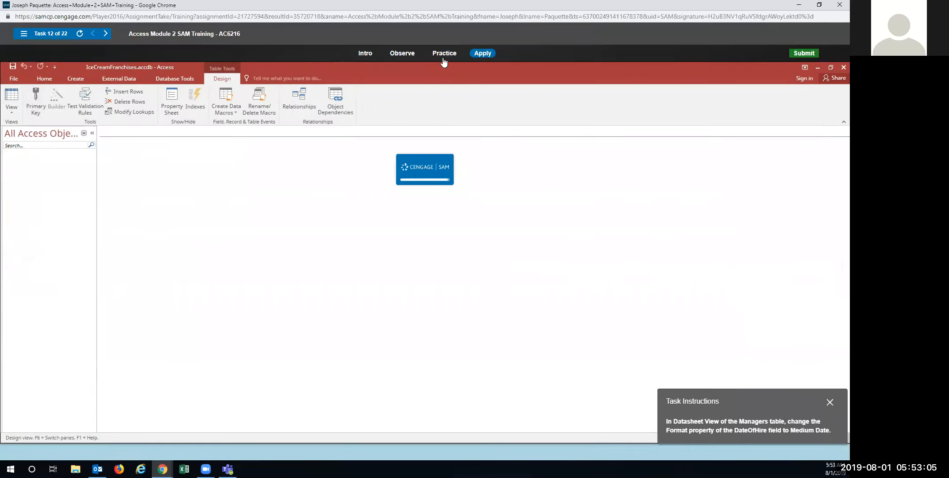
- Run task 12 in Practice mode, setting the DateOfHire field's format to Medium Date in the Managers table's Datasheet view
{"action": "left_click", "coordinate": [443, 54]}
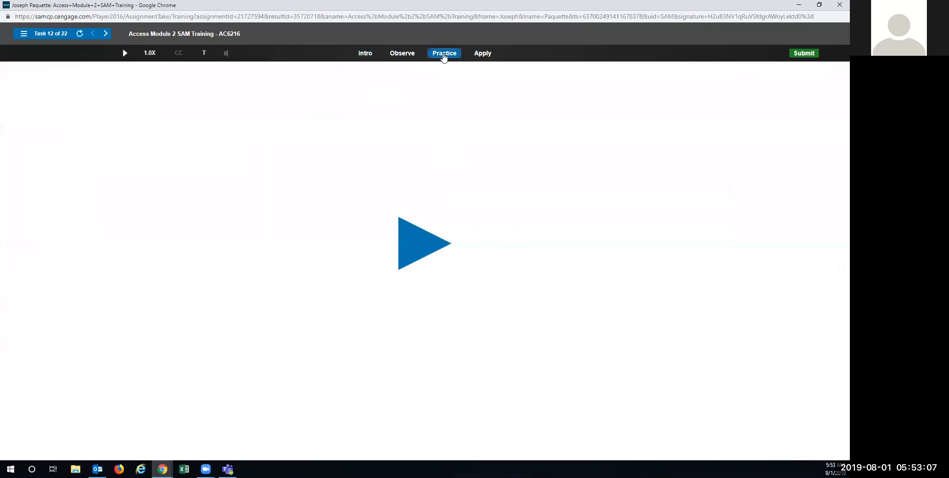
{"action": "left_click", "coordinate": [407, 243]}
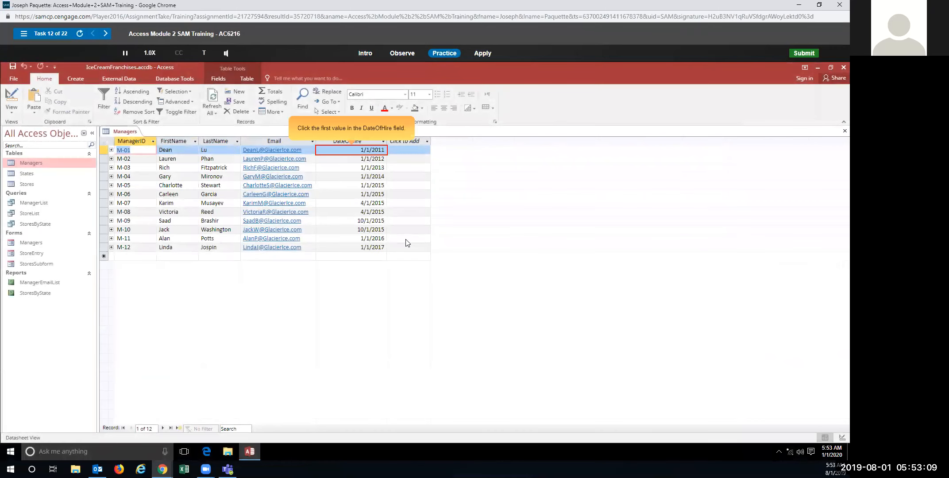
{"action": "left_click", "coordinate": [369, 150]}
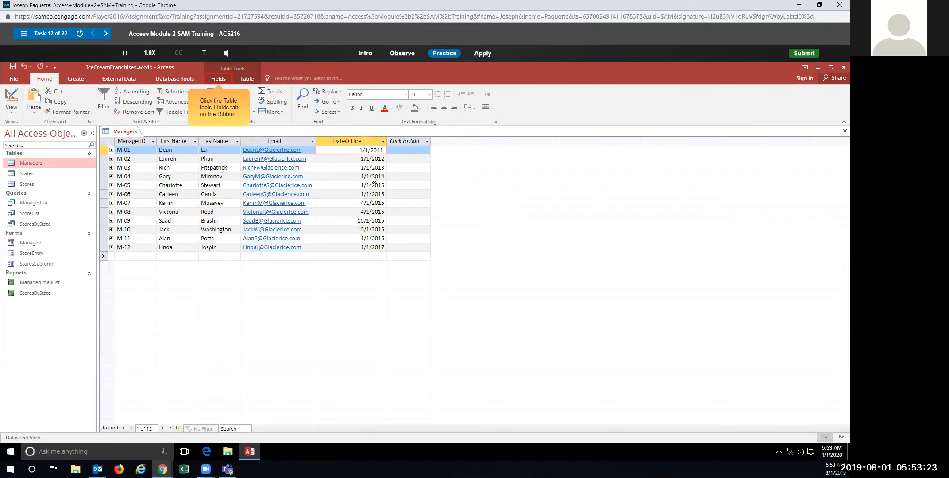
{"action": "left_click", "coordinate": [219, 78]}
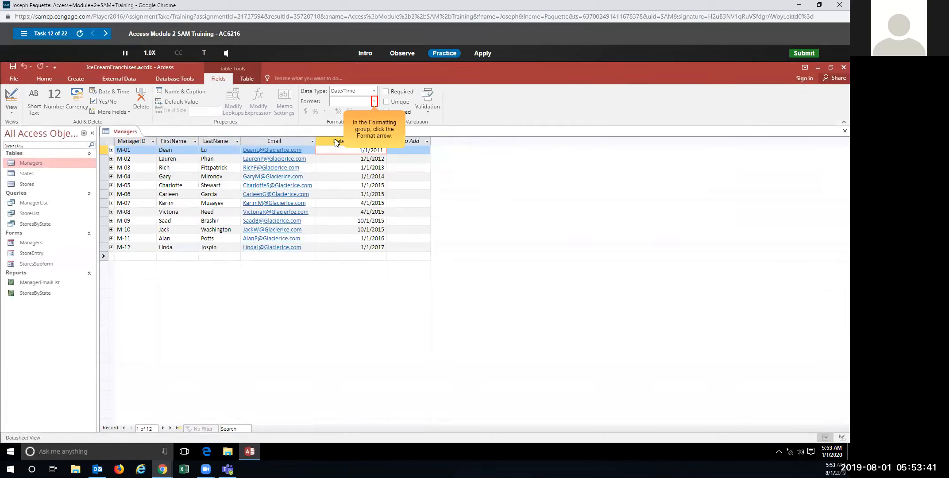
{"action": "left_click", "coordinate": [374, 102]}
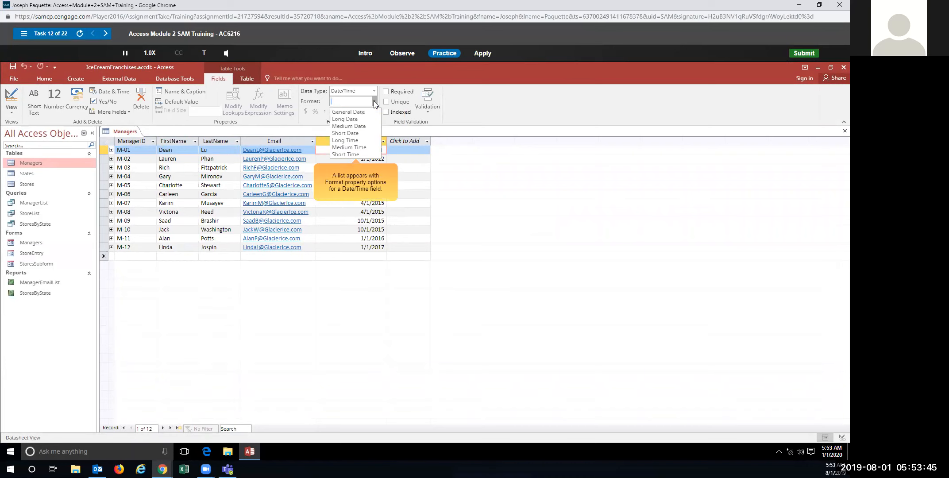
{"action": "left_click", "coordinate": [359, 126]}
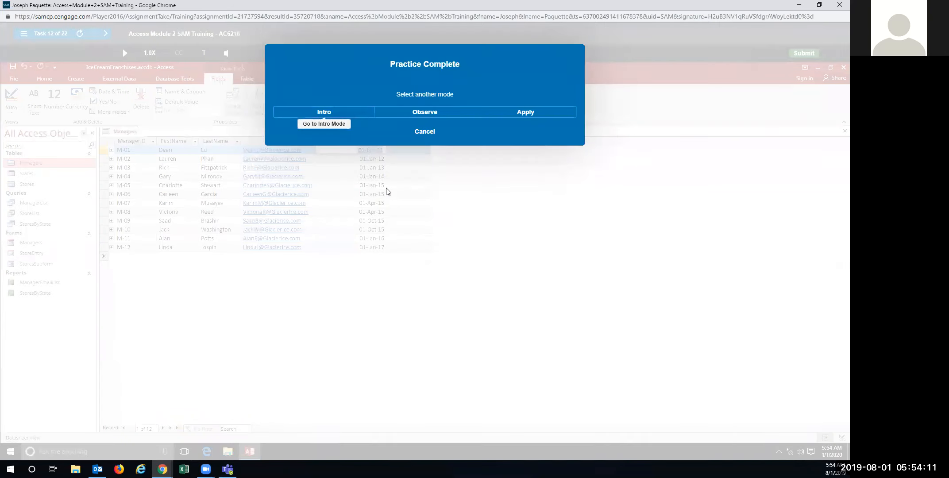
- Switch task 12 to Apply mode and set the DateOfHire field's format to Medium Date in the Managers datasheet
{"action": "left_click", "coordinate": [505, 117]}
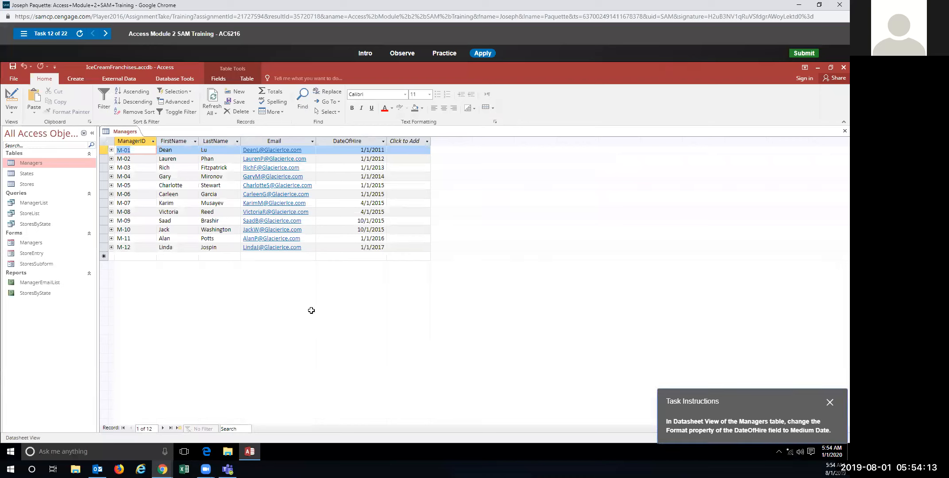
{"action": "left_click", "coordinate": [361, 151]}
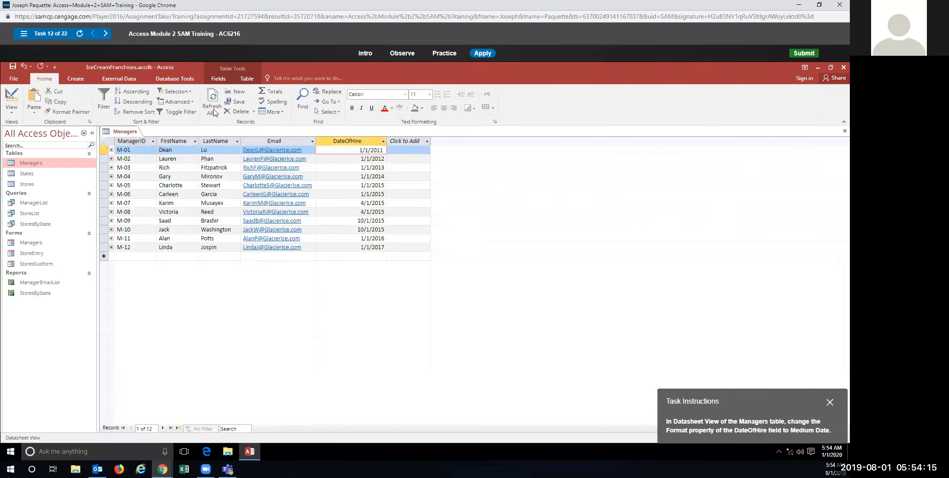
{"action": "left_click", "coordinate": [219, 78]}
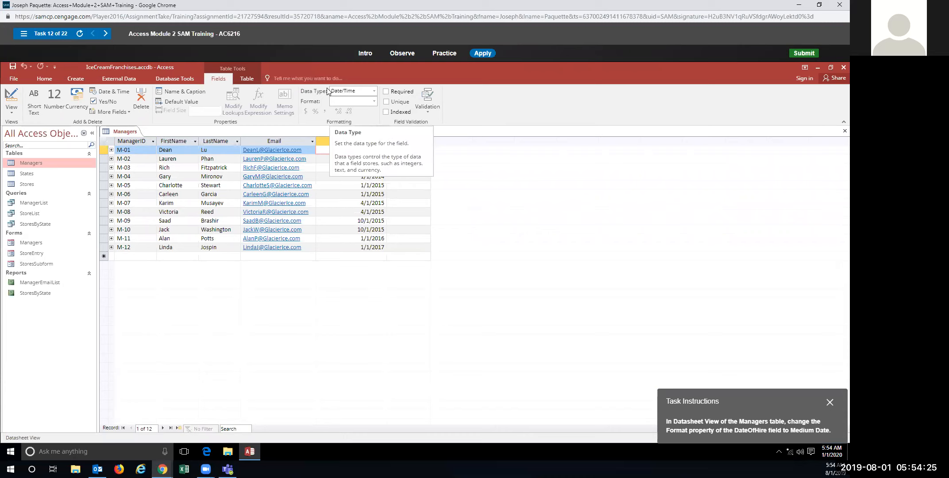
{"action": "left_click", "coordinate": [374, 102]}
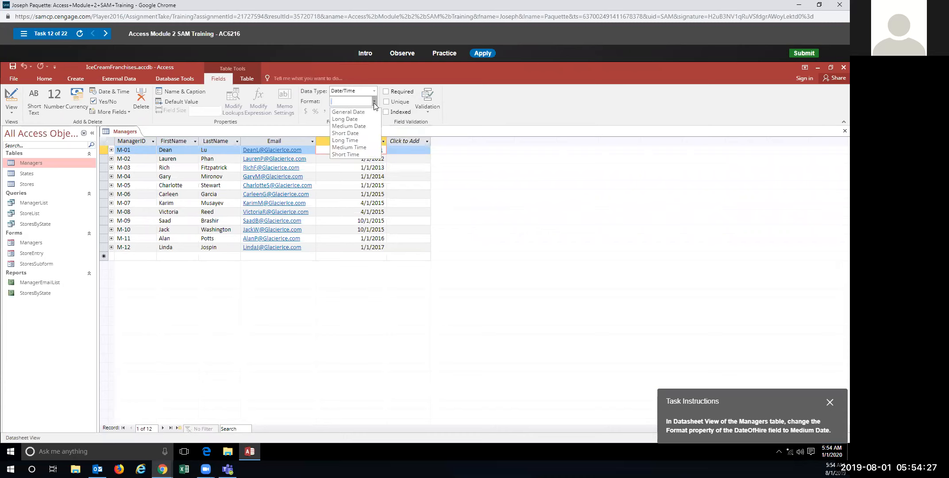
{"action": "left_click", "coordinate": [359, 126]}
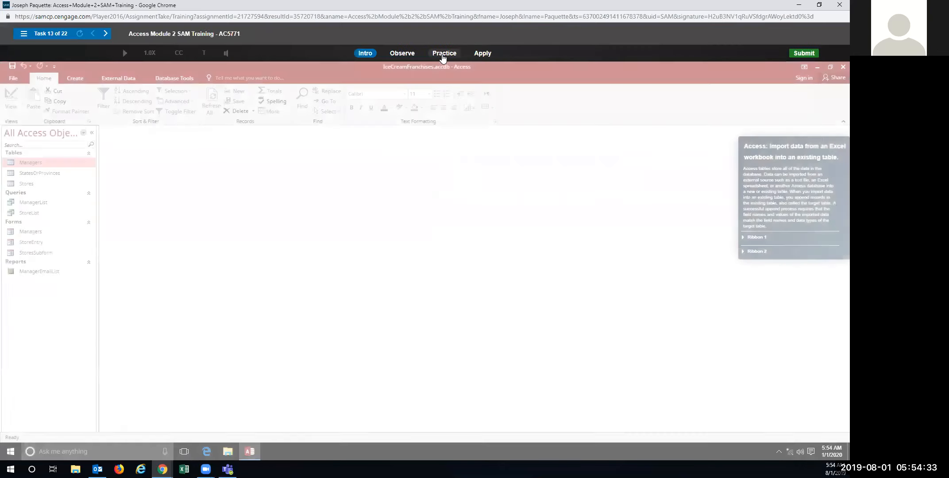
- Start task 13 in Practice mode and choose Provinces.xlsx from the Documents folder as the source of an Excel import
{"action": "left_click", "coordinate": [442, 55]}
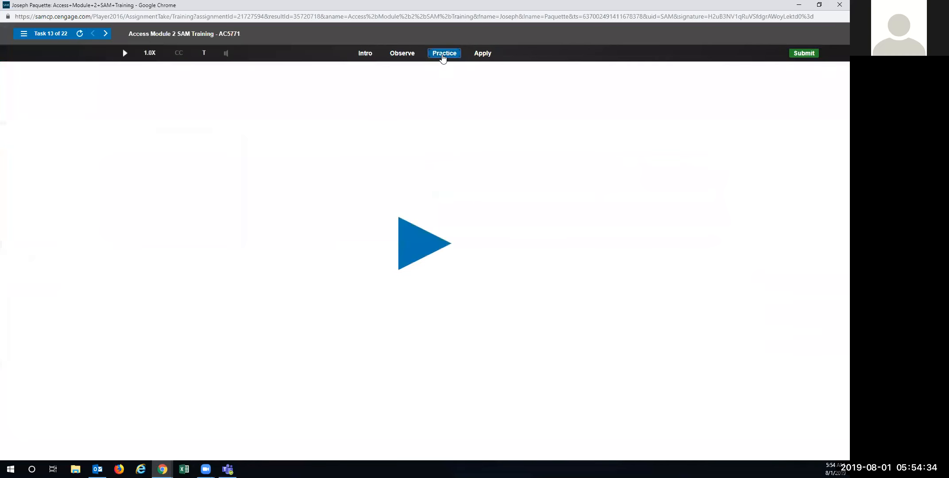
{"action": "left_click", "coordinate": [422, 242]}
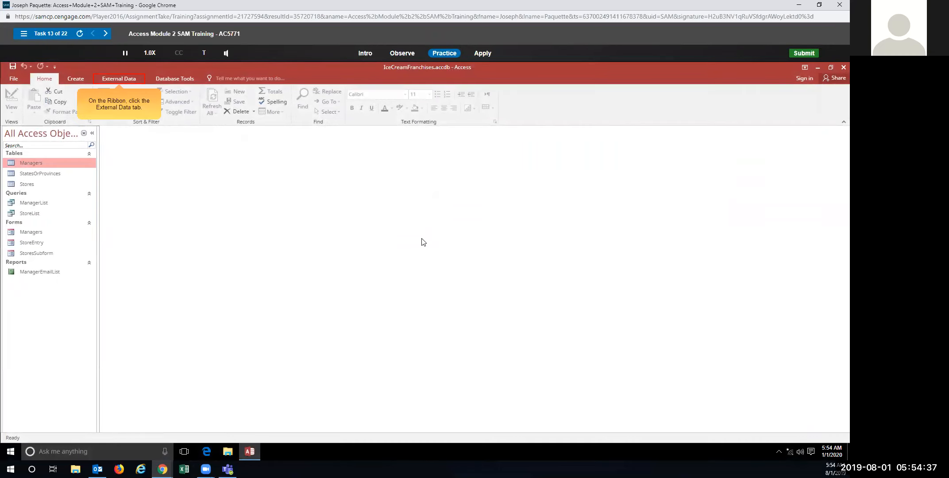
{"action": "left_click", "coordinate": [114, 81]}
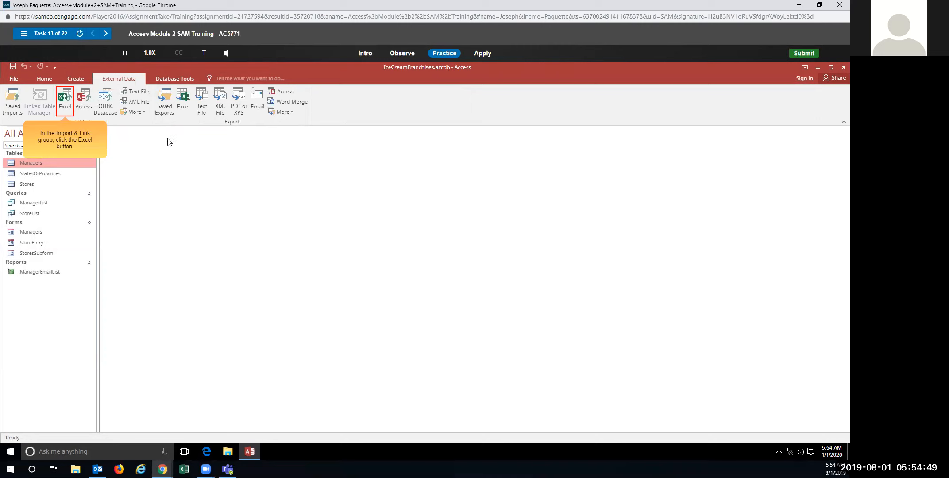
{"action": "left_click", "coordinate": [66, 101]}
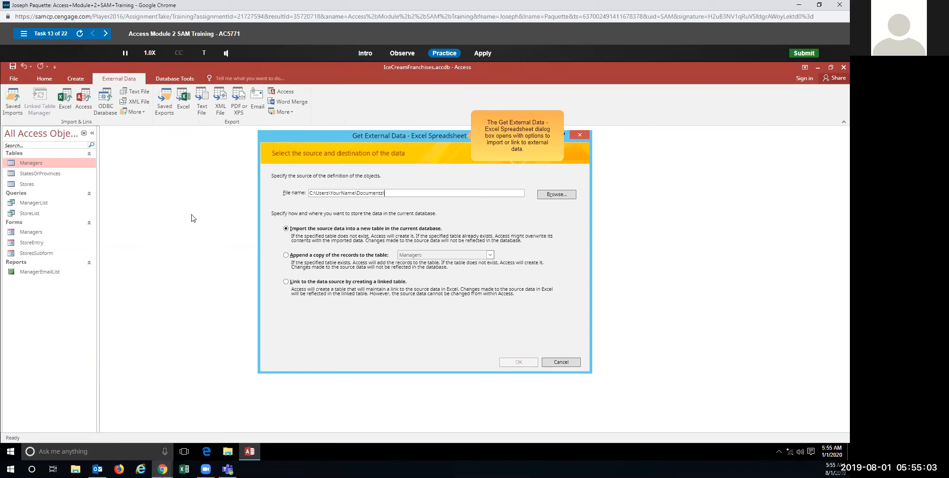
{"action": "left_click", "coordinate": [549, 193]}
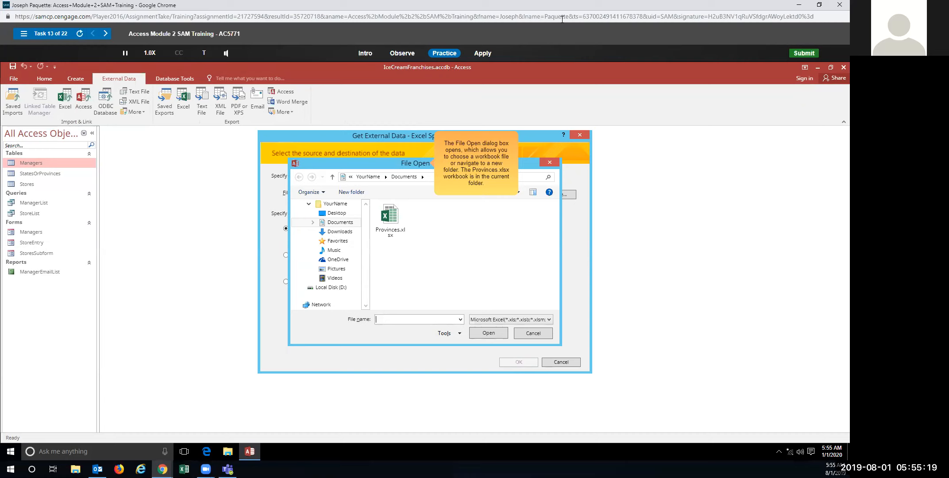
{"action": "left_click", "coordinate": [392, 221]}
{"action": "left_click", "coordinate": [491, 333]}
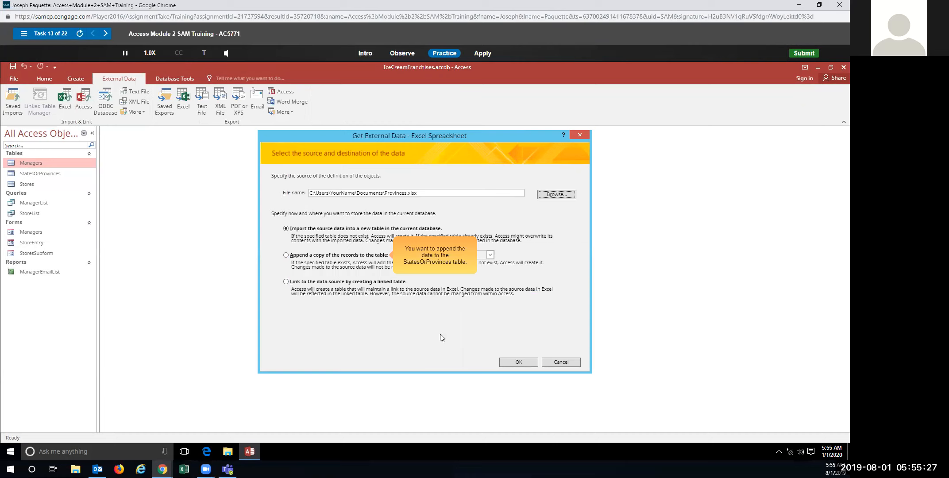
- Append the workbook's records to the StatesOrProvinces table and finish the practice import without saving the import steps
{"action": "left_click", "coordinate": [286, 255]}
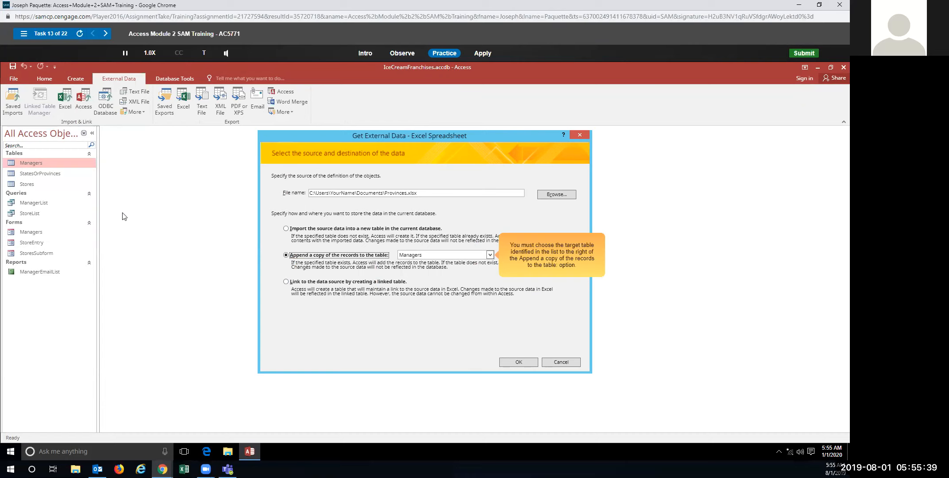
{"action": "left_click", "coordinate": [490, 256]}
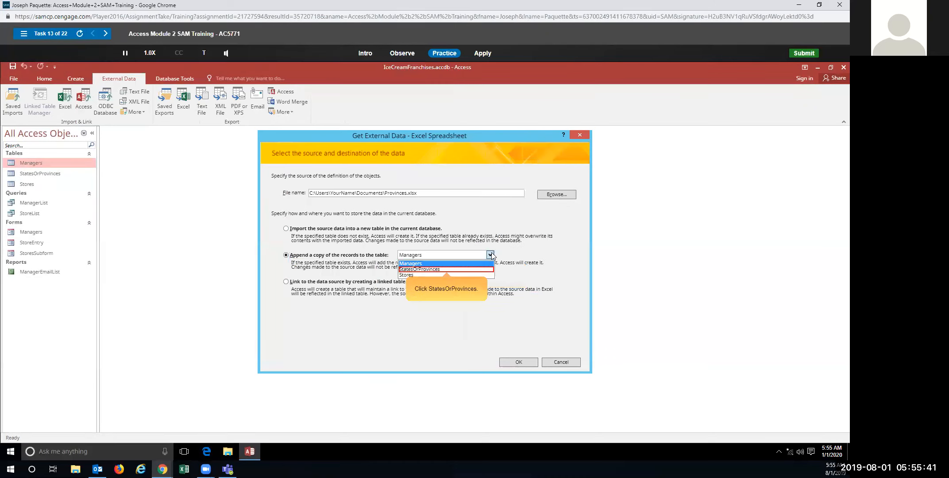
{"action": "left_click", "coordinate": [424, 271]}
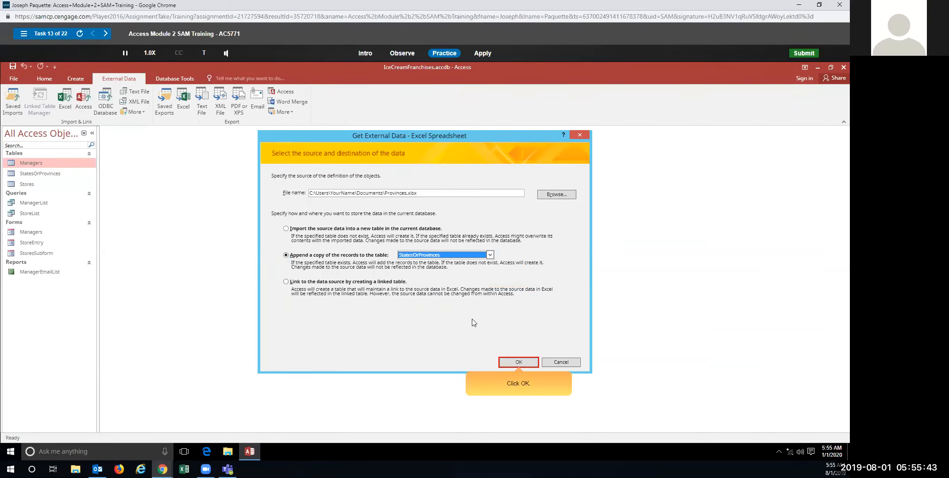
{"action": "left_click", "coordinate": [517, 362]}
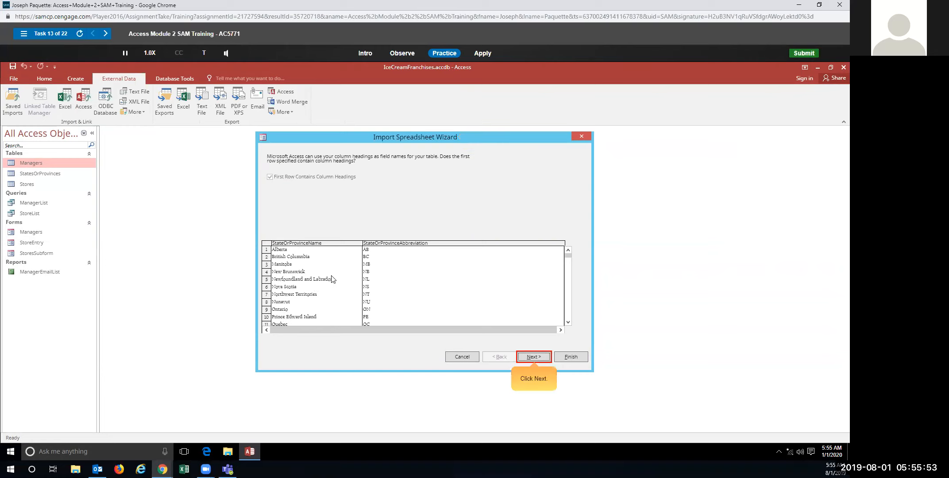
{"action": "left_click", "coordinate": [527, 358]}
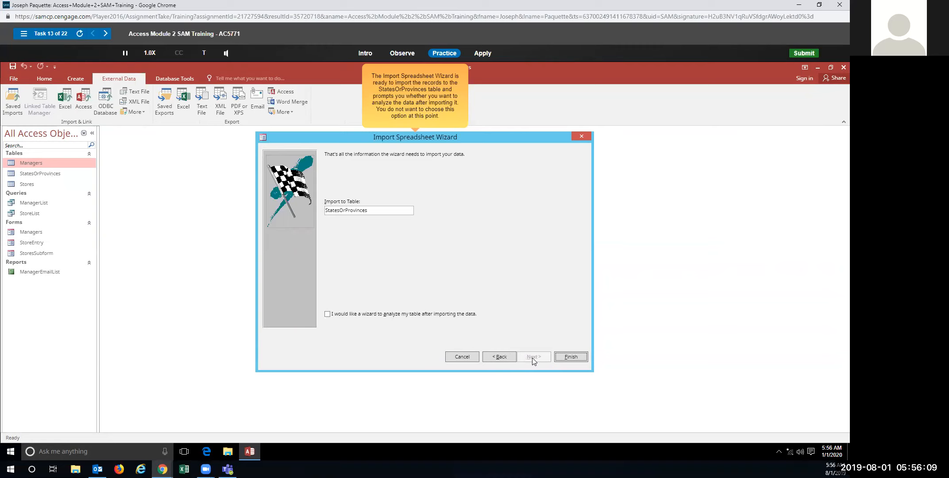
{"action": "left_click", "coordinate": [573, 357]}
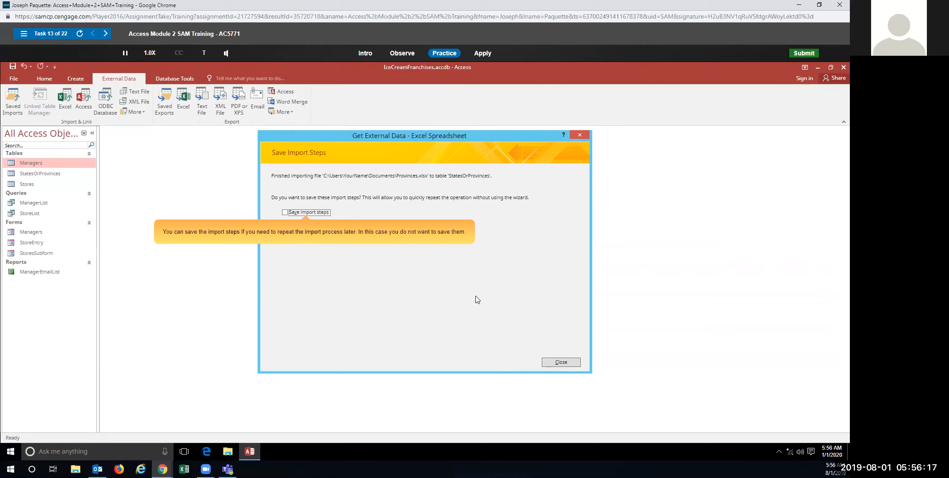
{"action": "left_click", "coordinate": [556, 363]}
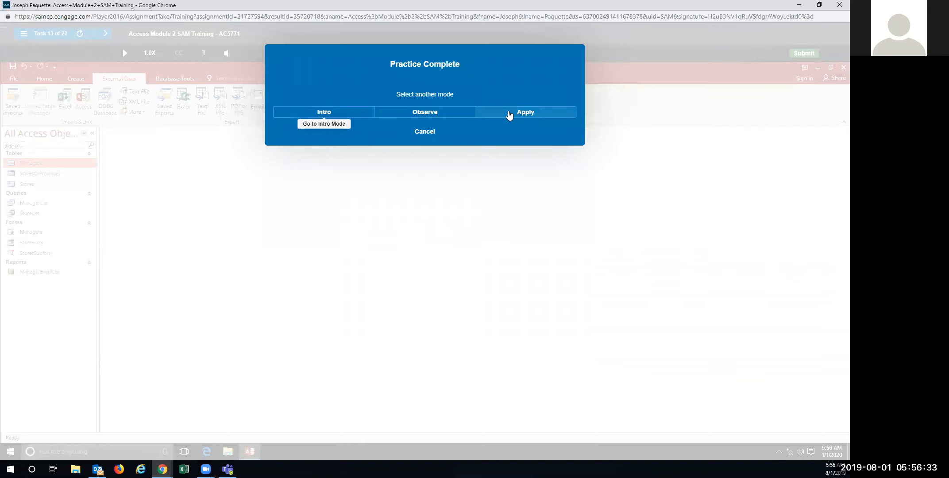
- Switch task 13 to Apply mode and start an Excel import with Provinces.xlsx as the source file
{"action": "left_click", "coordinate": [510, 114]}
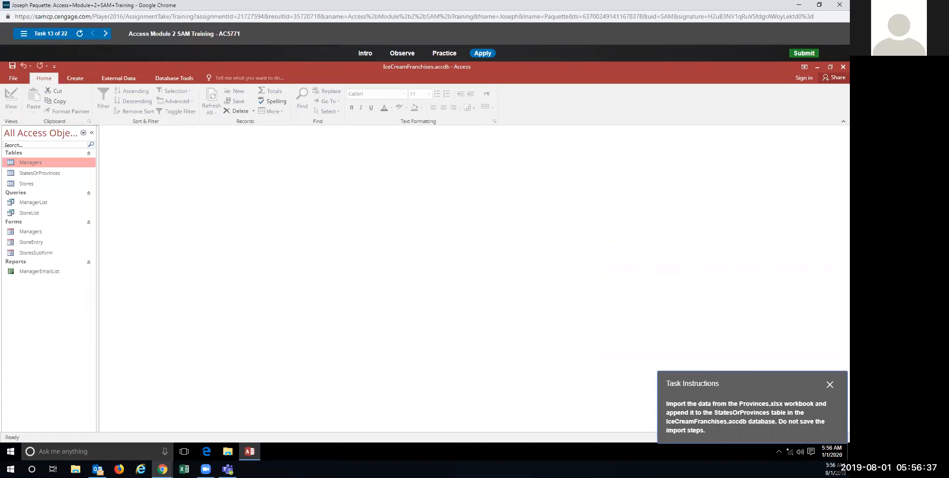
{"action": "left_click", "coordinate": [118, 78]}
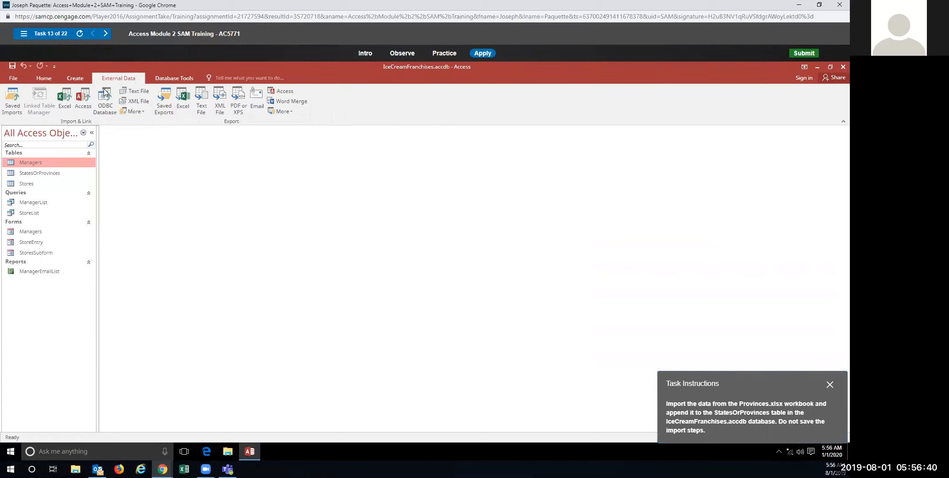
{"action": "left_click", "coordinate": [65, 101]}
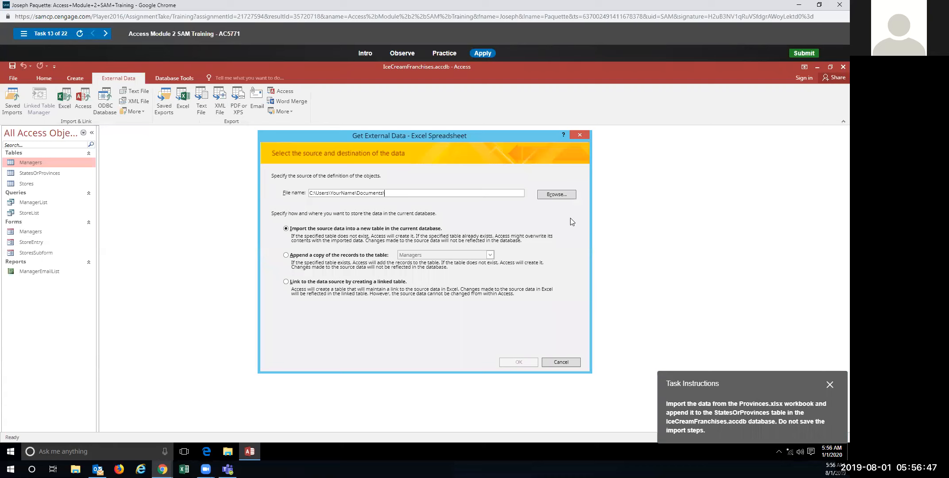
{"action": "left_click", "coordinate": [554, 196]}
{"action": "left_click", "coordinate": [390, 222]}
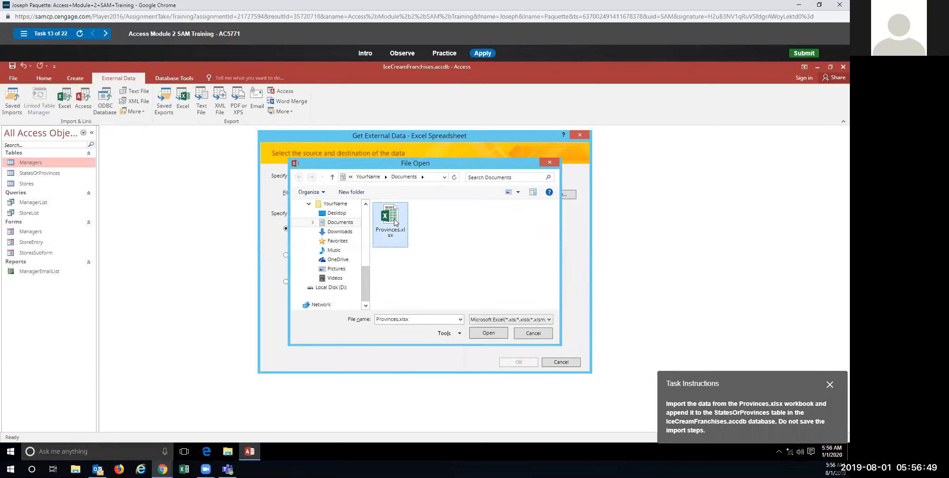
{"action": "left_click", "coordinate": [496, 335]}
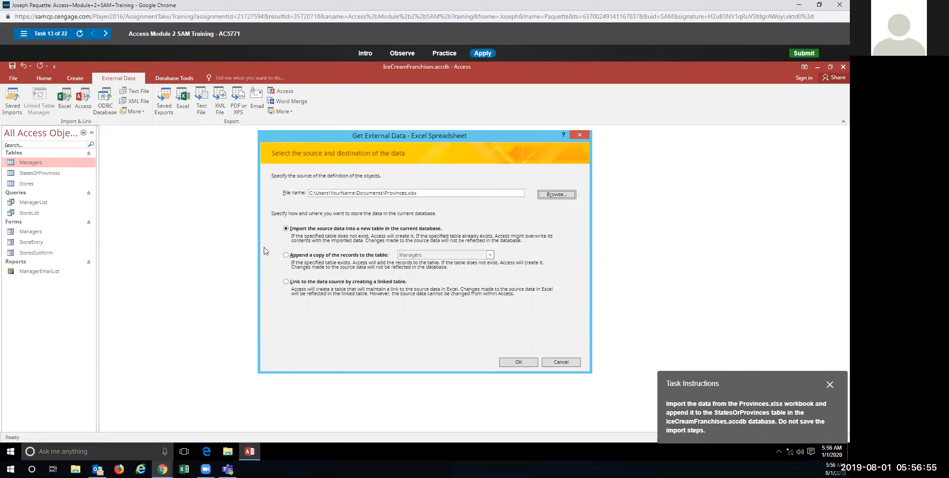
- Append the Provinces.xlsx records to the StatesOrProvinces table and complete the wizard without table analysis or saved import steps
{"action": "left_click", "coordinate": [287, 256]}
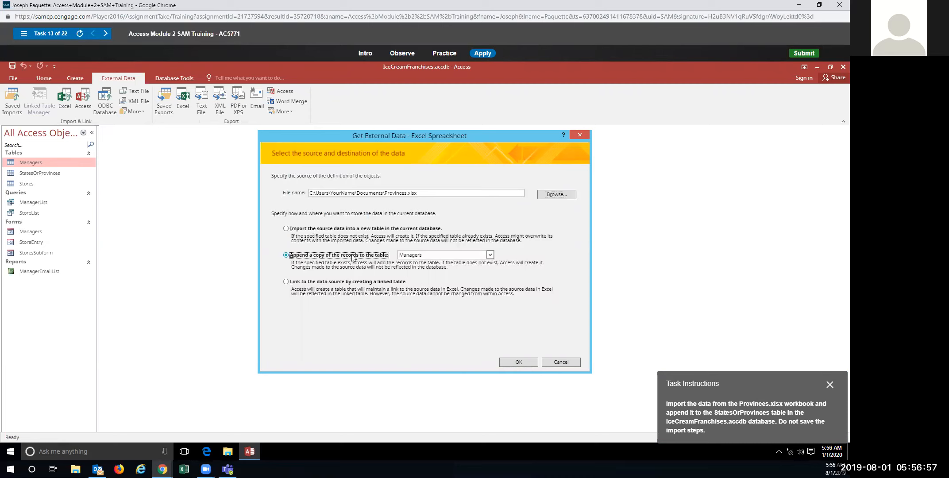
{"action": "left_click", "coordinate": [490, 255]}
{"action": "left_click", "coordinate": [445, 270]}
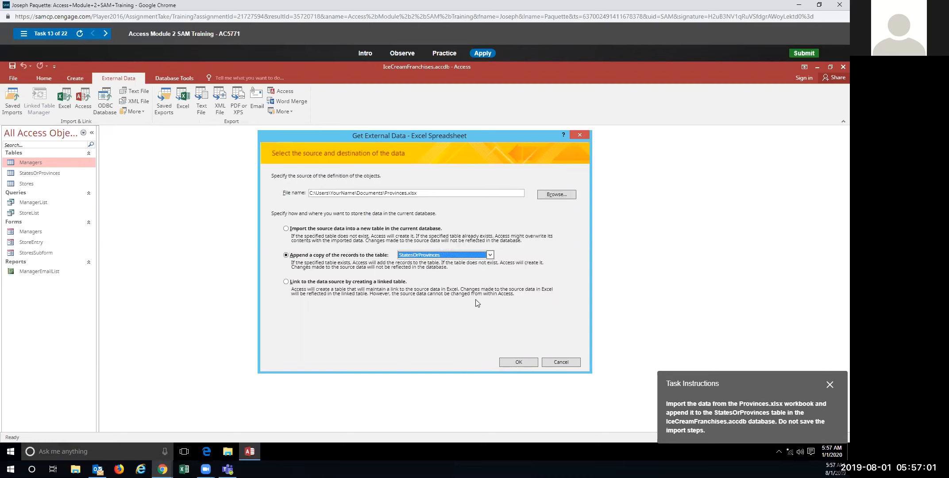
{"action": "left_click", "coordinate": [517, 362]}
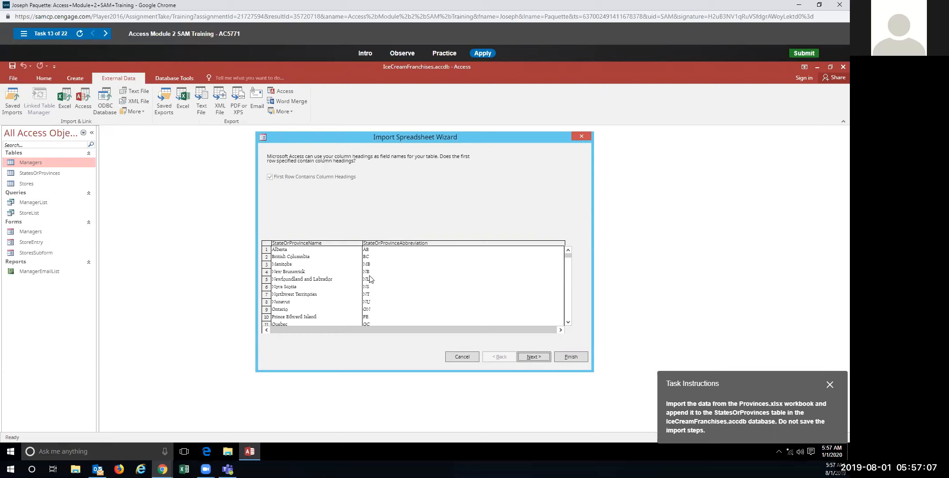
{"action": "left_click", "coordinate": [533, 356]}
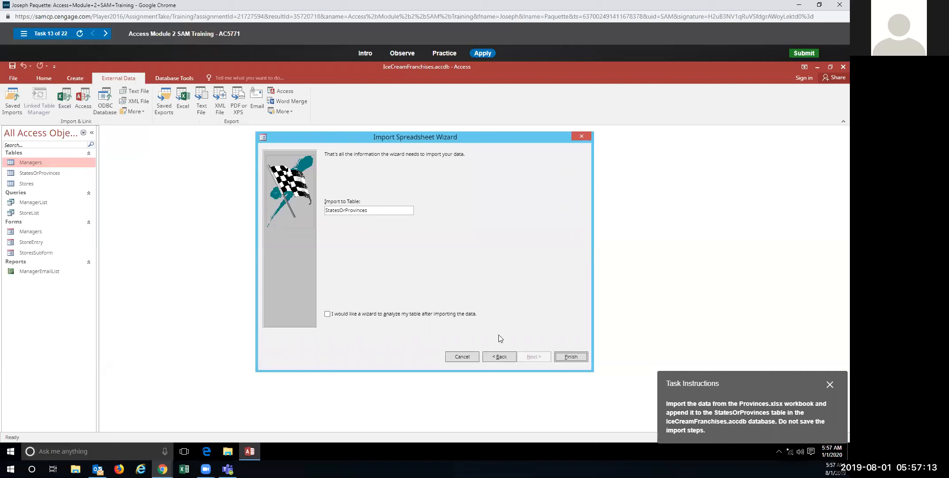
{"action": "left_click", "coordinate": [571, 357]}
{"action": "left_click", "coordinate": [554, 361]}
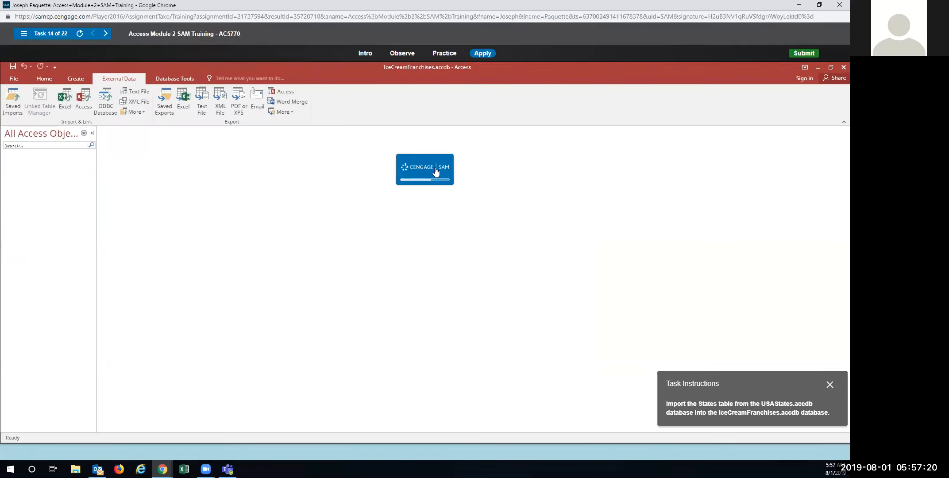
- Start task 14 in Practice mode and begin an external data import from an Access database
{"action": "left_click", "coordinate": [436, 171]}
{"action": "left_click", "coordinate": [445, 53]}
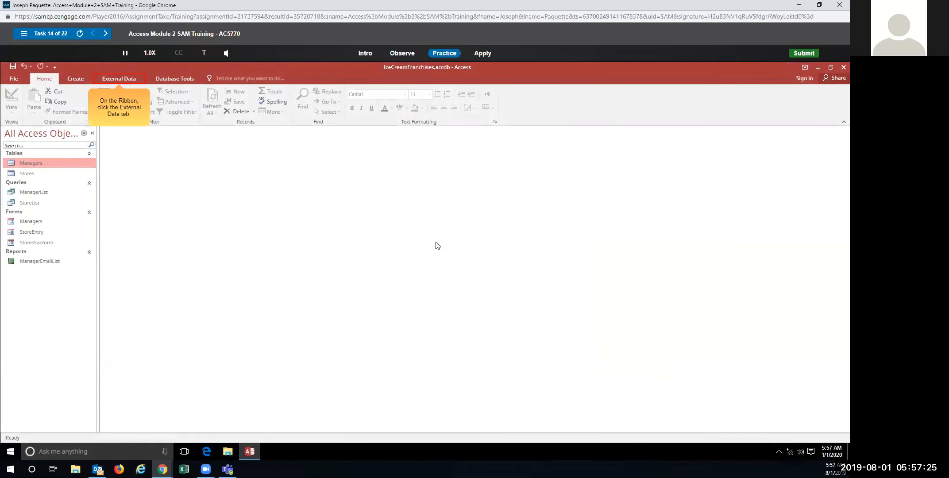
{"action": "left_click", "coordinate": [111, 78]}
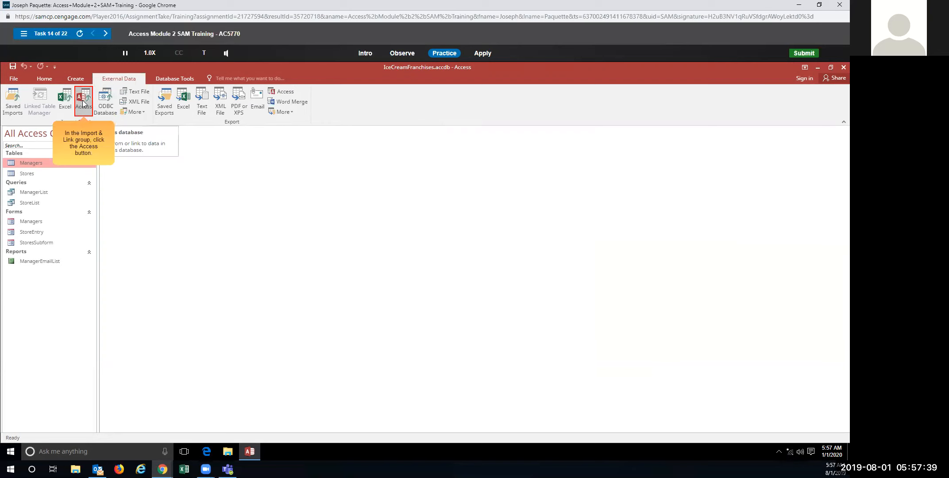
{"action": "left_click", "coordinate": [83, 104]}
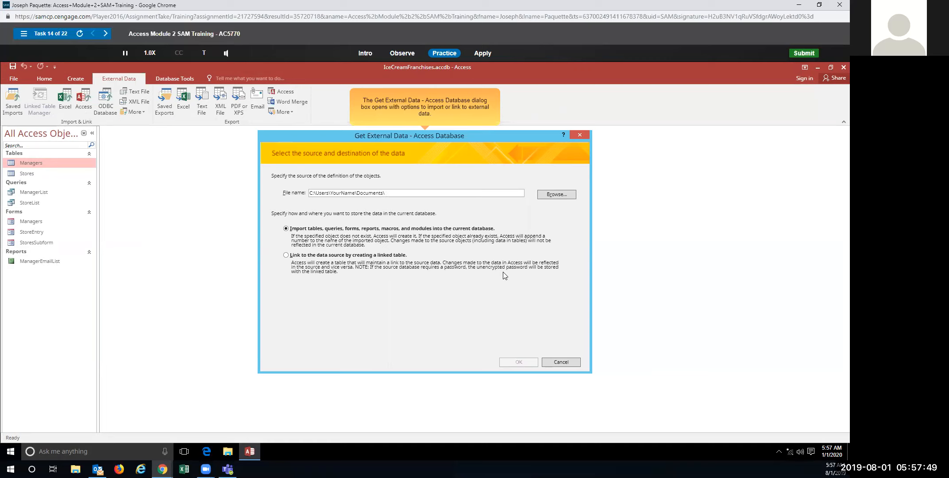
- Import the States table from USAStates.accdb in the practice run, without saving the import steps
{"action": "left_click", "coordinate": [551, 197]}
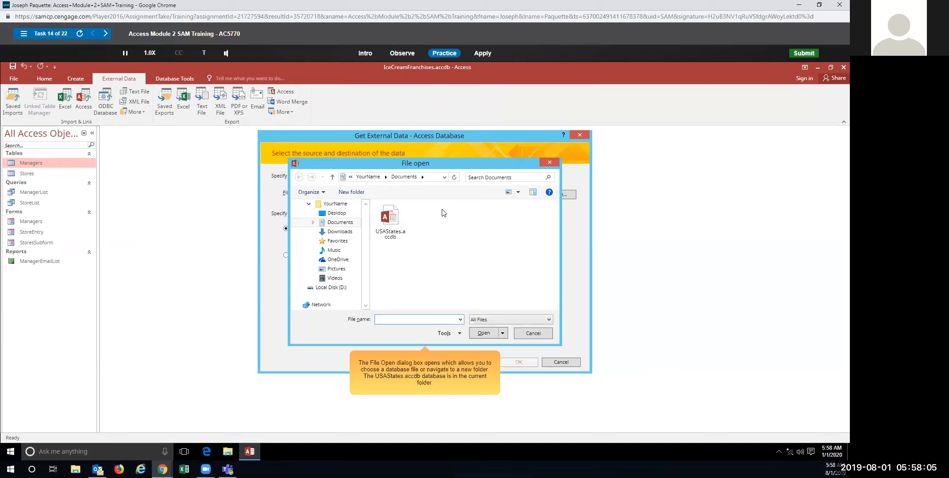
{"action": "left_click", "coordinate": [382, 222]}
{"action": "left_click", "coordinate": [483, 333]}
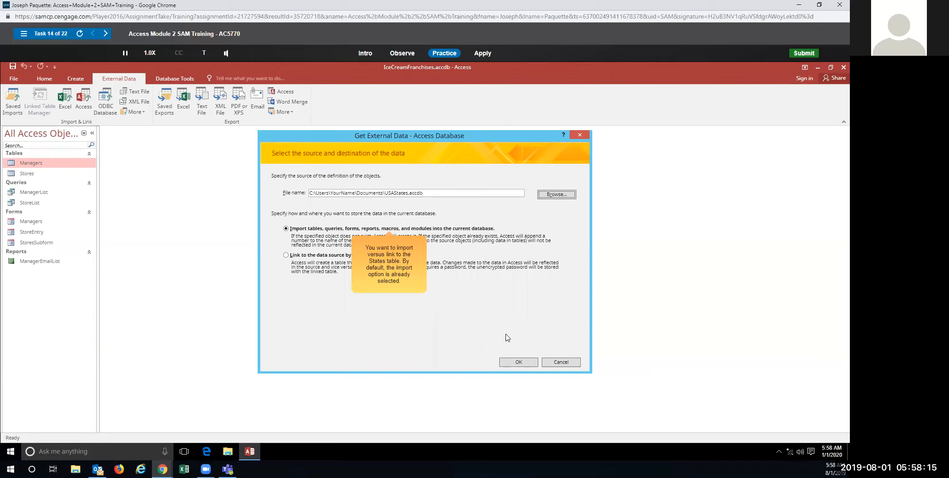
{"action": "left_click", "coordinate": [515, 363]}
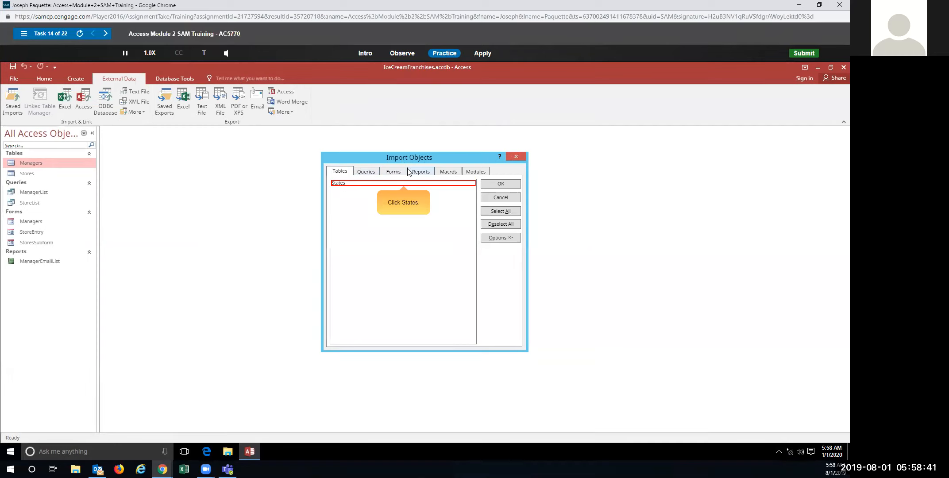
{"action": "left_click", "coordinate": [360, 184]}
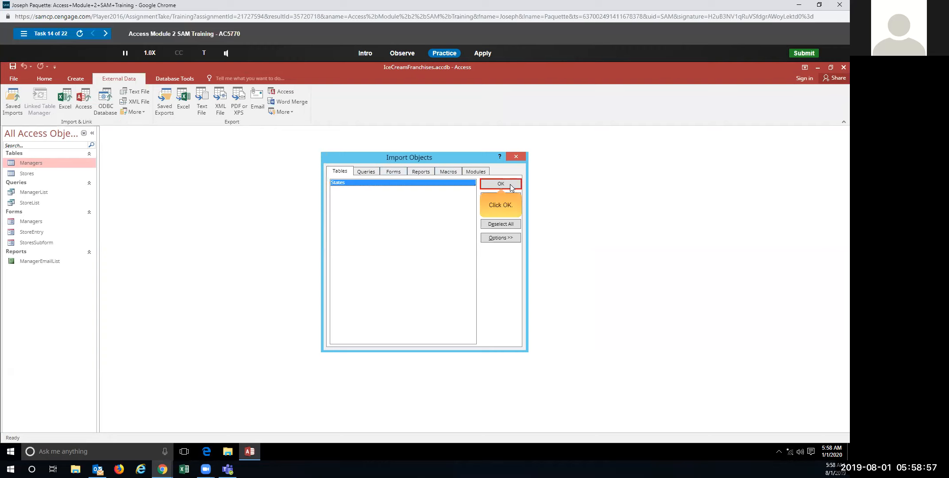
{"action": "left_click", "coordinate": [501, 184]}
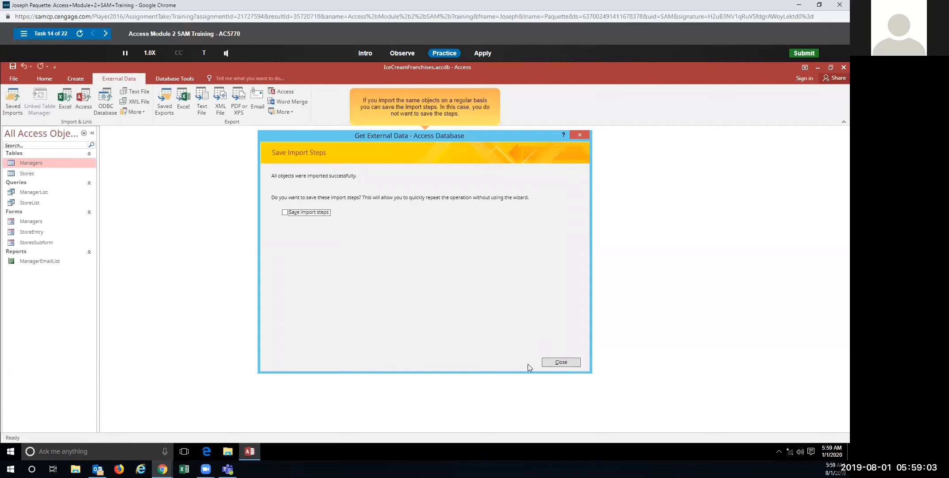
{"action": "left_click", "coordinate": [561, 363]}
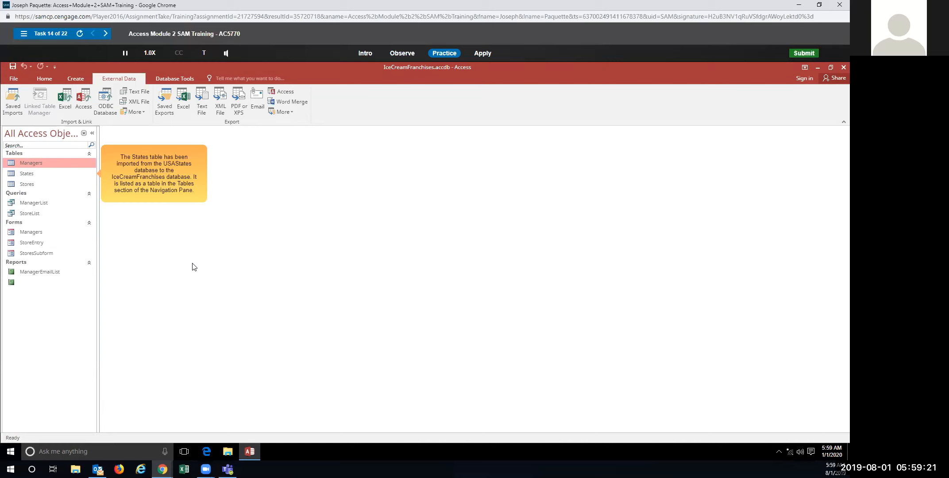
- Switch task 14 to Apply mode and start an Access import with USAStates.accdb as the source, keeping the import option
{"action": "left_click", "coordinate": [499, 114]}
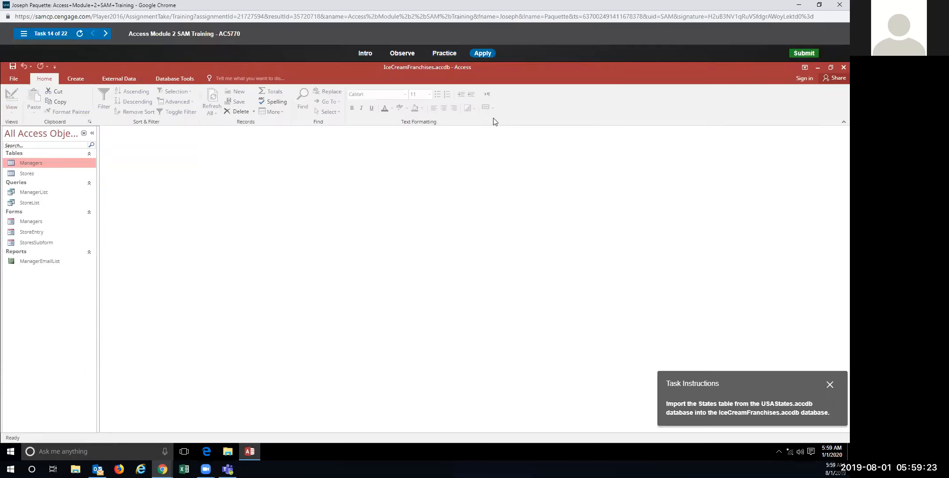
{"action": "left_click", "coordinate": [111, 79]}
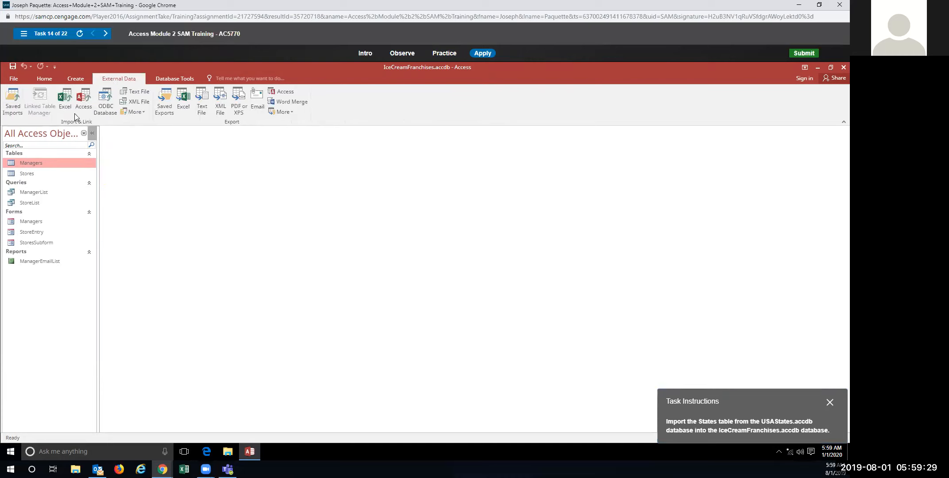
{"action": "left_click", "coordinate": [84, 100]}
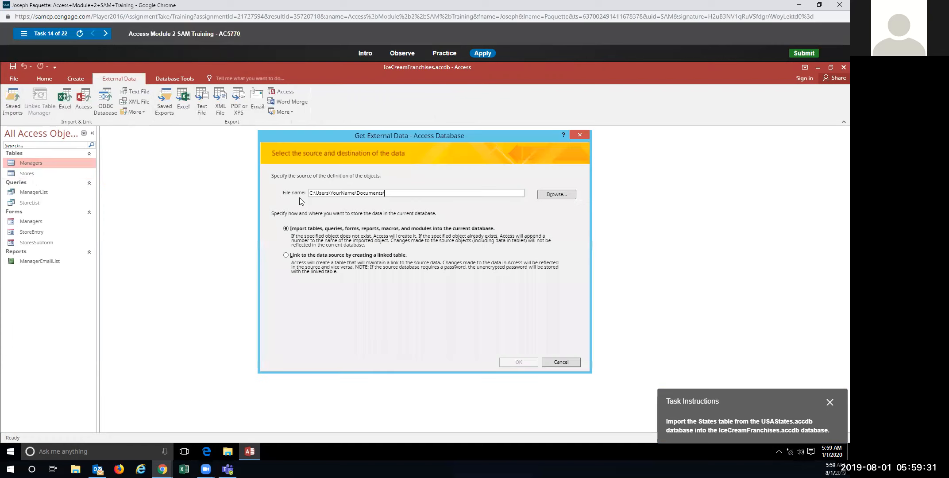
{"action": "left_click", "coordinate": [557, 196]}
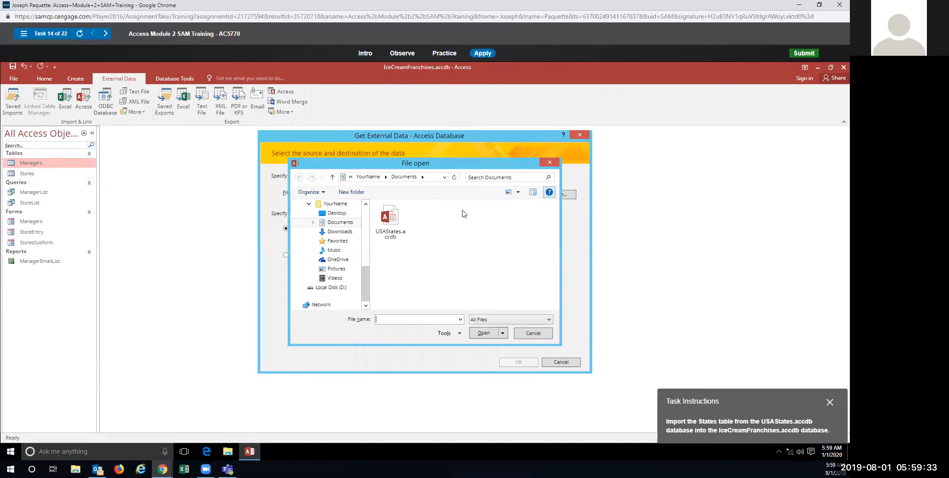
{"action": "left_click", "coordinate": [395, 221]}
{"action": "left_click", "coordinate": [483, 334]}
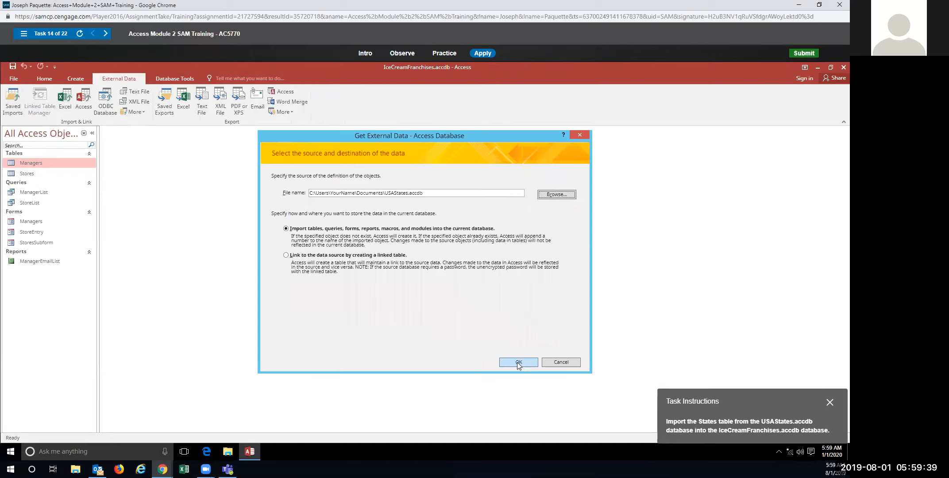
{"action": "left_click", "coordinate": [519, 363]}
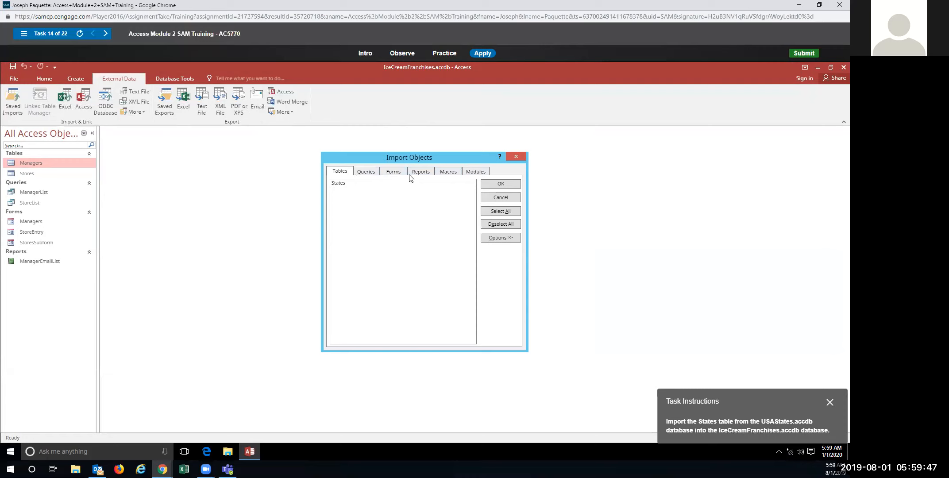
- Import the States table into the IceCreamFranchises database and finish without saving the import steps
{"action": "left_click", "coordinate": [339, 184]}
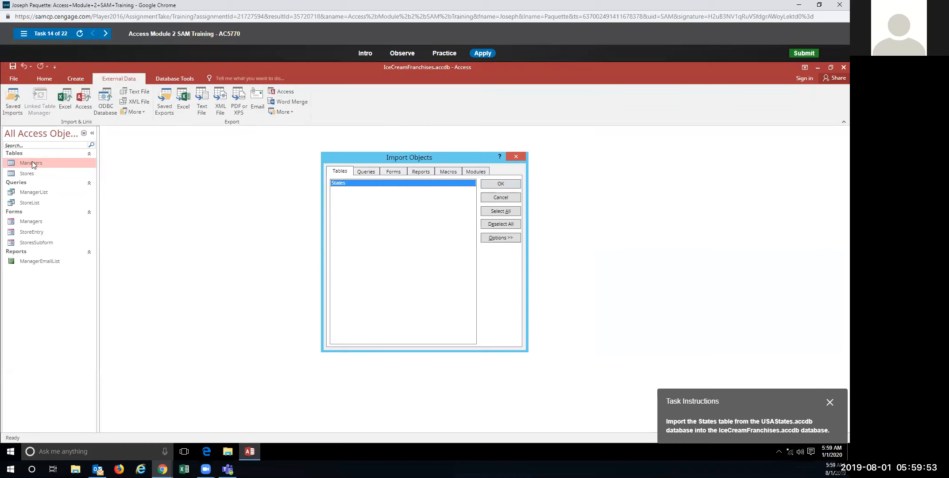
{"action": "left_click", "coordinate": [503, 184]}
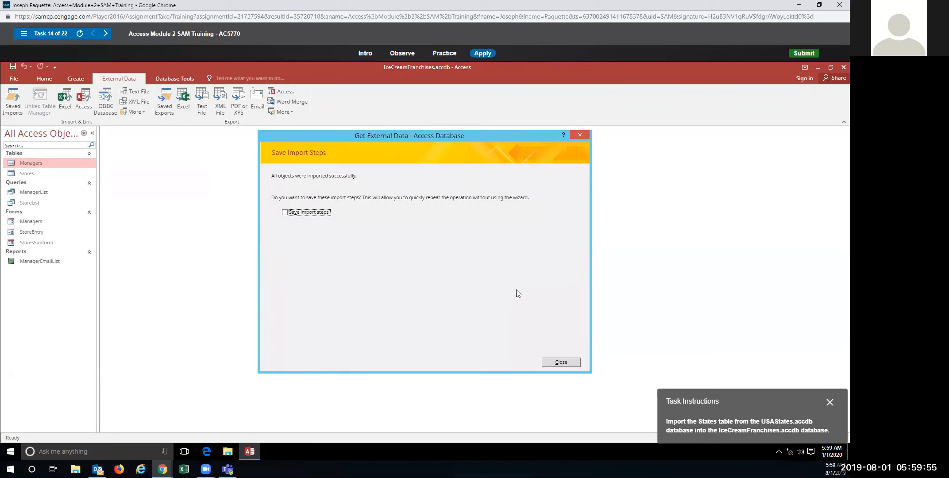
{"action": "left_click", "coordinate": [561, 362]}
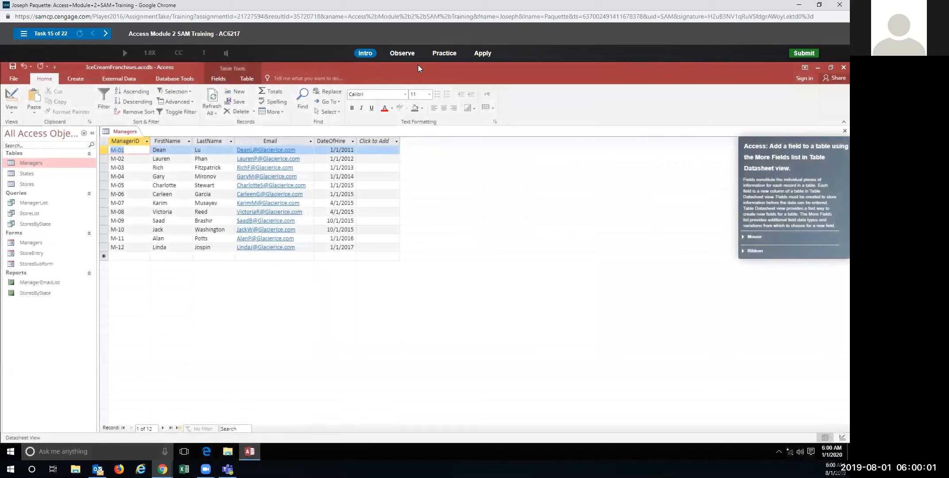
- Start task 15 in Practice mode and add a Medium Date field named DOB after LastName in the Managers table
{"action": "left_click", "coordinate": [448, 53]}
{"action": "left_click", "coordinate": [425, 248]}
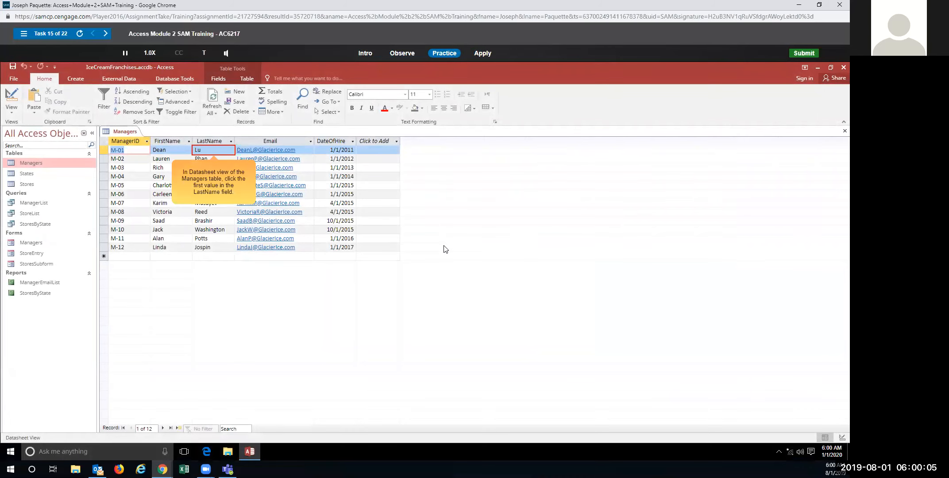
{"action": "left_click", "coordinate": [206, 150]}
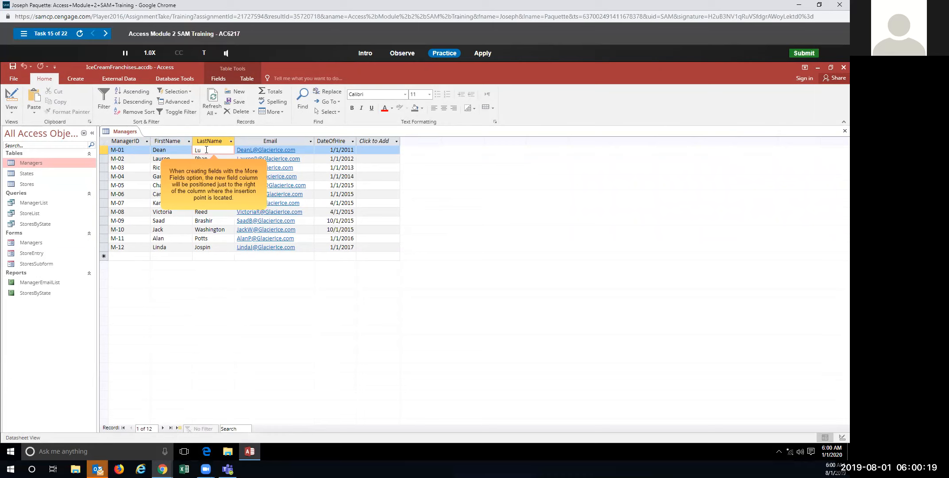
{"action": "left_click", "coordinate": [220, 78]}
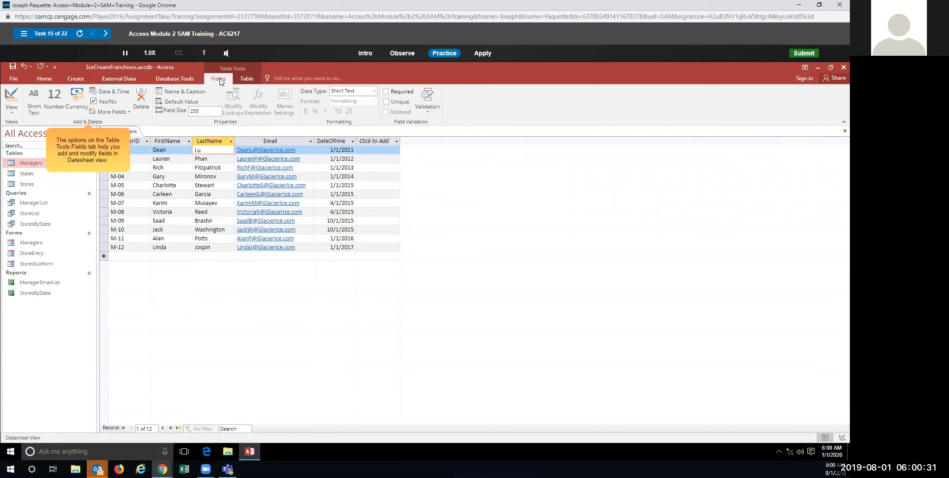
{"action": "left_click", "coordinate": [110, 114]}
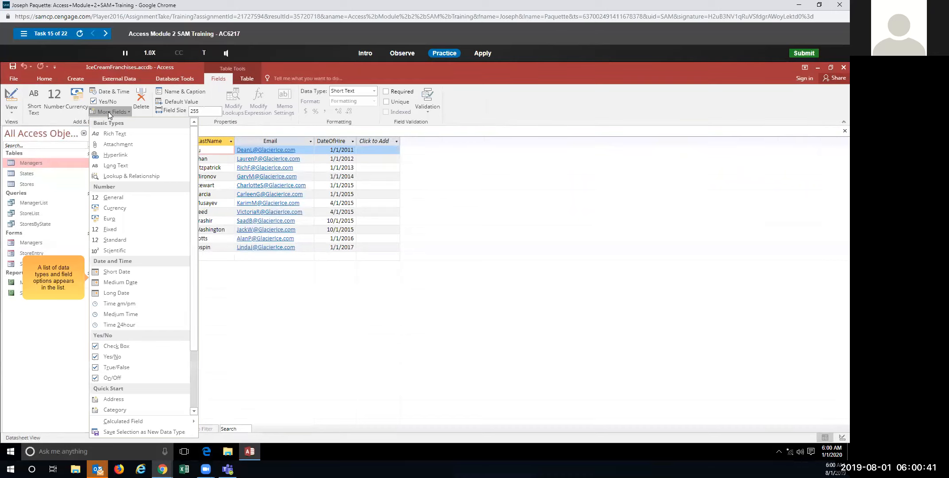
{"action": "left_click", "coordinate": [126, 286]}
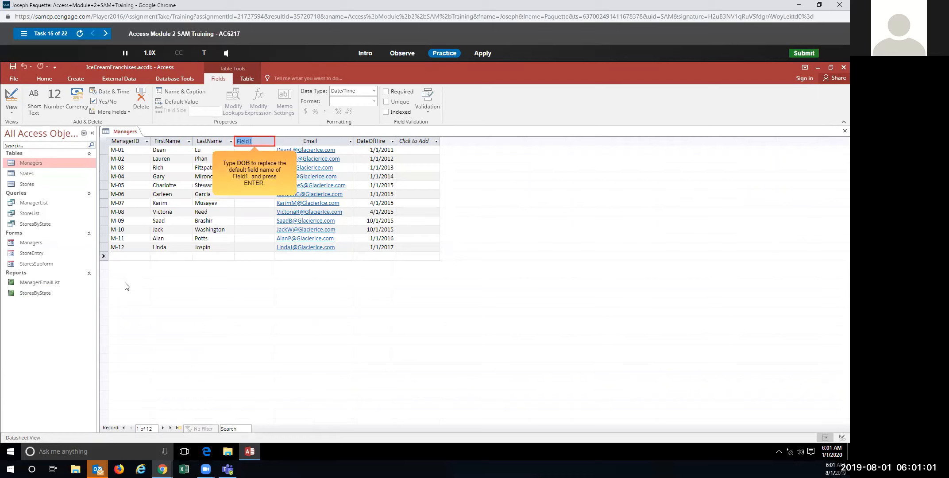
{"action": "type", "text": "DOB"}
{"action": "key", "text": "Return"}
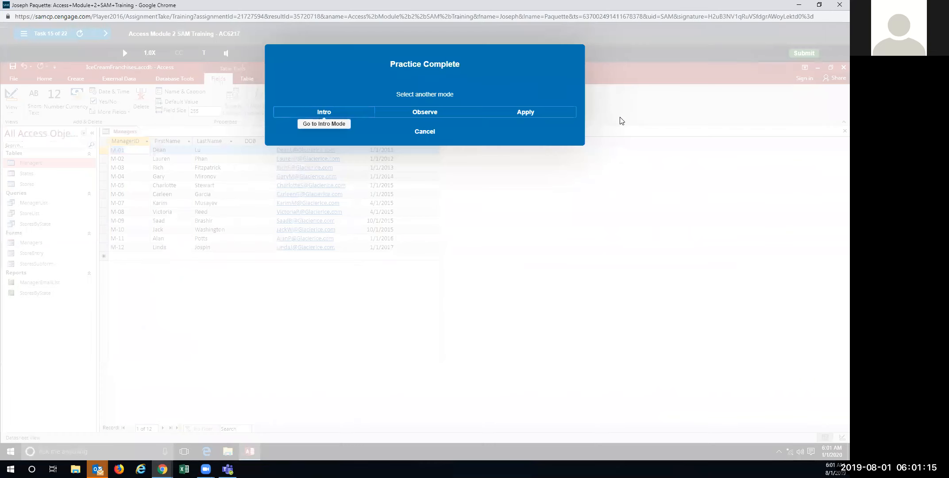
- Switch task 15 to Apply mode and add the Medium Date field DOB immediately after LastName in the Managers datasheet
{"action": "left_click", "coordinate": [521, 112]}
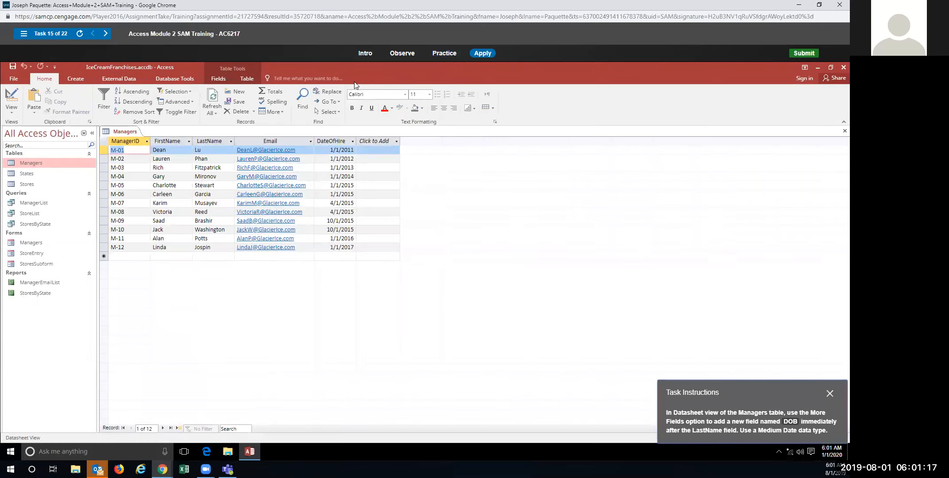
{"action": "left_click", "coordinate": [209, 149]}
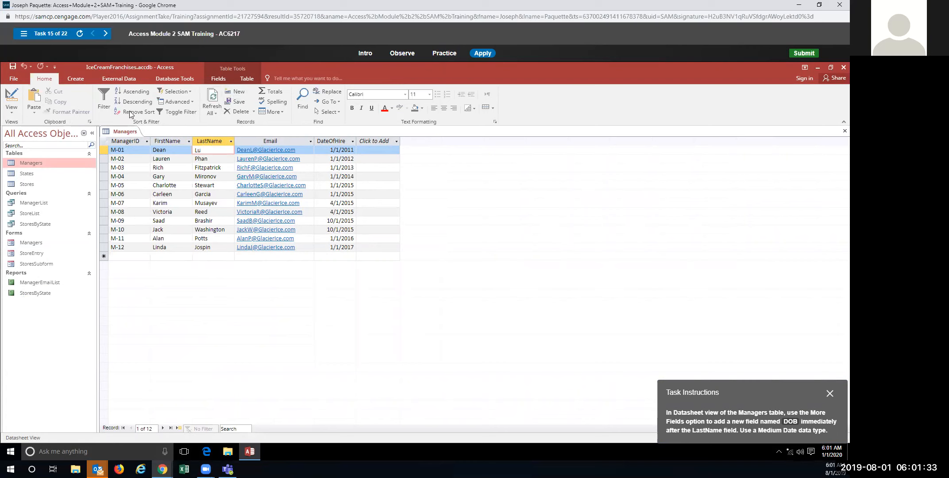
{"action": "left_click", "coordinate": [215, 79]}
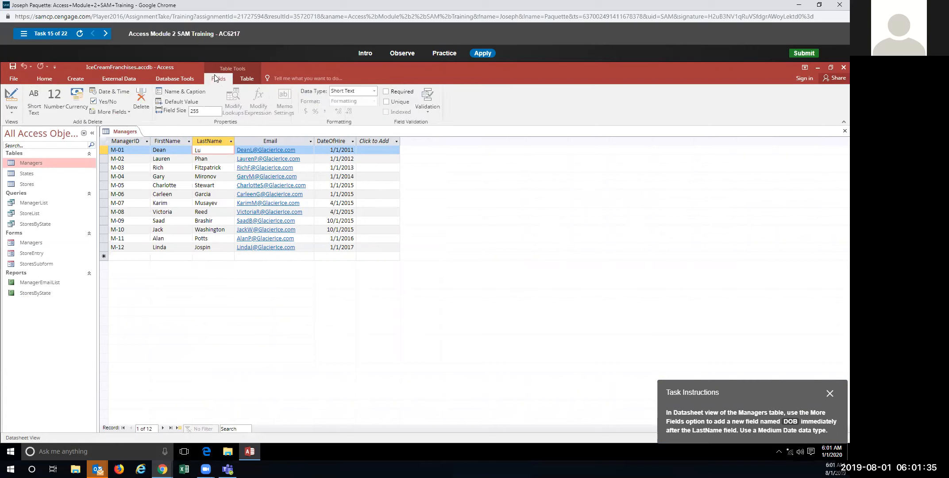
{"action": "left_click", "coordinate": [110, 112]}
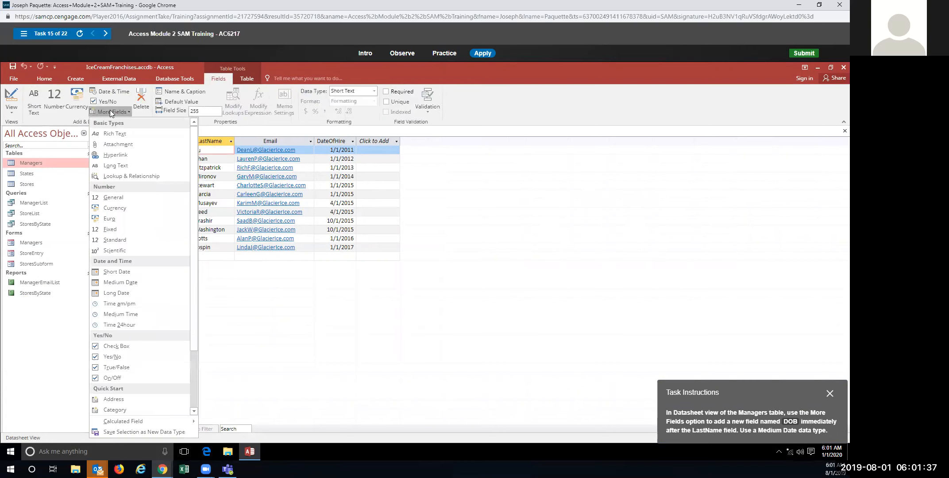
{"action": "left_click", "coordinate": [123, 282]}
{"action": "type", "text": "DOB"}
{"action": "key", "text": "Return"}
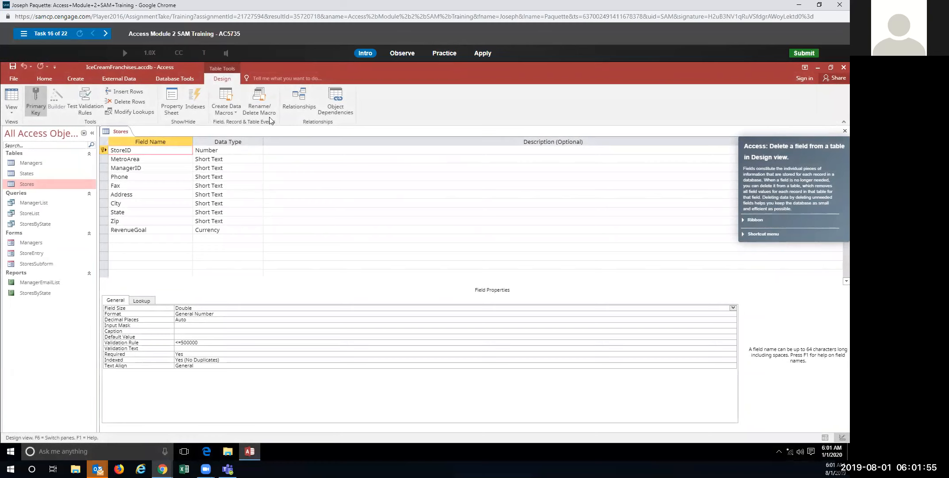
- Start task 16 in Practice mode and permanently delete the Fax field from the Stores table design
{"action": "left_click", "coordinate": [444, 54]}
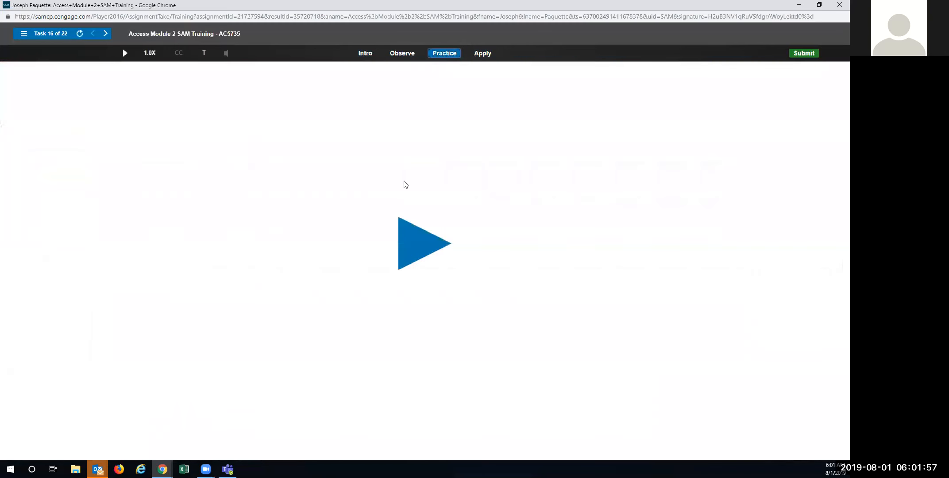
{"action": "left_click", "coordinate": [415, 241]}
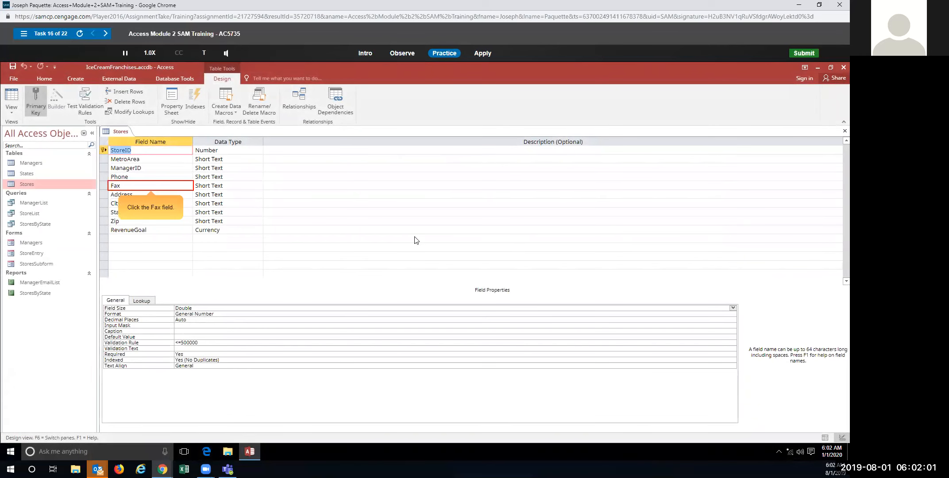
{"action": "left_click", "coordinate": [157, 186]}
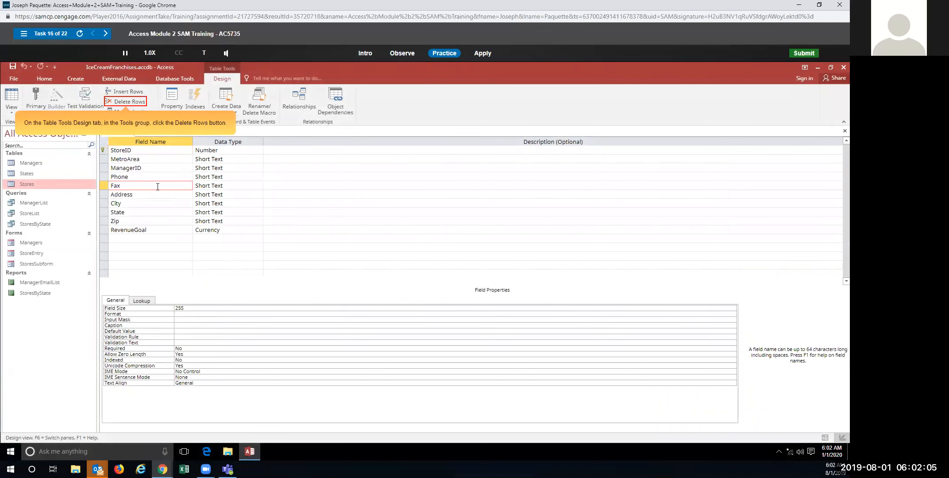
{"action": "left_click", "coordinate": [128, 102]}
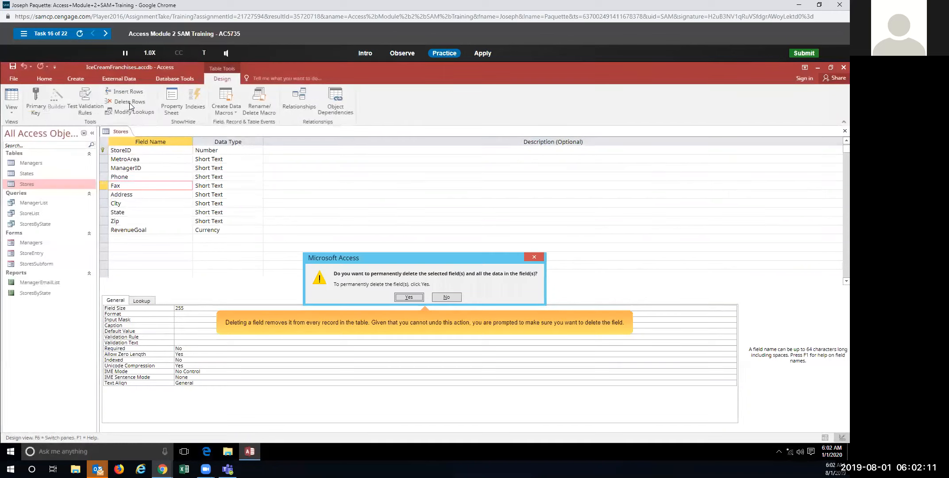
{"action": "left_click", "coordinate": [402, 297]}
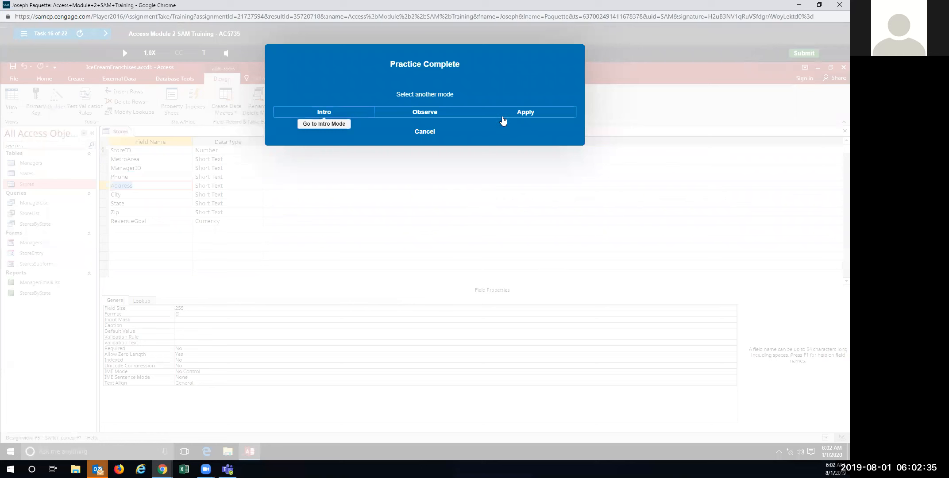
- Switch task 16 to Apply mode and permanently delete the Stores table's Fax field
{"action": "left_click", "coordinate": [506, 113]}
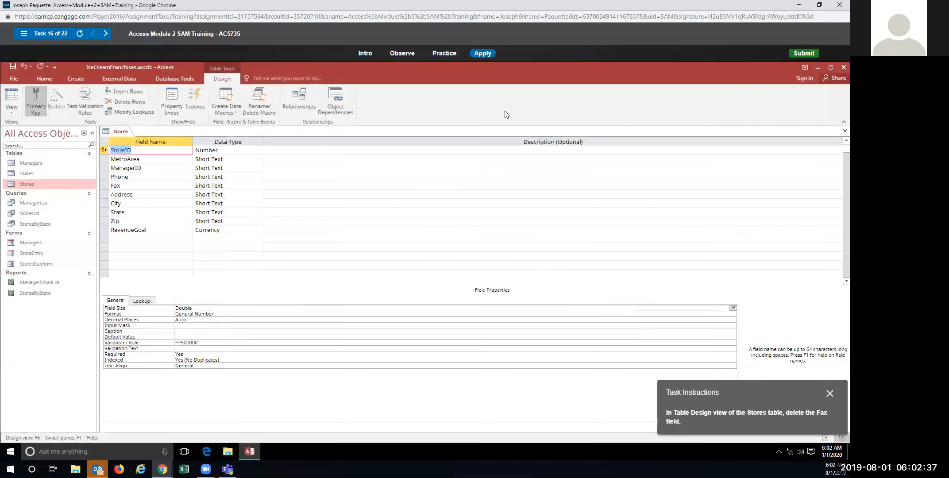
{"action": "left_click", "coordinate": [129, 102]}
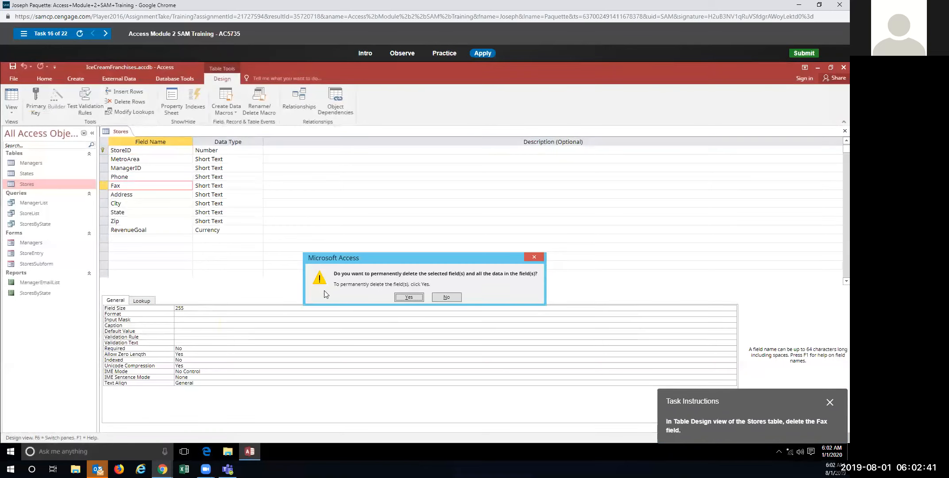
{"action": "left_click", "coordinate": [415, 298]}
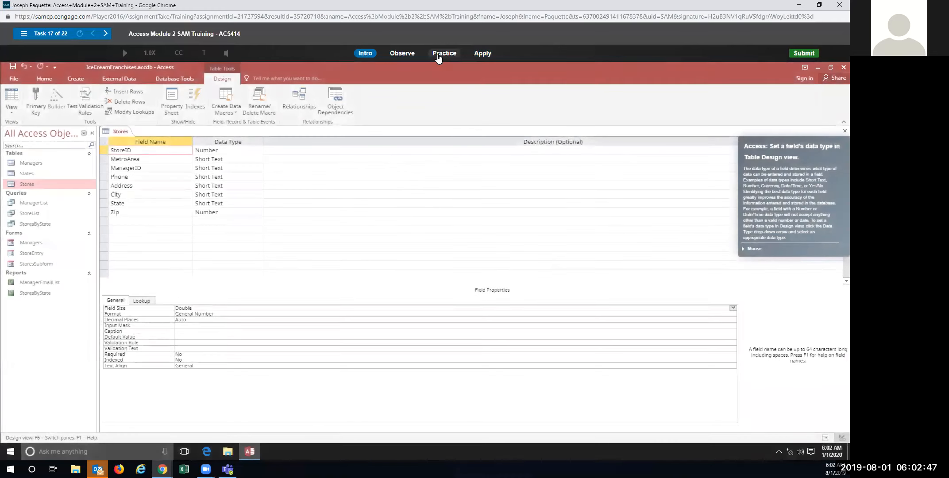
- Start task 17 in Practice mode and change the Zip field's data type to Short Text in the Stores table design
{"action": "left_click", "coordinate": [444, 54]}
{"action": "left_click", "coordinate": [418, 253]}
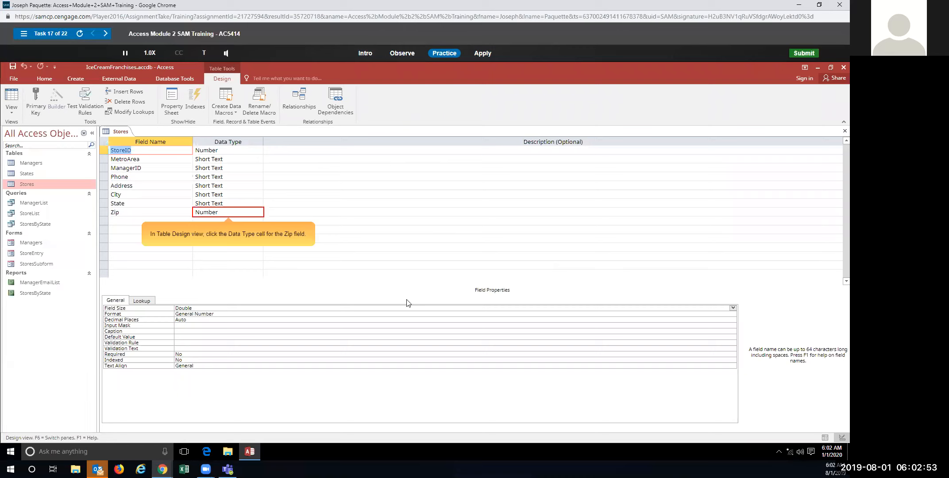
{"action": "left_click", "coordinate": [222, 213]}
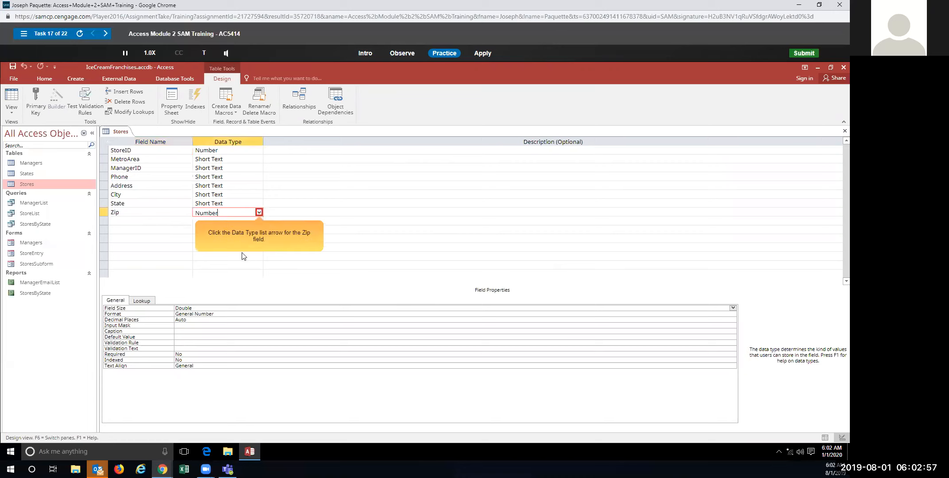
{"action": "left_click", "coordinate": [259, 213]}
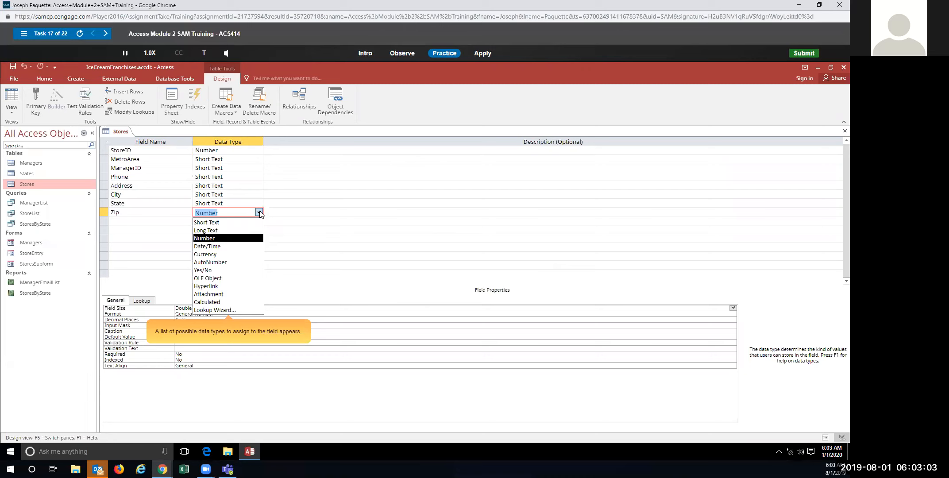
{"action": "left_click", "coordinate": [232, 222]}
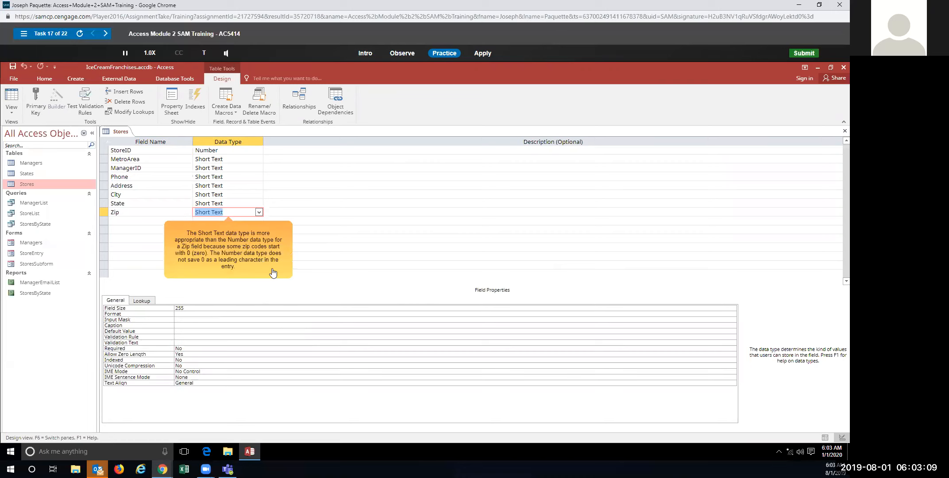
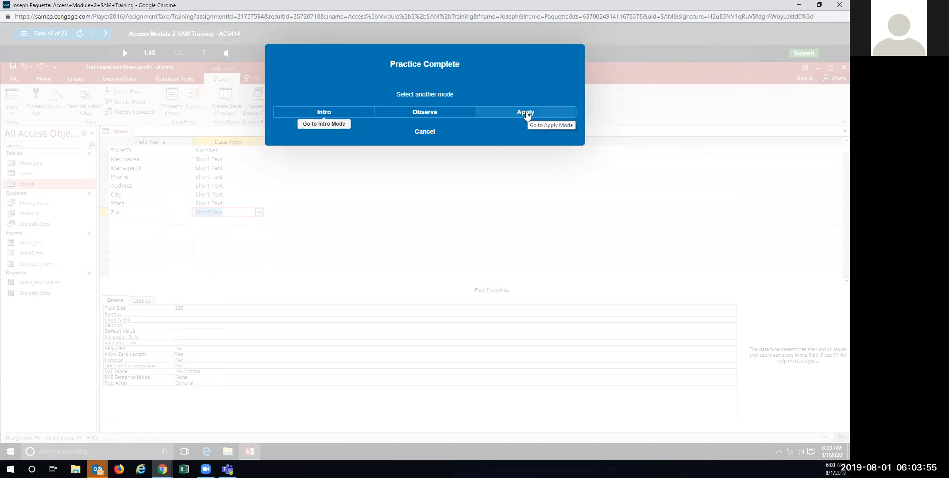
- Switch task 17 to Apply mode and set the Stores table's Zip field to the Short Text data type
{"action": "left_click", "coordinate": [526, 113]}
{"action": "left_click", "coordinate": [209, 213]}
{"action": "left_click", "coordinate": [259, 213]}
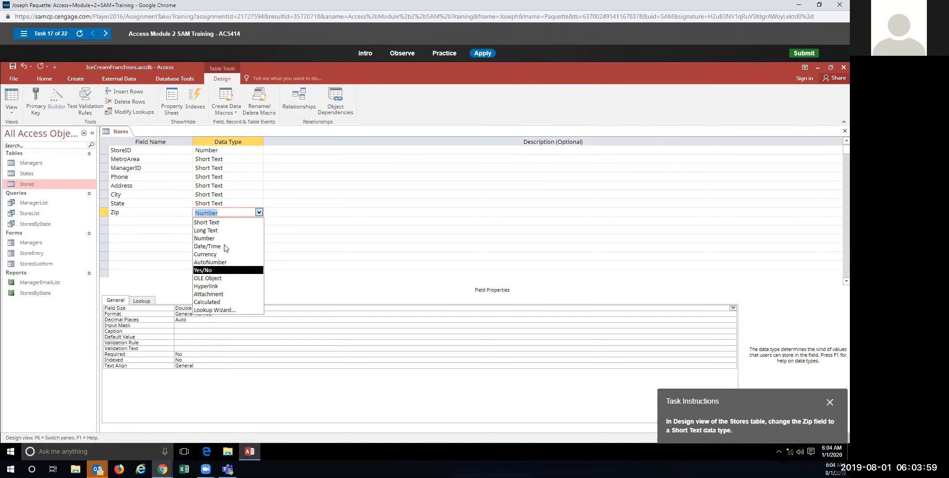
{"action": "left_click", "coordinate": [231, 223]}
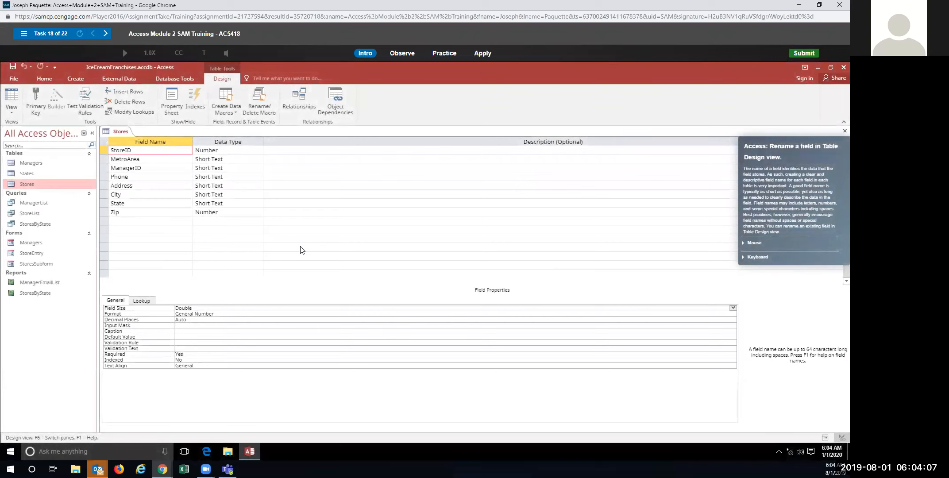
- Start task 18 in Practice mode and rename the Address field of the Stores table as StreetAddress
{"action": "left_click", "coordinate": [444, 53]}
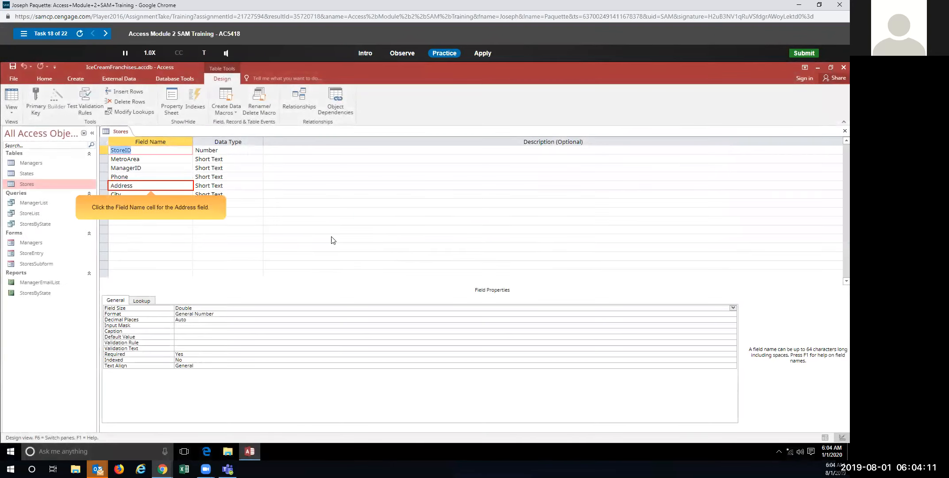
{"action": "left_click", "coordinate": [152, 185]}
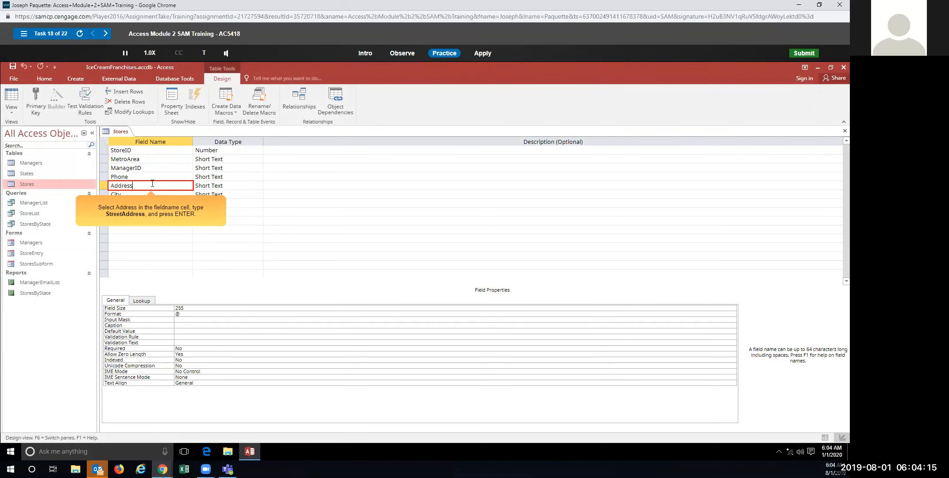
{"action": "left_click_drag", "start_coordinate": [152, 183], "coordinate": [97, 178]}
{"action": "type", "text": "StreetAddress"}
{"action": "key", "text": "Return"}
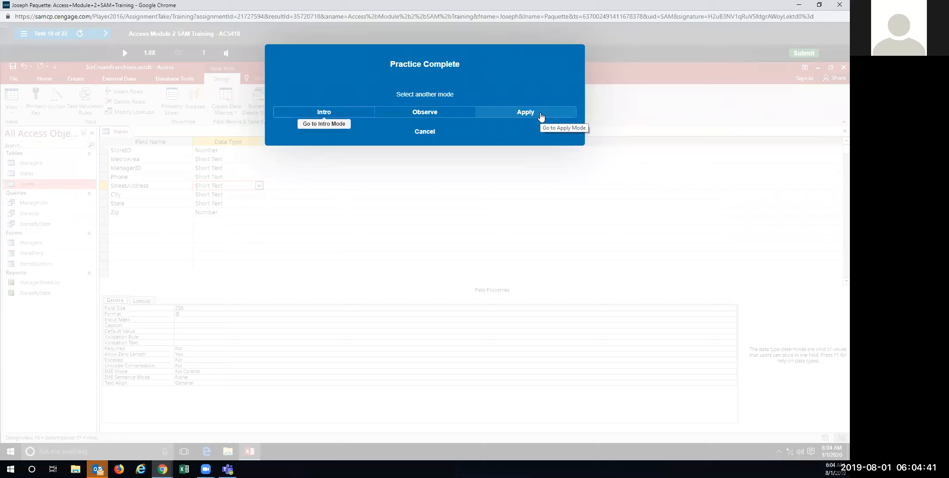
- Switch task 18 to Apply mode and rename the Stores table's Address field to StreetAddress
{"action": "left_click", "coordinate": [541, 116]}
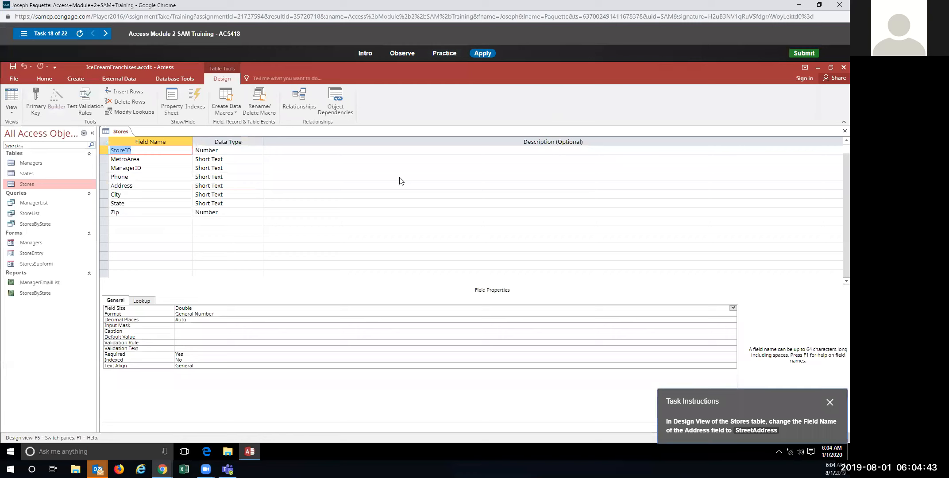
{"action": "left_click", "coordinate": [133, 186]}
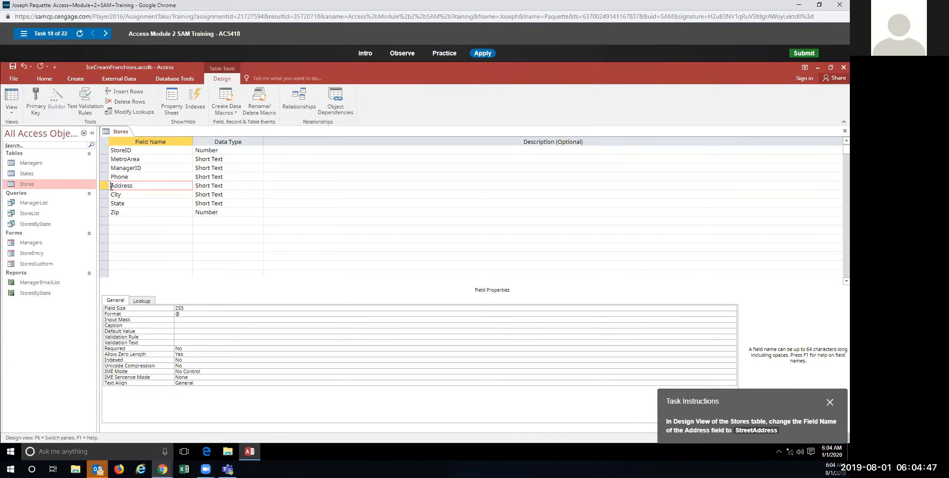
{"action": "left_click", "coordinate": [111, 186]}
{"action": "type", "text": "Street"}
{"action": "key", "text": "Tab"}
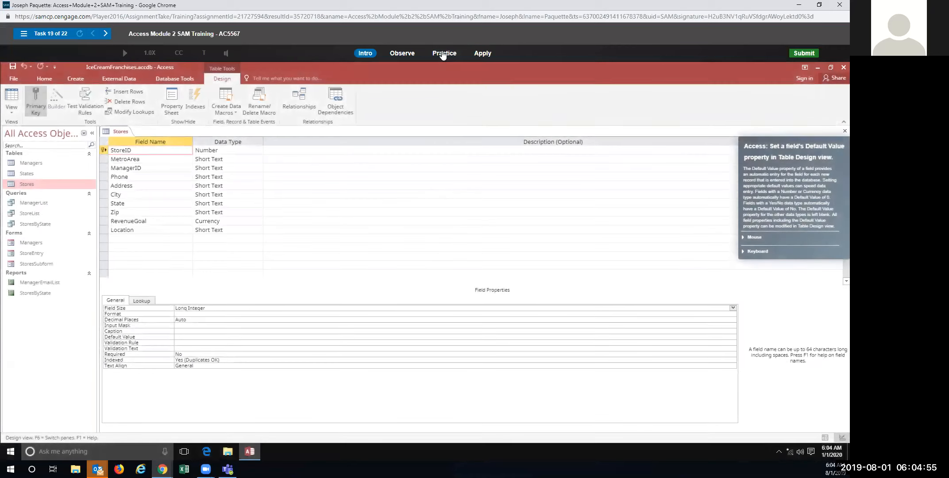
- Start task 19 in Practice mode and set the Location field's Default Value property to Mall in the Stores table design
{"action": "left_click", "coordinate": [443, 53]}
{"action": "left_click", "coordinate": [422, 261]}
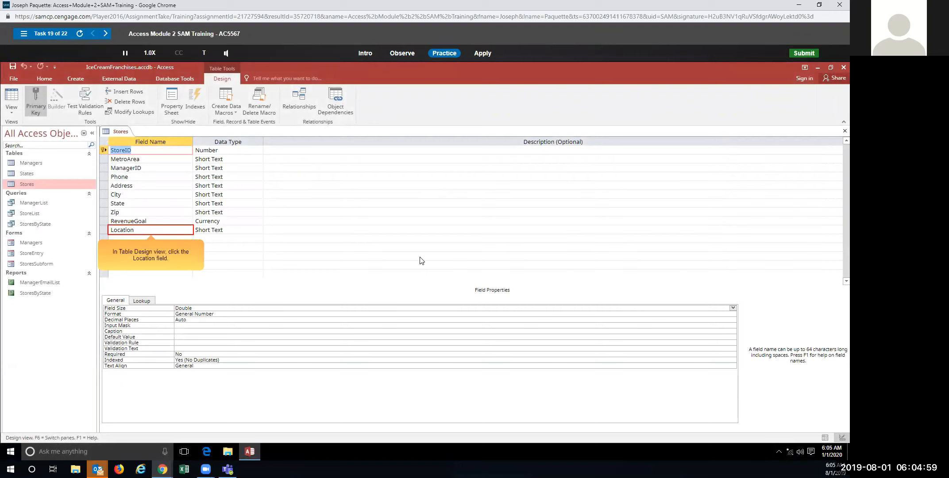
{"action": "left_click", "coordinate": [138, 230]}
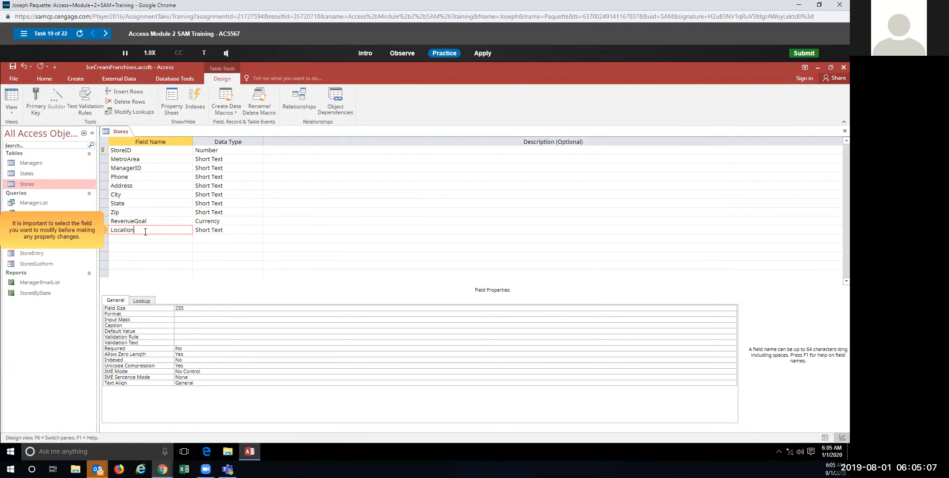
{"action": "left_click", "coordinate": [145, 231]}
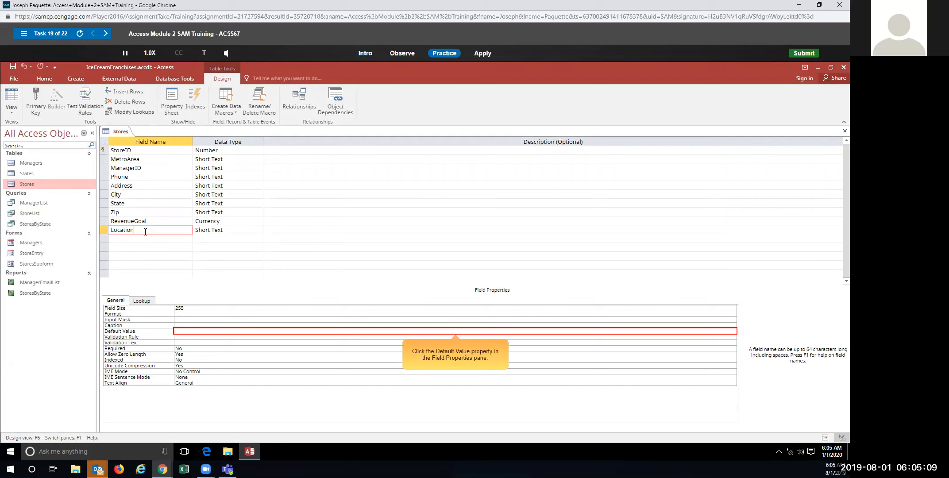
{"action": "left_click", "coordinate": [183, 331]}
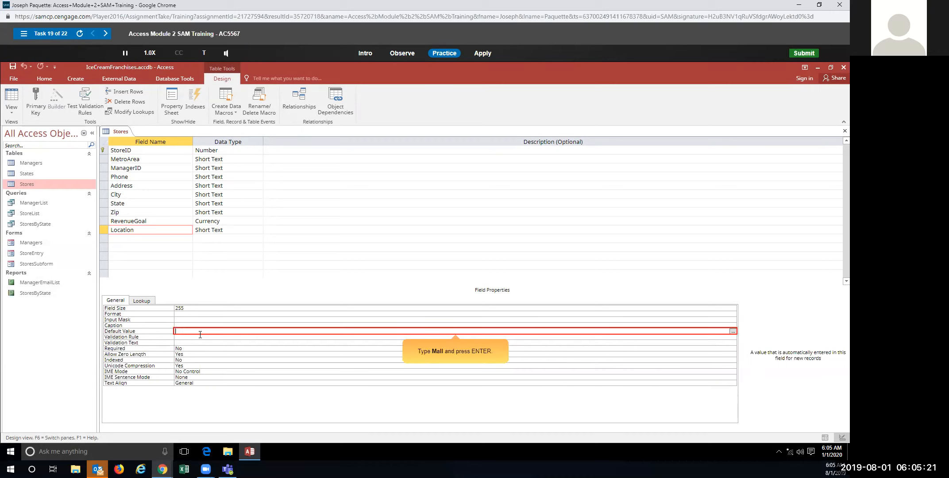
{"action": "type", "text": "Mall"}
{"action": "key", "text": "Return"}
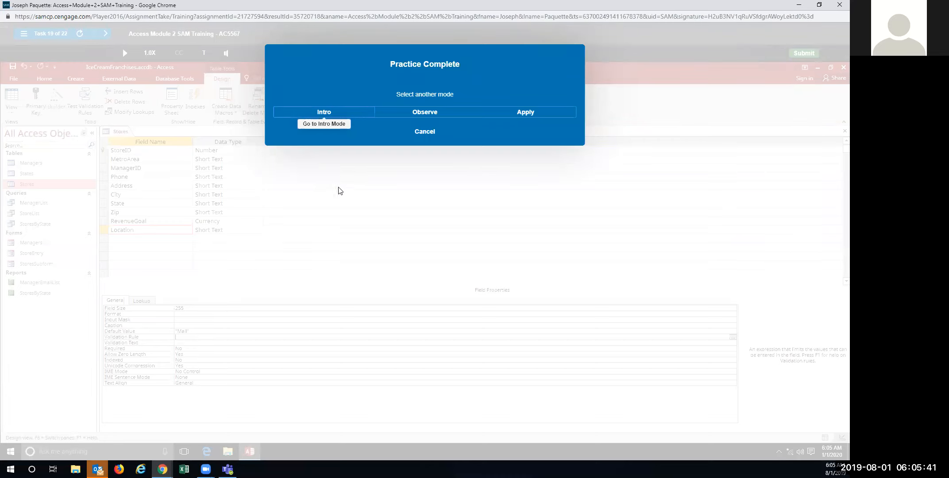
- Switch task 19 to Apply mode and give the Stores table's Location field the default value Mall
{"action": "left_click", "coordinate": [514, 113]}
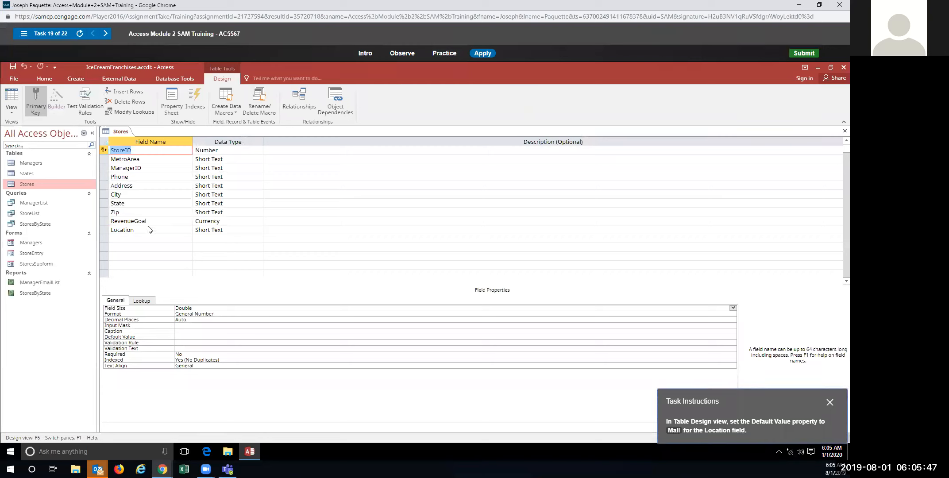
{"action": "left_click", "coordinate": [146, 231]}
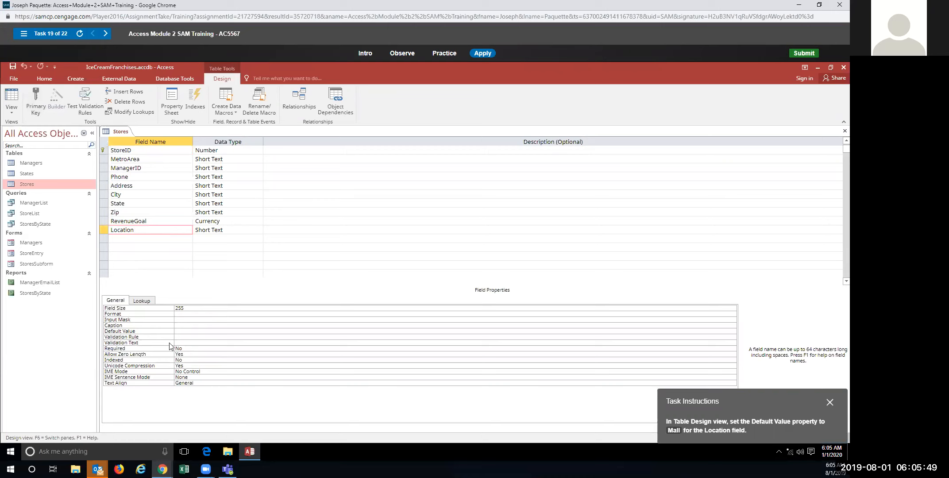
{"action": "left_click", "coordinate": [186, 331]}
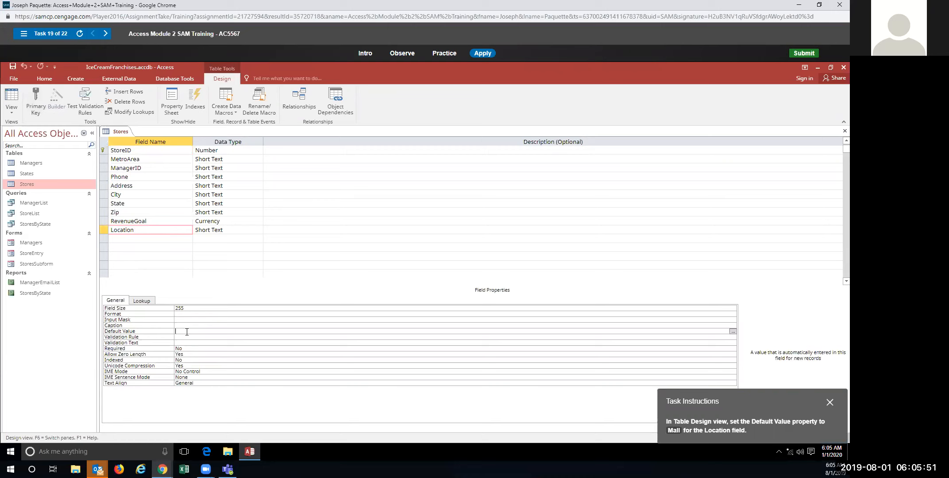
{"action": "type", "text": "Mall"}
{"action": "key", "text": "Tab"}
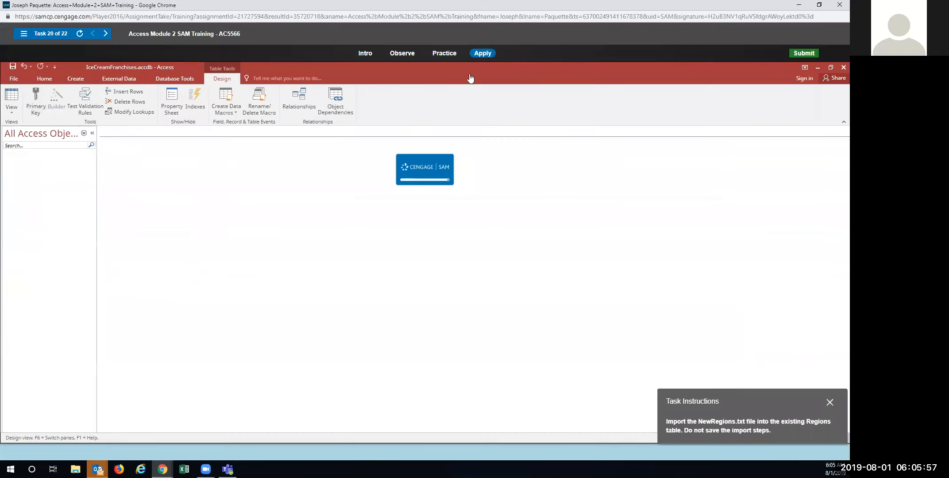
- Start task 20 in Practice mode, begin a text file import and choose NewRegions.txt from Documents as the source
{"action": "left_click", "coordinate": [449, 55]}
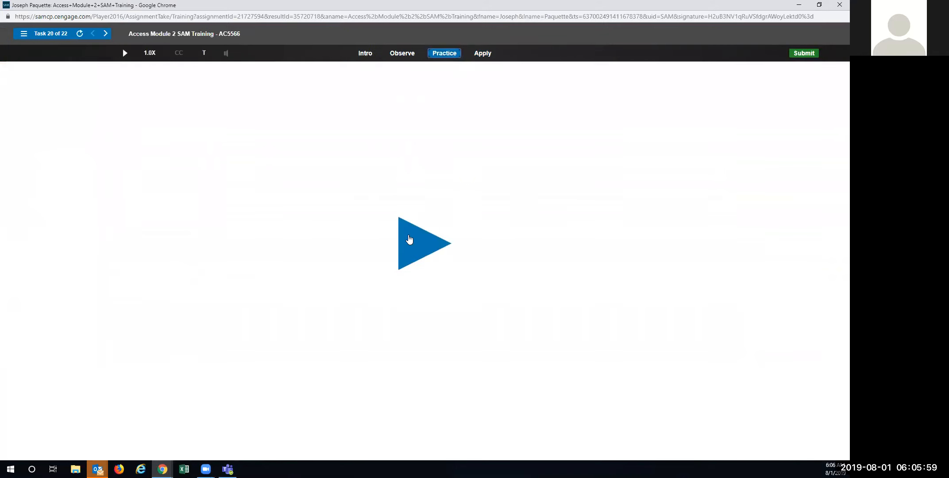
{"action": "left_click", "coordinate": [412, 242]}
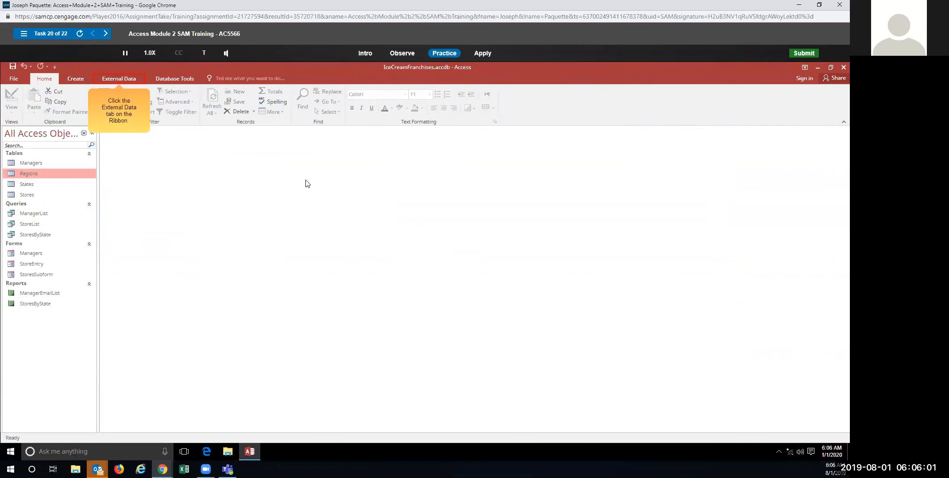
{"action": "left_click", "coordinate": [114, 78]}
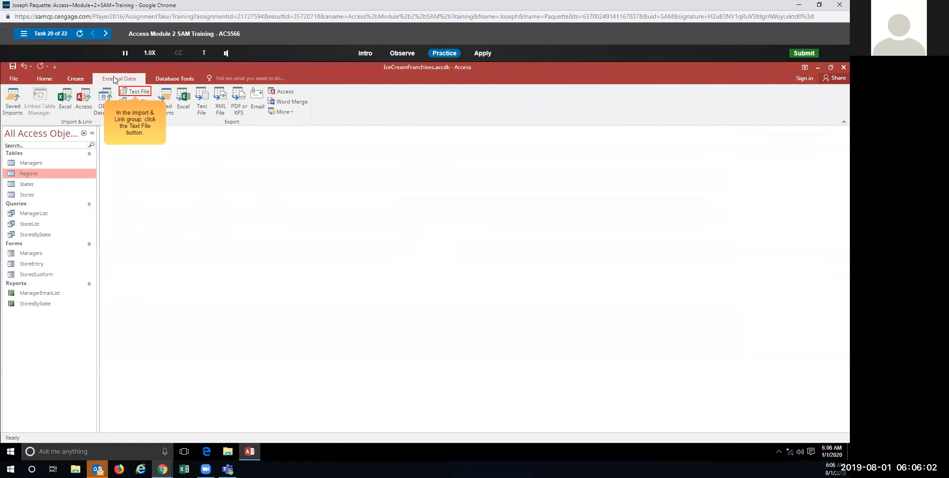
{"action": "left_click", "coordinate": [136, 90]}
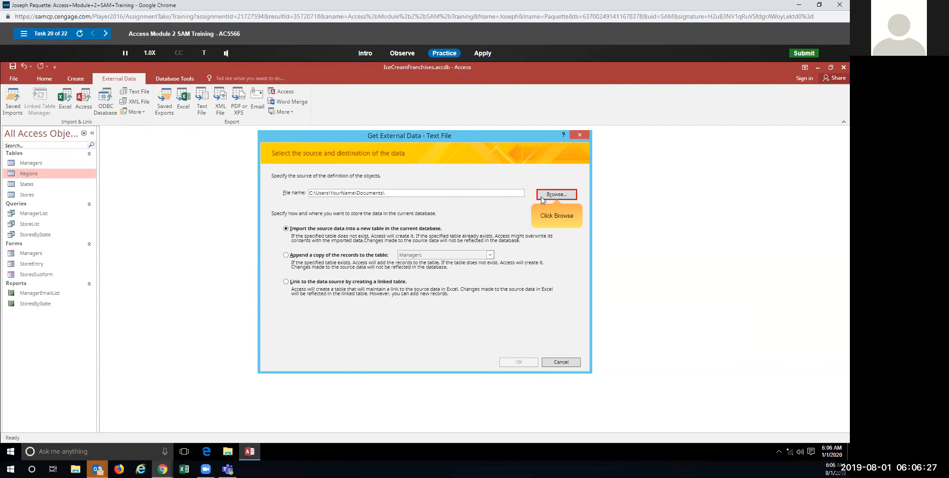
{"action": "left_click", "coordinate": [562, 196]}
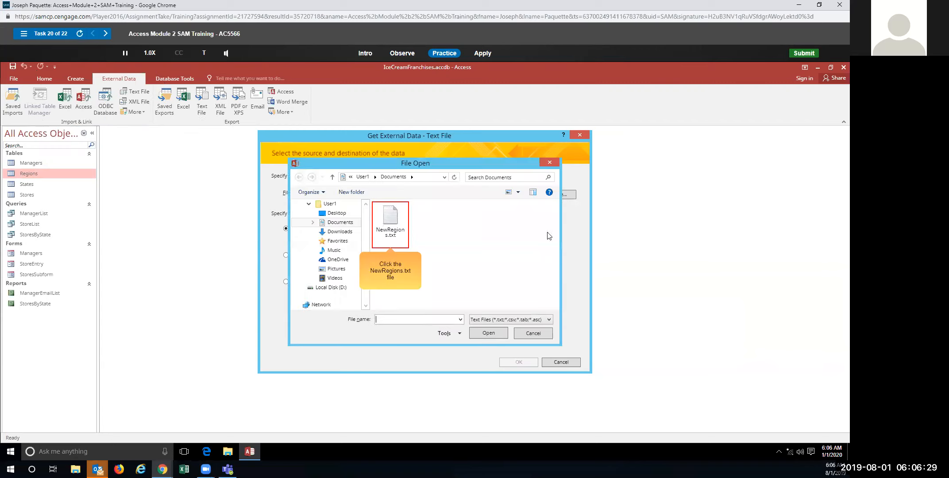
{"action": "left_click", "coordinate": [395, 221]}
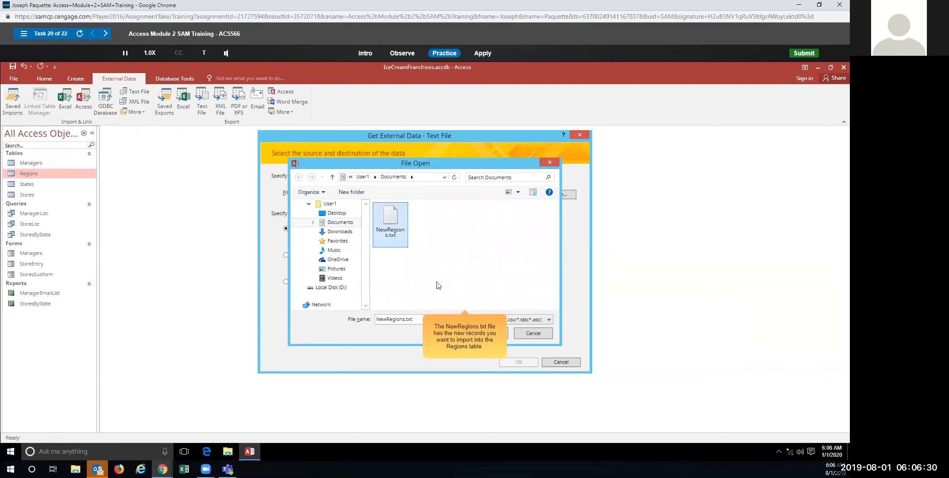
{"action": "left_click", "coordinate": [493, 335]}
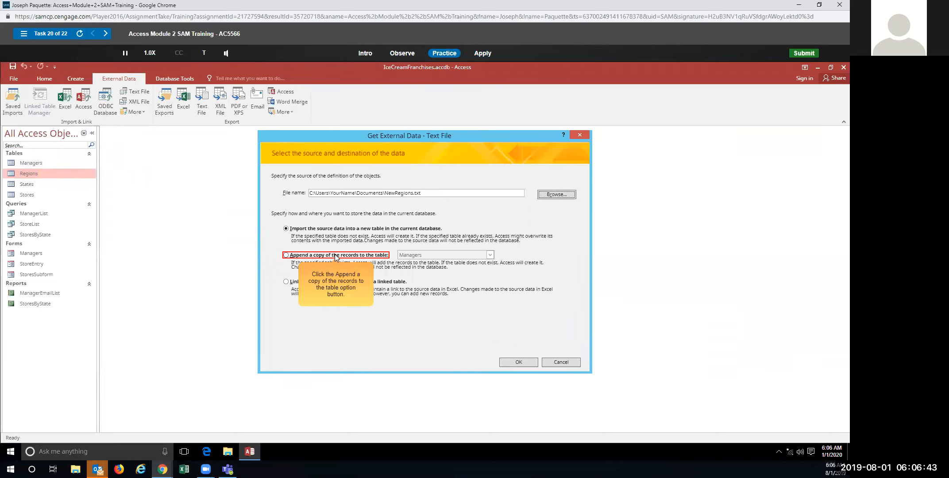
- Set the import to append a copy of the records to the Regions table and proceed to the Import Text Wizard
{"action": "left_click", "coordinate": [286, 256]}
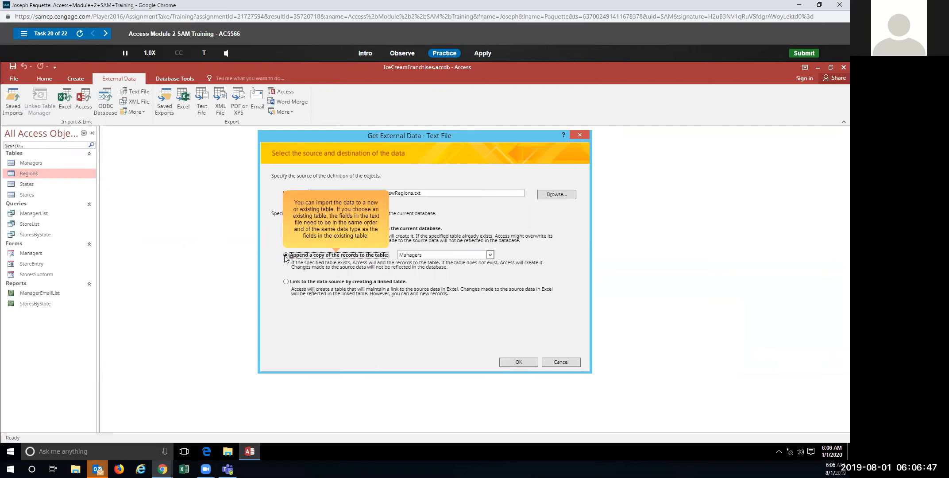
{"action": "left_click", "coordinate": [490, 256]}
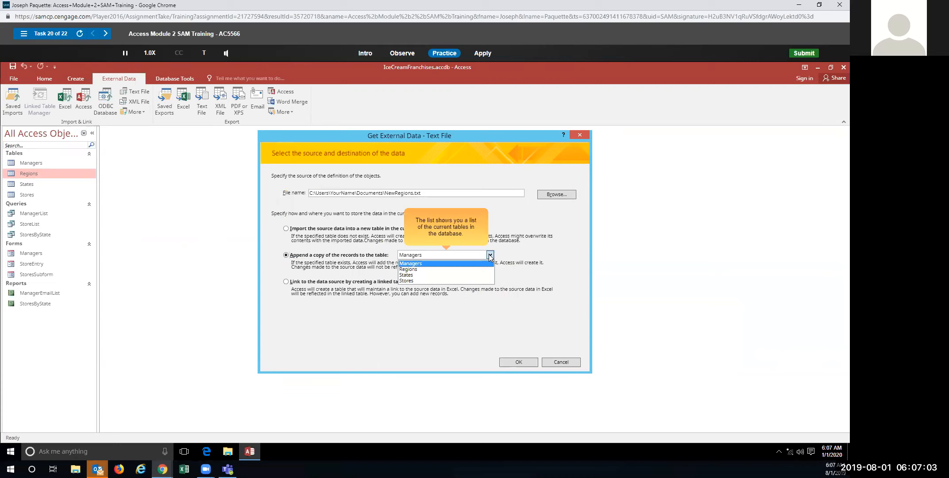
{"action": "left_click", "coordinate": [408, 269]}
{"action": "left_click", "coordinate": [513, 362]}
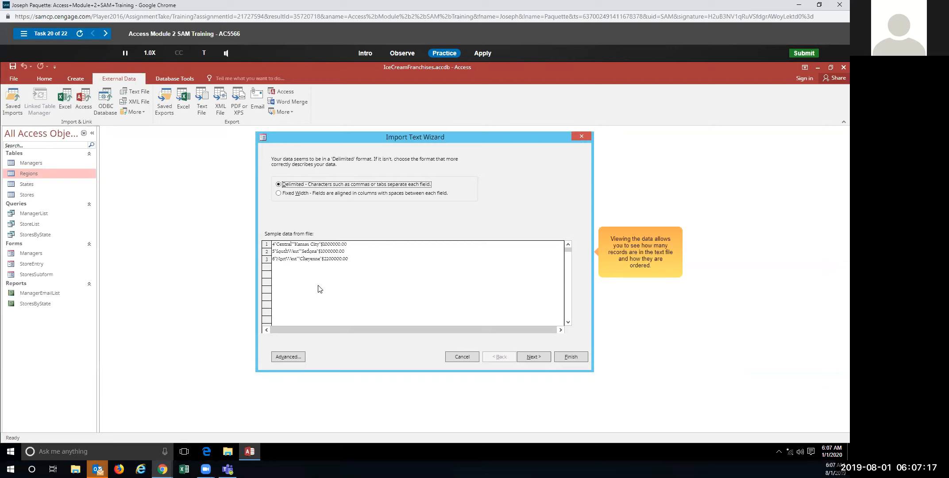
- Complete the Import Text Wizard with the delimited format, Tab as delimiter and Regions as the destination table
{"action": "left_click", "coordinate": [531, 356]}
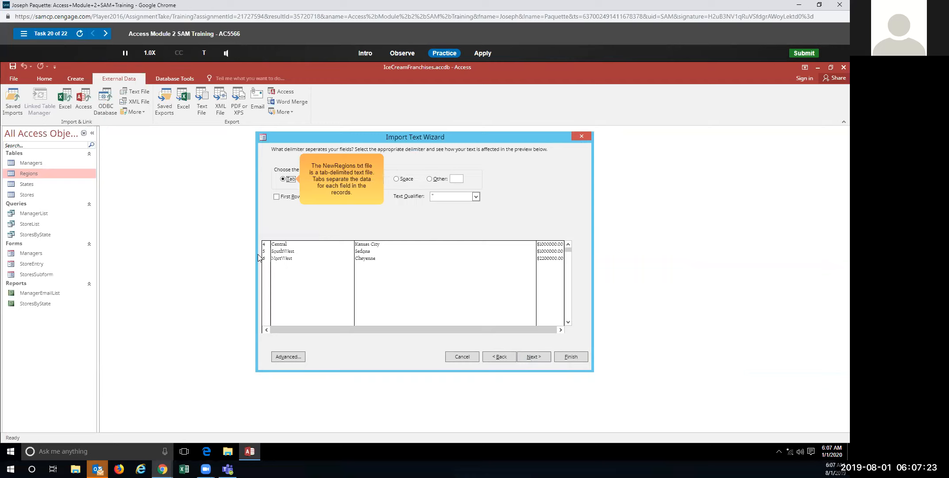
{"action": "left_click", "coordinate": [533, 357]}
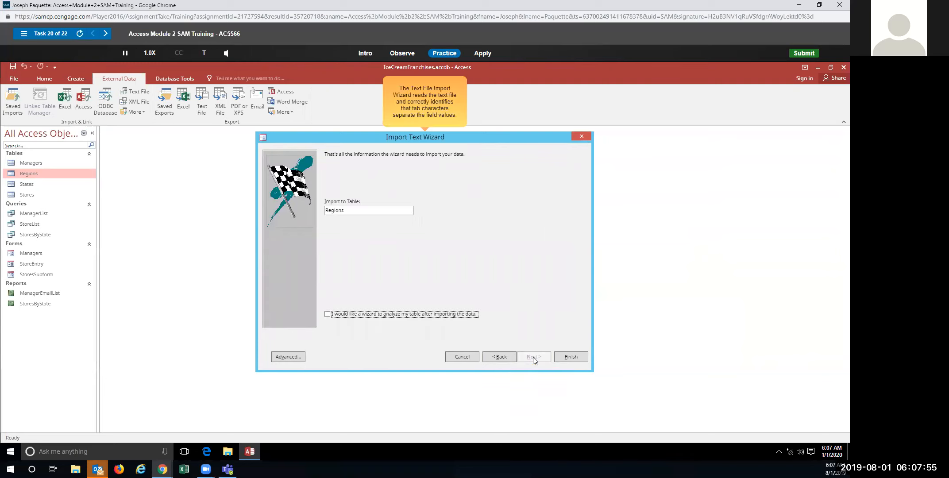
{"action": "left_click", "coordinate": [571, 356]}
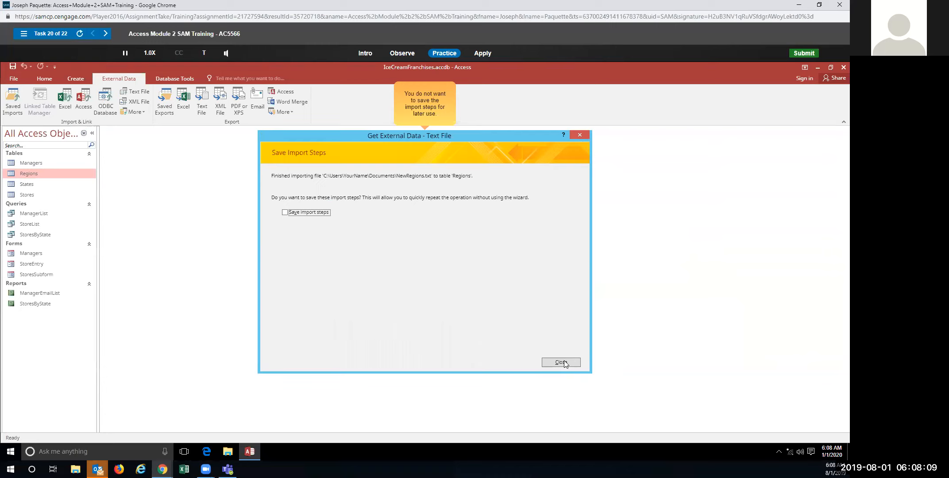
- Close the practice import without saving its steps, and in Apply mode choose NewRegions.txt from Documents as the text import source
{"action": "left_click", "coordinate": [561, 362]}
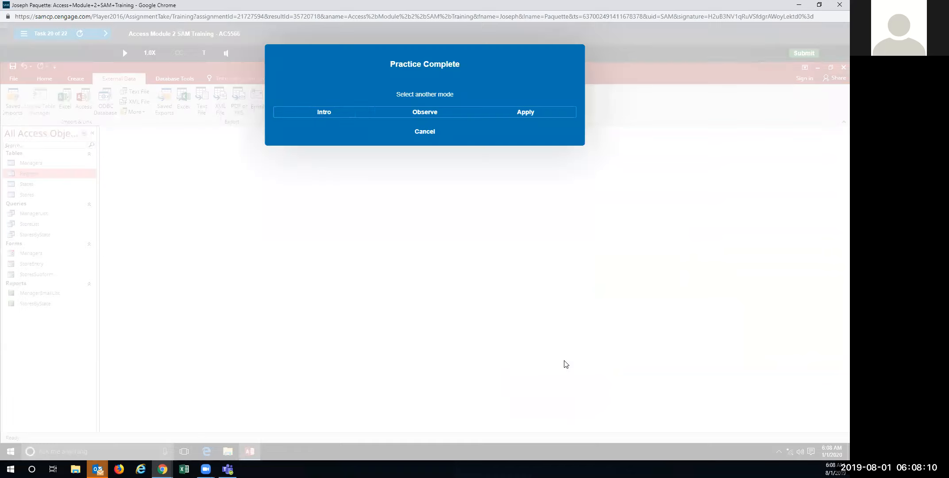
{"action": "left_click", "coordinate": [500, 115]}
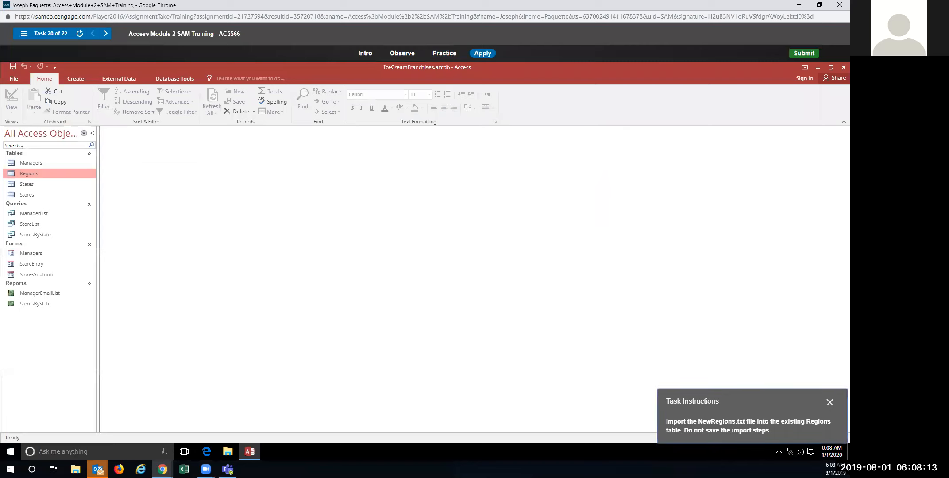
{"action": "left_click", "coordinate": [105, 81]}
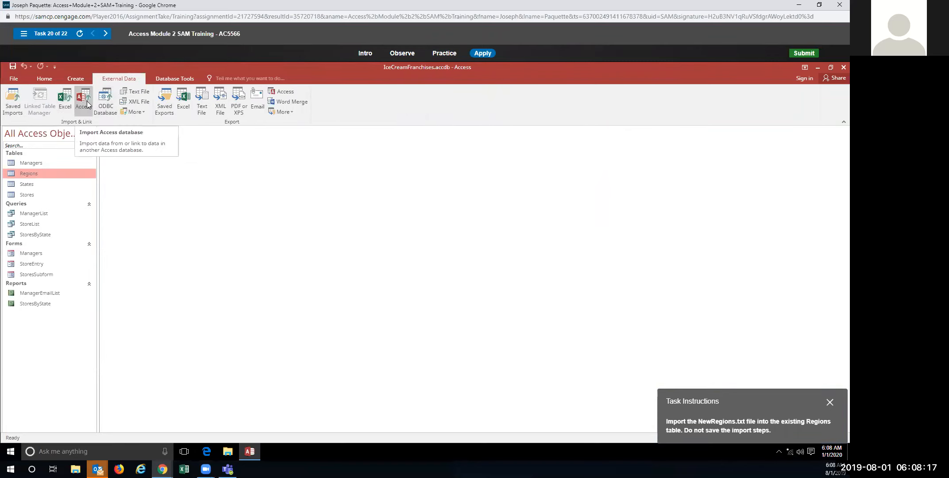
{"action": "left_click", "coordinate": [139, 92]}
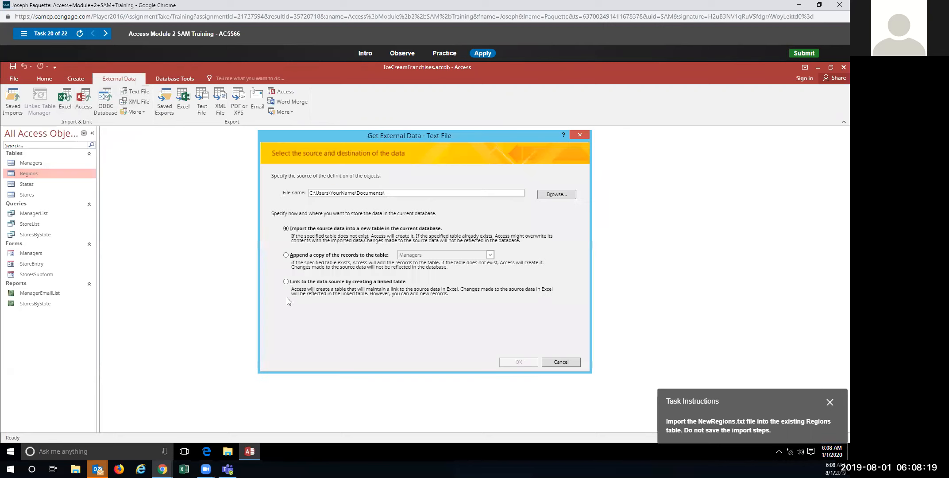
{"action": "left_click", "coordinate": [556, 195]}
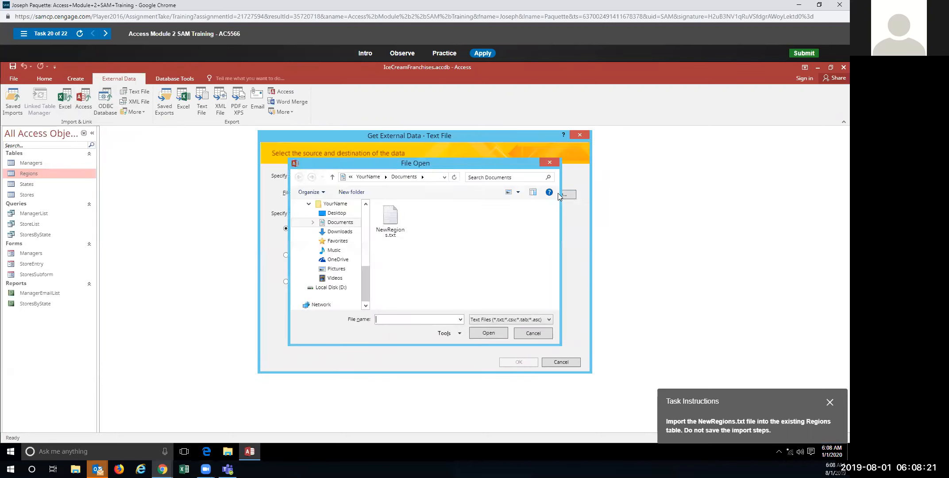
{"action": "left_click", "coordinate": [396, 221]}
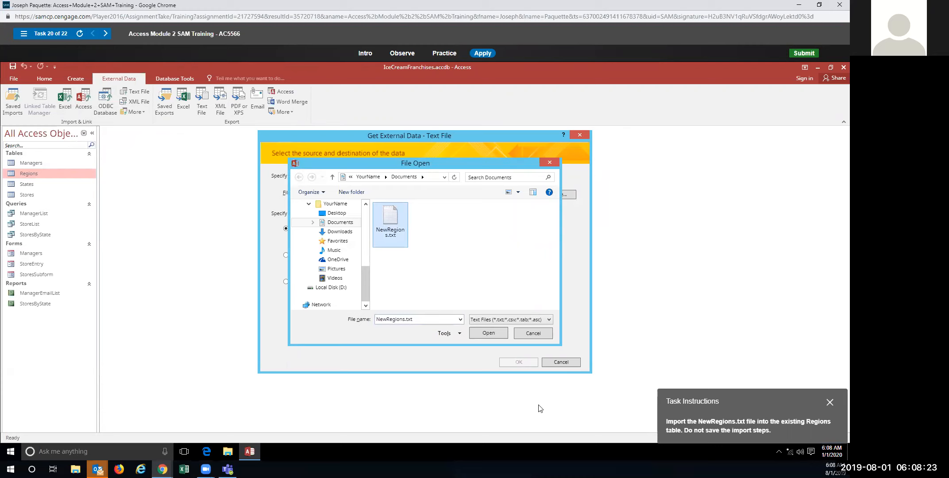
{"action": "left_click", "coordinate": [488, 332]}
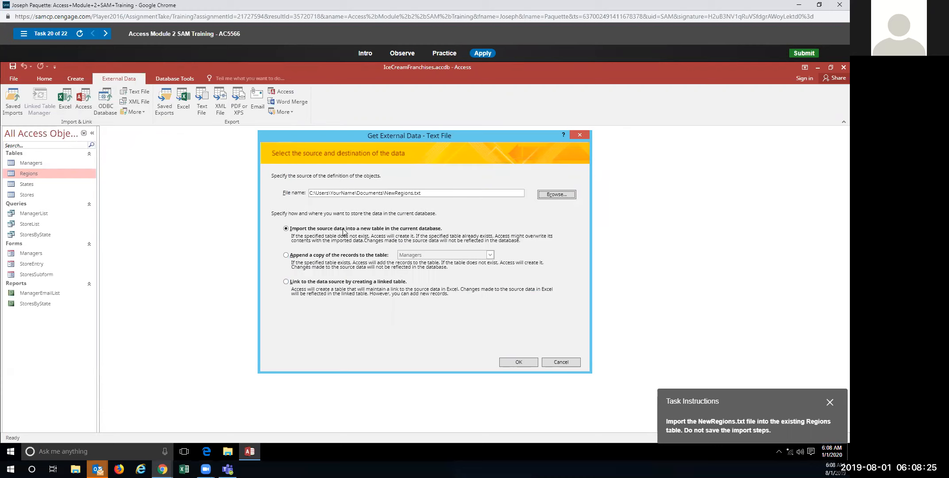
- Set the import to append a copy of the records to the existing Regions table and open the Import Text Wizard
{"action": "left_click", "coordinate": [286, 255]}
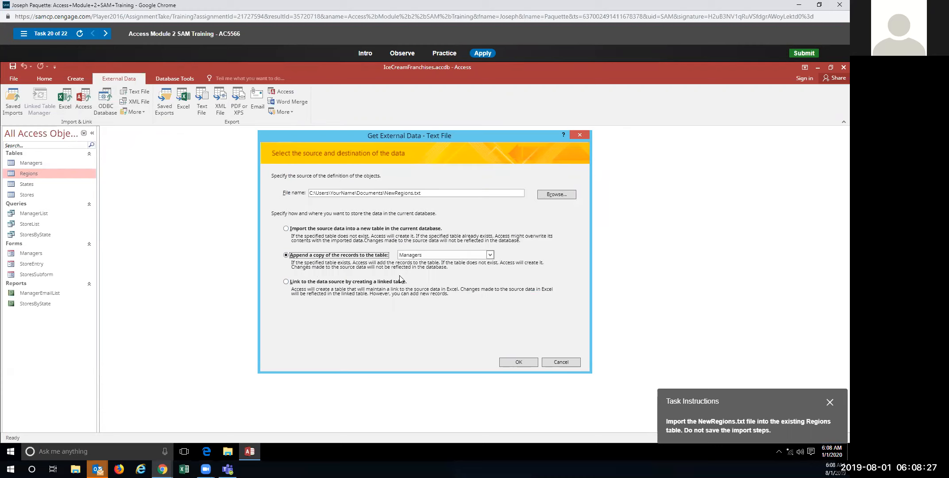
{"action": "left_click", "coordinate": [490, 255]}
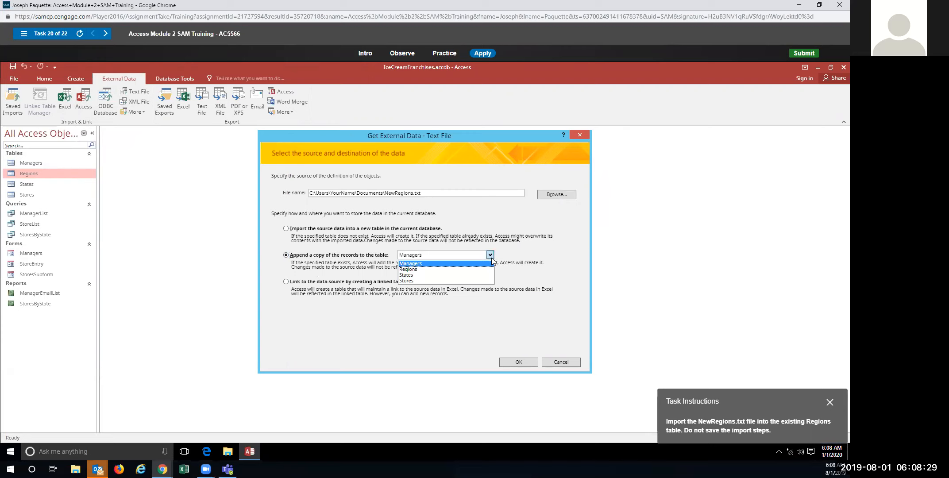
{"action": "left_click", "coordinate": [526, 363]}
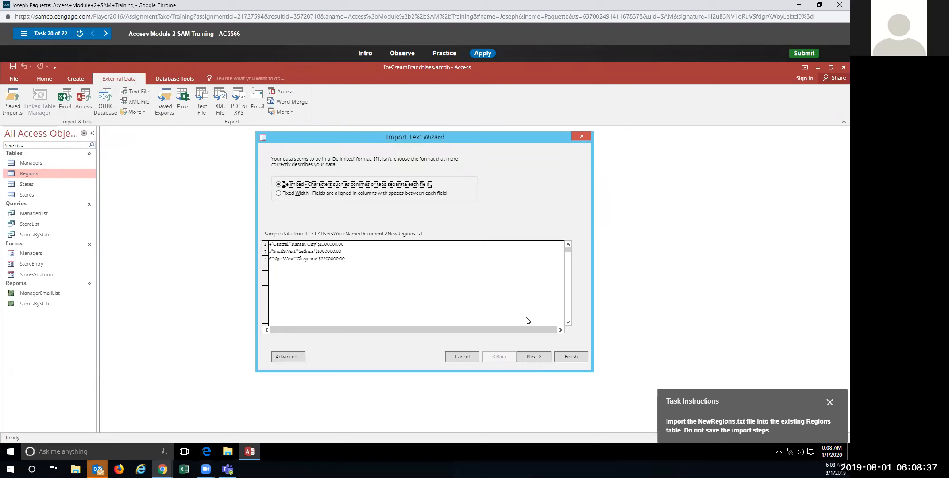
- Complete the text import into Regions as tab-delimited data, and close it without saving the import steps
{"action": "left_click", "coordinate": [534, 357]}
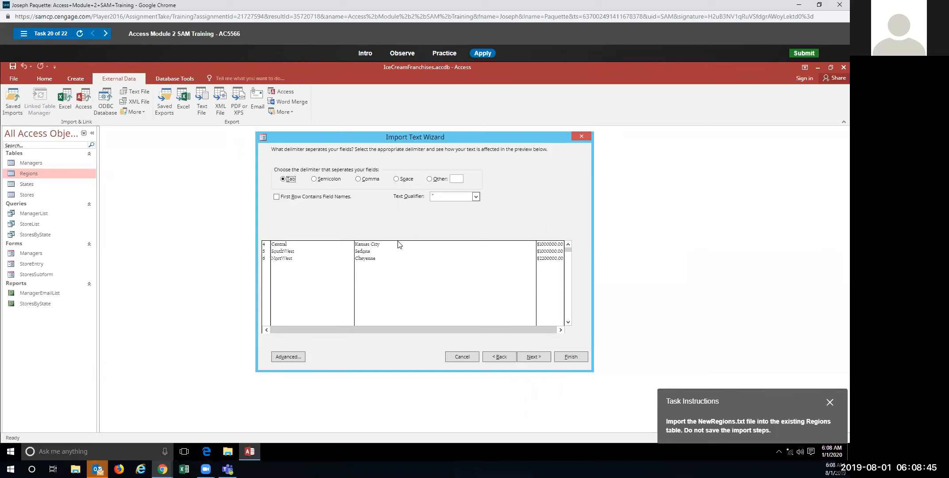
{"action": "left_click", "coordinate": [534, 356]}
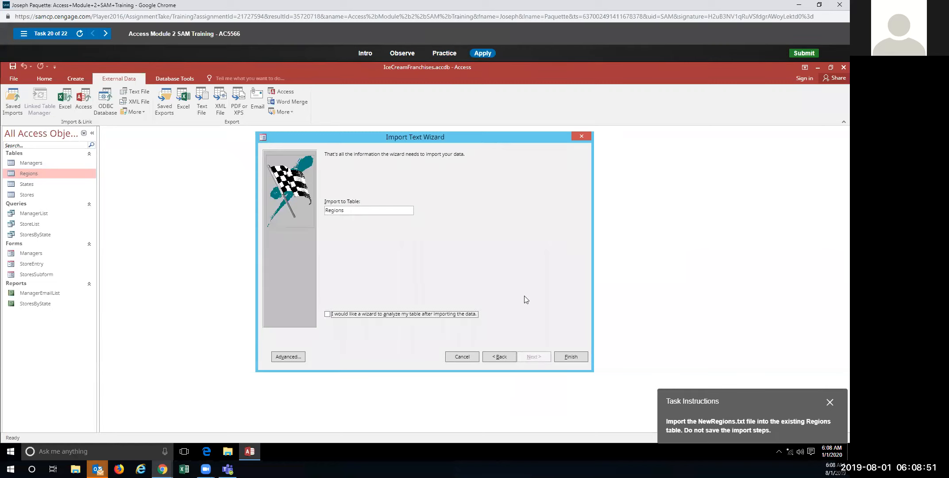
{"action": "left_click", "coordinate": [573, 357]}
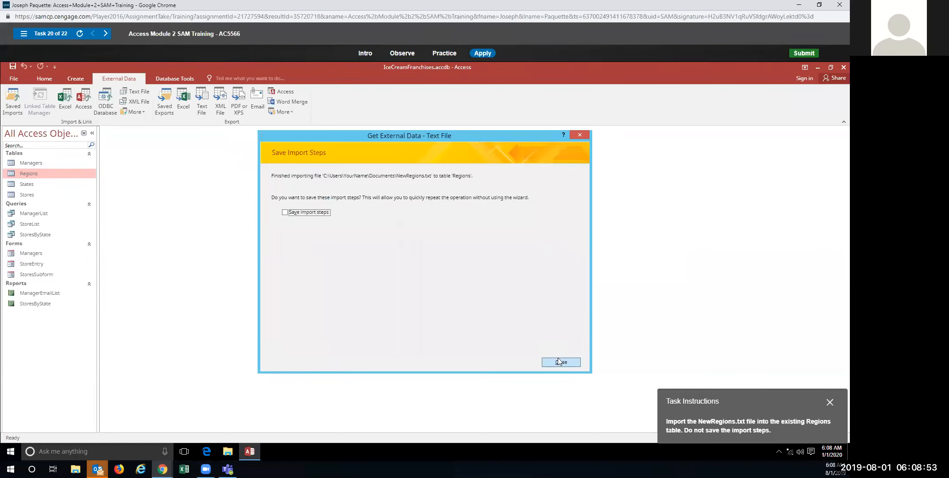
{"action": "left_click", "coordinate": [560, 362]}
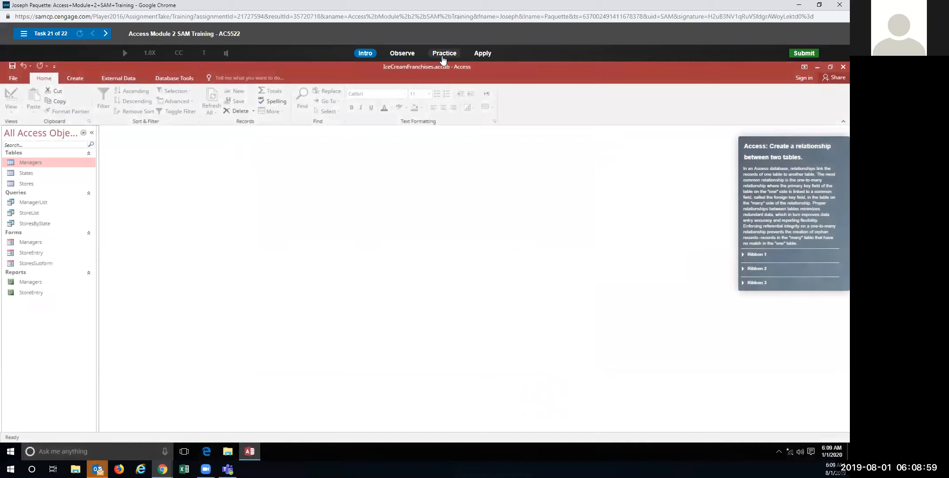
- Start task 21 in Practice mode and open the Relationships window of the database
{"action": "left_click", "coordinate": [442, 58]}
{"action": "left_click", "coordinate": [418, 251]}
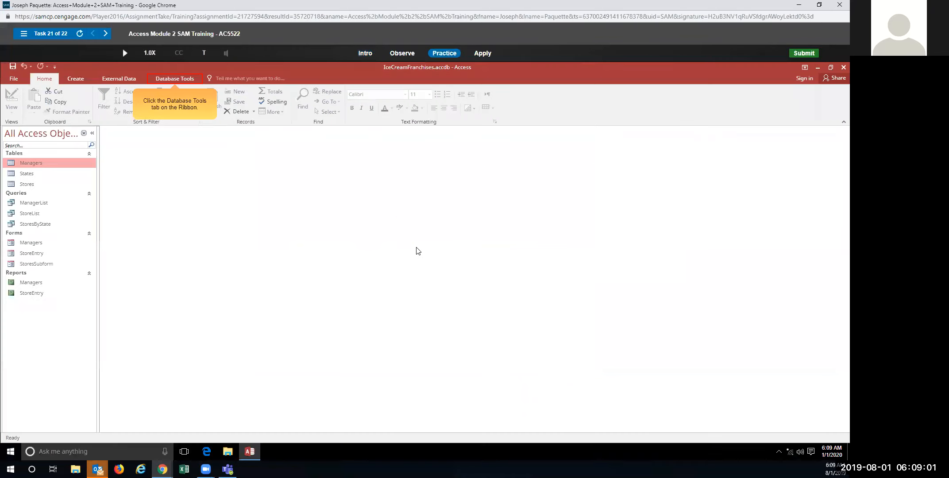
{"action": "left_click", "coordinate": [178, 78]}
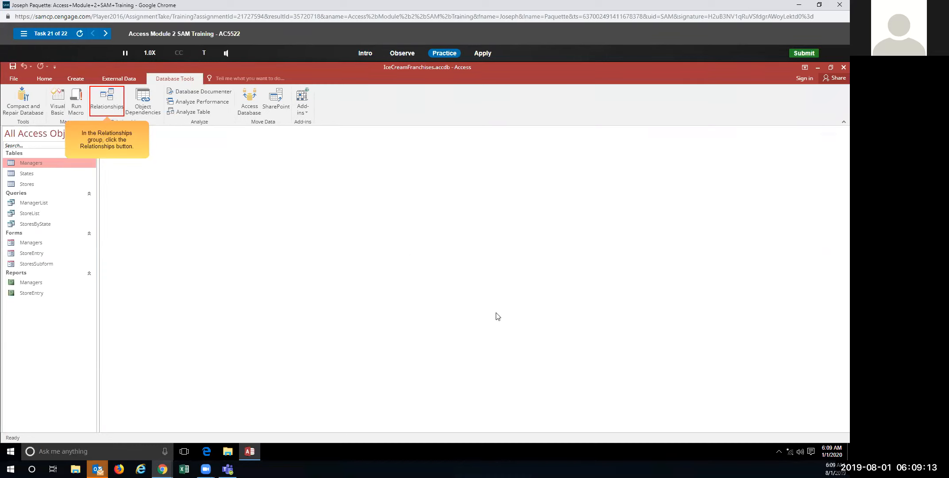
{"action": "left_click", "coordinate": [98, 99]}
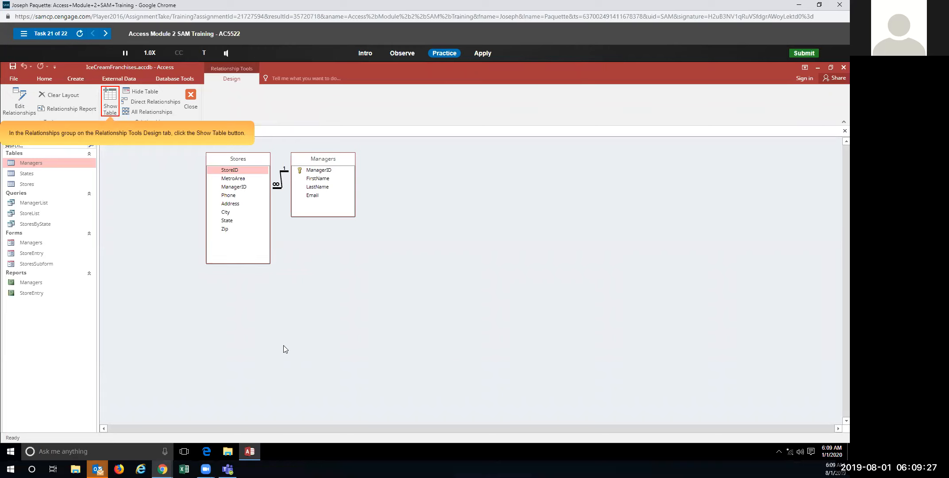
- Add the States table to the Relationships window beside the Stores and Managers tables
{"action": "left_click", "coordinate": [112, 110]}
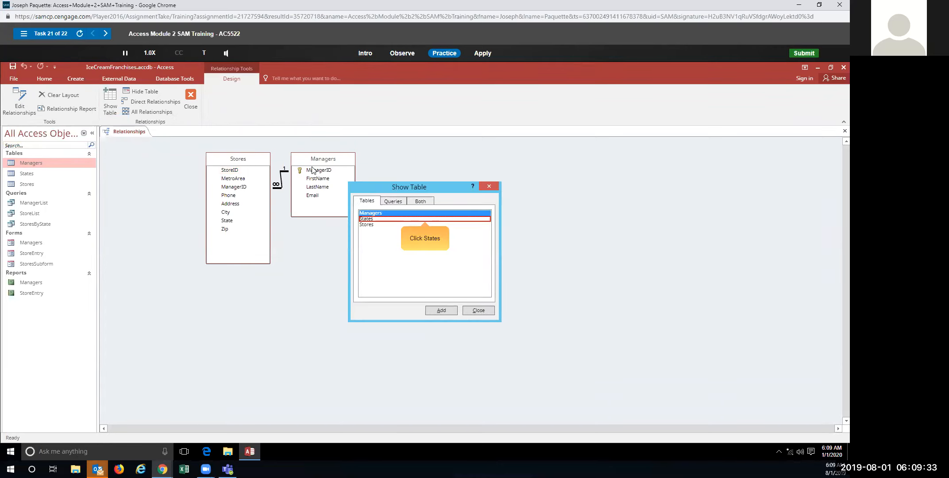
{"action": "left_click", "coordinate": [368, 219]}
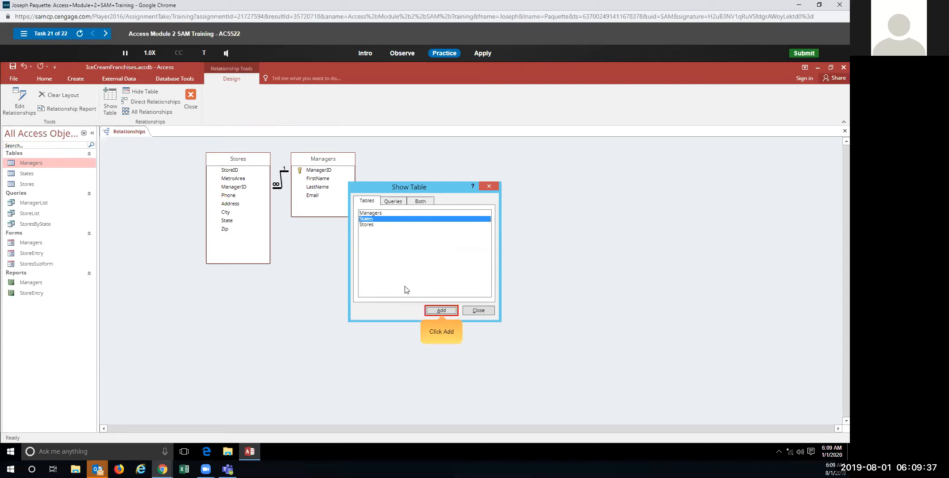
{"action": "left_click", "coordinate": [444, 310]}
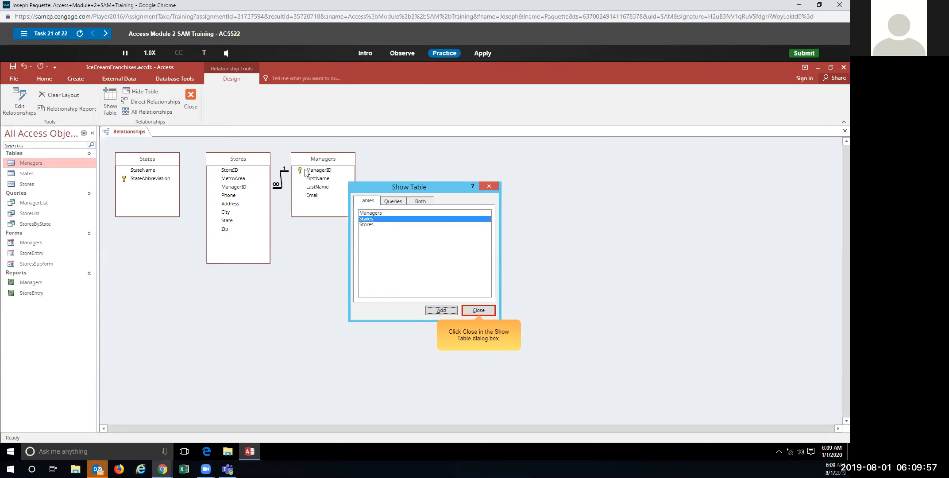
{"action": "left_click", "coordinate": [475, 311]}
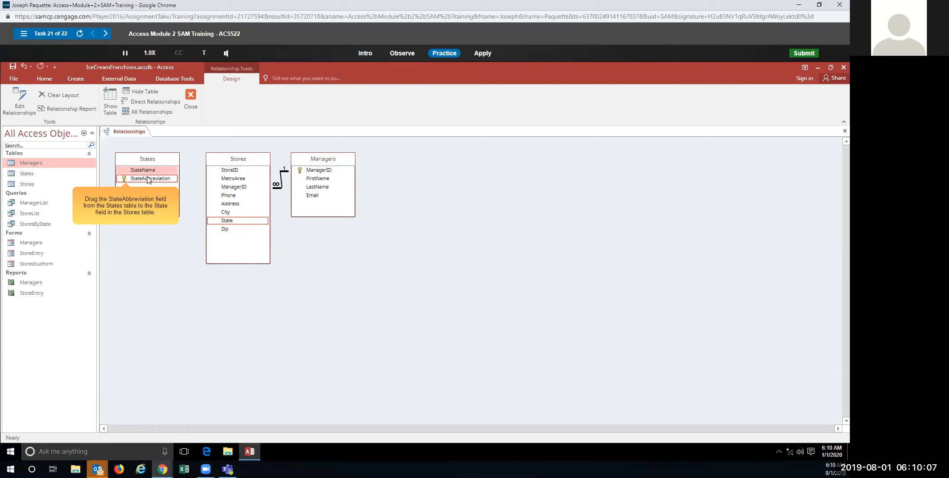
- Relate StateAbbreviation in the States table to State in the Stores table with referential integrity enforced
{"action": "left_click_drag", "start_coordinate": [163, 179], "coordinate": [222, 223]}
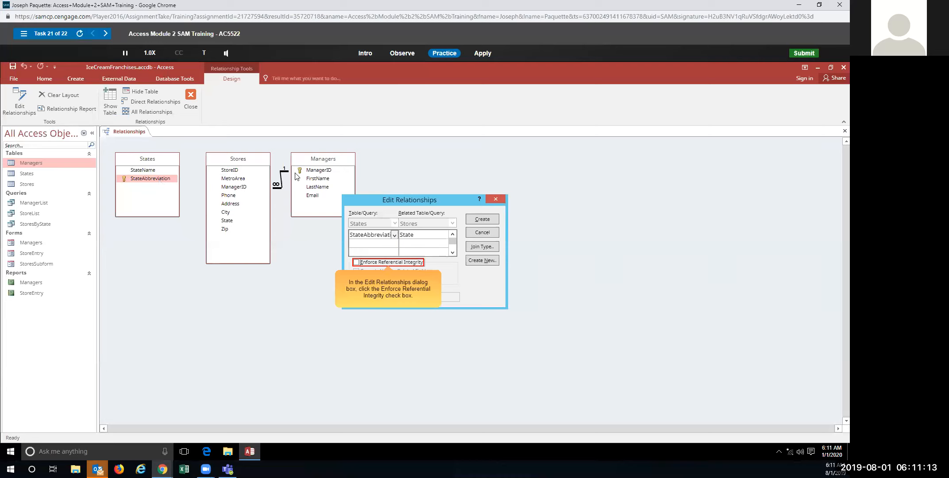
{"action": "left_click", "coordinate": [356, 262]}
{"action": "left_click", "coordinate": [482, 219]}
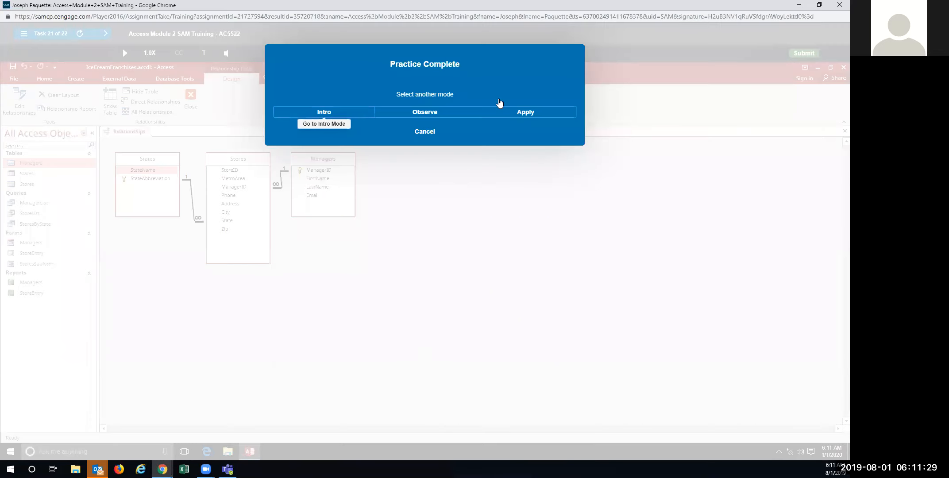
- Switch task 21 to Apply mode and open the Relationships window
{"action": "left_click", "coordinate": [513, 113]}
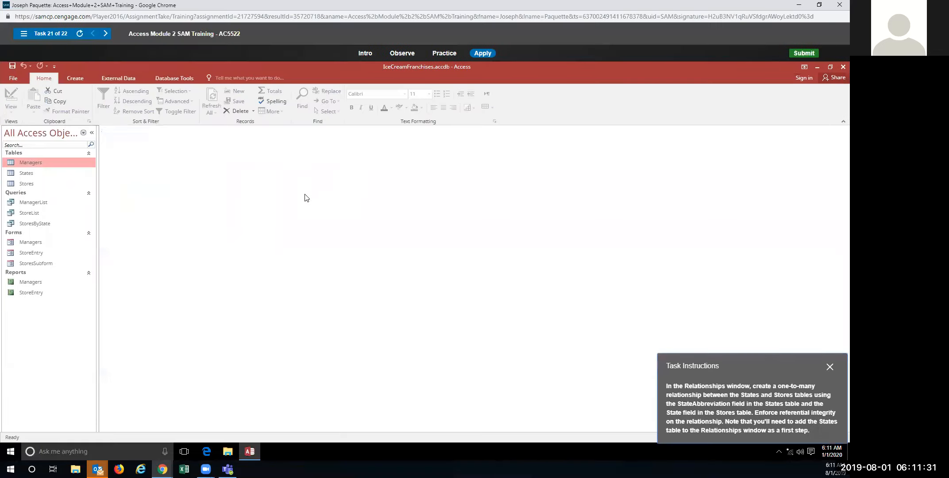
{"action": "left_click", "coordinate": [172, 75]}
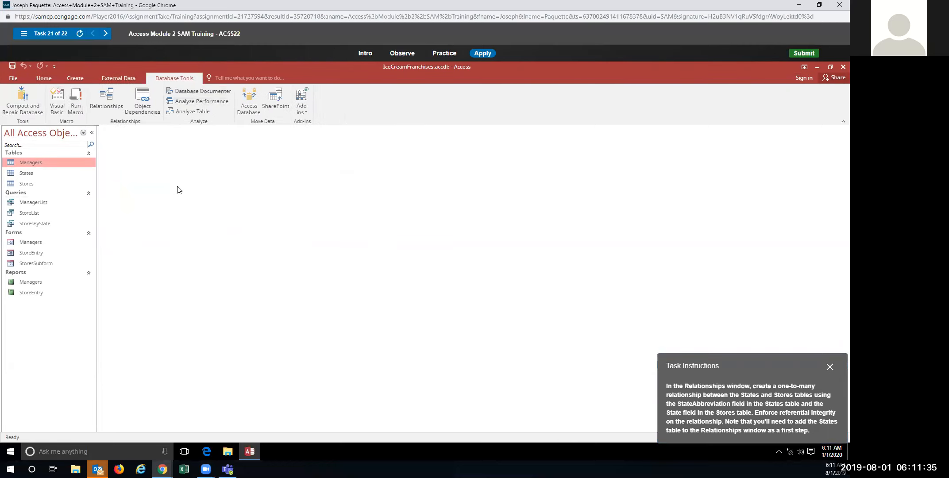
{"action": "left_click", "coordinate": [107, 94]}
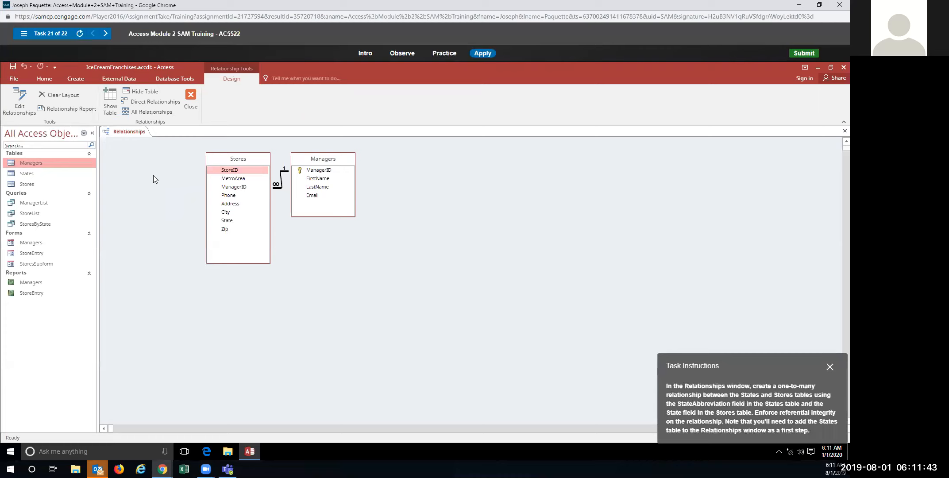
- Add the States table to the relationship layout for the Apply attempt and close the Show Table dialog
{"action": "left_click", "coordinate": [110, 103]}
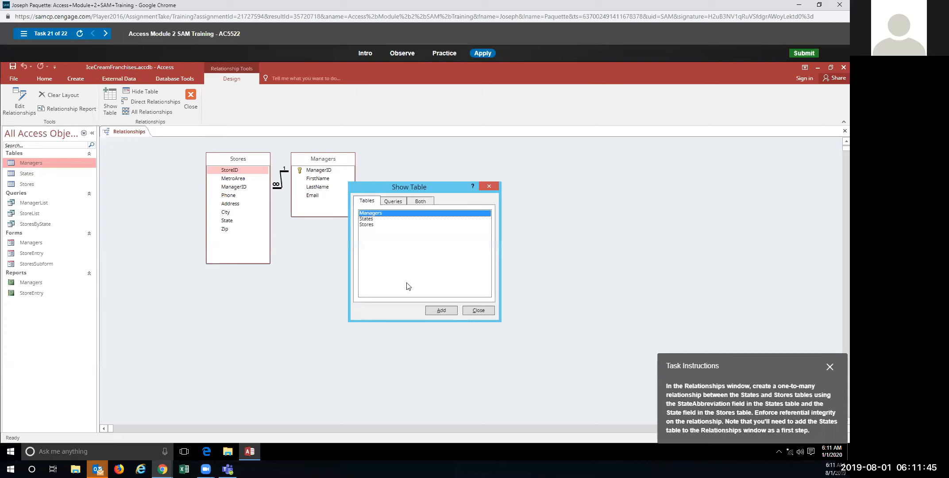
{"action": "left_click", "coordinate": [385, 219]}
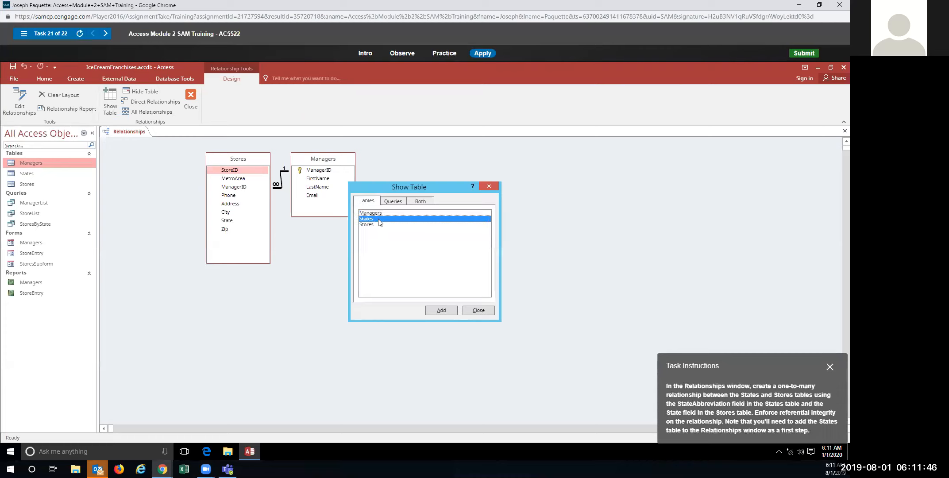
{"action": "left_click", "coordinate": [437, 312]}
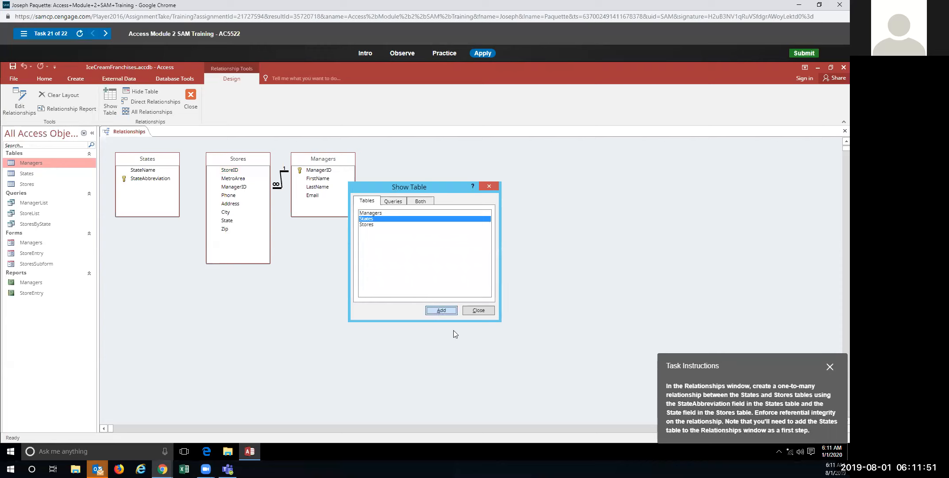
{"action": "left_click", "coordinate": [478, 310]}
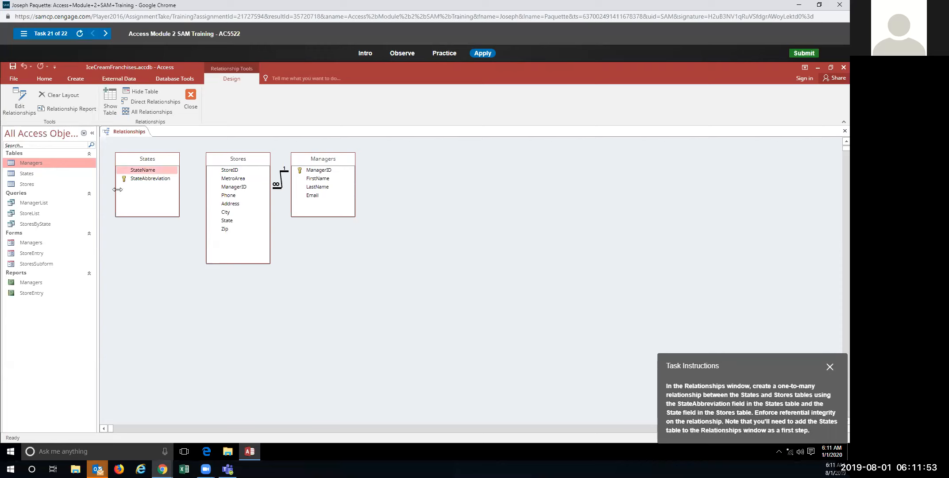
- Create the one-to-many relationship from States' StateAbbreviation to Stores' State field, enforcing referential integrity
{"action": "left_click_drag", "start_coordinate": [145, 179], "coordinate": [227, 221]}
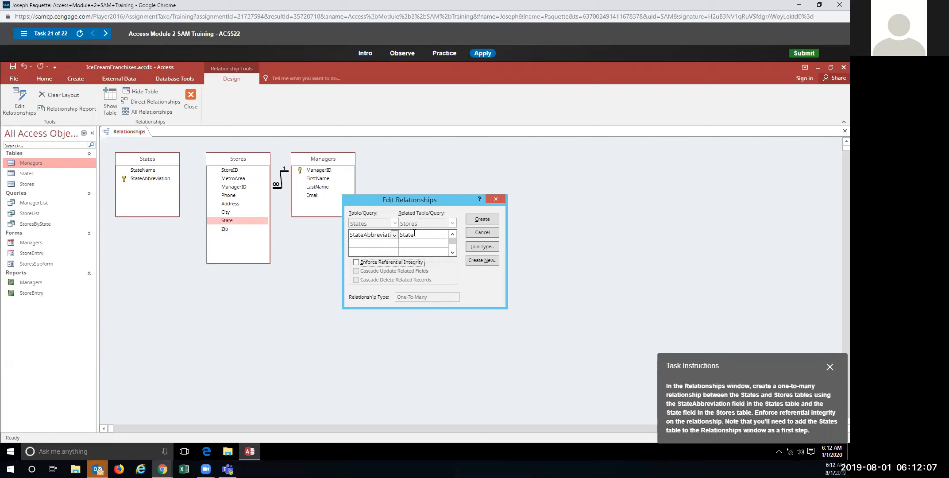
{"action": "left_click", "coordinate": [357, 263]}
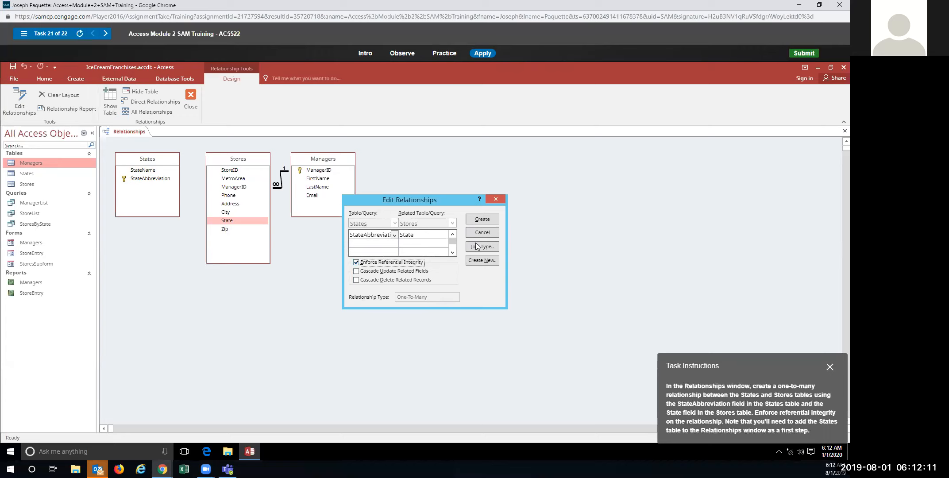
{"action": "left_click", "coordinate": [489, 220]}
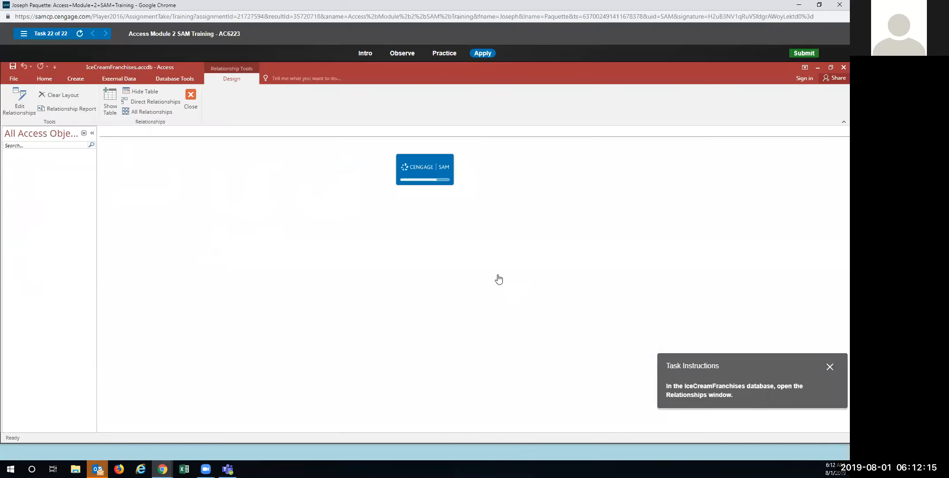
- Run task 22 in Practice mode and open the Relationships window of the IceCreamFranchises database
{"action": "left_click", "coordinate": [453, 54]}
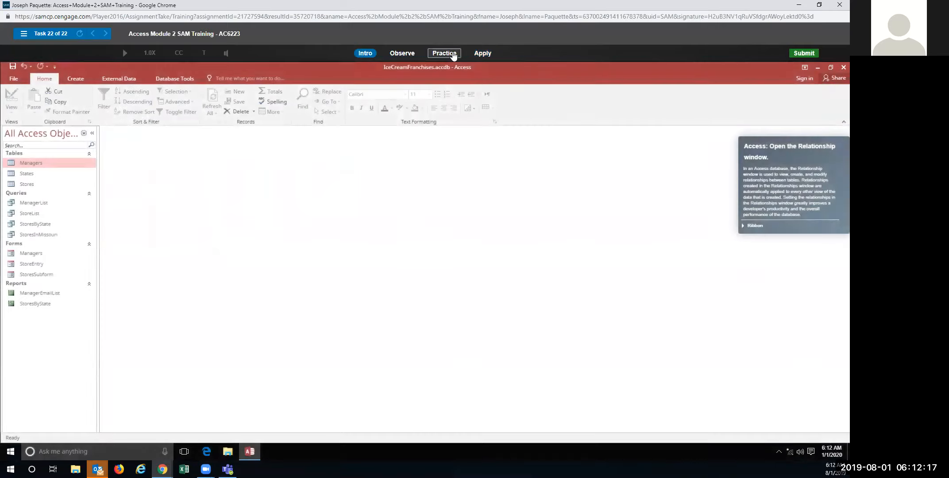
{"action": "left_click", "coordinate": [415, 242]}
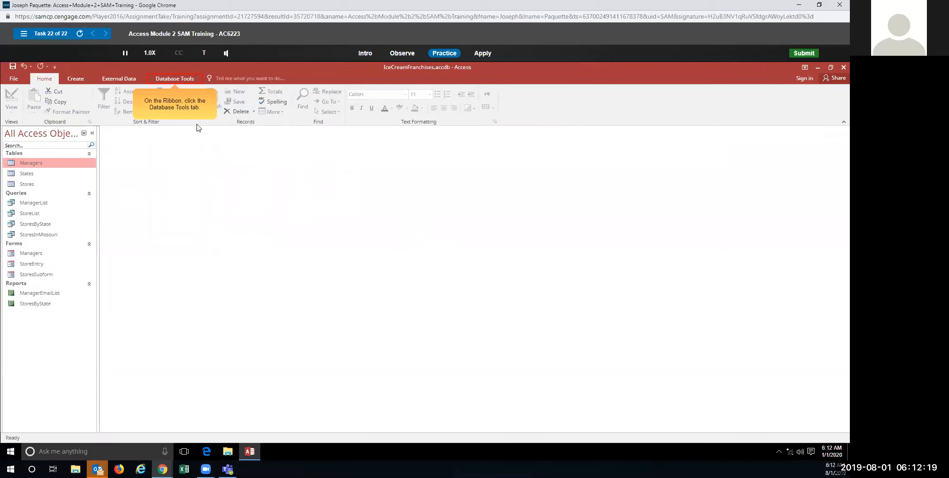
{"action": "left_click", "coordinate": [178, 83]}
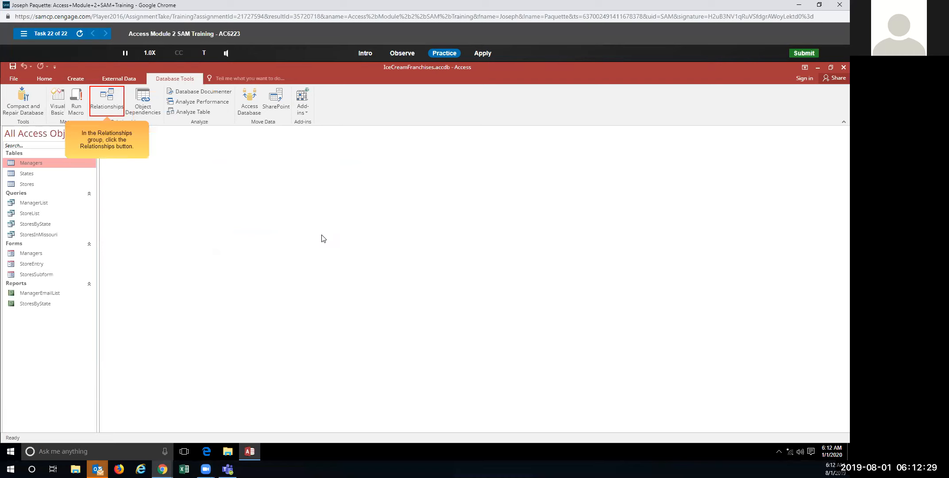
{"action": "left_click", "coordinate": [107, 97]}
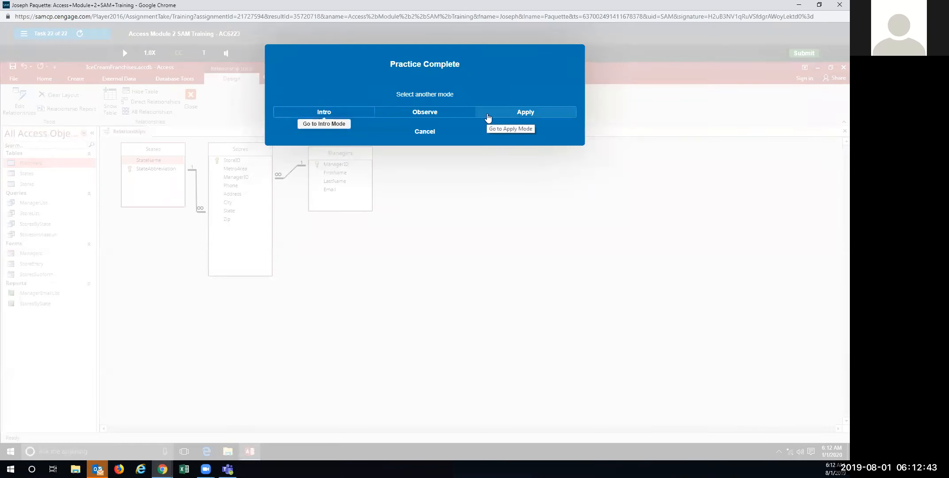
- Switch task 22 to Apply mode and open the Relationships window unaided
{"action": "left_click", "coordinate": [488, 117]}
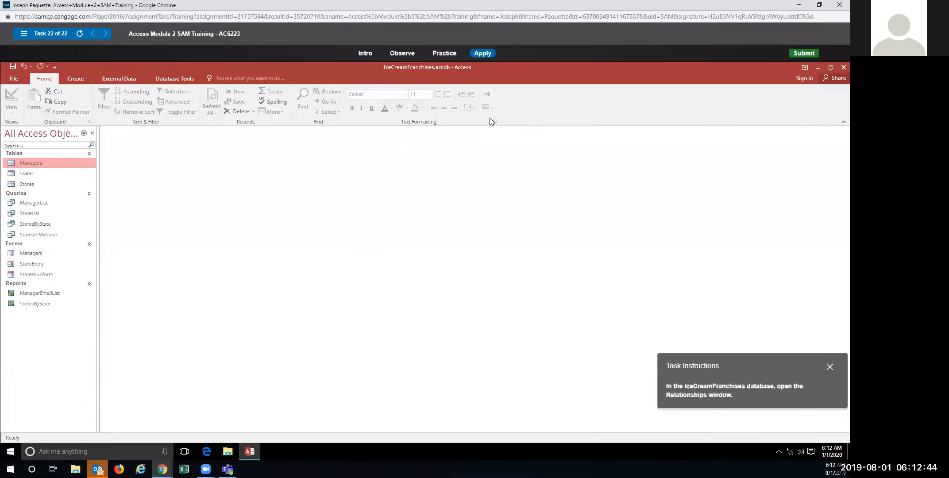
{"action": "left_click", "coordinate": [170, 80]}
{"action": "left_click", "coordinate": [106, 101]}
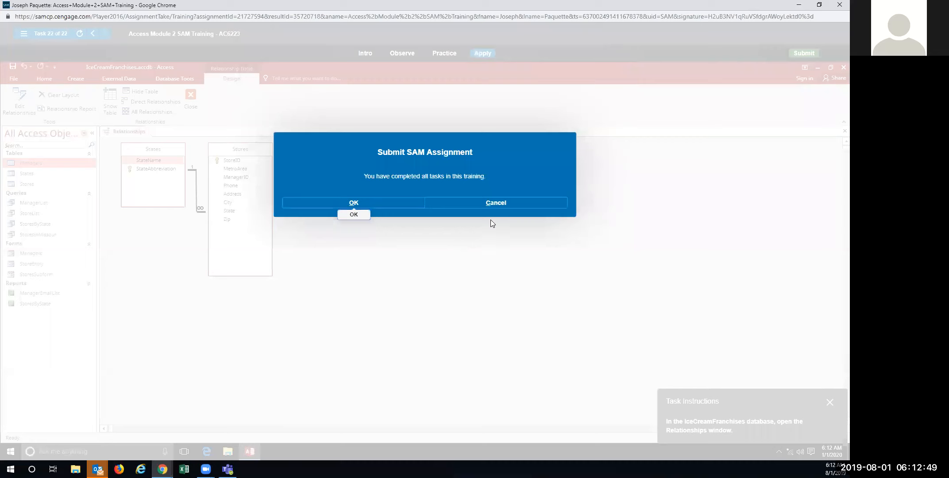
- Submit the completed Access Module 2 SAM Training assignment, then dismiss its task summary and the submission confirmation
{"action": "left_click", "coordinate": [389, 204]}
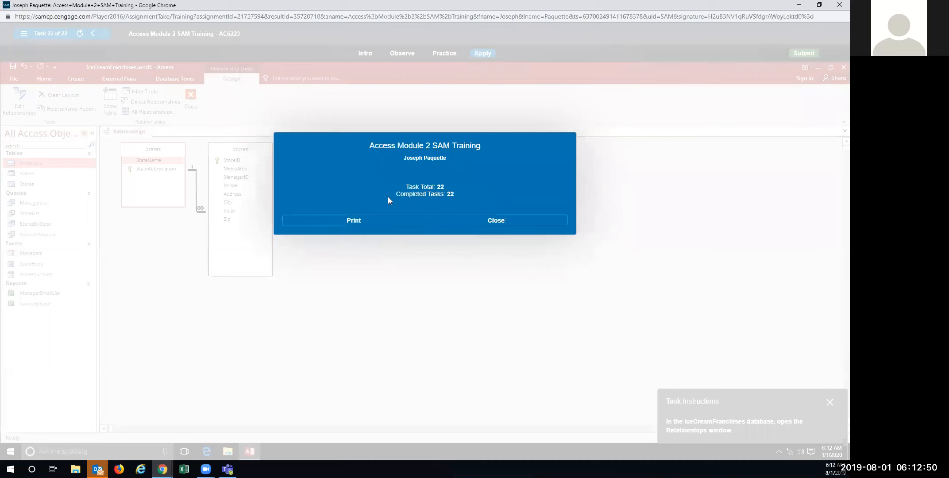
{"action": "left_click", "coordinate": [459, 219]}
{"action": "left_click_drag", "start_coordinate": [198, 16], "coordinate": [169, 65]}
{"action": "left_click", "coordinate": [284, 66]}
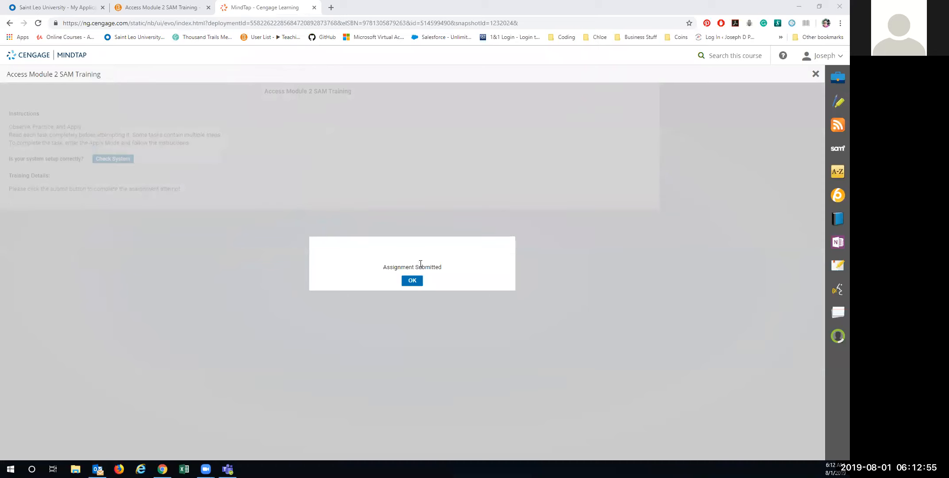
{"action": "left_click", "coordinate": [413, 281]}
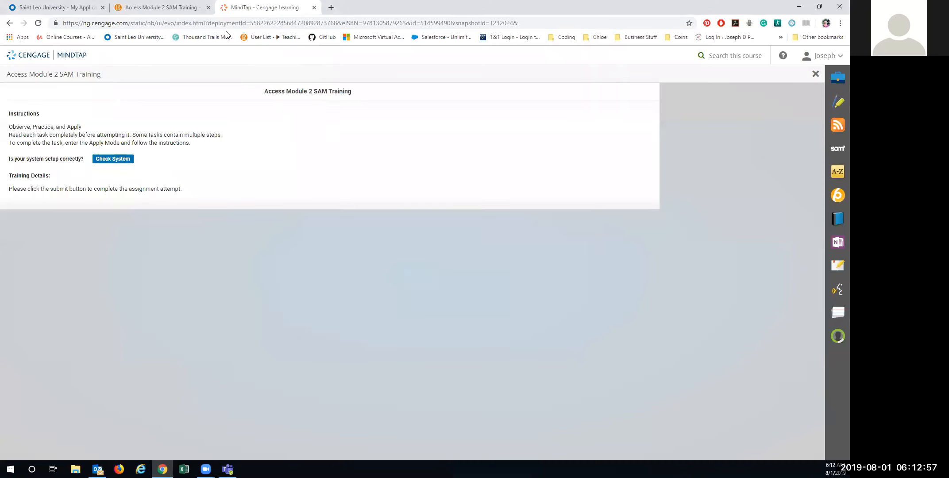
- Close the MindTap training page and open Access Module 2 SAM Project 1 from the Unit 6 Homework list
{"action": "left_click_drag", "start_coordinate": [228, 9], "coordinate": [295, 106]}
{"action": "left_click", "coordinate": [839, 6]}
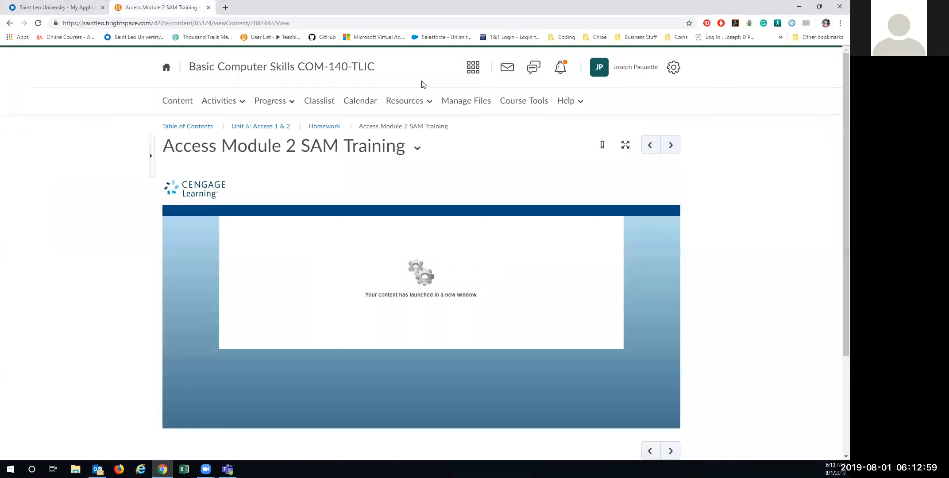
{"action": "left_click", "coordinate": [325, 126]}
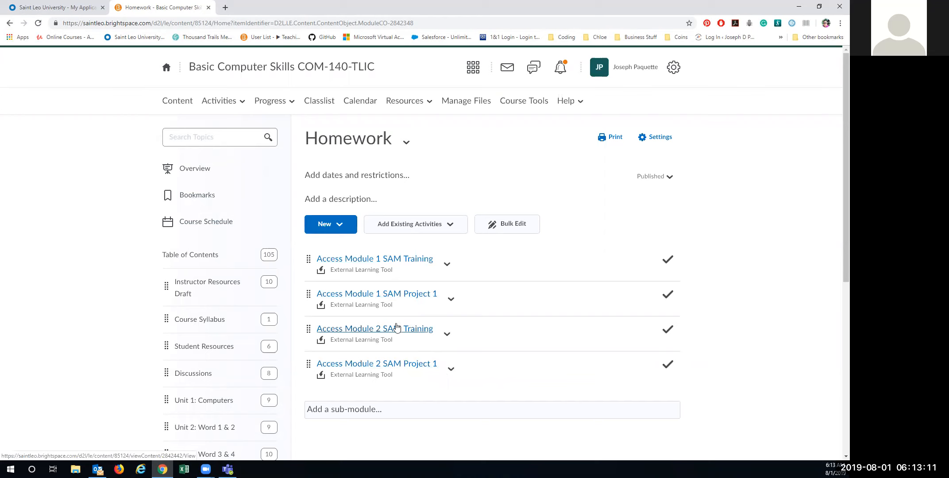
{"action": "left_click", "coordinate": [389, 365]}
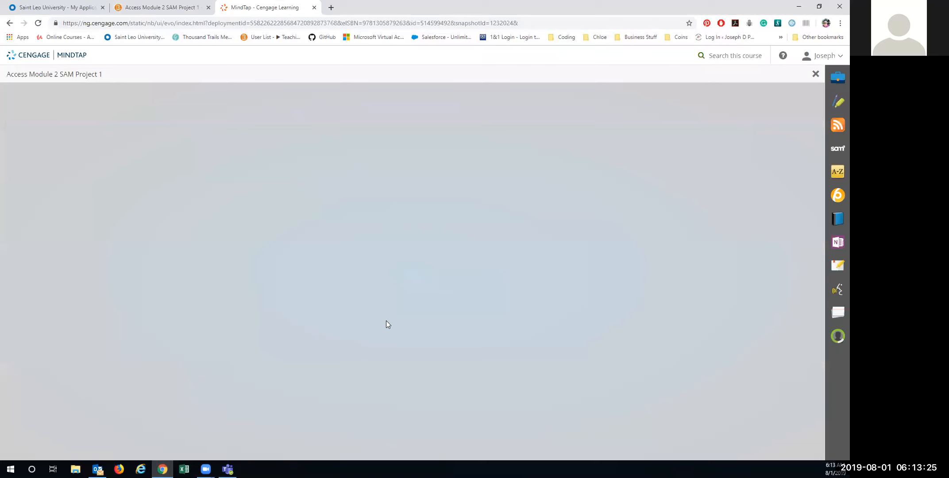
{"action": "left_click", "coordinate": [638, 216]}
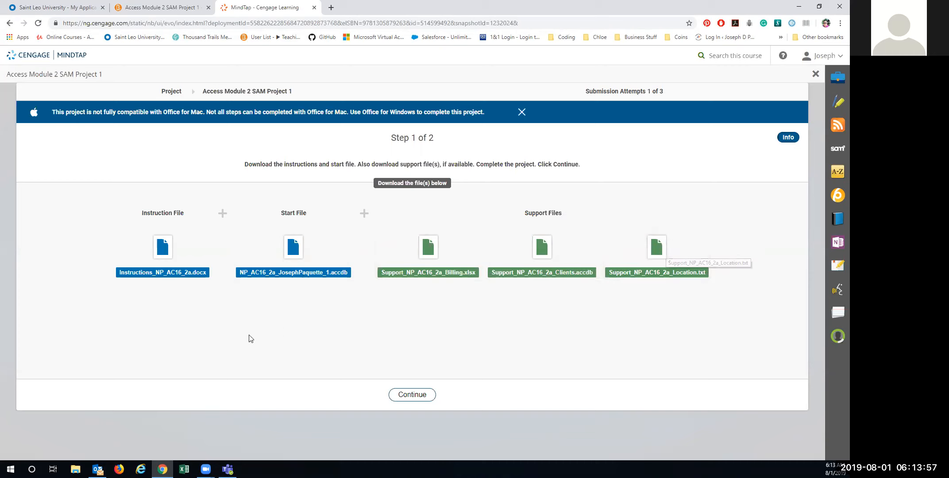
- Download Instructions_NP_AC16_2a.docx, the start database, and the support files Support_NP_AC16_2a_Billing.xlsx and Support_NP_AC16_2a_Clients.accdb
{"action": "left_click", "coordinate": [162, 270]}
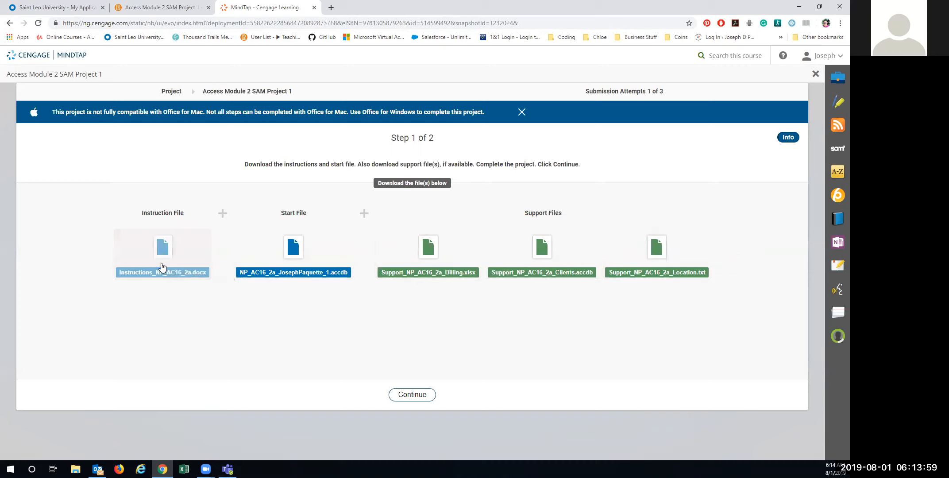
{"action": "left_click", "coordinate": [279, 271]}
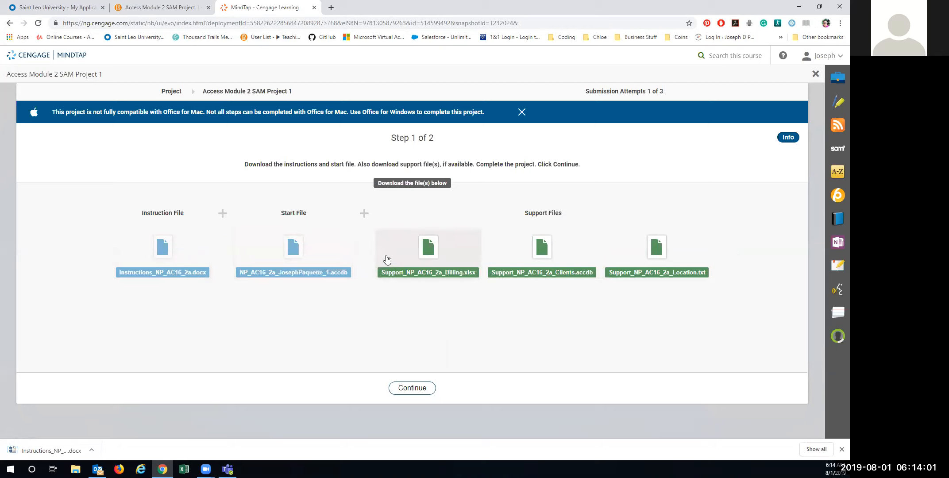
{"action": "left_click", "coordinate": [430, 259]}
{"action": "left_click", "coordinate": [543, 252]}
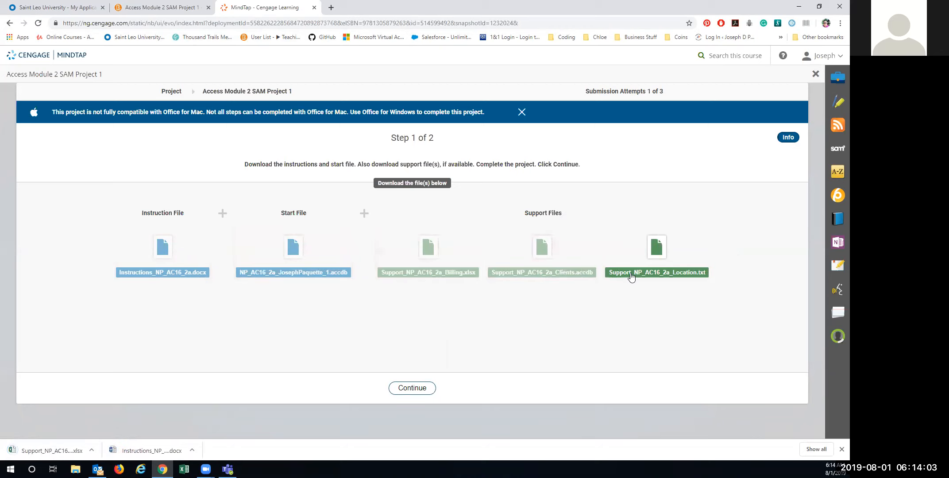
- Download Support_NP_AC16_2a_Location.txt and the start database, allowing multiple downloads, and open the Support_NP_AC16_2a_Billing.xlsx workbook
{"action": "left_click", "coordinate": [649, 264]}
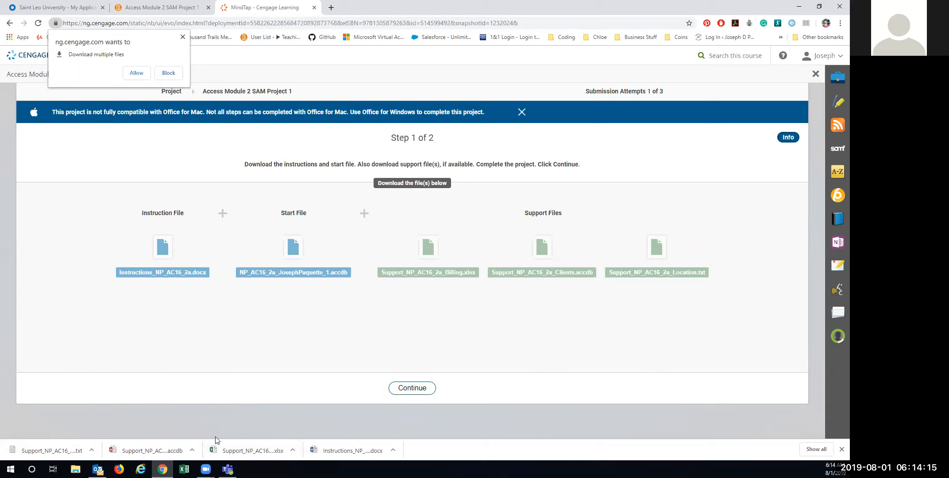
{"action": "left_click", "coordinate": [137, 73]}
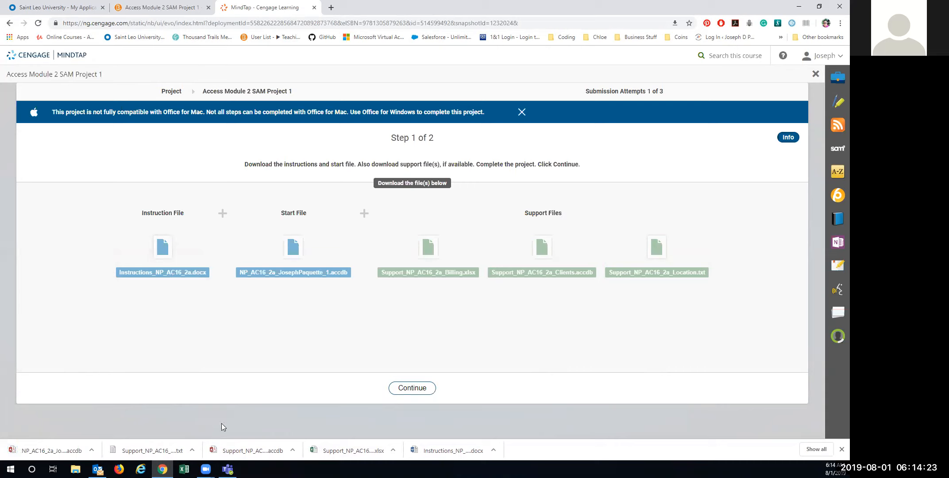
{"action": "left_click", "coordinate": [359, 455]}
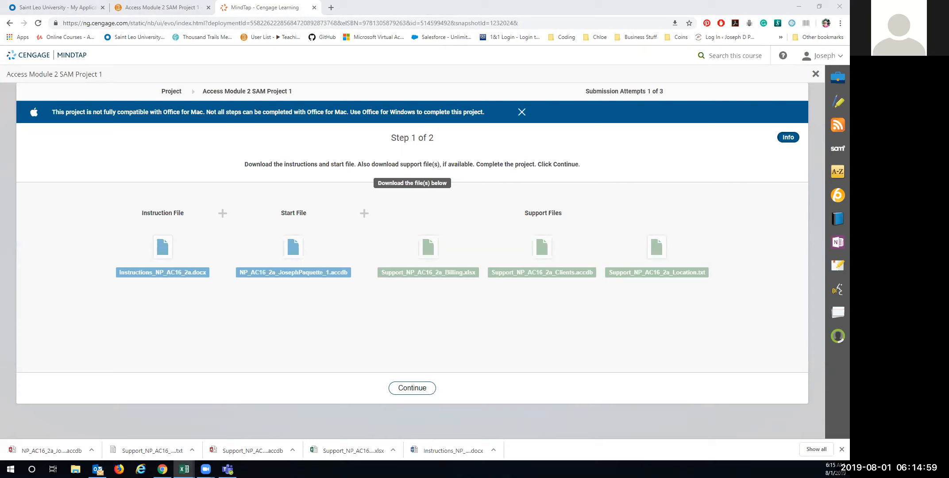
- Open the Support_NP_AC16_2a_Clients.accdb database, enable its content, save a copy to the Documents folder and close it
{"action": "left_click", "coordinate": [242, 451]}
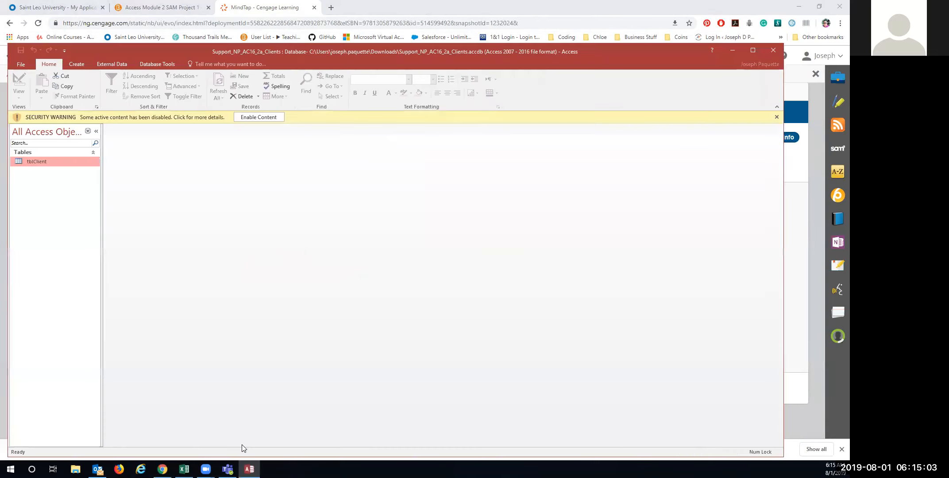
{"action": "left_click", "coordinate": [247, 118]}
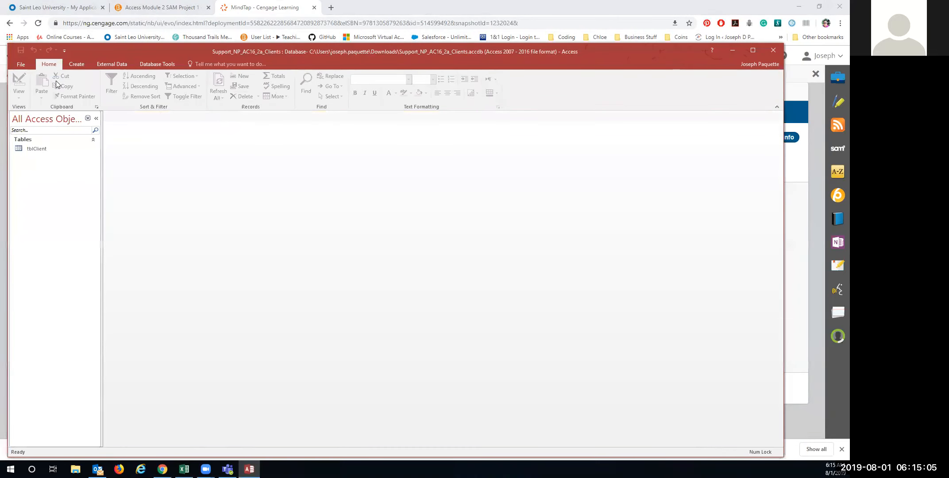
{"action": "left_click", "coordinate": [24, 67]}
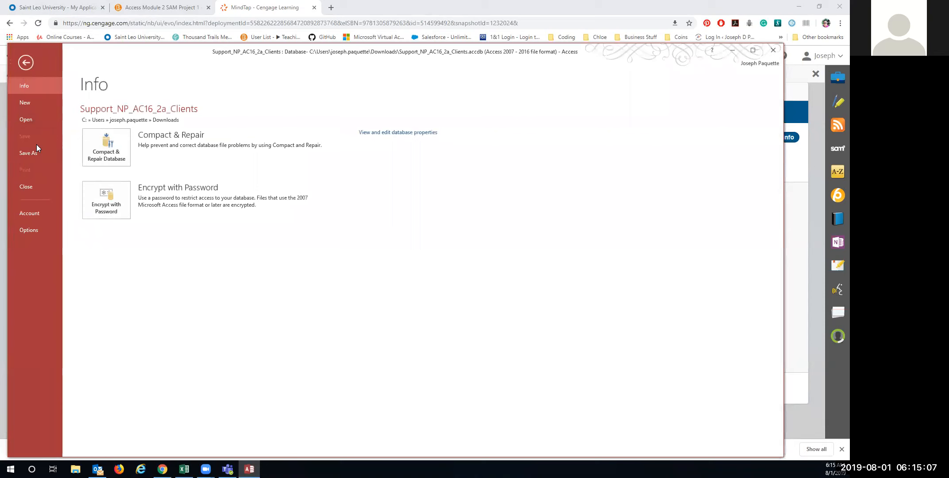
{"action": "left_click", "coordinate": [36, 151]}
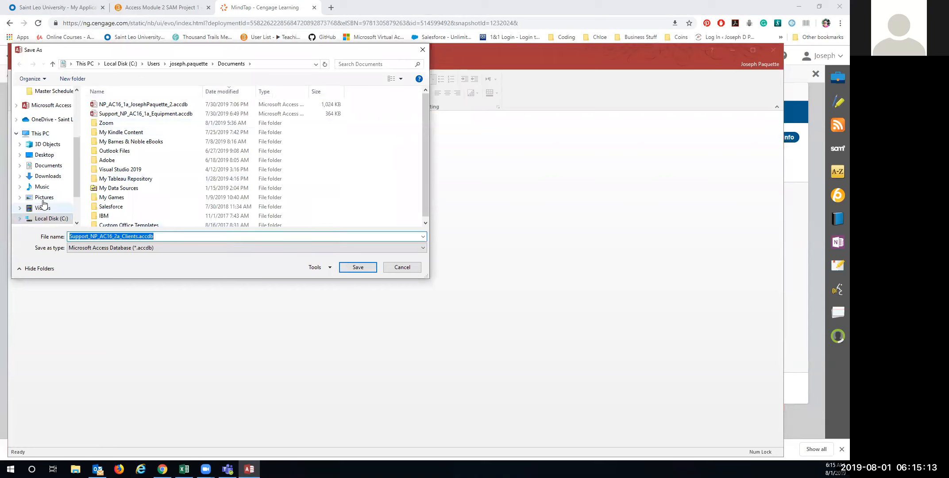
{"action": "left_click", "coordinate": [48, 165]}
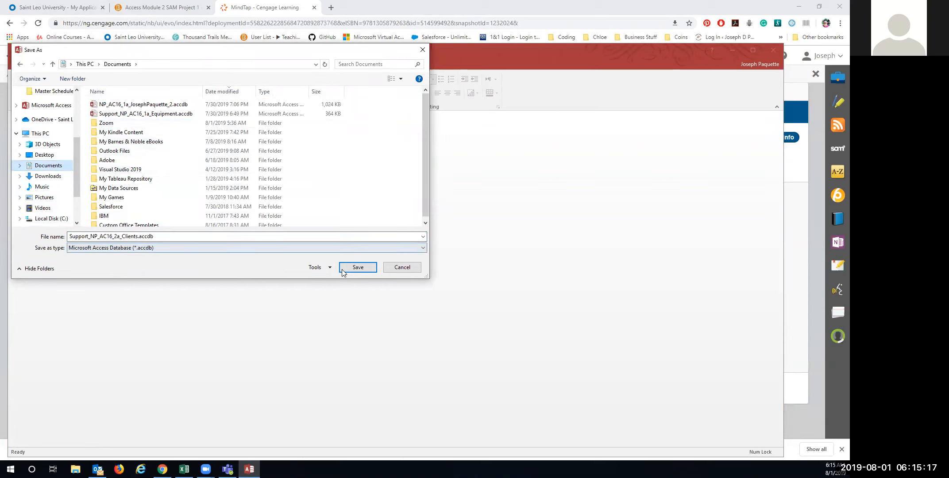
{"action": "left_click", "coordinate": [357, 268]}
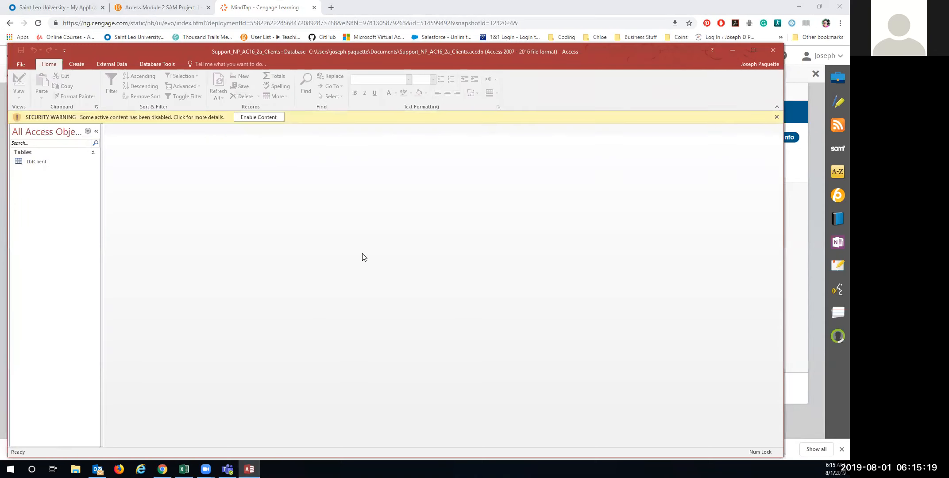
{"action": "left_click", "coordinate": [774, 51]}
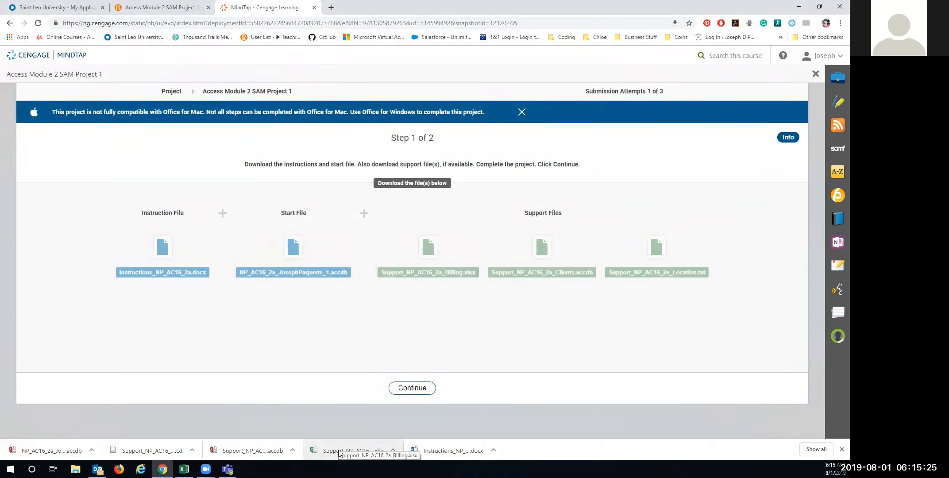
- Open the downloaded Support_NP_AC16_2a_Billing.xlsx workbook and the Support_NP_AC16_2a_Location.txt file
{"action": "left_click", "coordinate": [339, 451]}
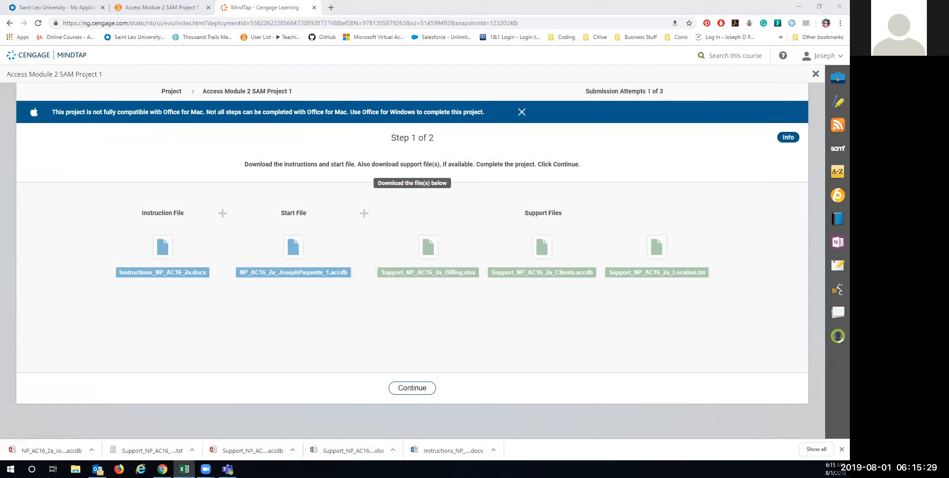
{"action": "left_click", "coordinate": [179, 446]}
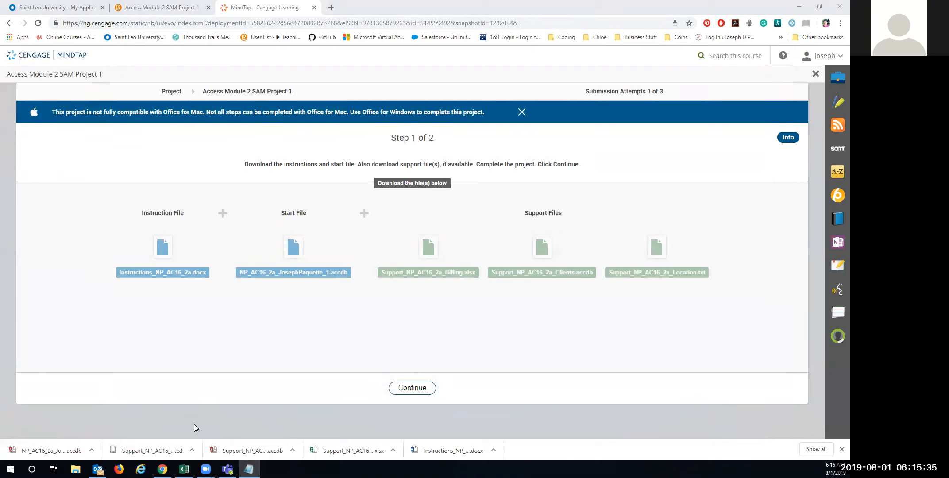
{"action": "left_click", "coordinate": [249, 470]}
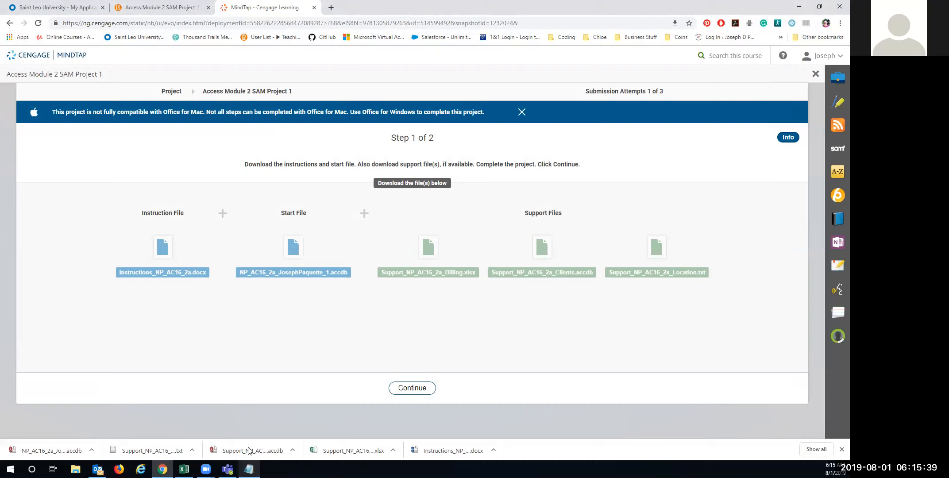
{"action": "left_click", "coordinate": [248, 469]}
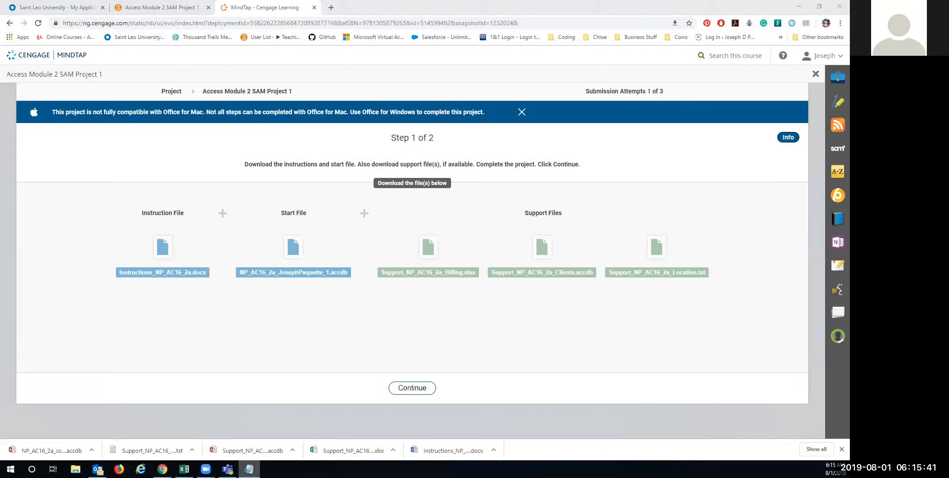
{"action": "key", "text": "alt+Tab"}
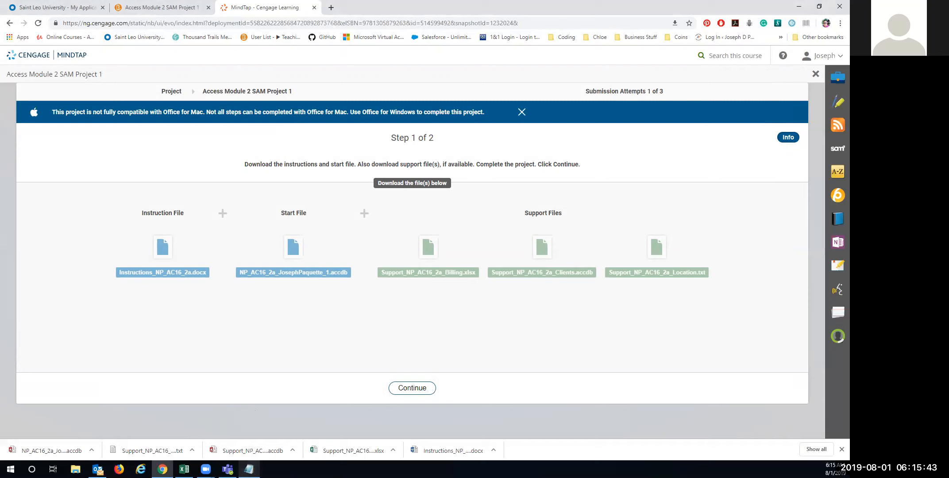
{"action": "right_click", "coordinate": [249, 469]}
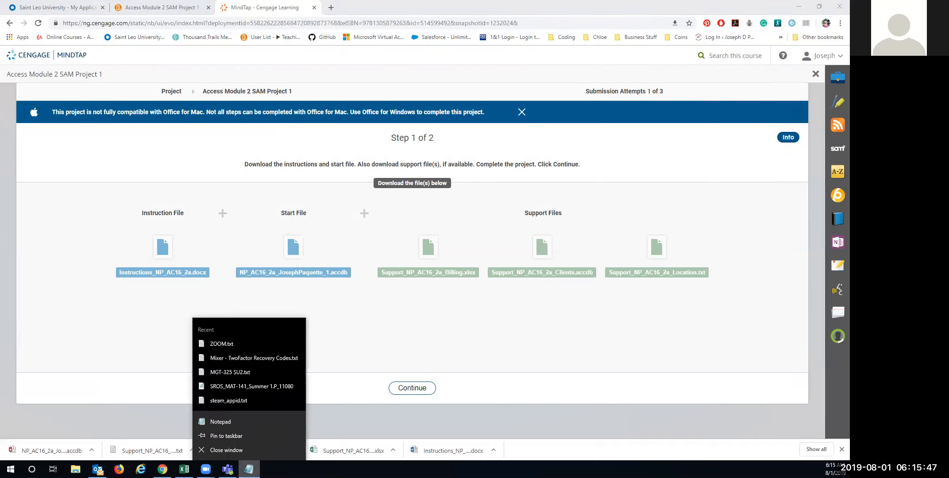
{"action": "left_click", "coordinate": [226, 451]}
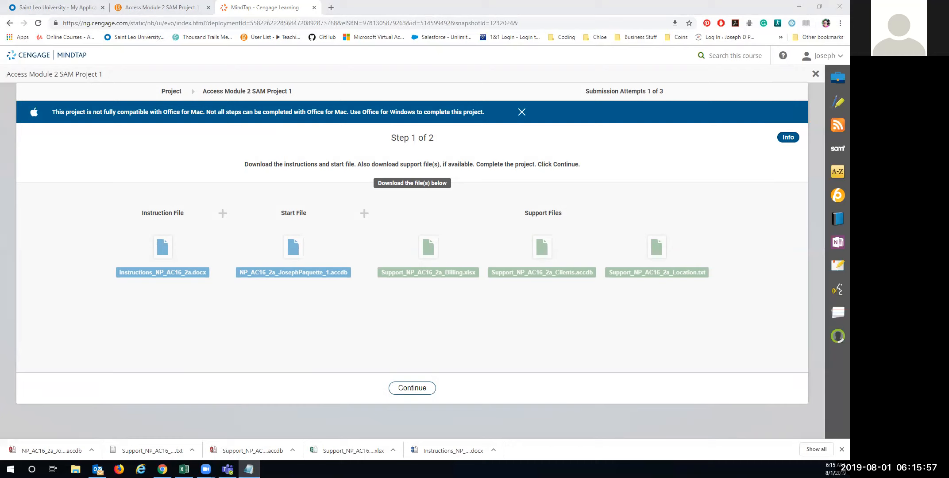
{"action": "right_click", "coordinate": [249, 469]}
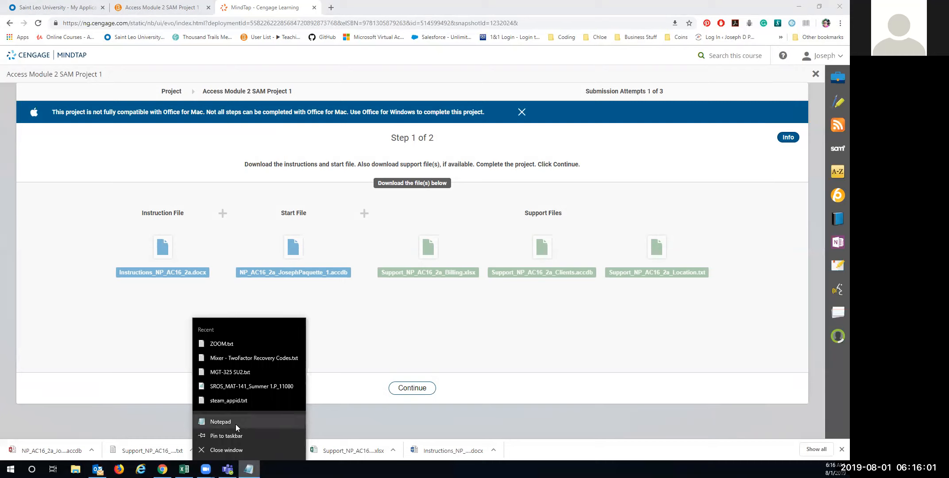
{"action": "key", "text": "Escape"}
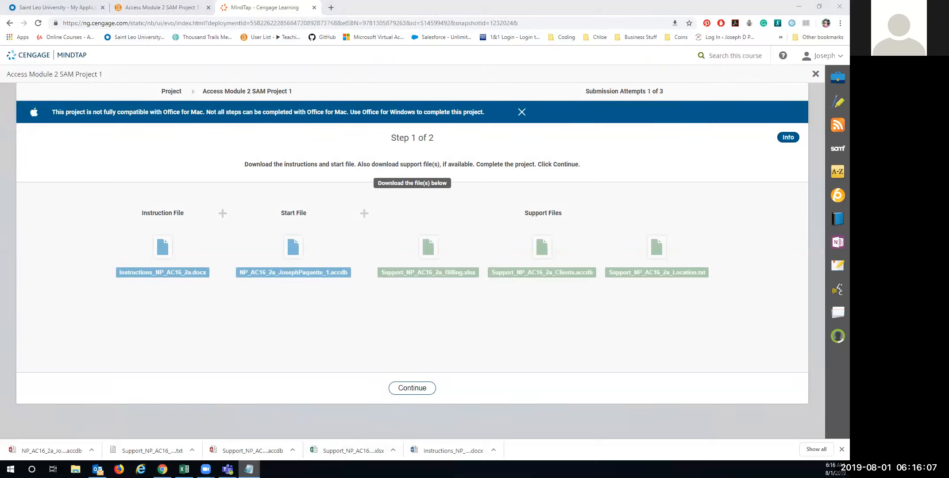
{"action": "right_click", "coordinate": [249, 469]}
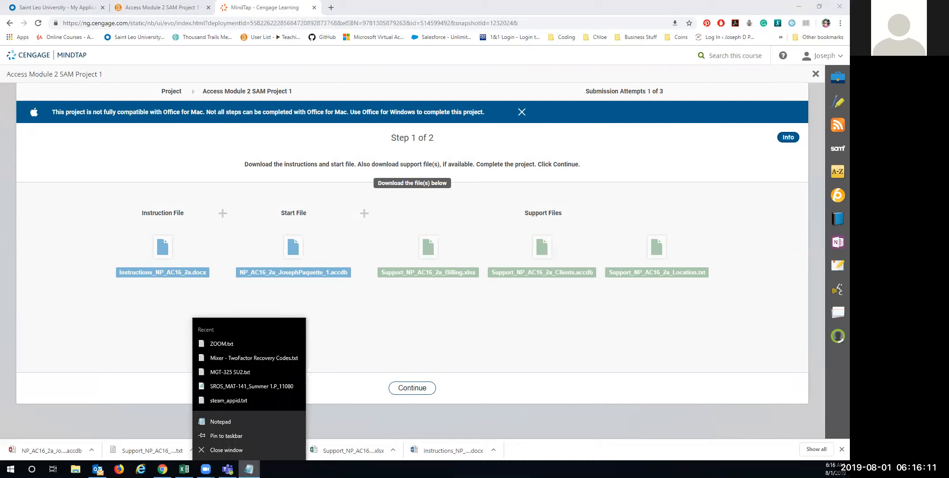
{"action": "left_click", "coordinate": [241, 425]}
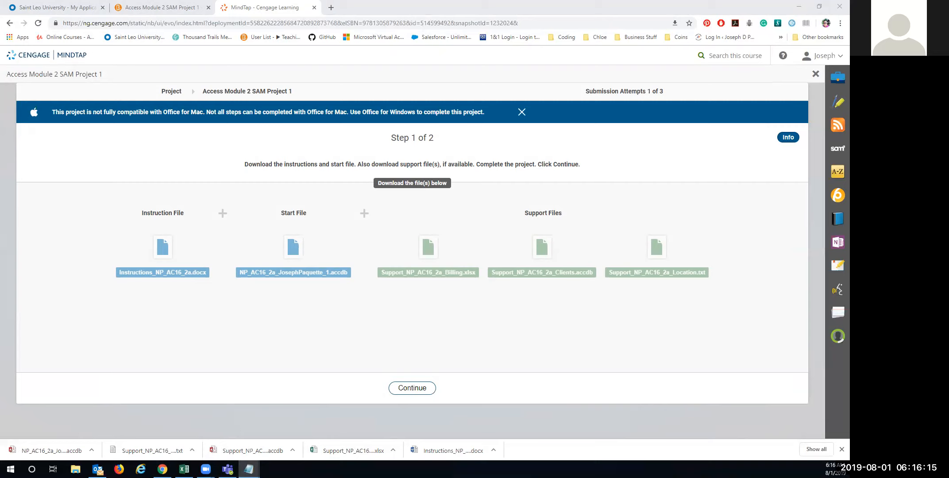
{"action": "key", "text": "super+d"}
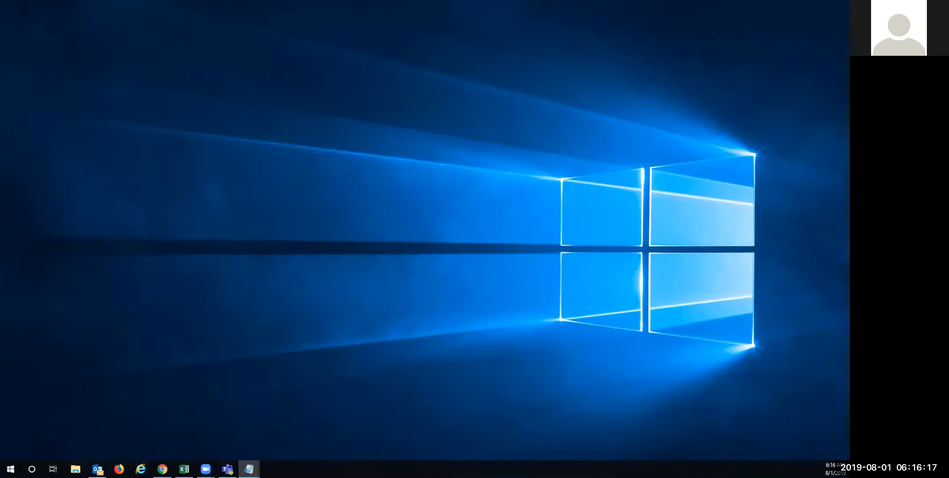
{"action": "key", "text": "super+d"}
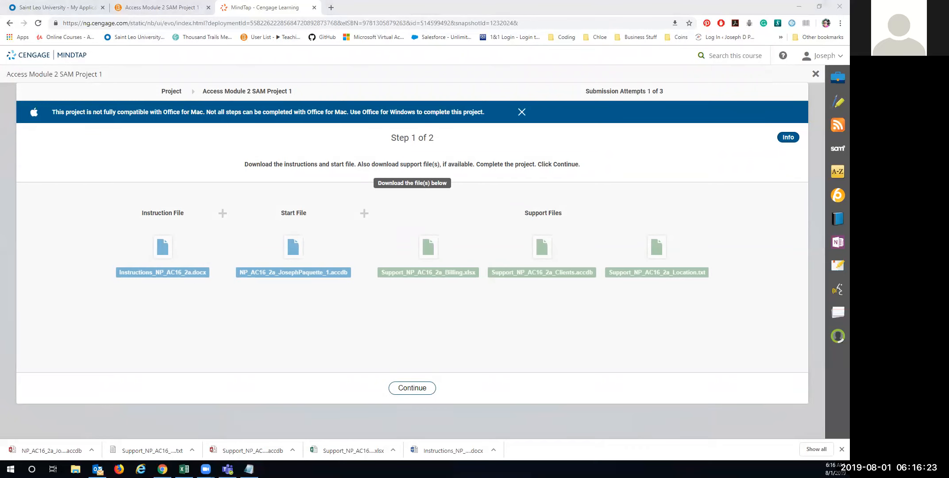
{"action": "key", "text": "super+d"}
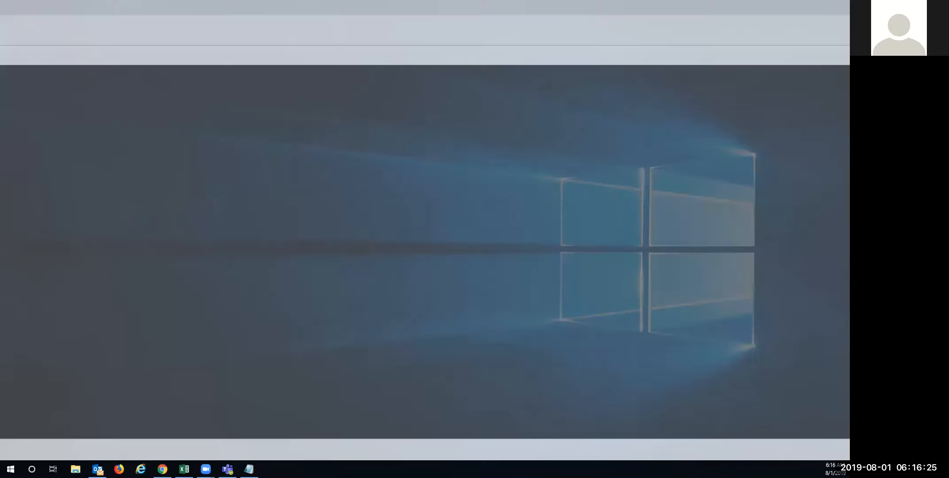
{"action": "key", "text": "super+d"}
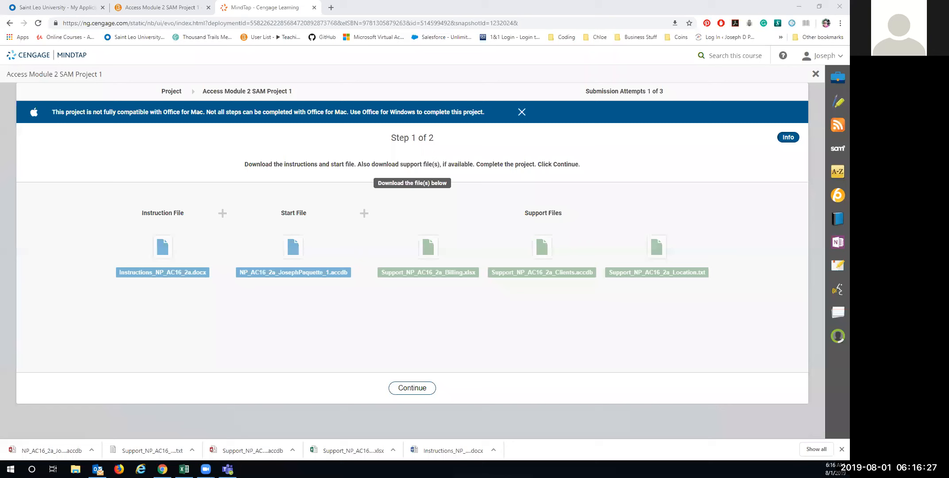
- Move Support_NP_AC16_2a_Location.txt from Downloads to Documents, check the support files there and minimize the folder window
{"action": "left_click", "coordinate": [194, 453]}
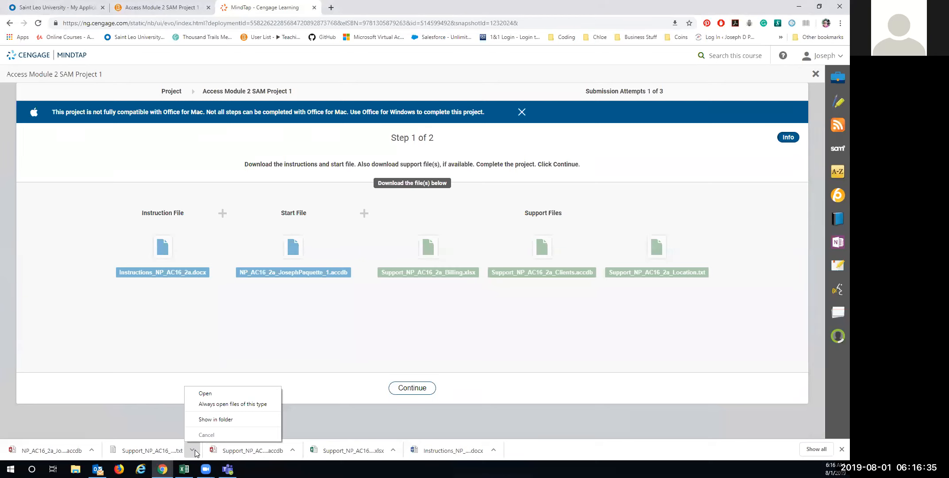
{"action": "left_click", "coordinate": [225, 416]}
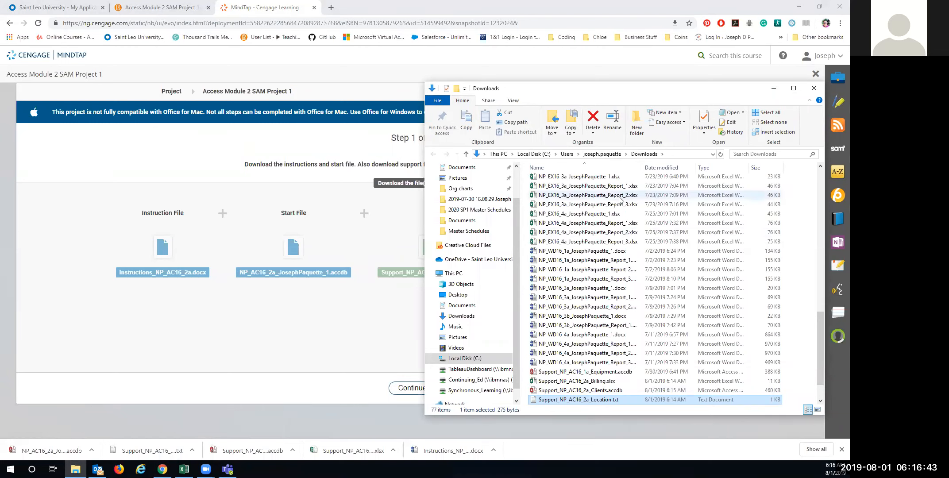
{"action": "scroll", "coordinate": [488, 259], "scroll_direction": "up", "scroll_amount": 2}
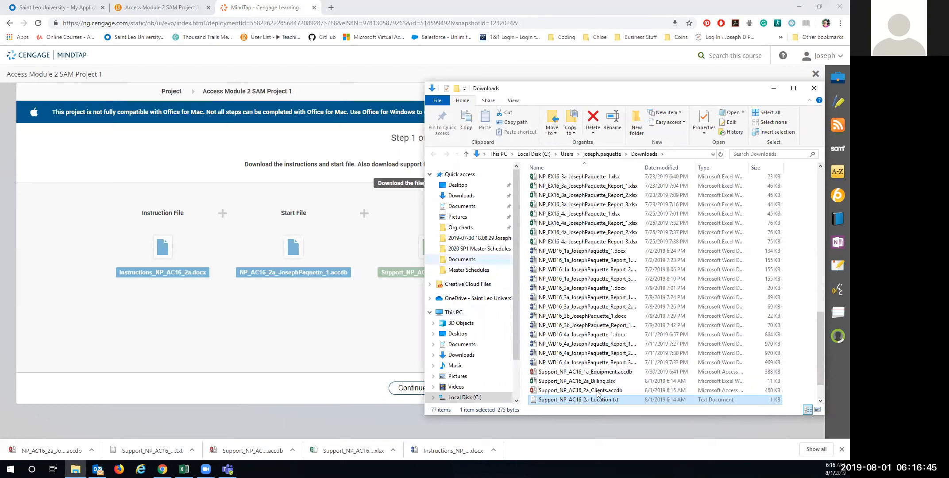
{"action": "left_click_drag", "start_coordinate": [580, 400], "coordinate": [487, 345]}
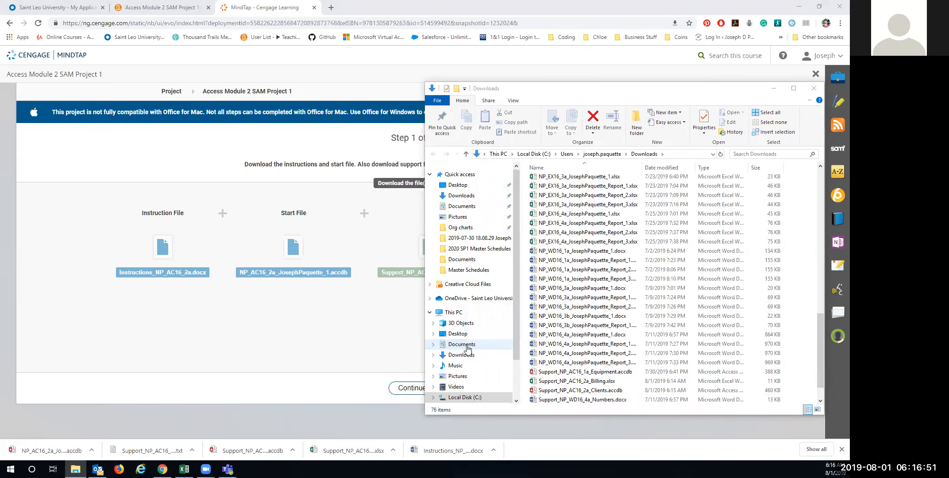
{"action": "left_click", "coordinate": [468, 348]}
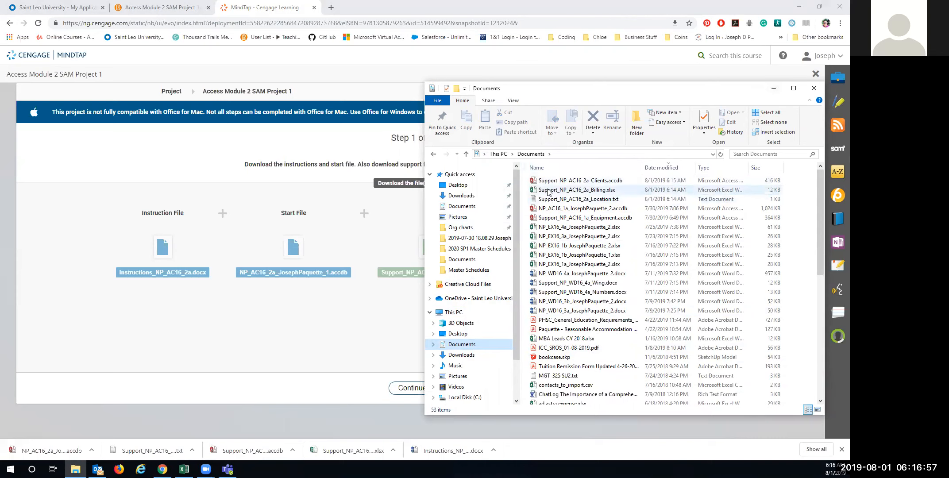
{"action": "left_click", "coordinate": [774, 90]}
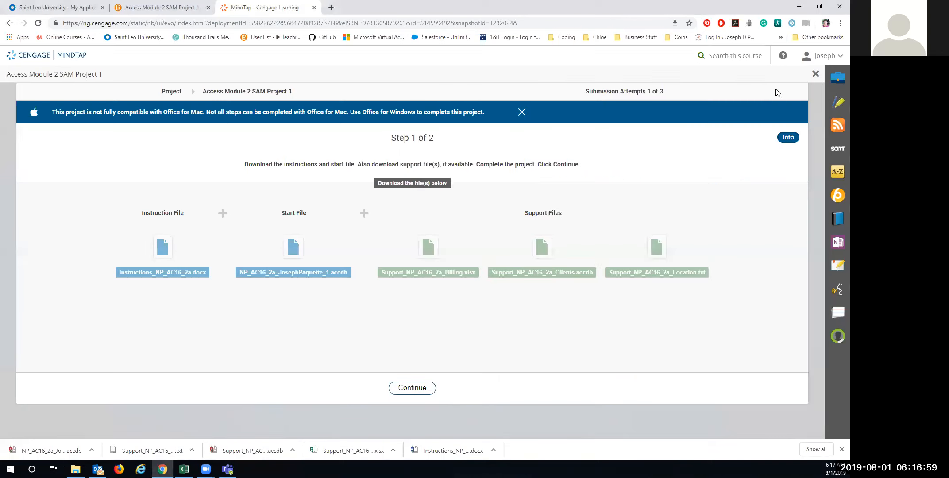
- Open the downloaded instructions document and the NP_AC16_2a start database, and enable the database's content
{"action": "left_click", "coordinate": [461, 450]}
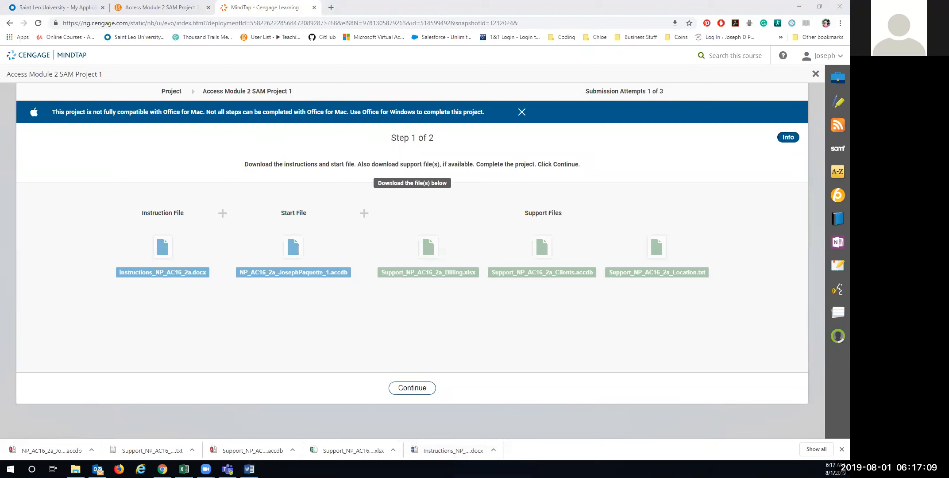
{"action": "left_click", "coordinate": [65, 451]}
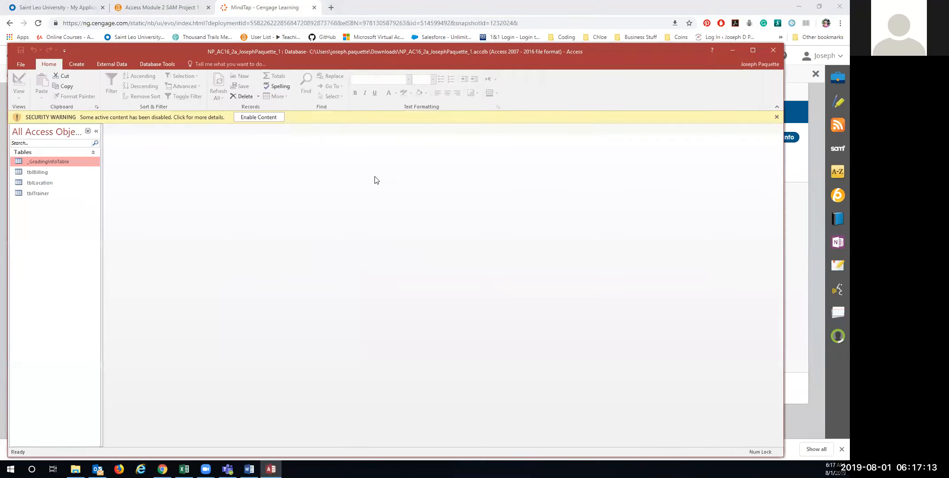
{"action": "left_click", "coordinate": [259, 117]}
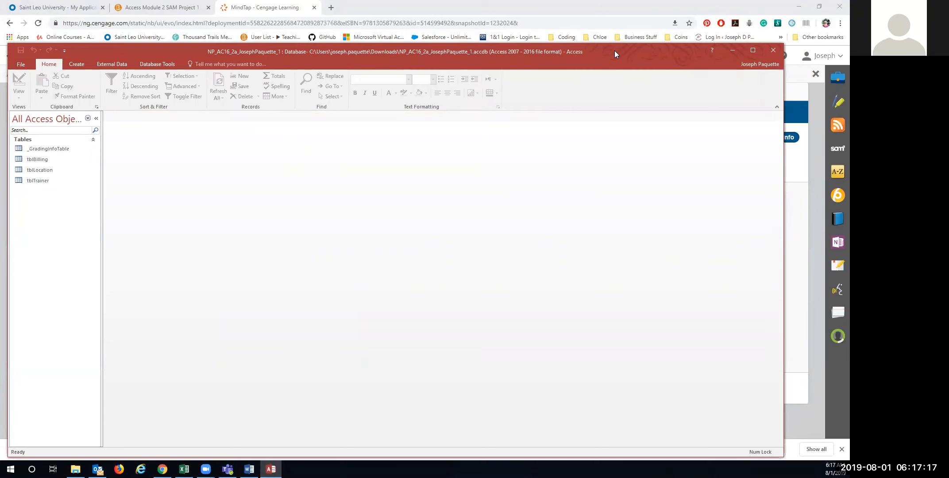
{"action": "left_click_drag", "start_coordinate": [615, 52], "coordinate": [635, 40]}
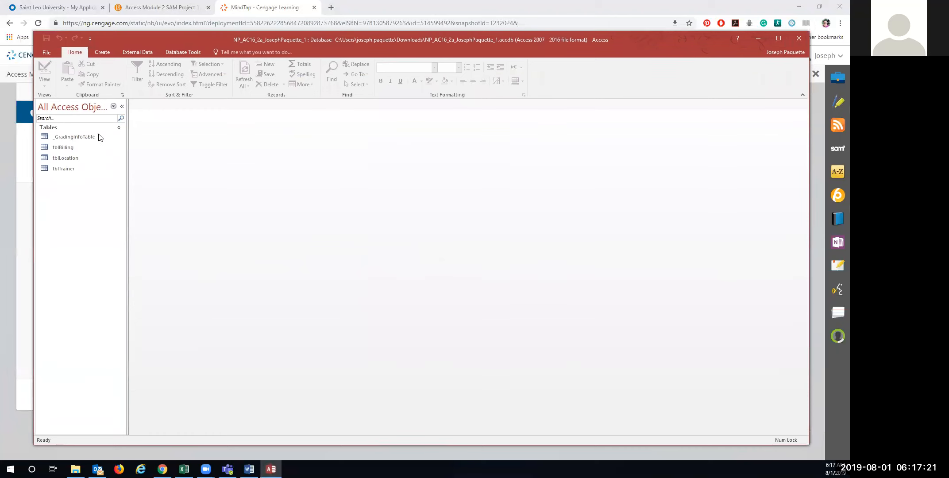
- Save the NP_AC16_2a database to the Documents folder with its file name ending in _2, and enable its content
{"action": "left_click", "coordinate": [50, 54]}
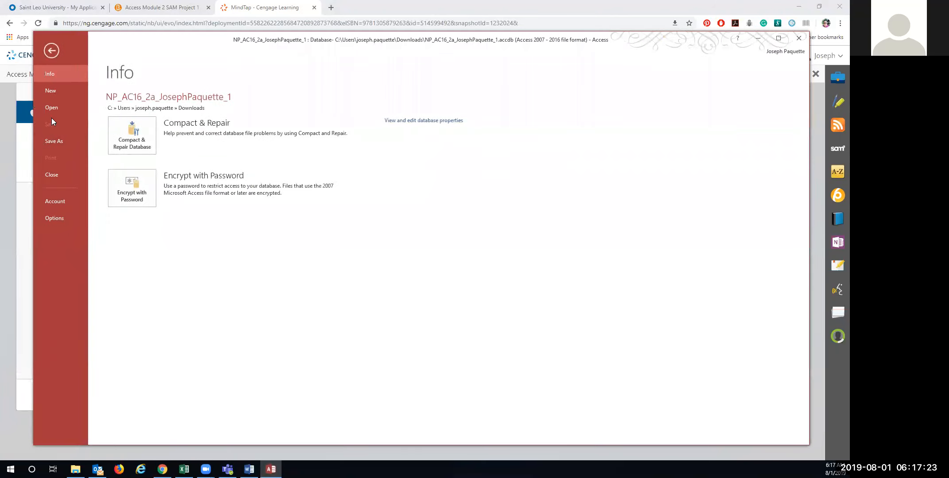
{"action": "left_click", "coordinate": [50, 141]}
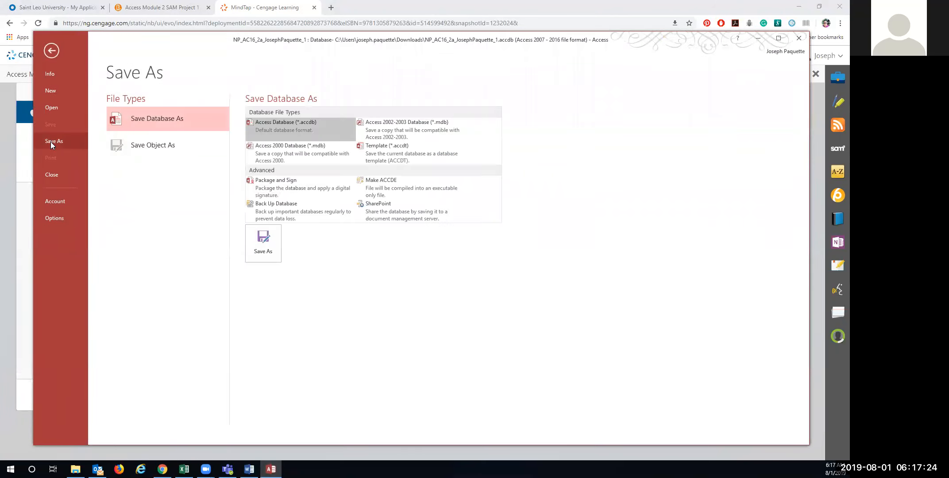
{"action": "left_click", "coordinate": [261, 237]}
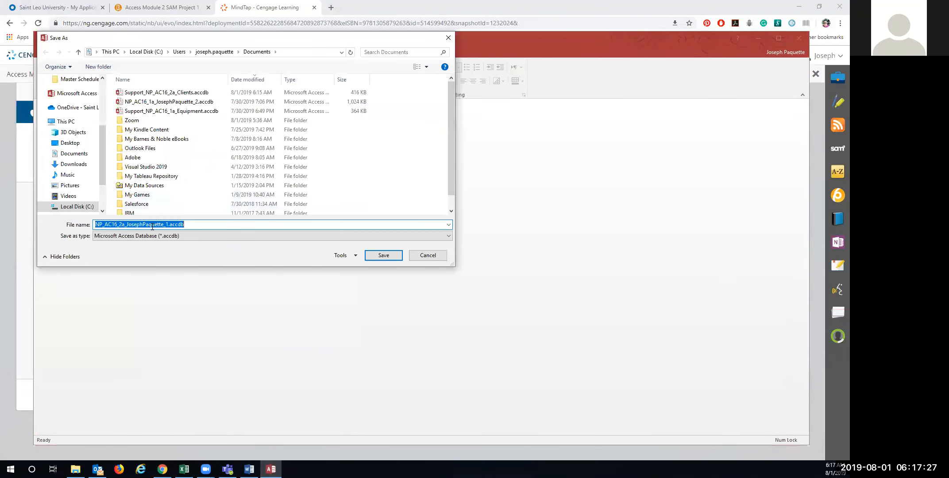
{"action": "left_click_drag", "start_coordinate": [166, 223], "coordinate": [168, 221]}
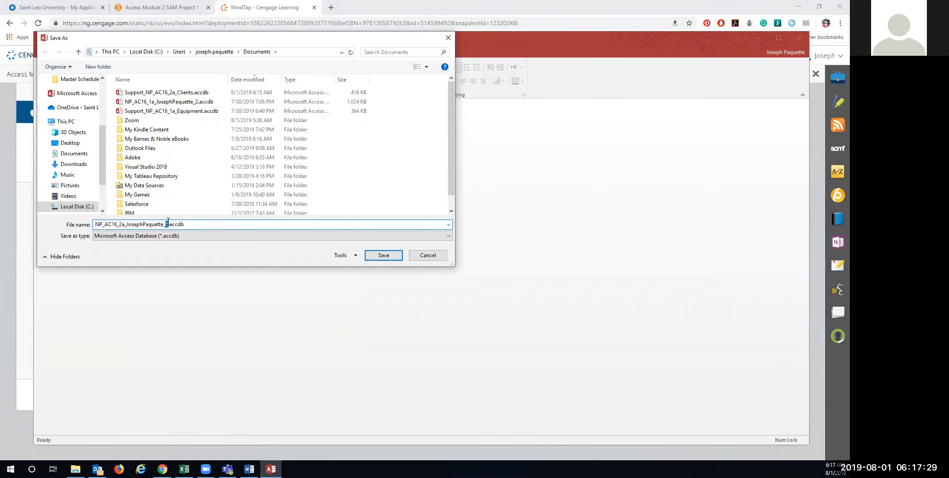
{"action": "type", "text": "2"}
{"action": "left_click", "coordinate": [375, 256]}
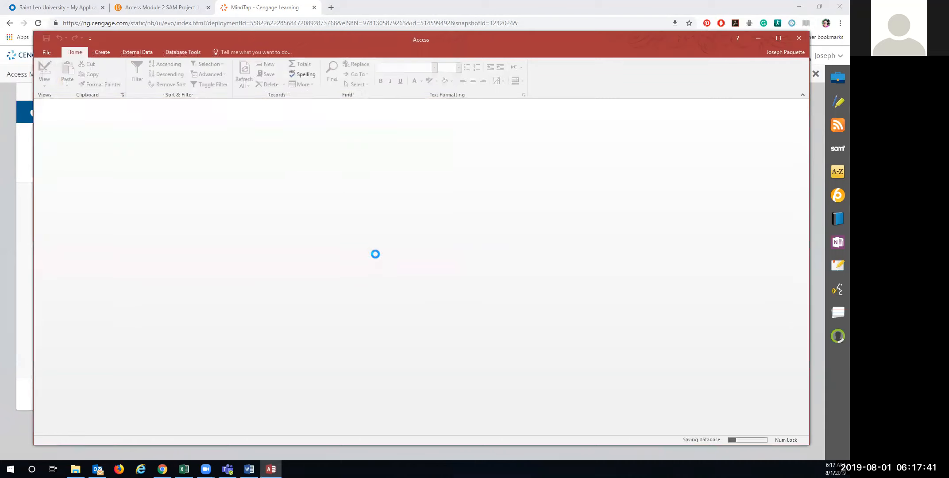
{"action": "left_click", "coordinate": [284, 105]}
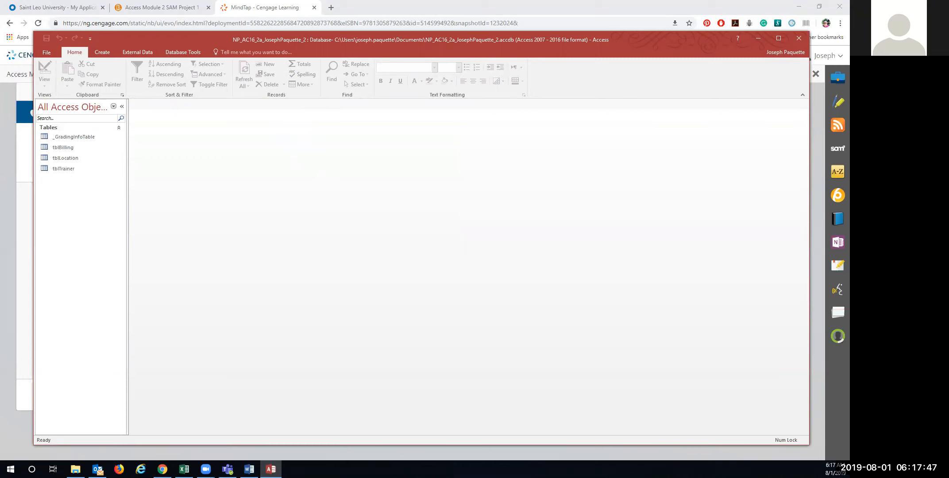
- Open the _GradingInfoTable table to check the student's name in it, and close the table
{"action": "left_click", "coordinate": [84, 137]}
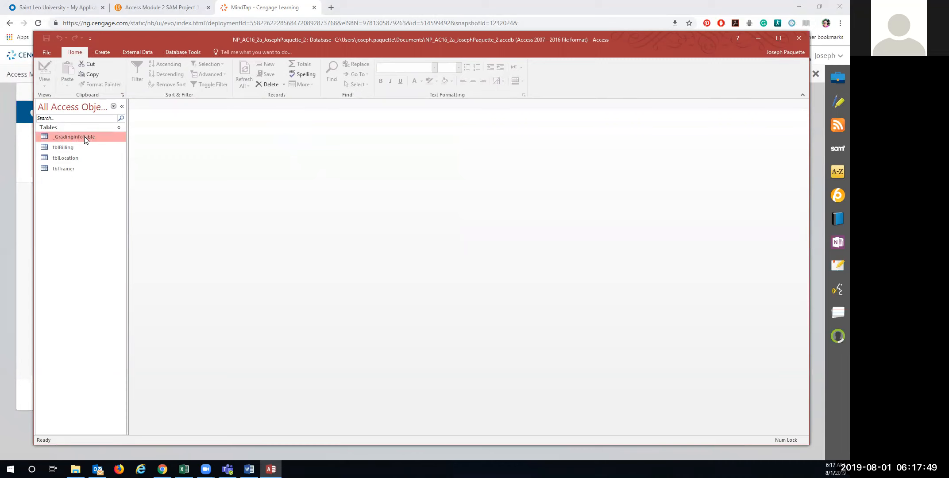
{"action": "double_click", "coordinate": [83, 137]}
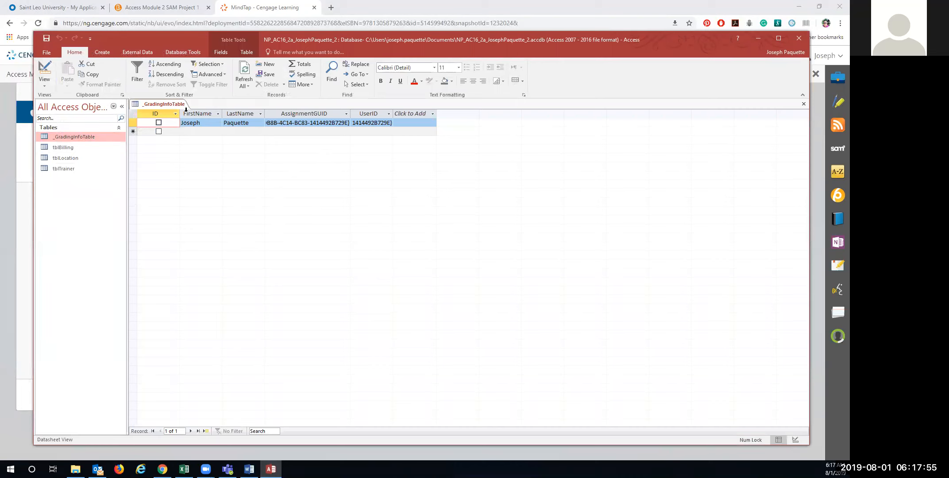
{"action": "right_click", "coordinate": [171, 104]}
{"action": "left_click", "coordinate": [186, 119]}
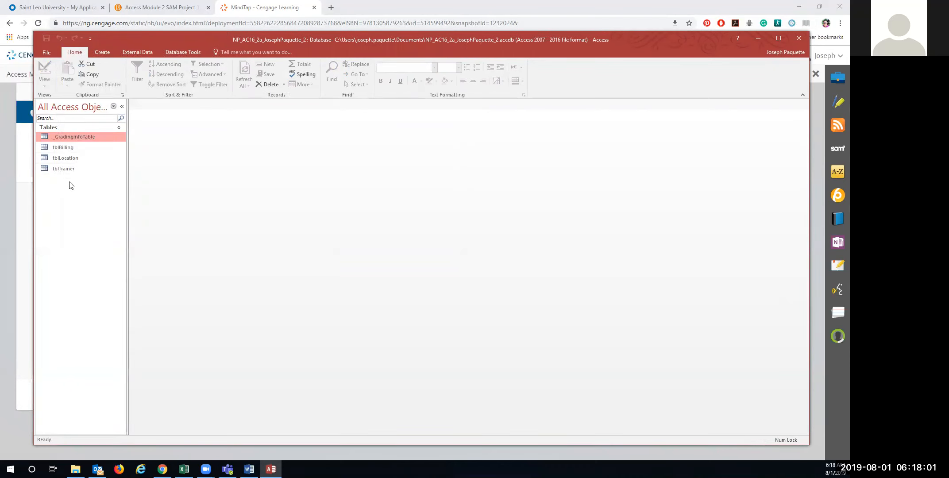
- Open the tblTrainer table in Design view and make TrainerID its primary key
{"action": "double_click", "coordinate": [67, 169]}
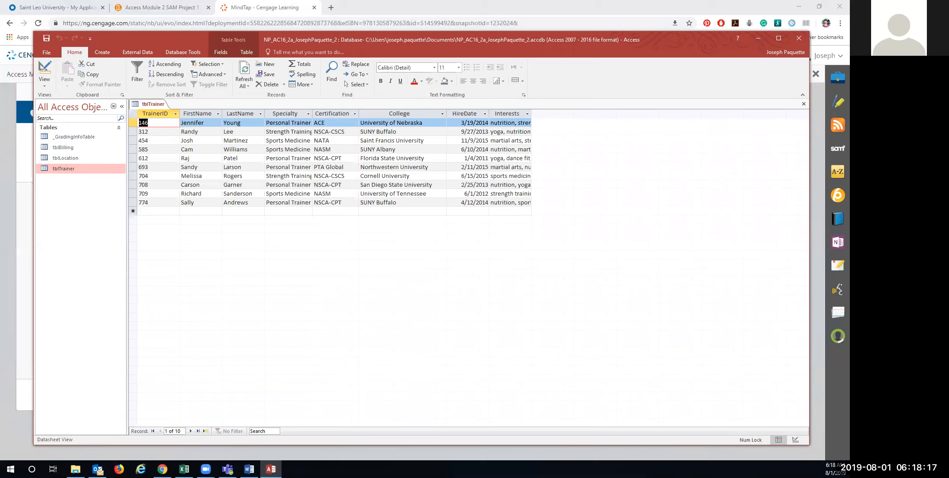
{"action": "left_click", "coordinate": [45, 82]}
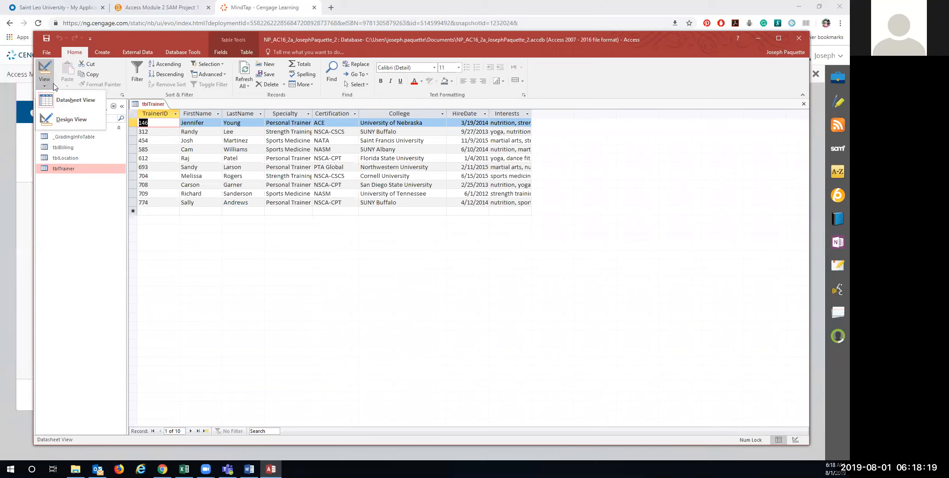
{"action": "left_click", "coordinate": [52, 119]}
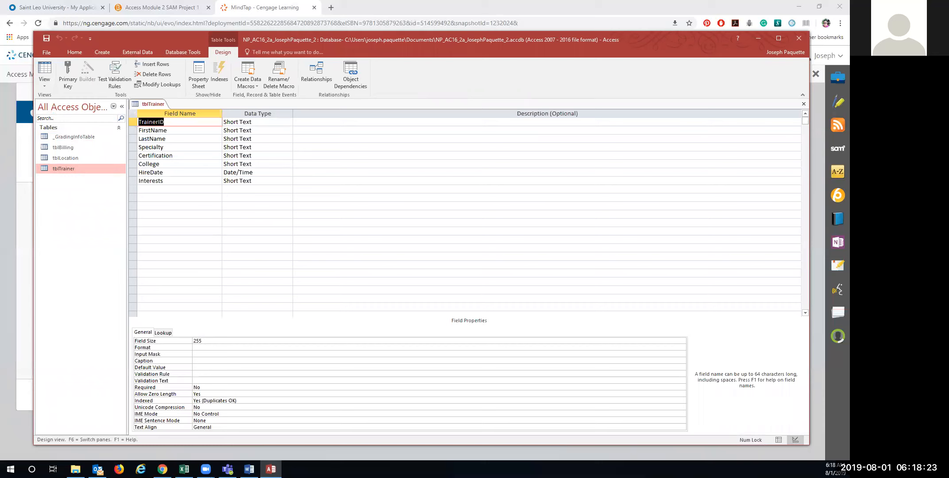
{"action": "left_click", "coordinate": [44, 86]}
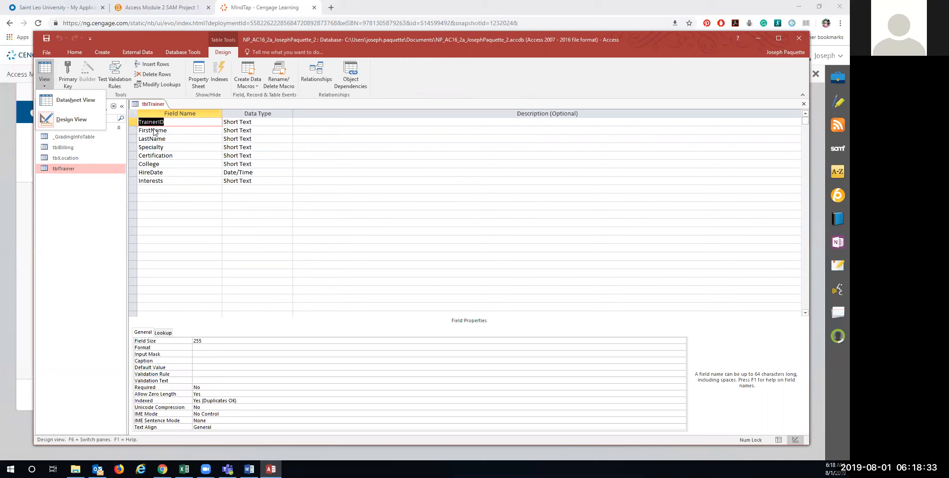
{"action": "left_click", "coordinate": [68, 72]}
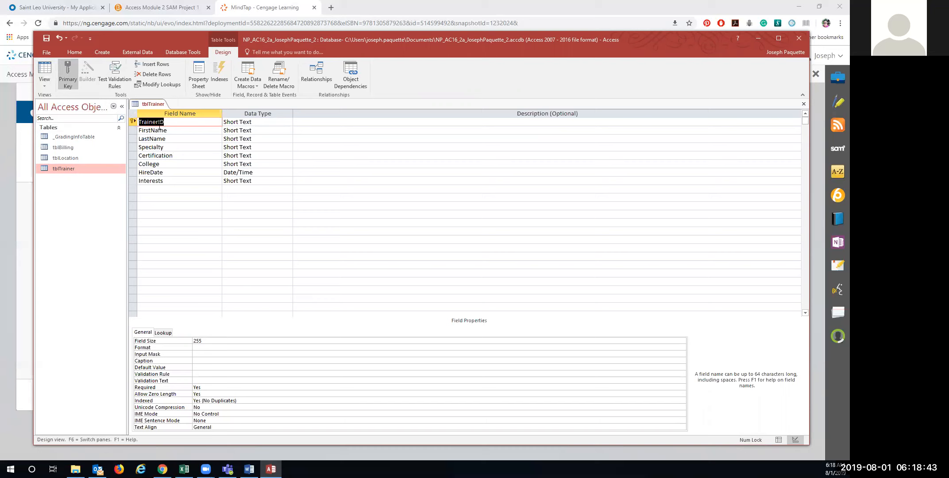
- Set the caption of the TrainerID field to Trainer ID
{"action": "left_click", "coordinate": [198, 360]}
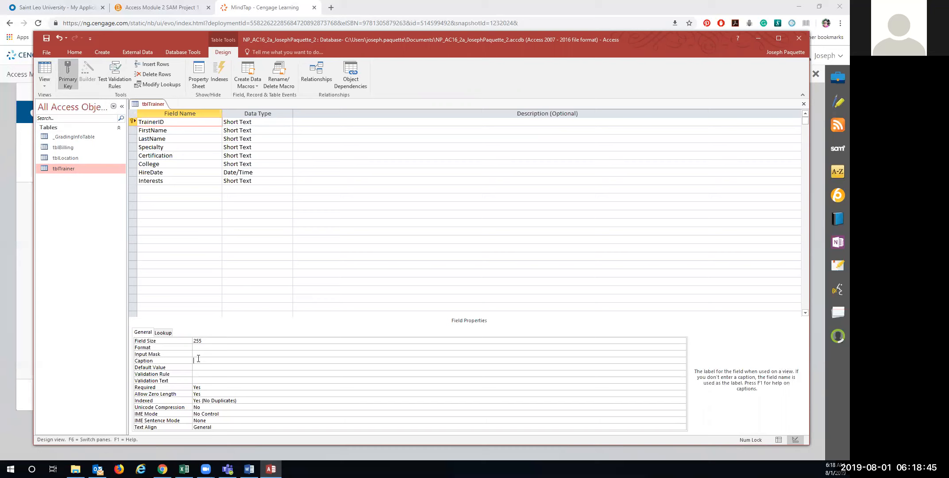
{"action": "type", "text": "Trainer I"}
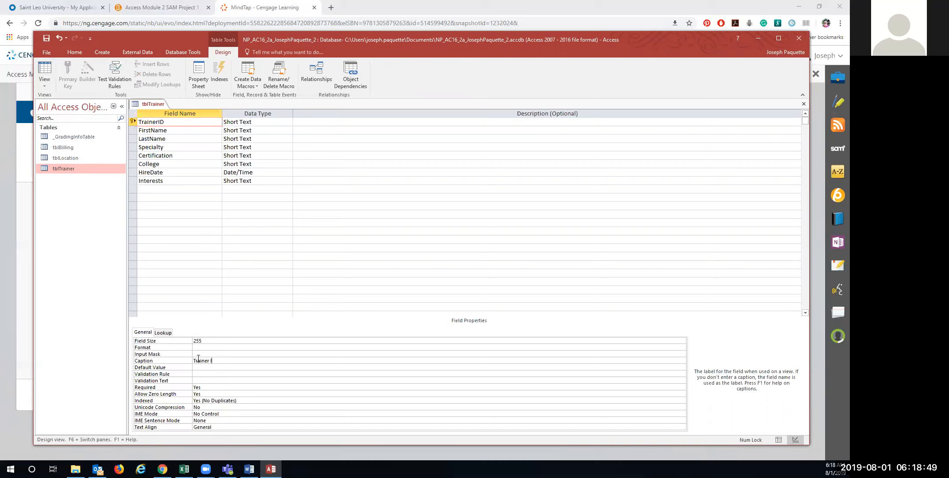
{"action": "type", "text": "D"}
- Set the FirstName field's size to 20 and its caption to First Name
{"action": "left_click", "coordinate": [167, 130]}
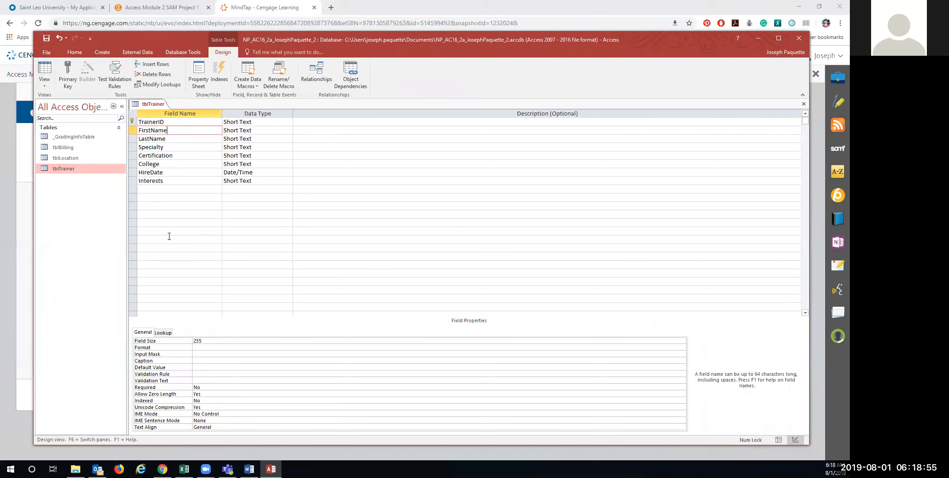
{"action": "left_click_drag", "start_coordinate": [206, 341], "coordinate": [193, 342]}
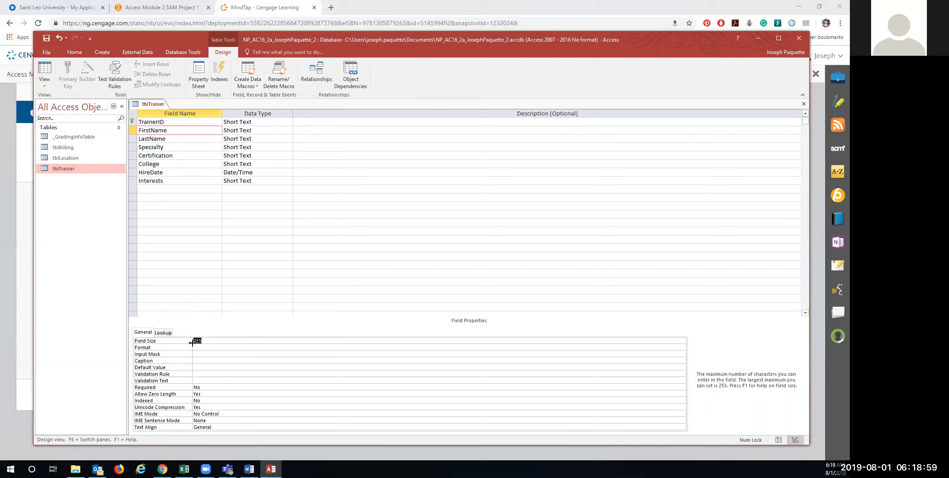
{"action": "type", "text": "20"}
{"action": "left_click", "coordinate": [206, 359]}
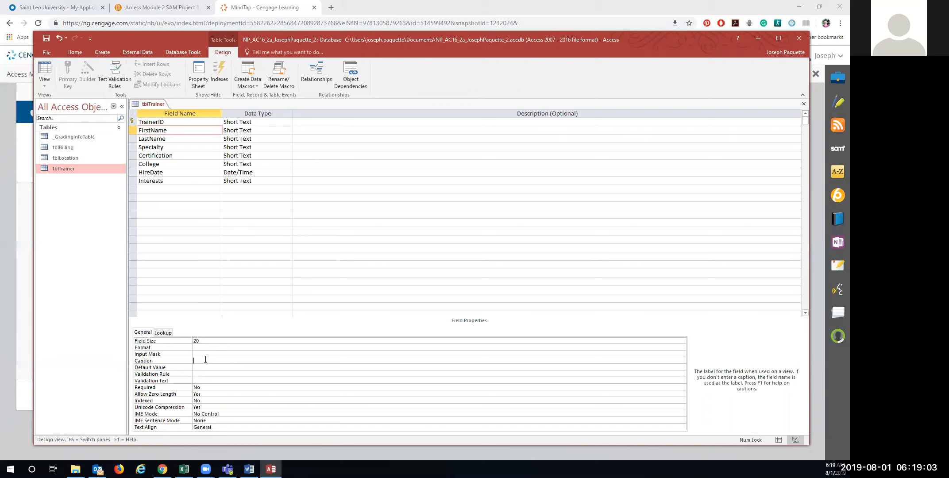
{"action": "type", "text": "First Name"}
- Set the LastName field's size to 25 and its caption to LastName
{"action": "left_click", "coordinate": [174, 138]}
{"action": "left_click", "coordinate": [211, 341]}
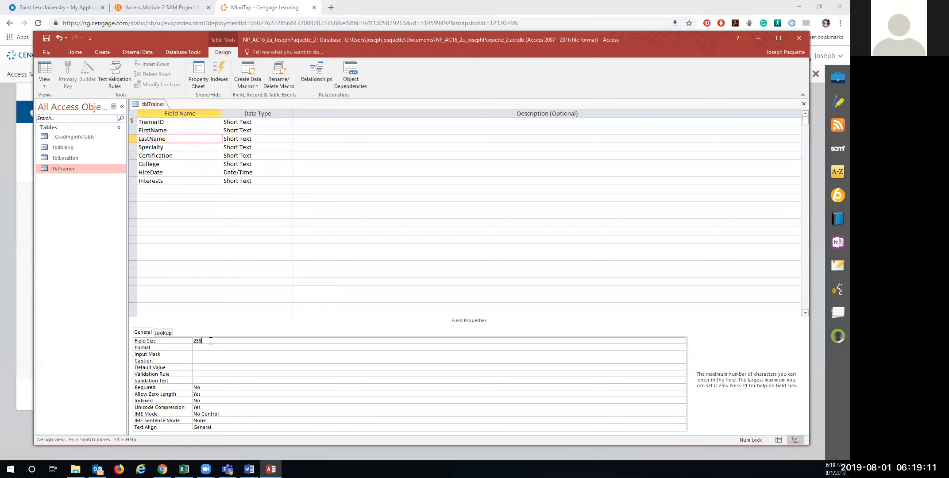
{"action": "left_click", "coordinate": [203, 362]}
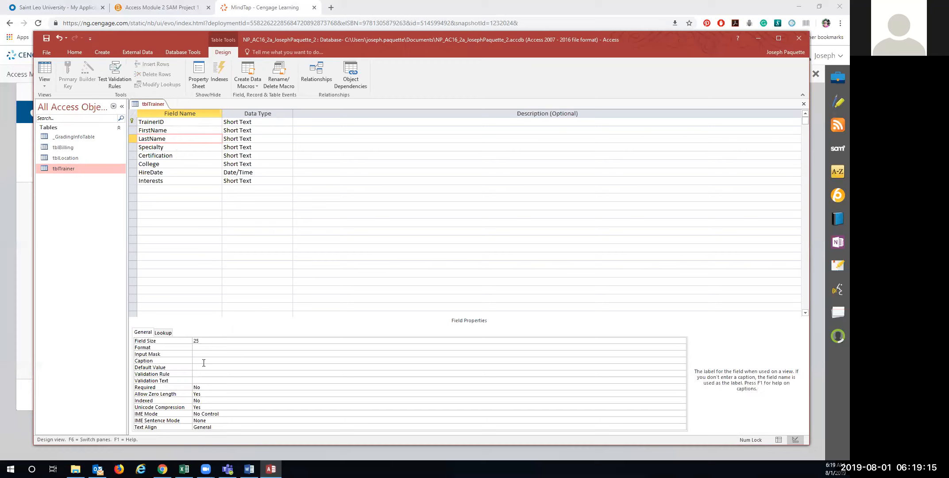
{"action": "type", "text": "LastName"}
- Change the data type of the Interests field to Long Text
{"action": "left_click", "coordinate": [182, 181]}
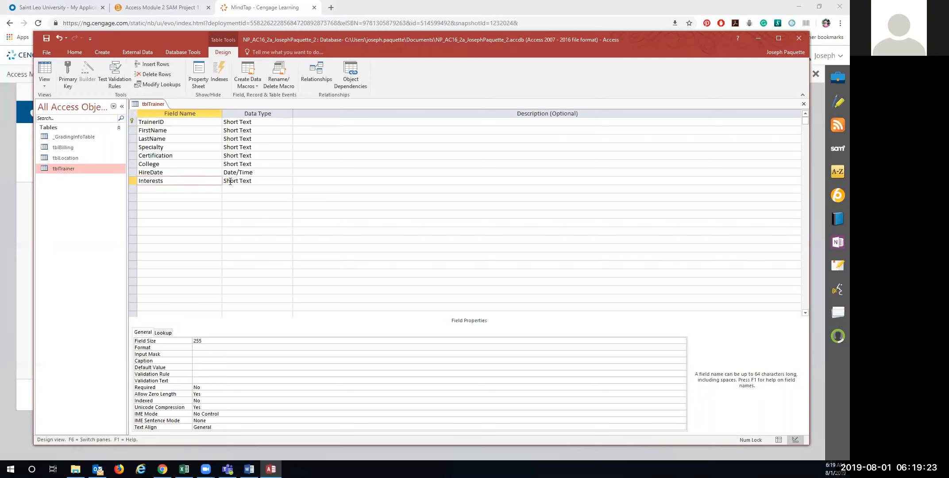
{"action": "left_click", "coordinate": [271, 181]}
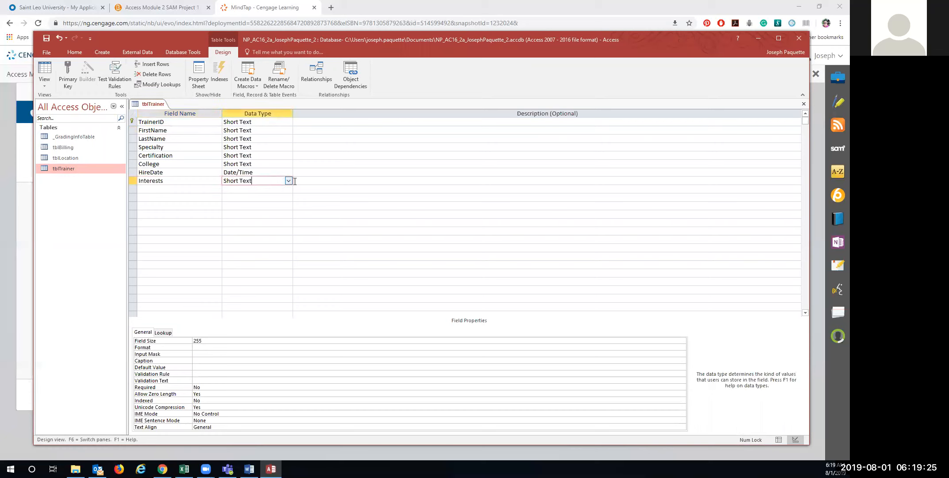
{"action": "left_click", "coordinate": [288, 182]}
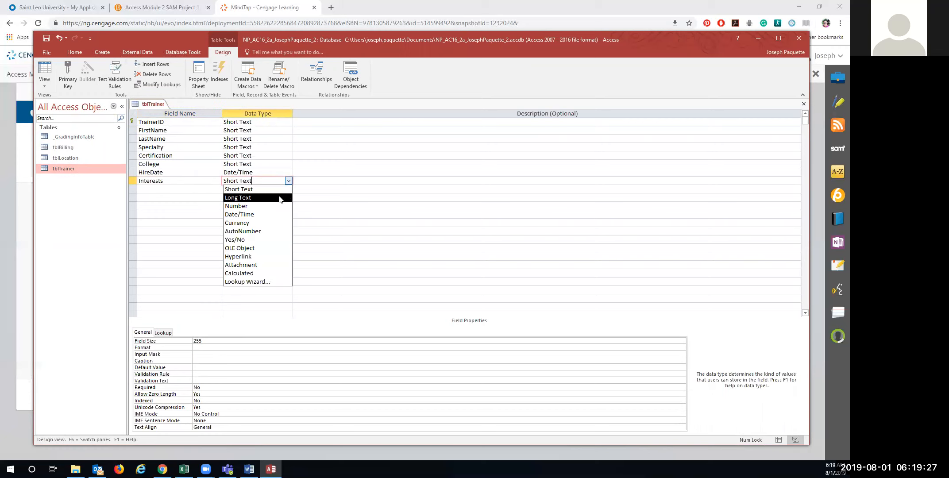
{"action": "left_click", "coordinate": [280, 198]}
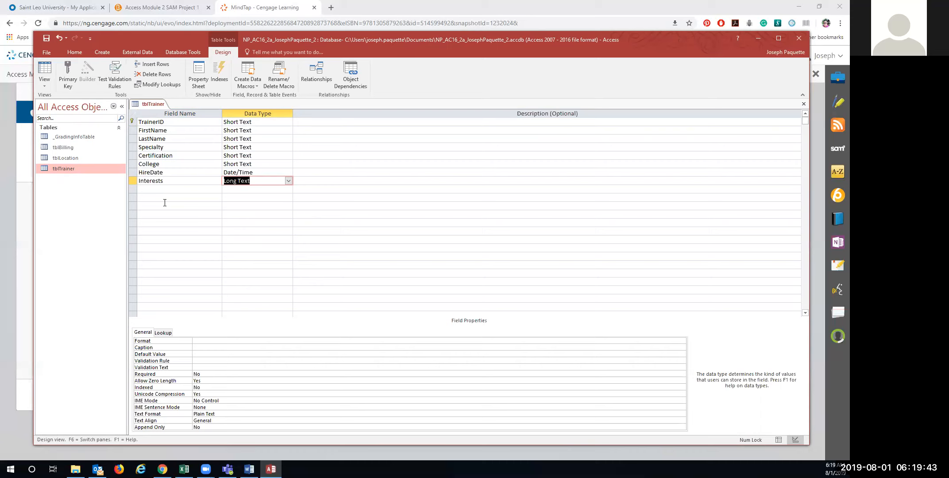
- Add a field named Minors below Interests with the Yes/No data type
{"action": "left_click", "coordinate": [133, 191]}
{"action": "left_click", "coordinate": [153, 191]}
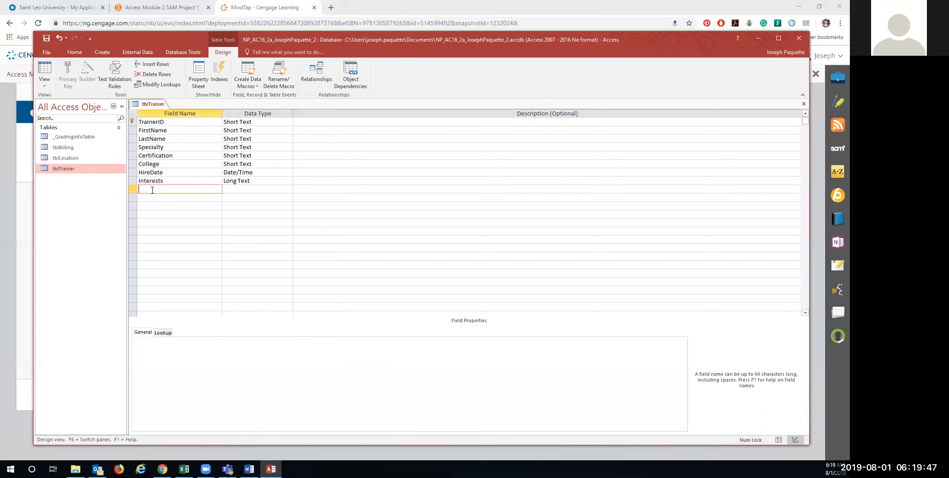
{"action": "type", "text": "Minors"}
{"action": "key", "text": "Tab"}
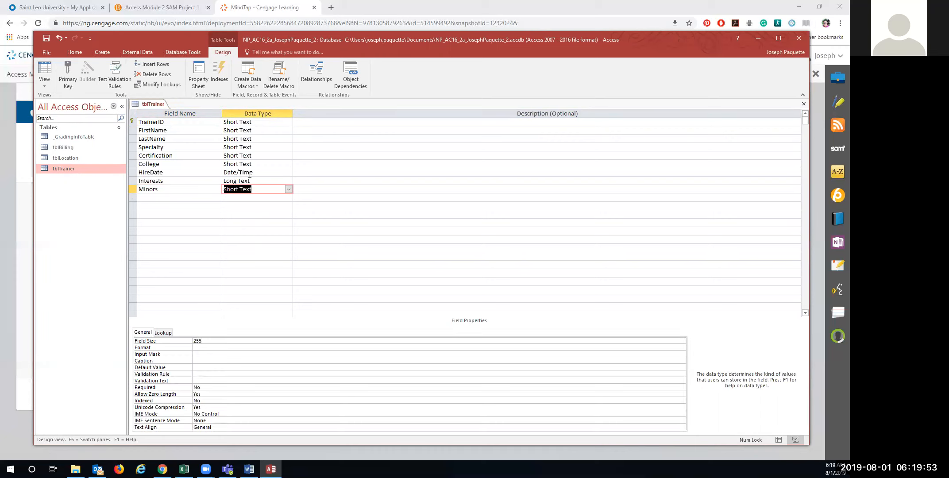
{"action": "left_click", "coordinate": [288, 189]}
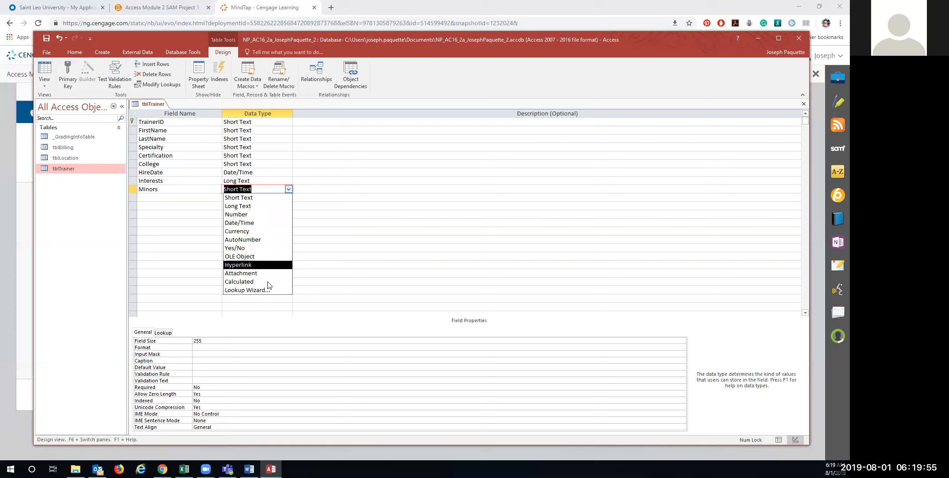
{"action": "left_click", "coordinate": [273, 249]}
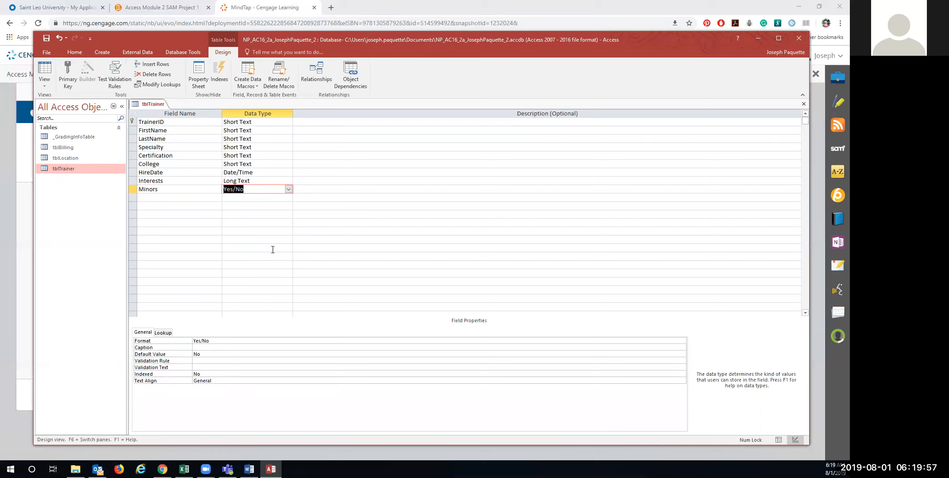
- Keep the Minors field's format as Yes/No and set its caption to Accepts Minors
{"action": "left_click", "coordinate": [210, 342]}
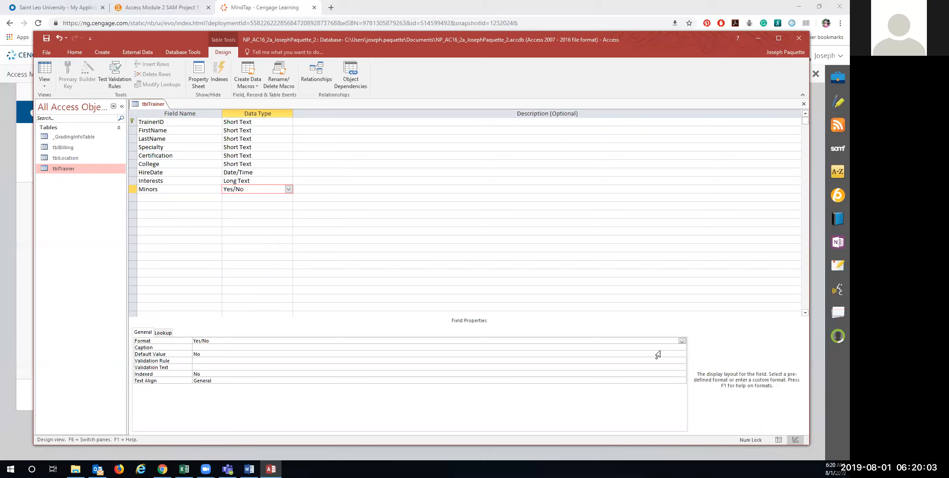
{"action": "left_click", "coordinate": [682, 341]}
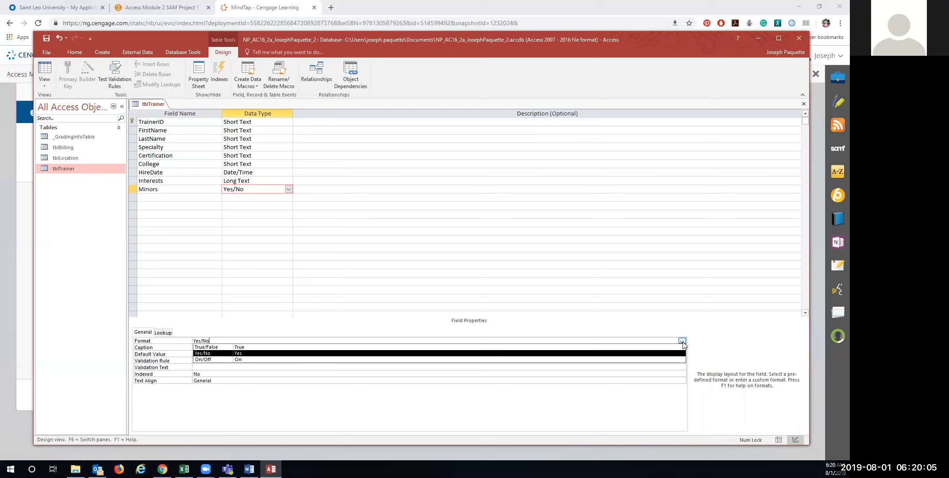
{"action": "left_click", "coordinate": [682, 342]}
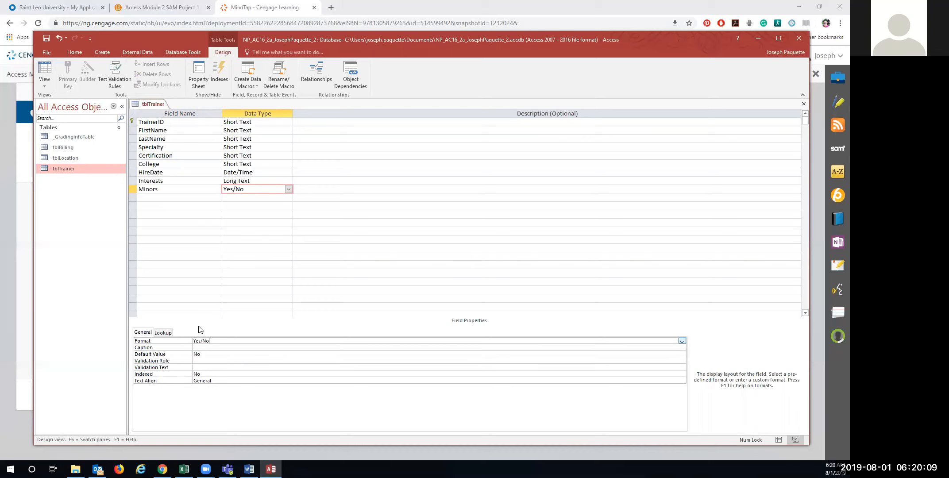
{"action": "left_click", "coordinate": [210, 346]}
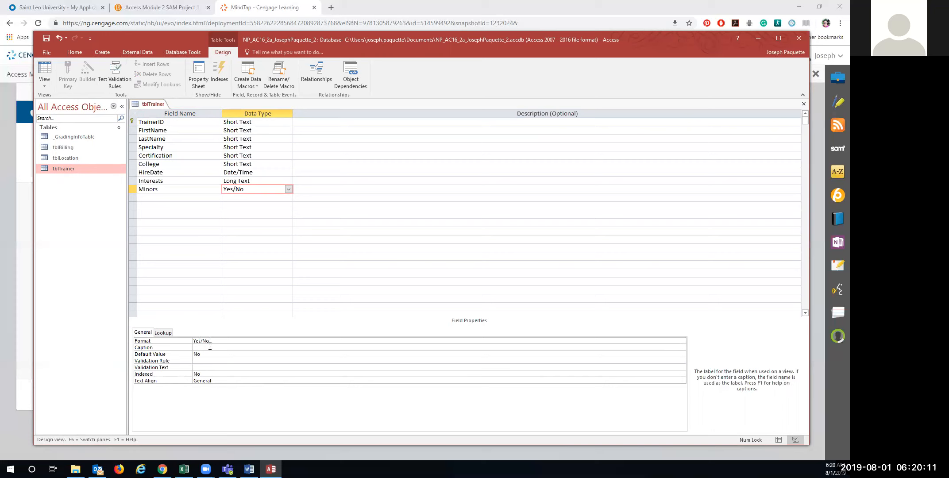
{"action": "type", "text": "Acceptt Minors"}
- Delete the College field from tblTrainer and confirm its permanent removal
{"action": "key", "text": "alt+Tab"}
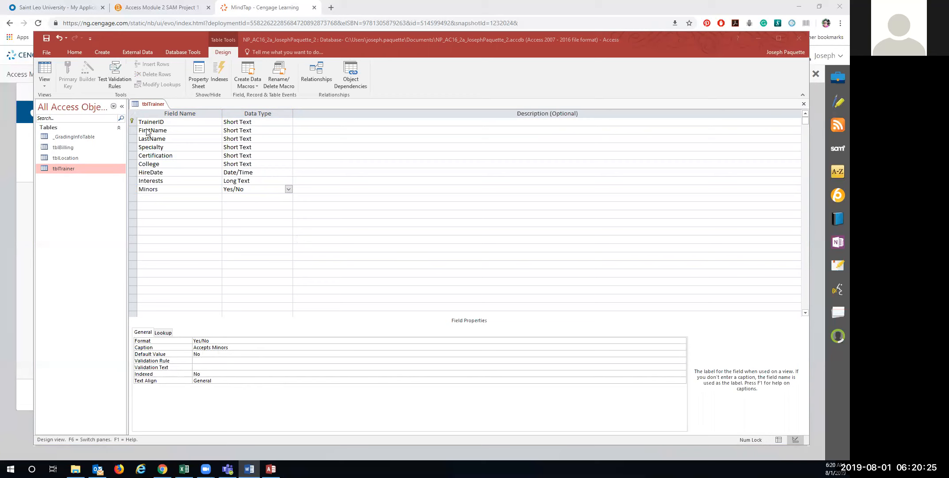
{"action": "left_click", "coordinate": [134, 163]}
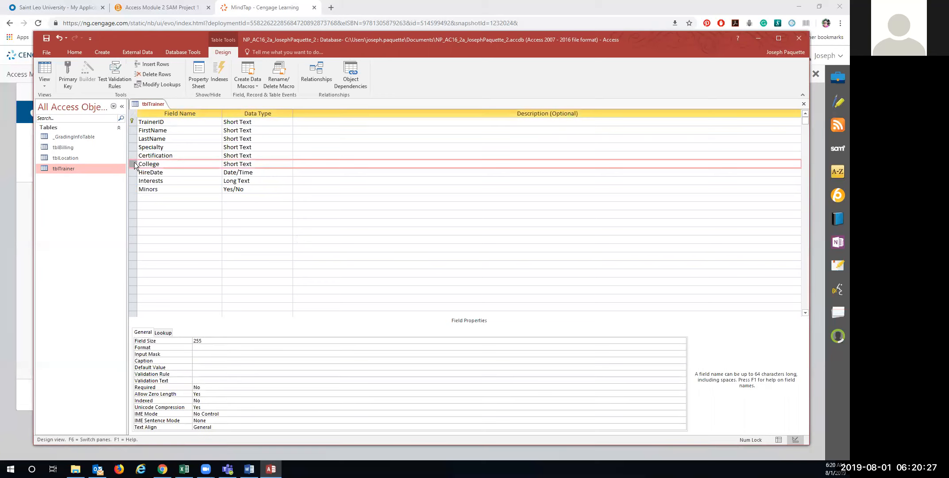
{"action": "left_click", "coordinate": [157, 75]}
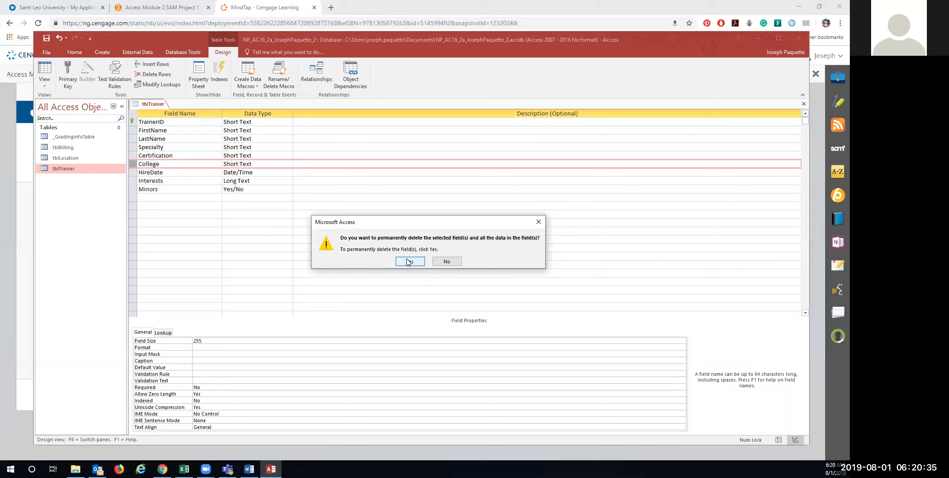
{"action": "left_click", "coordinate": [408, 262]}
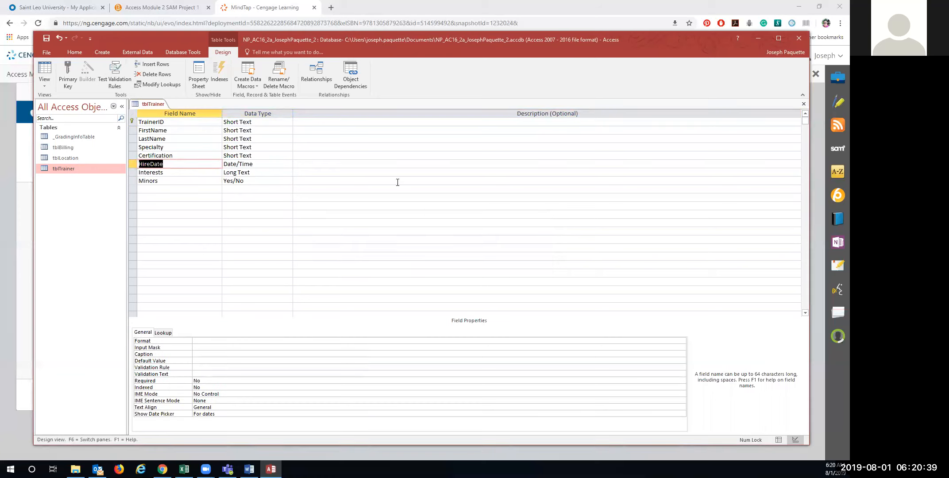
- Save the tblTrainer design changes and, in Datasheet View, move the Interests column between Certification and HireDate
{"action": "left_click", "coordinate": [45, 83]}
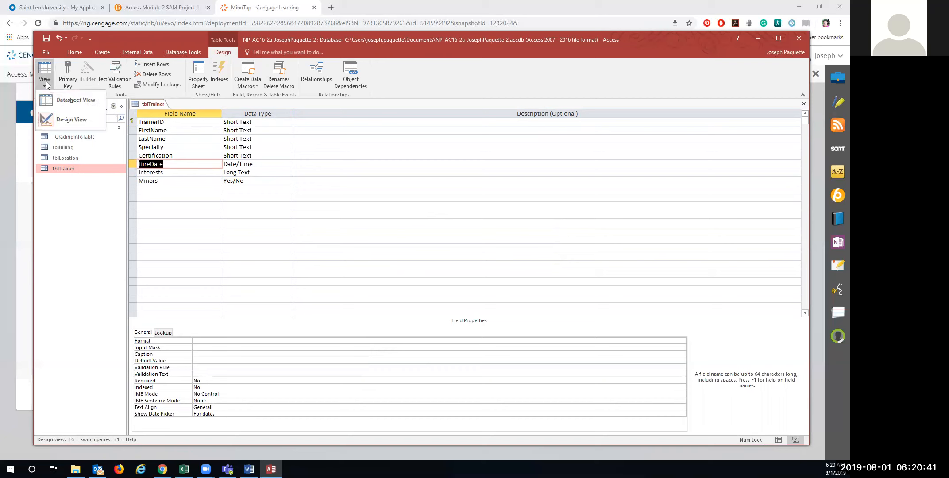
{"action": "left_click", "coordinate": [70, 100]}
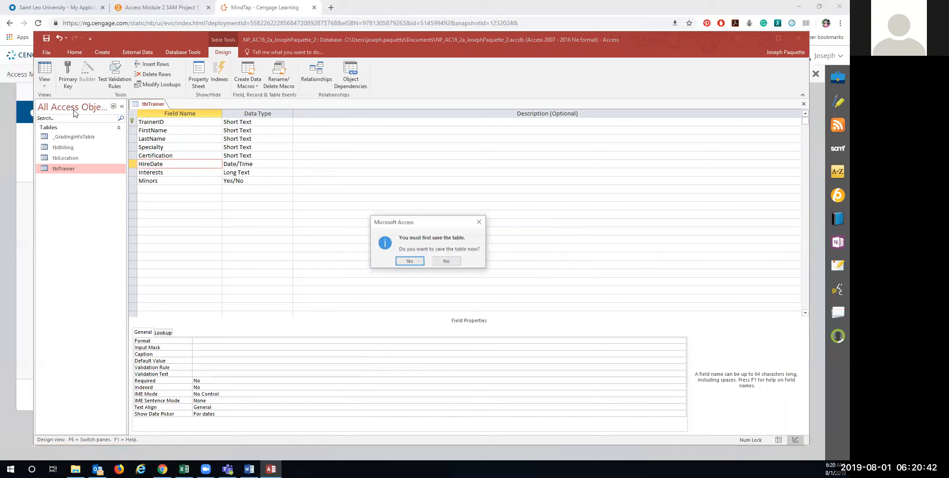
{"action": "left_click", "coordinate": [399, 263]}
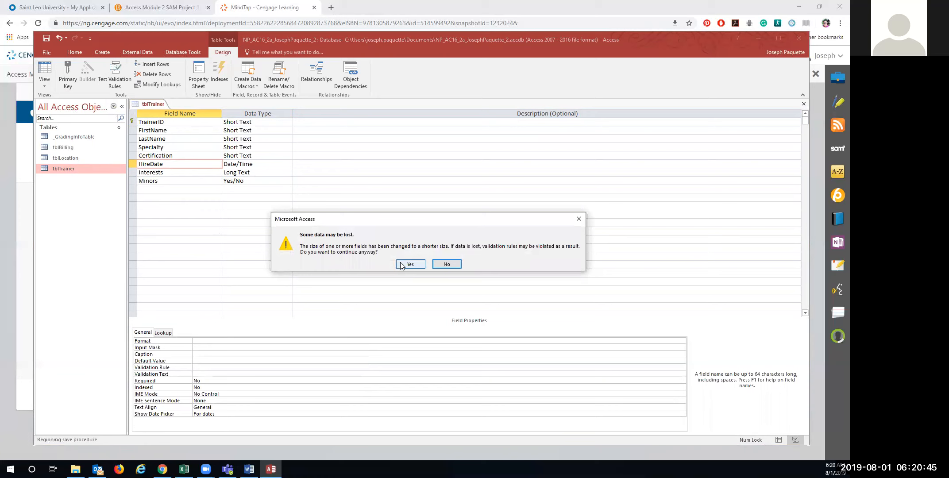
{"action": "left_click", "coordinate": [410, 265]}
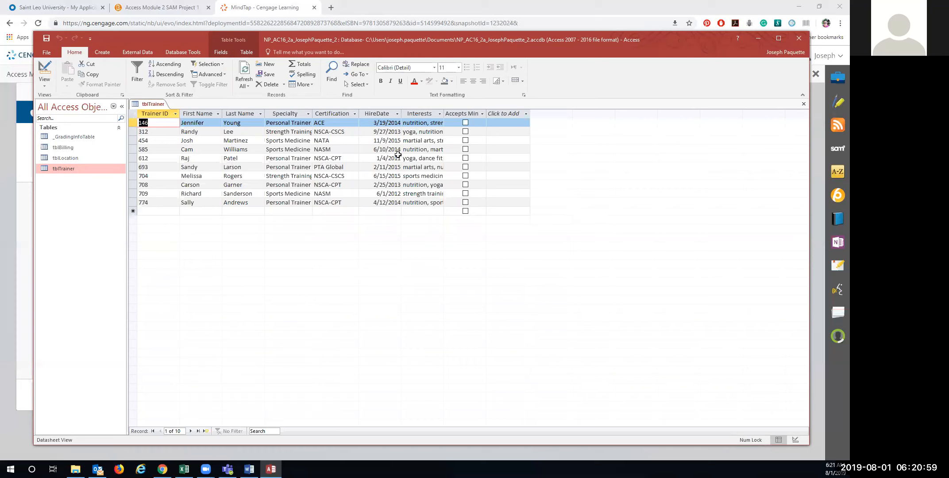
{"action": "left_click", "coordinate": [414, 112]}
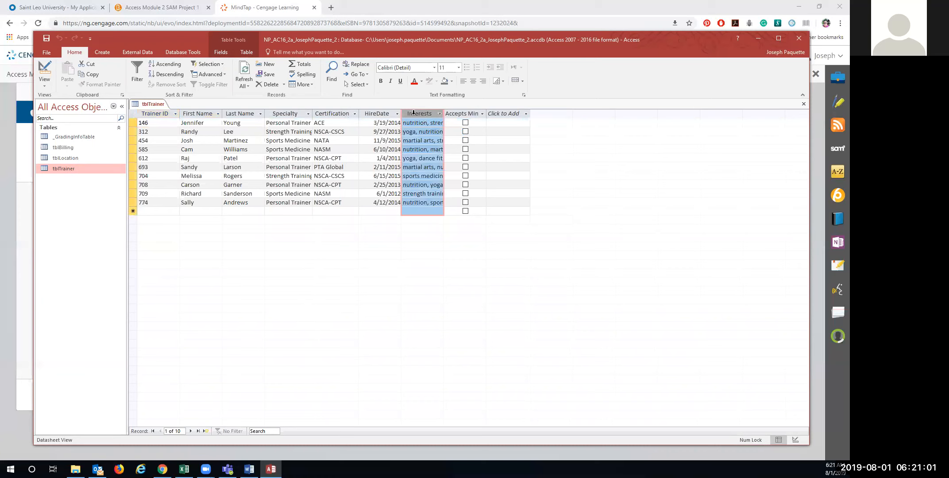
{"action": "left_click_drag", "start_coordinate": [414, 112], "coordinate": [367, 125]}
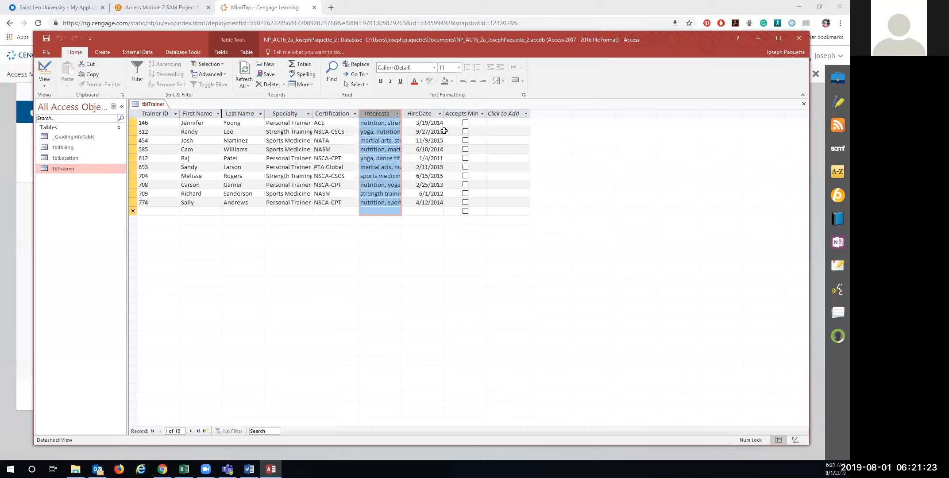
- Mark Accepts Minors as yes for the second, fifth and eighth trainer records
{"action": "left_click", "coordinate": [466, 132]}
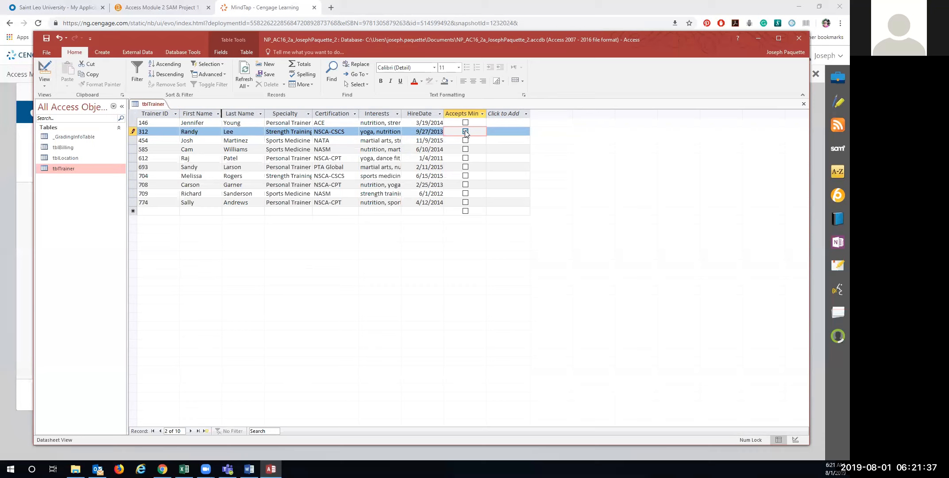
{"action": "left_click", "coordinate": [465, 159]}
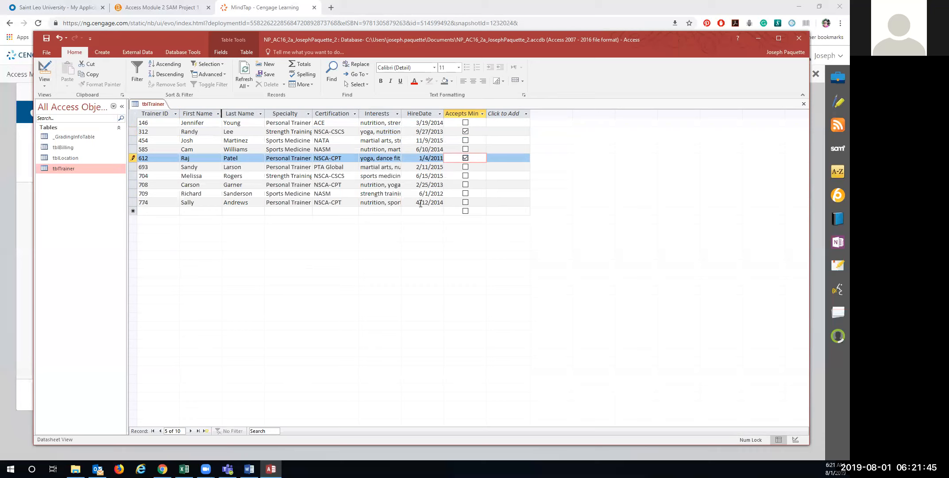
{"action": "left_click", "coordinate": [466, 185]}
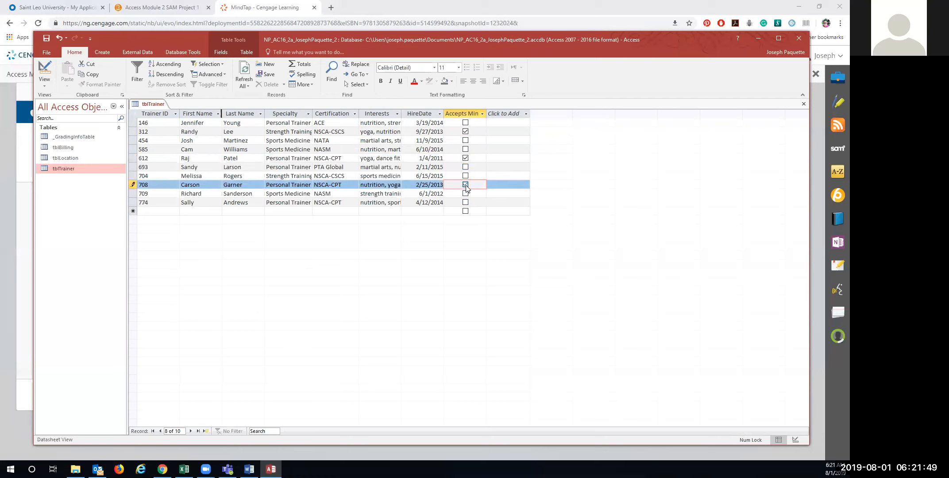
- Save the tblTrainer table and close it
{"action": "right_click", "coordinate": [151, 106]}
{"action": "left_click", "coordinate": [159, 110]}
{"action": "right_click", "coordinate": [157, 106]}
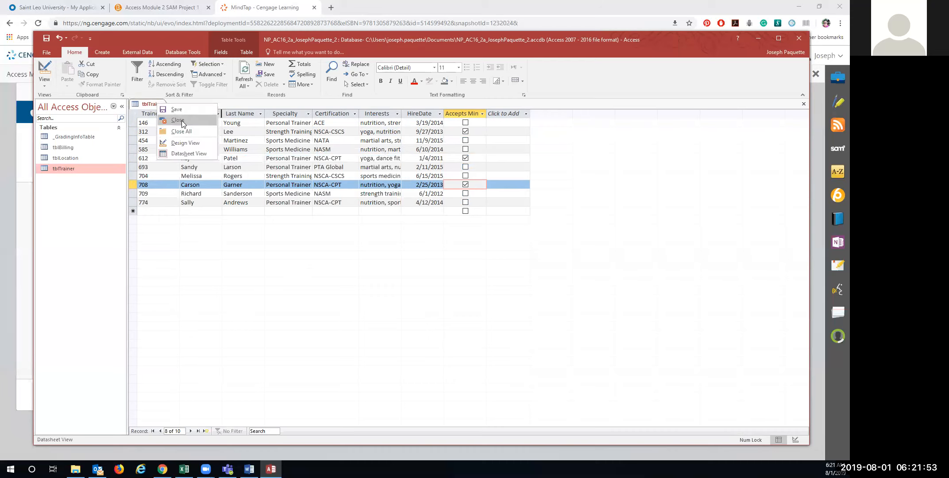
{"action": "left_click", "coordinate": [182, 120]}
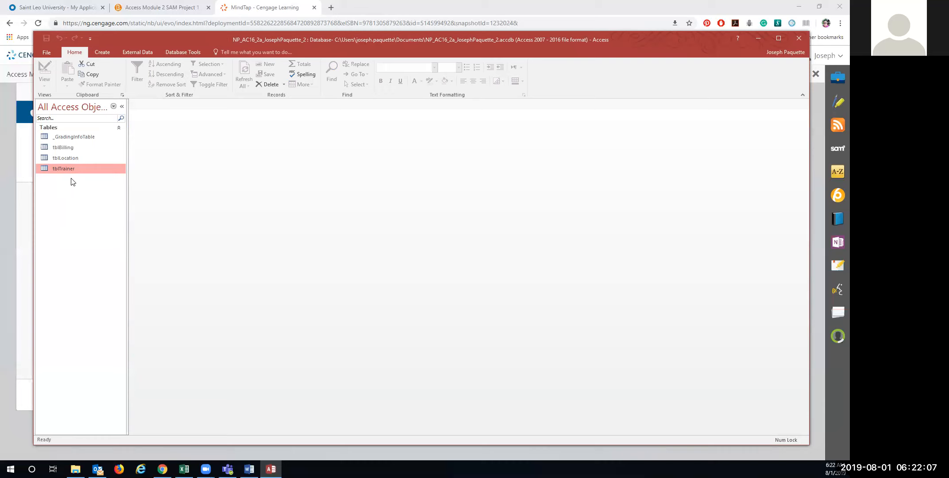
- Start an import from an Access database, using Support_NP_AC16_2a_Clients.accdb in Documents as the source file
{"action": "left_click", "coordinate": [183, 52]}
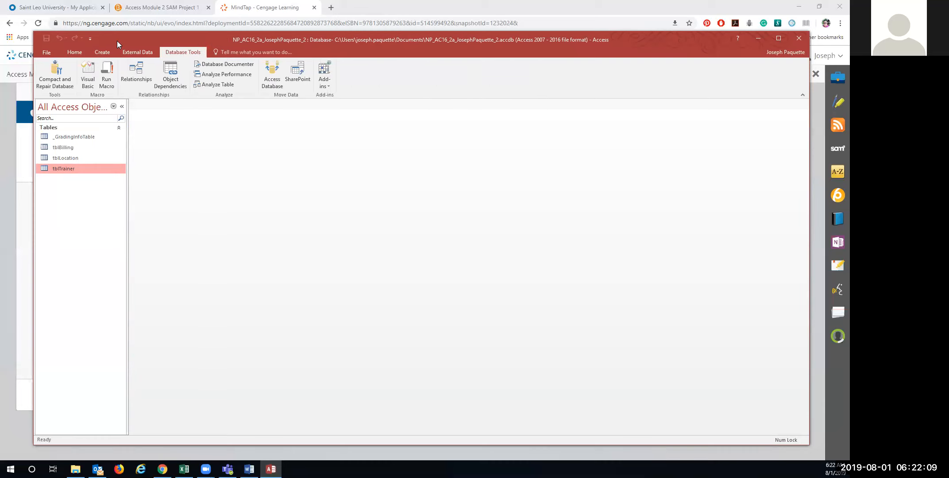
{"action": "left_click", "coordinate": [133, 51]}
{"action": "left_click", "coordinate": [115, 75]}
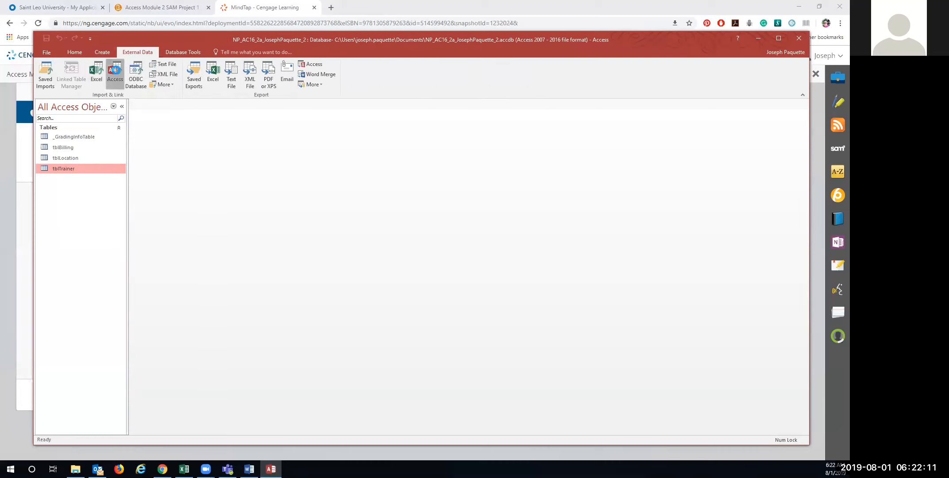
{"action": "left_click", "coordinate": [553, 182]}
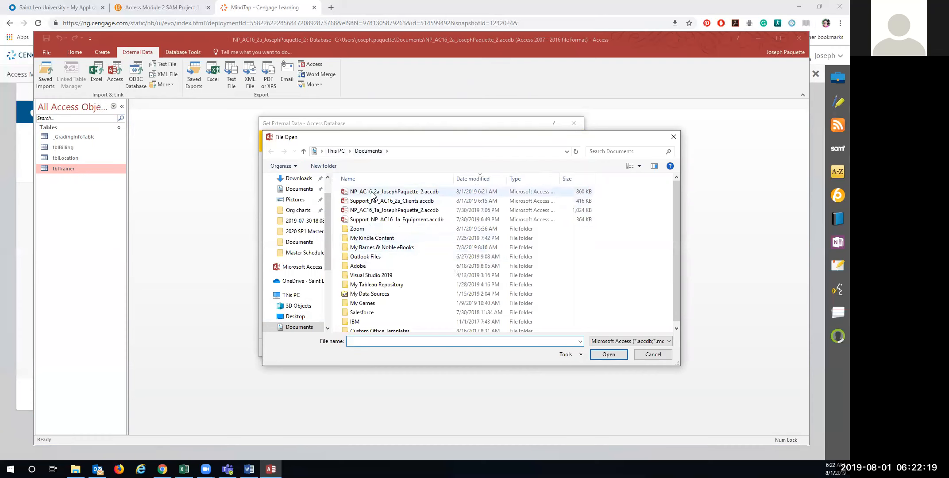
{"action": "left_click", "coordinate": [364, 202]}
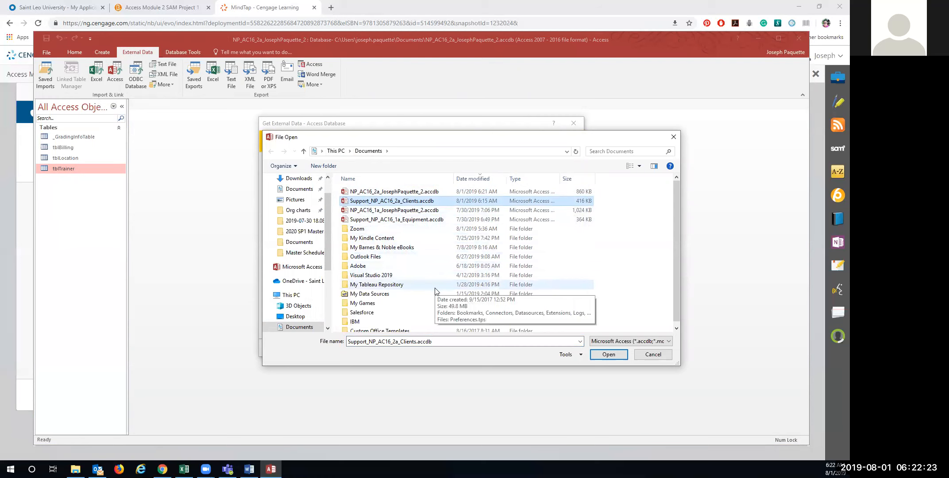
{"action": "left_click", "coordinate": [594, 352]}
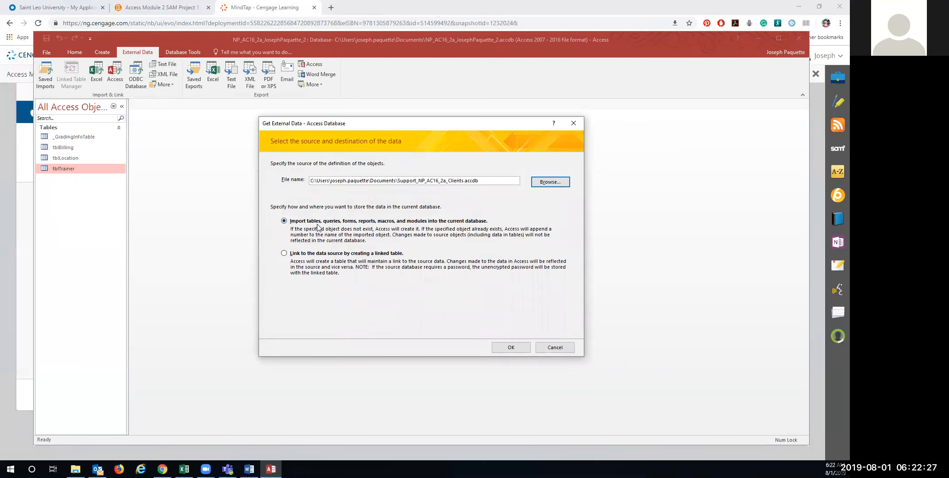
- Import the tblClient table into the current database without saving the import steps
{"action": "left_click", "coordinate": [517, 348]}
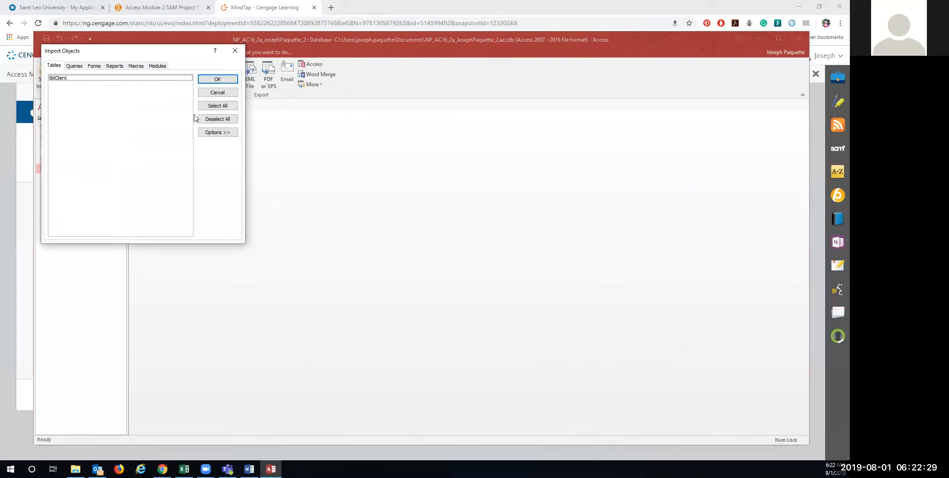
{"action": "left_click", "coordinate": [80, 79]}
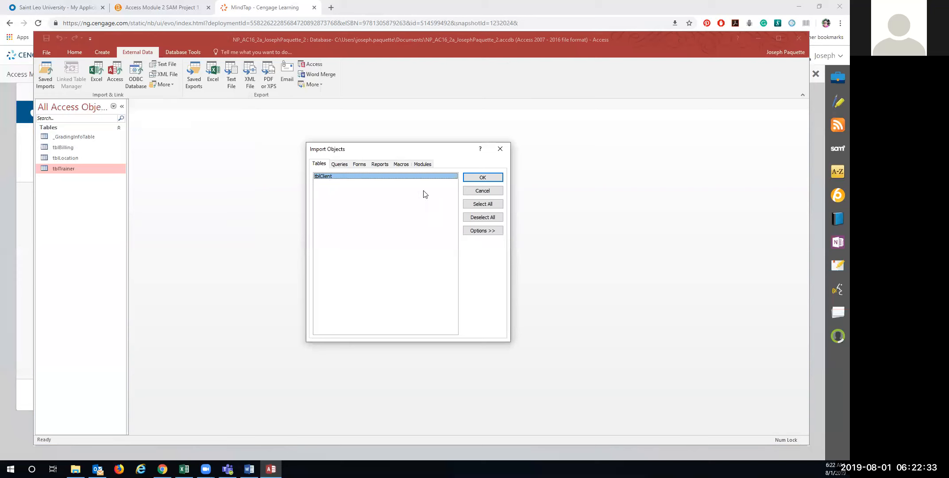
{"action": "left_click", "coordinate": [470, 179]}
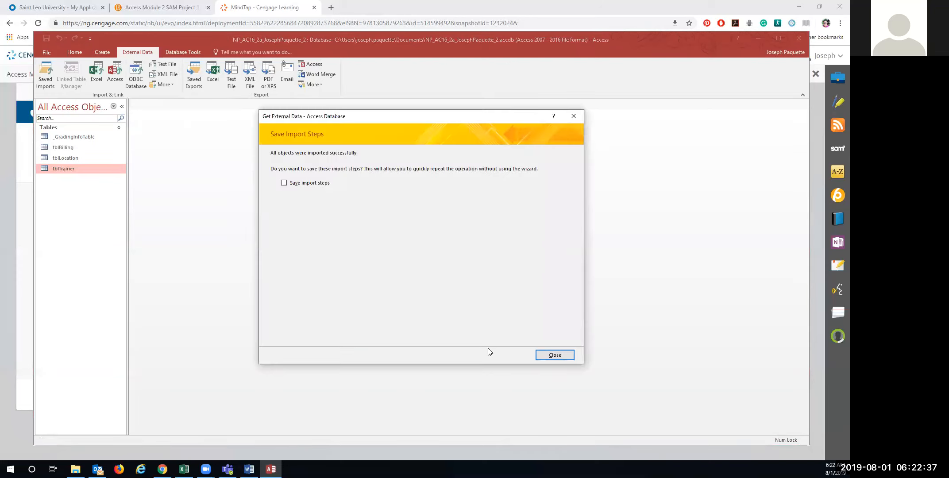
{"action": "left_click", "coordinate": [554, 355]}
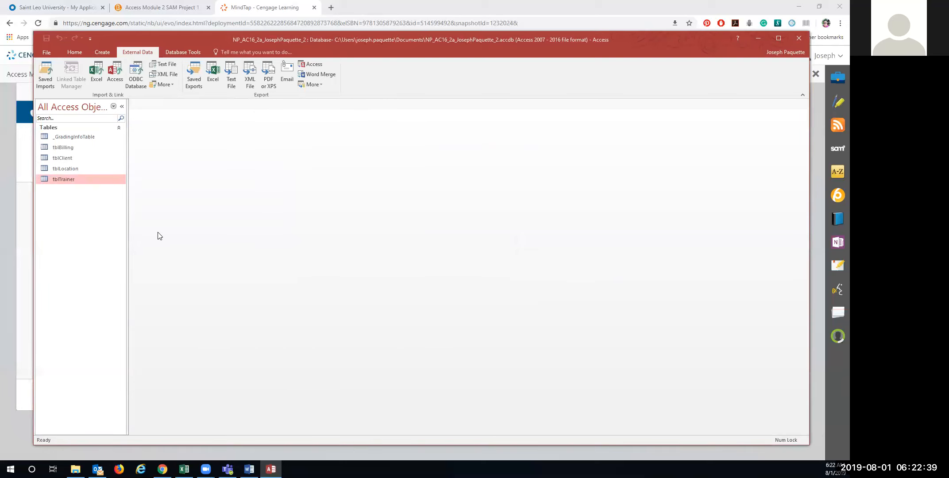
- Open the tblClient table and switch it to Design View
{"action": "double_click", "coordinate": [63, 158]}
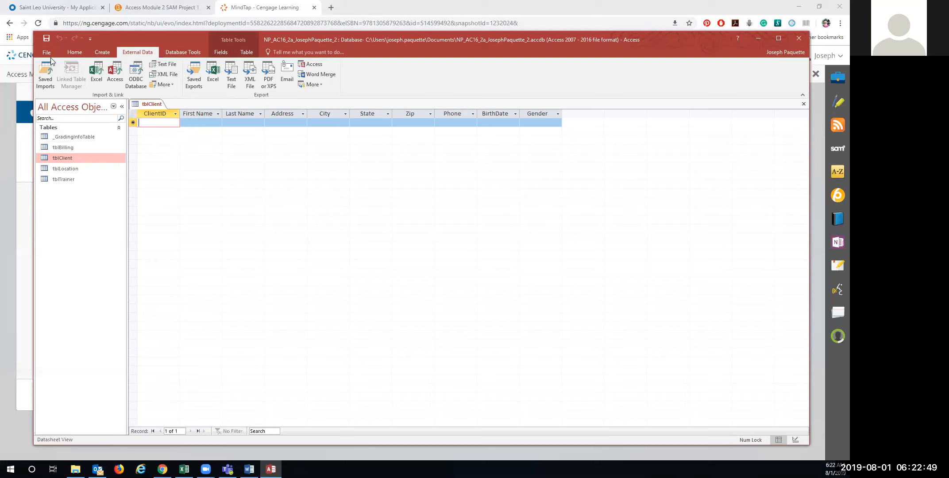
{"action": "left_click", "coordinate": [225, 52]}
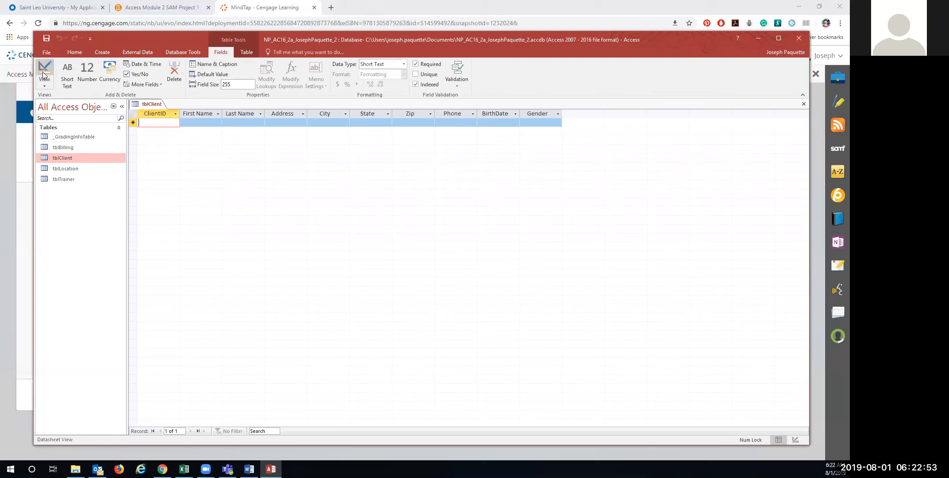
{"action": "left_click", "coordinate": [45, 82]}
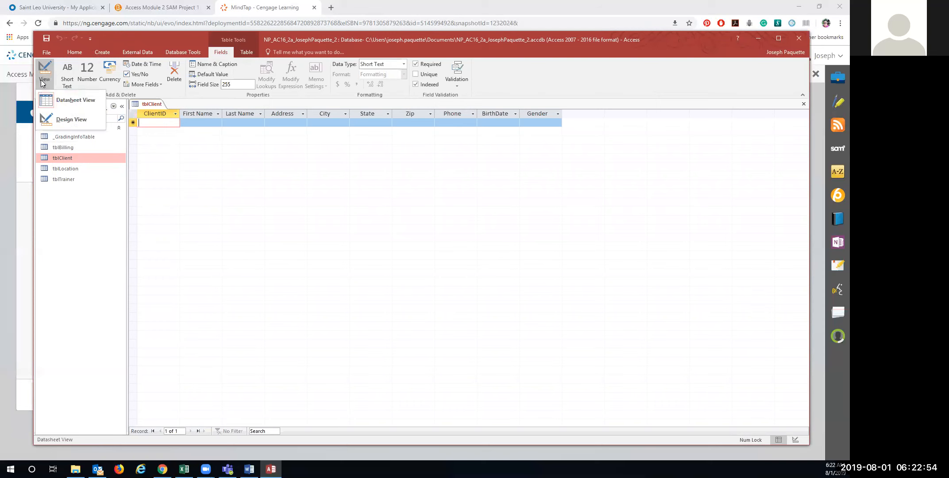
{"action": "left_click", "coordinate": [54, 121]}
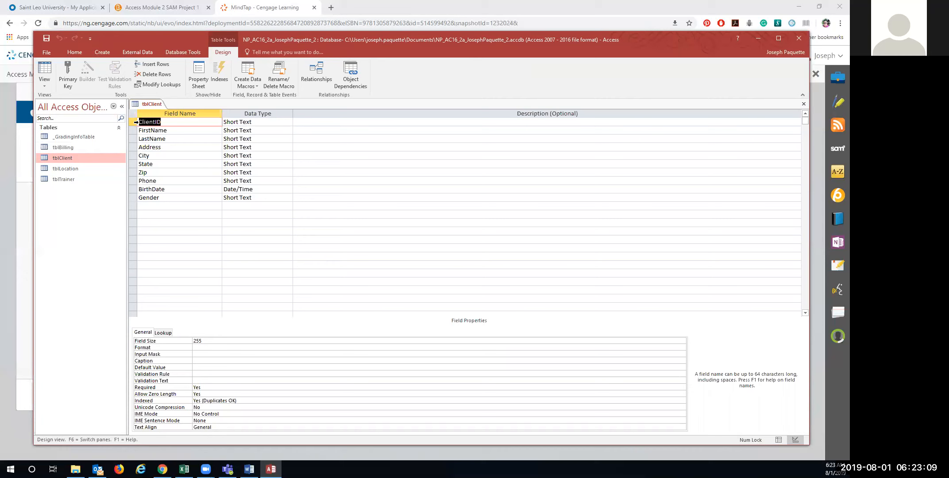
- Make ClientID the primary key of tblClient and set its field size to 6 and its caption to Client ID
{"action": "left_click", "coordinate": [66, 70]}
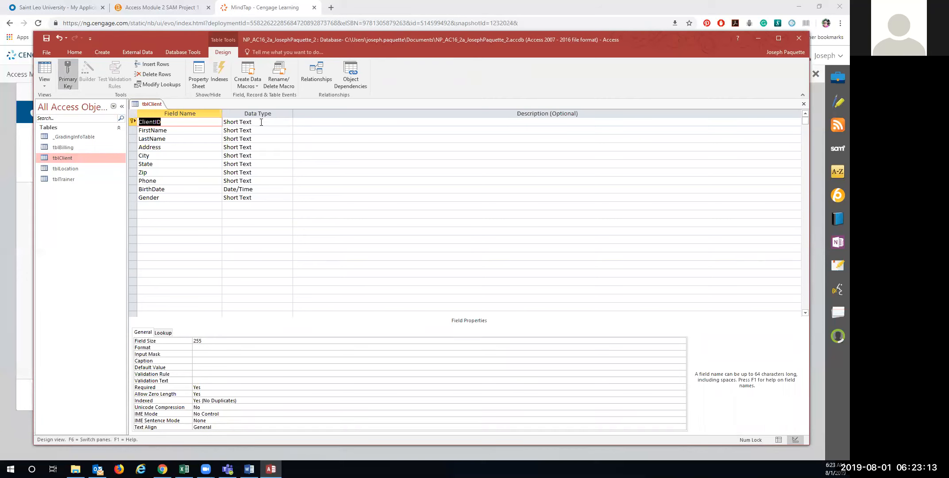
{"action": "left_click", "coordinate": [192, 341]}
{"action": "type", "text": "5"}
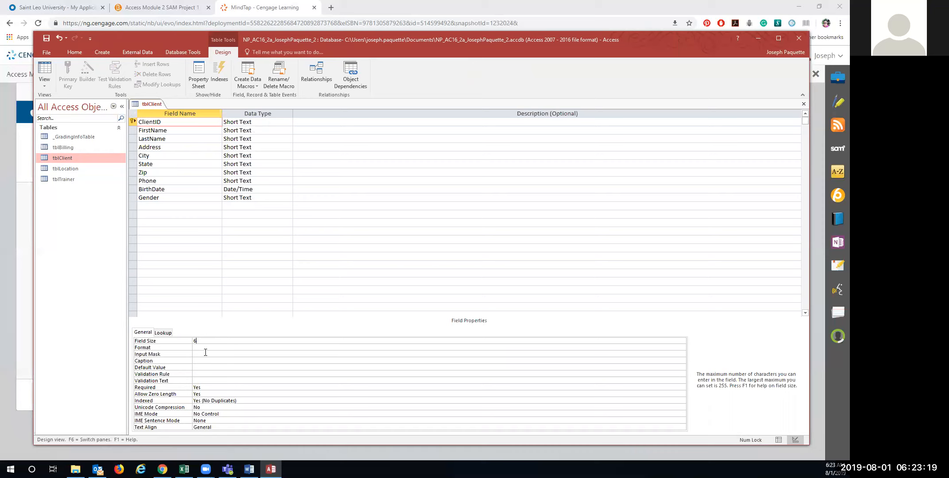
{"action": "left_click", "coordinate": [198, 360]}
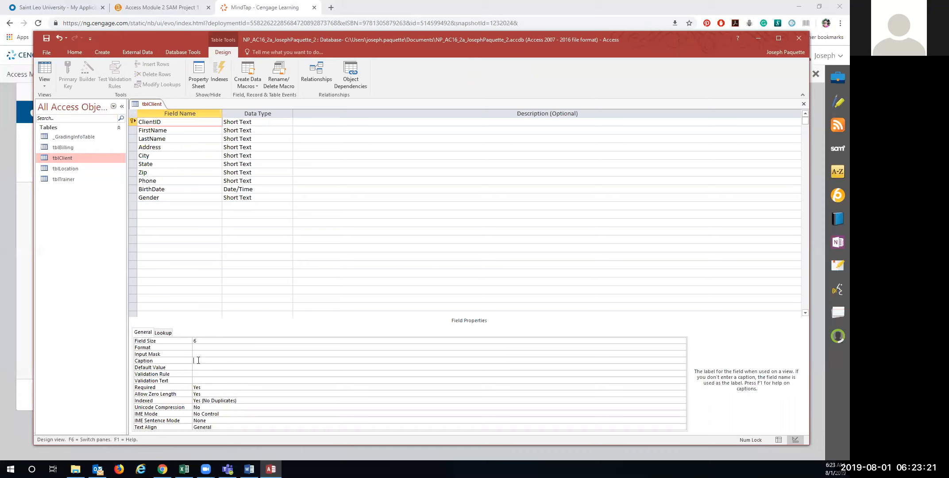
{"action": "type", "text": "Client ID"}
- Set the State field's size to 2 in tblClient
{"action": "left_click", "coordinate": [163, 164]}
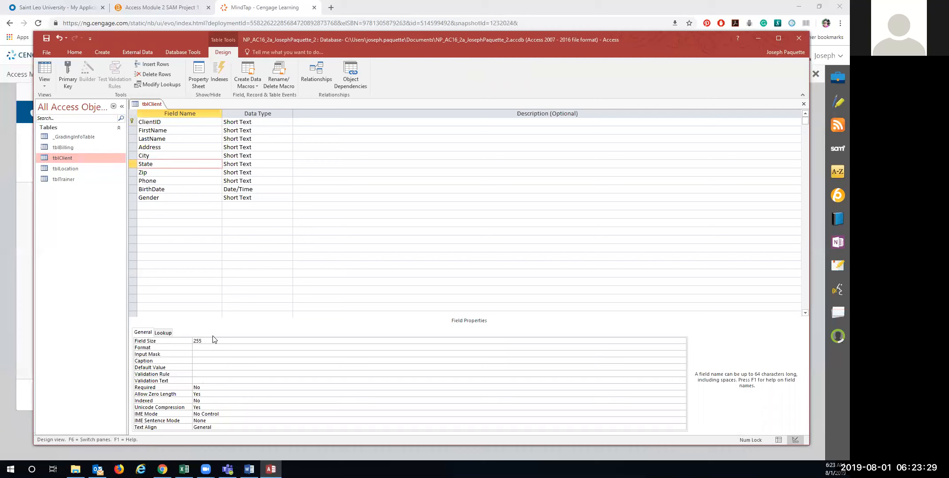
{"action": "left_click_drag", "start_coordinate": [212, 339], "coordinate": [191, 340]}
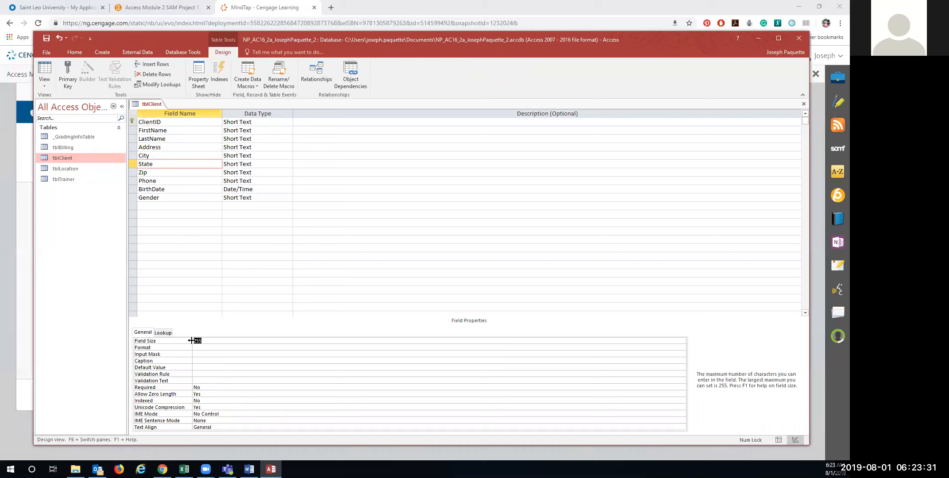
{"action": "key", "text": "BackSpace"}
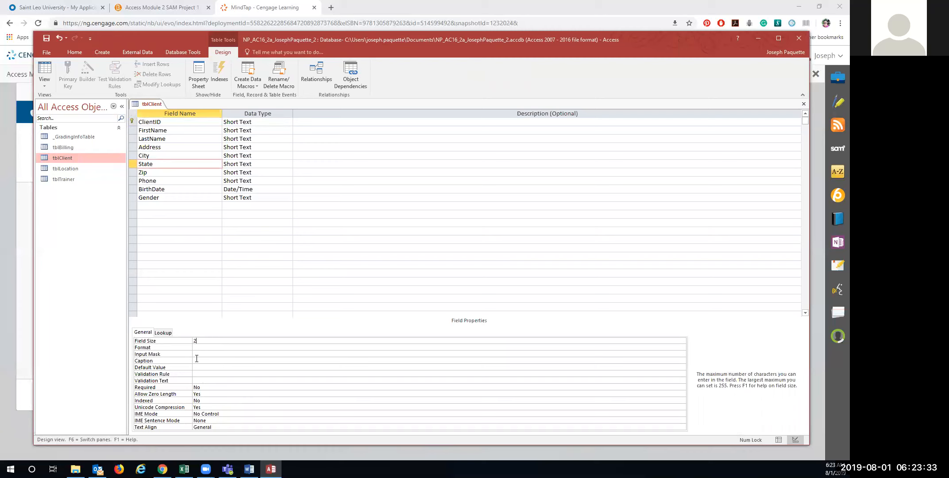
{"action": "left_click", "coordinate": [196, 360]}
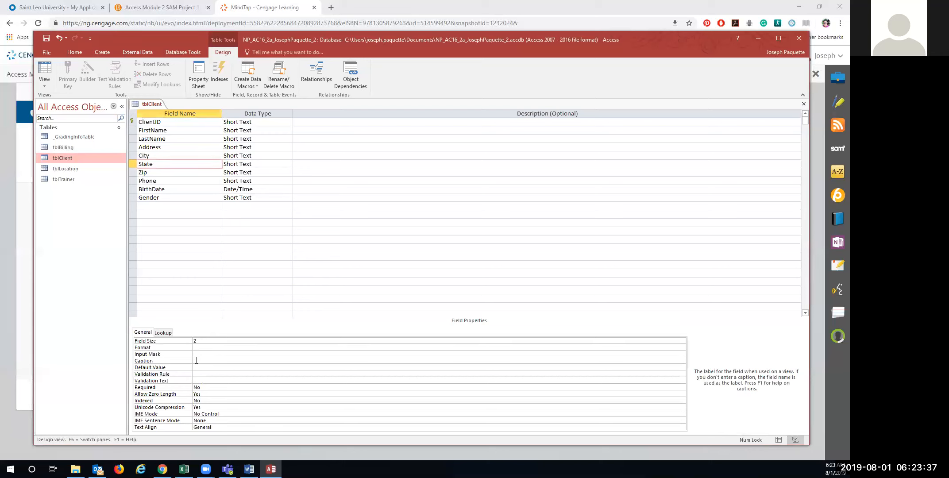
- Give the State field the caption NY and set the Zip field's size to 10 in tblClient
{"action": "type", "text": "N"}
{"action": "left_click", "coordinate": [164, 172]}
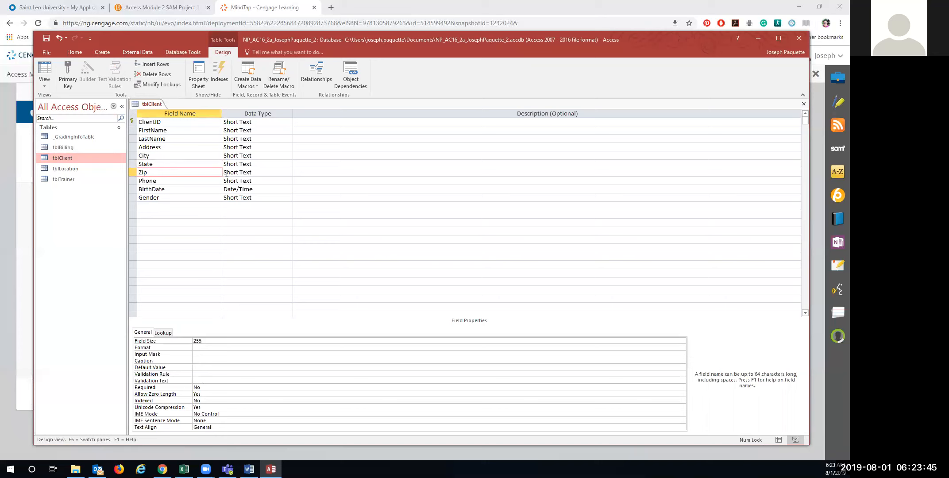
{"action": "left_click", "coordinate": [186, 344]}
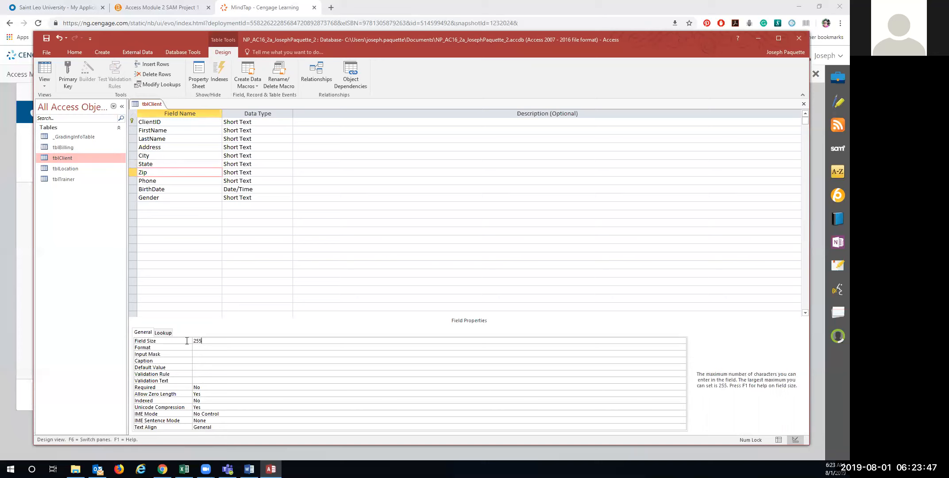
{"action": "type", "text": "10"}
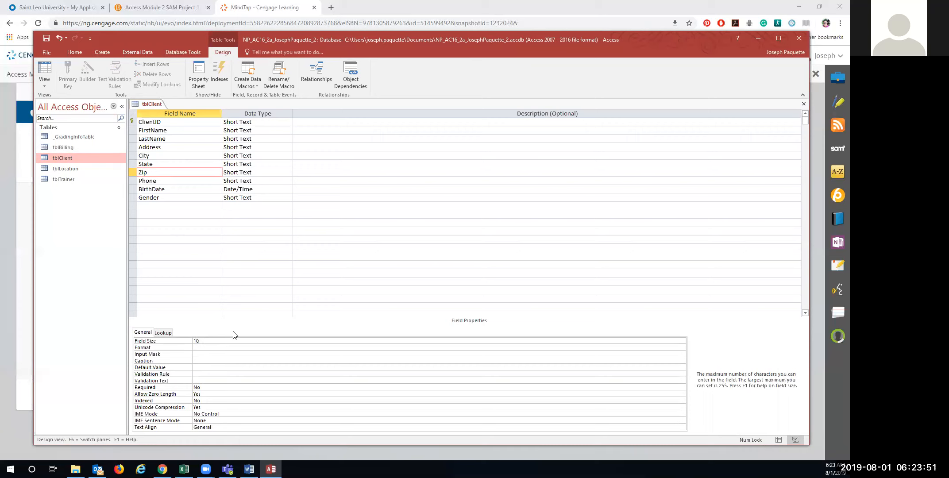
- Set the Phone field's size to 15 in tblClient
{"action": "left_click", "coordinate": [171, 181]}
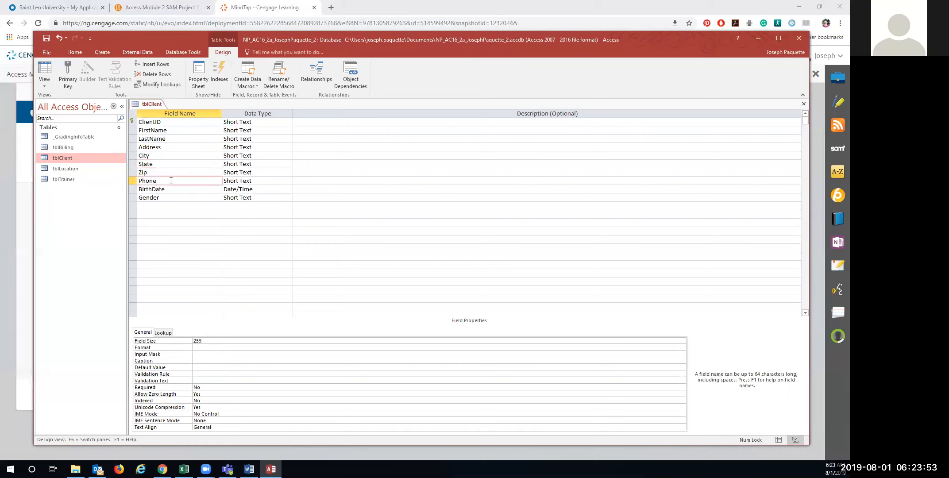
{"action": "left_click", "coordinate": [187, 340]}
{"action": "type", "text": "15"}
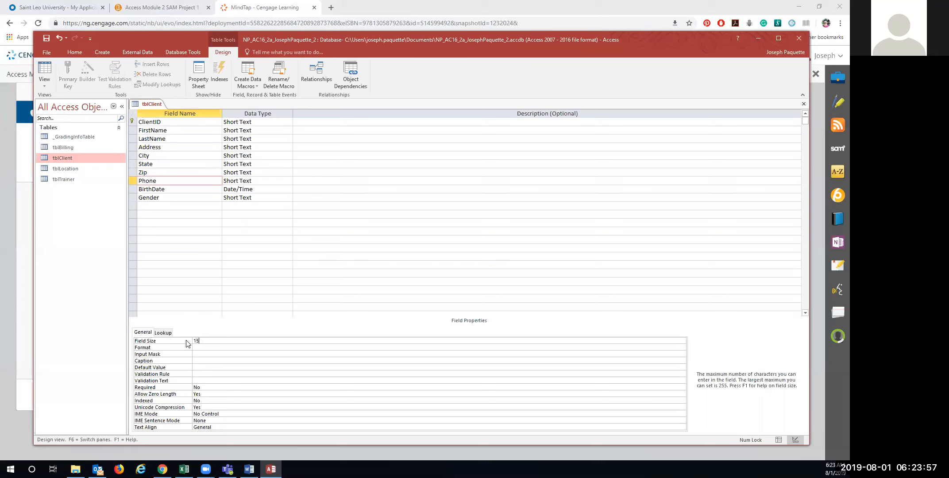
- Set the Gender field's size to 1 and enter its description as F (Female), M (Male)
{"action": "left_click", "coordinate": [172, 195]}
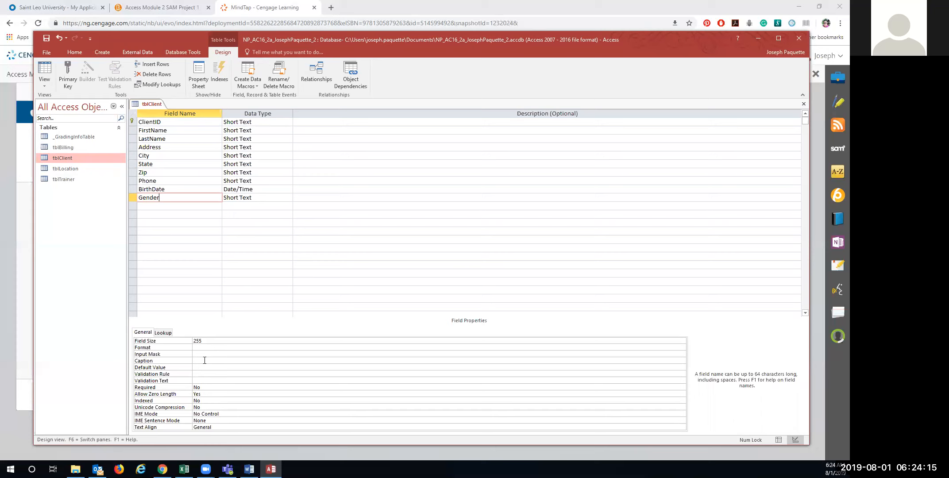
{"action": "left_click", "coordinate": [203, 341]}
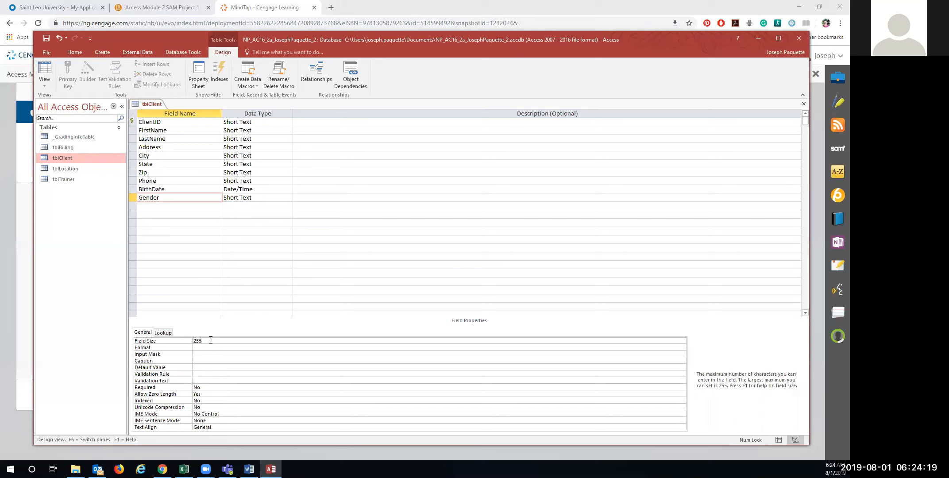
{"action": "left_click", "coordinate": [186, 342]}
{"action": "type", "text": "1"}
{"action": "left_click", "coordinate": [299, 198]}
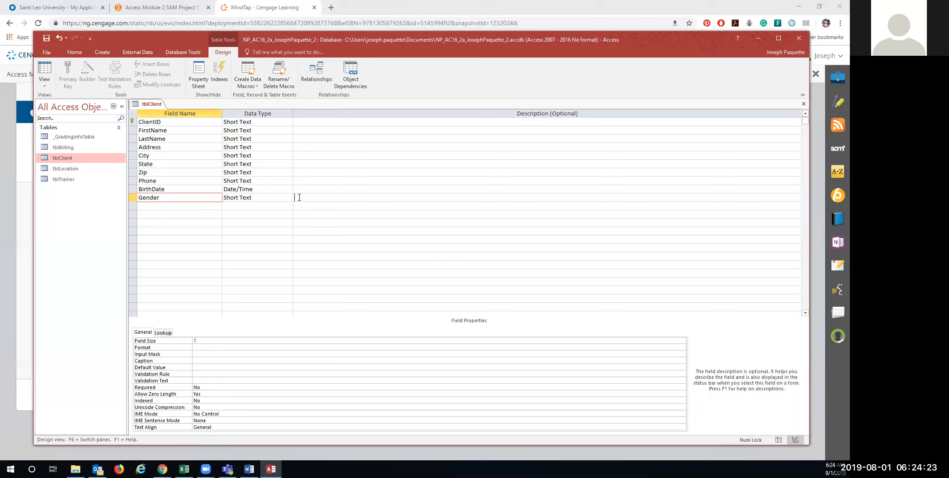
{"action": "type", "text": "F (Female)"}
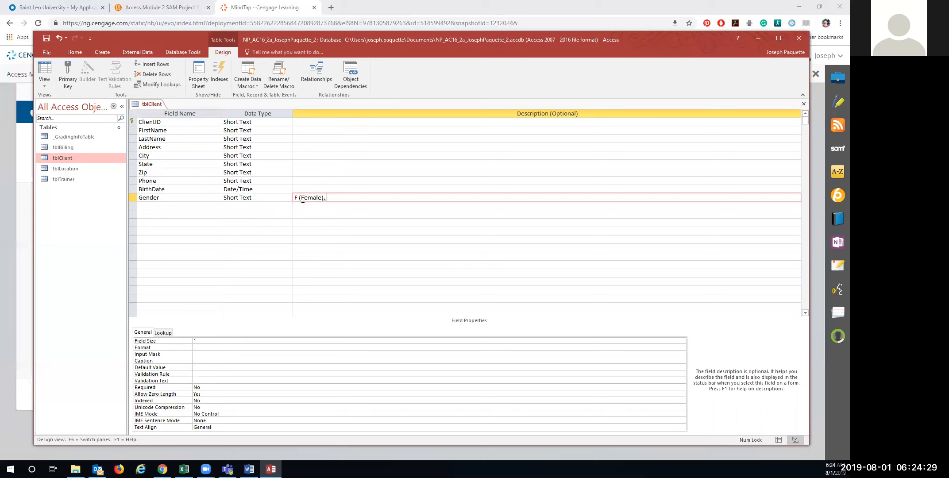
{"action": "type", "text": ", M (Male)"}
- Switch tblClient to Datasheet View, saving the design changes
{"action": "left_click", "coordinate": [45, 83]}
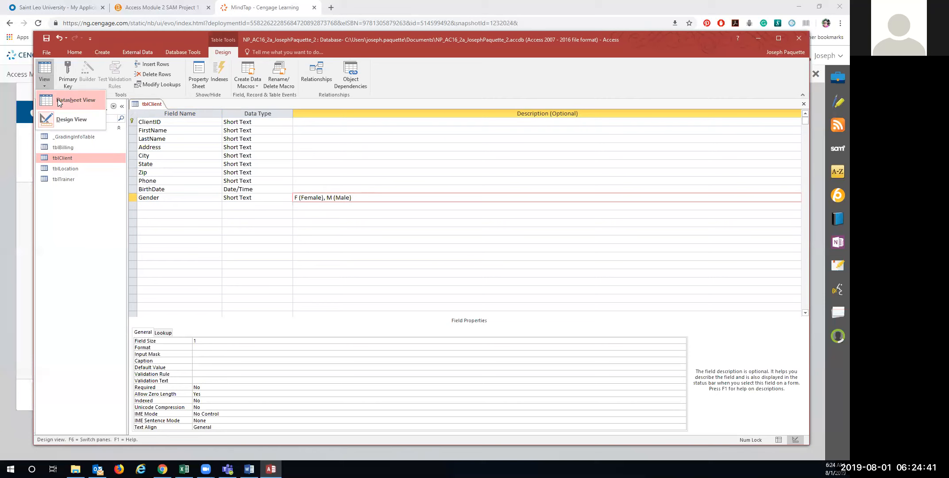
{"action": "left_click", "coordinate": [58, 99]}
{"action": "left_click", "coordinate": [406, 264]}
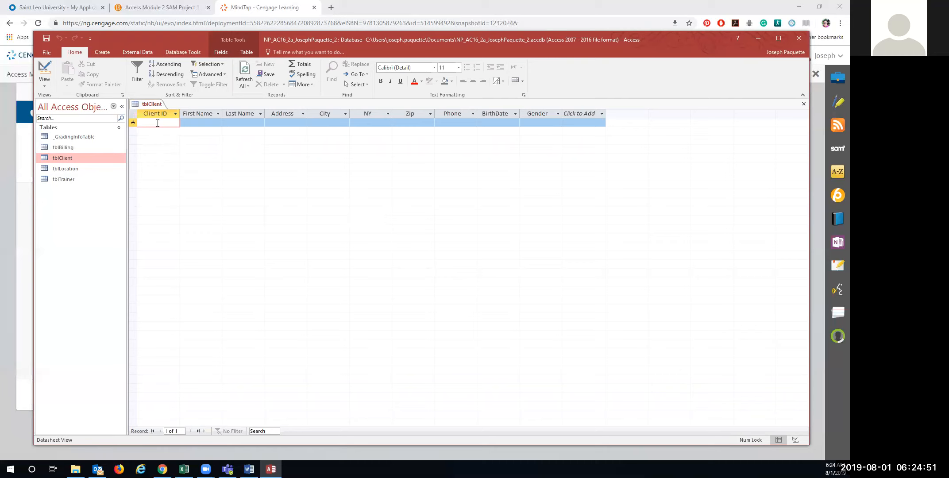
- Start the first tblClient record with the client's ID, first name and last name
{"action": "type", "text": "A10025"}
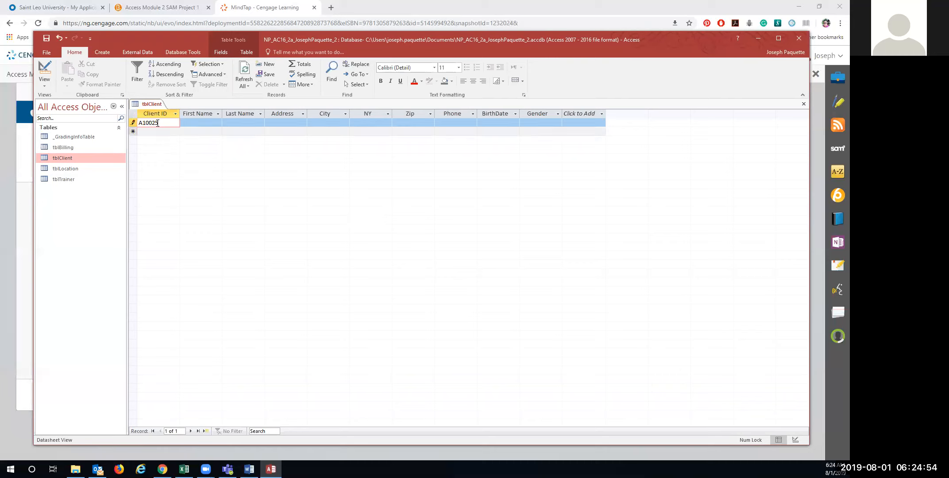
{"action": "key", "text": "Tab"}
{"action": "type", "text": "Alfred"}
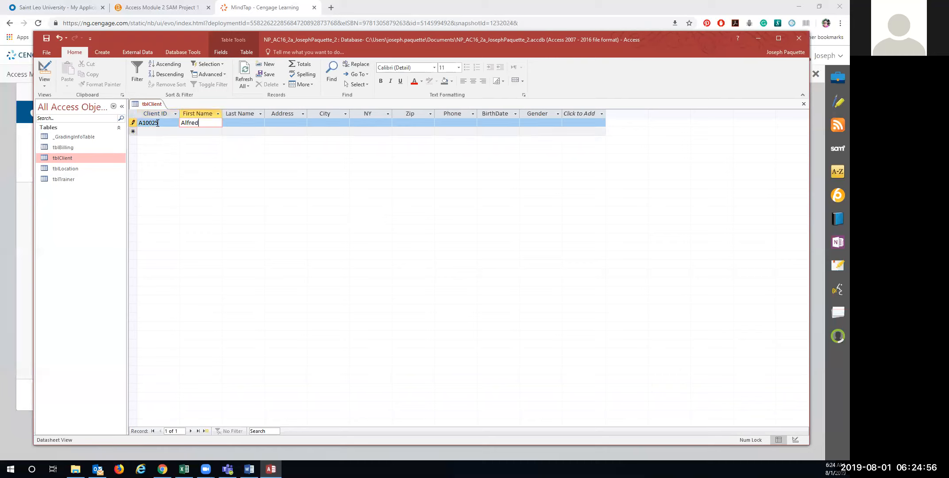
{"action": "key", "text": "Tab"}
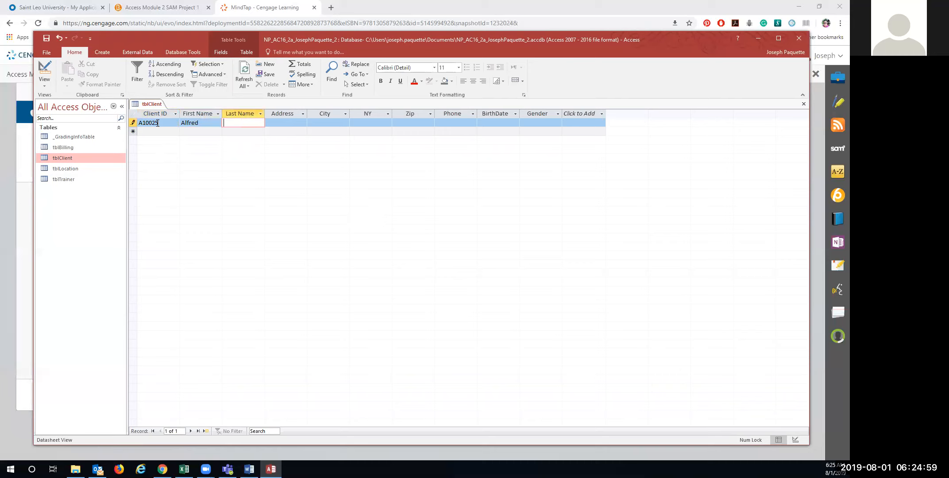
{"action": "type", "text": "Pineda"}
{"action": "key", "text": "Tab"}
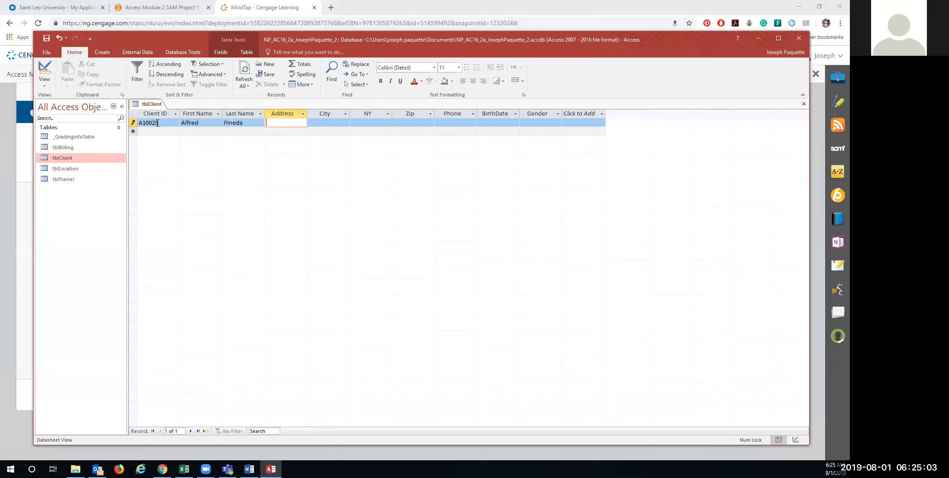
- Fill in the first client's street address, city, state and zip code
{"action": "type", "text": "465 Grant St."}
{"action": "key", "text": "Tab"}
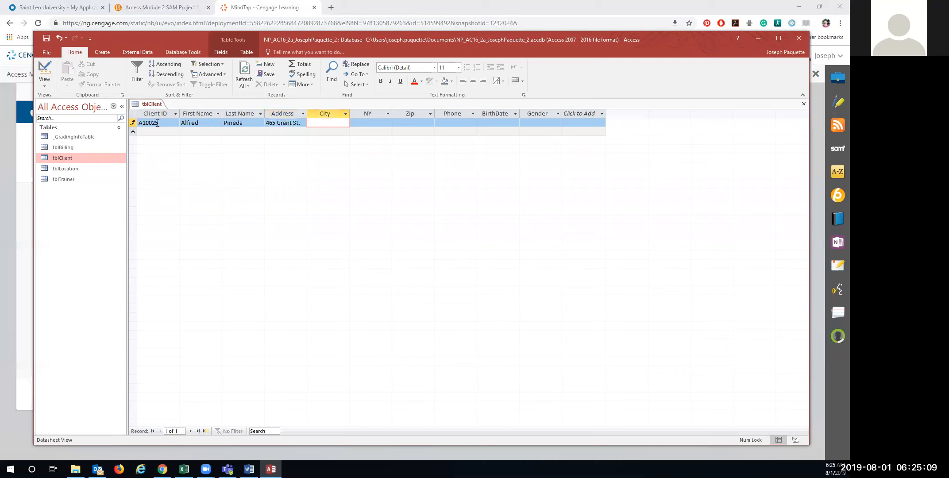
{"action": "type", "text": "ffalo"}
{"action": "key", "text": "Tab"}
{"action": "type", "text": "NY"}
{"action": "key", "text": "Tab"}
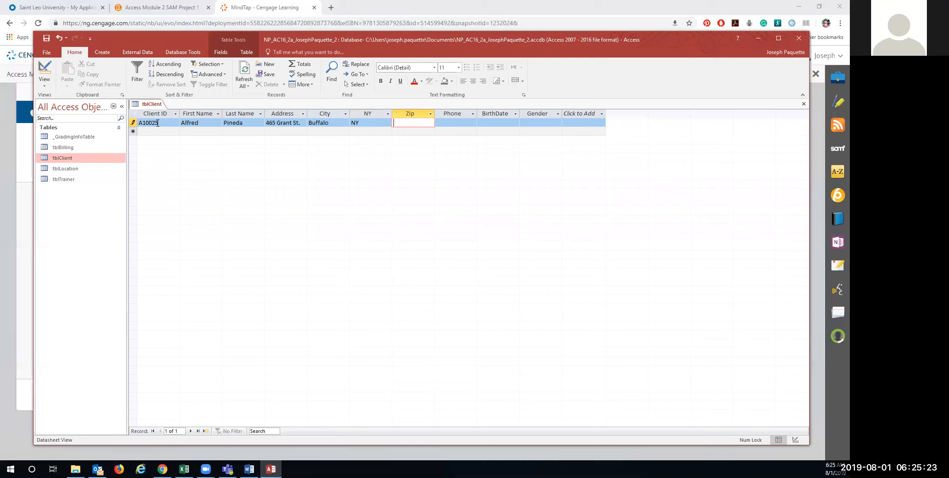
{"action": "type", "text": "14213"}
{"action": "key", "text": "Tab"}
- Complete the first client's record with the phone number, birth date and gender m
{"action": "type", "text": "71"}
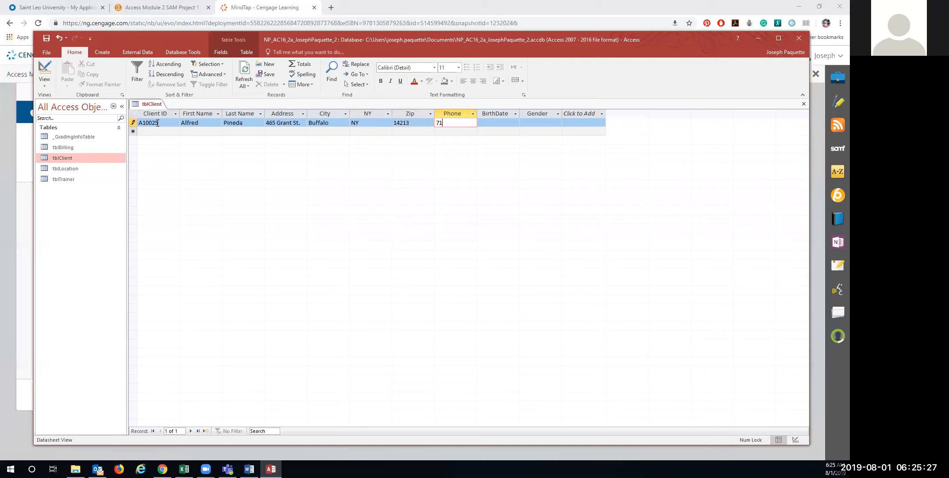
{"action": "type", "text": "6-555-4815"}
{"action": "key", "text": "Tab"}
{"action": "type", "text": "12/15/1964"}
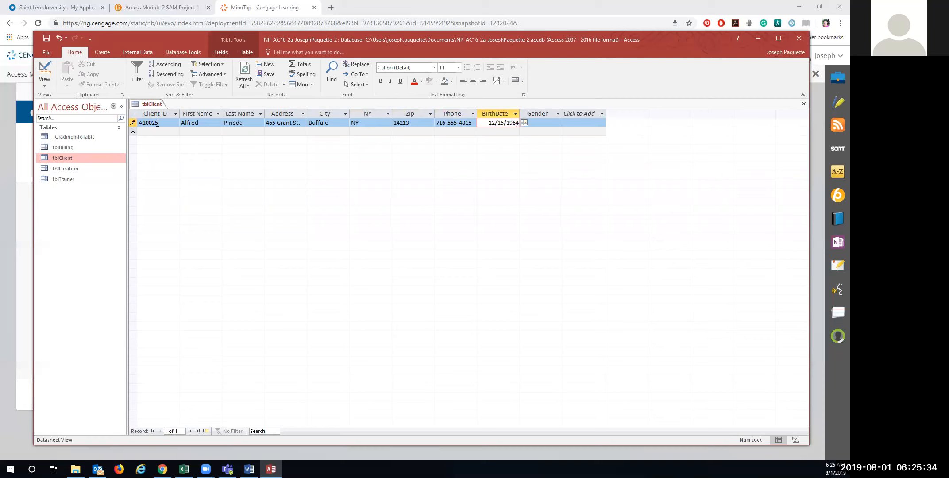
{"action": "key", "text": "Tab"}
{"action": "type", "text": "m"}
{"action": "key", "text": "Tab"}
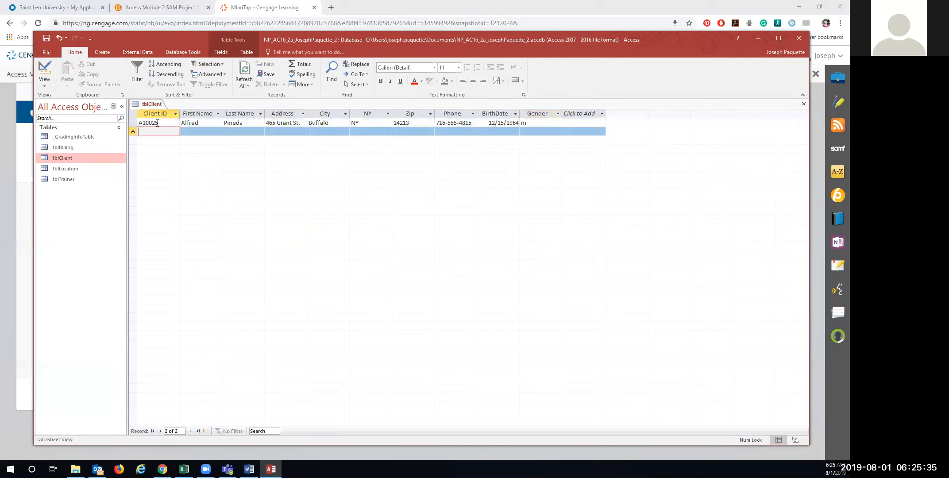
- Start a second tblClient record with the client's ID, first name and last name
{"action": "type", "text": "B10216"}
{"action": "key", "text": "Tab"}
{"action": "type", "text": "Maria"}
{"action": "key", "text": "Tab"}
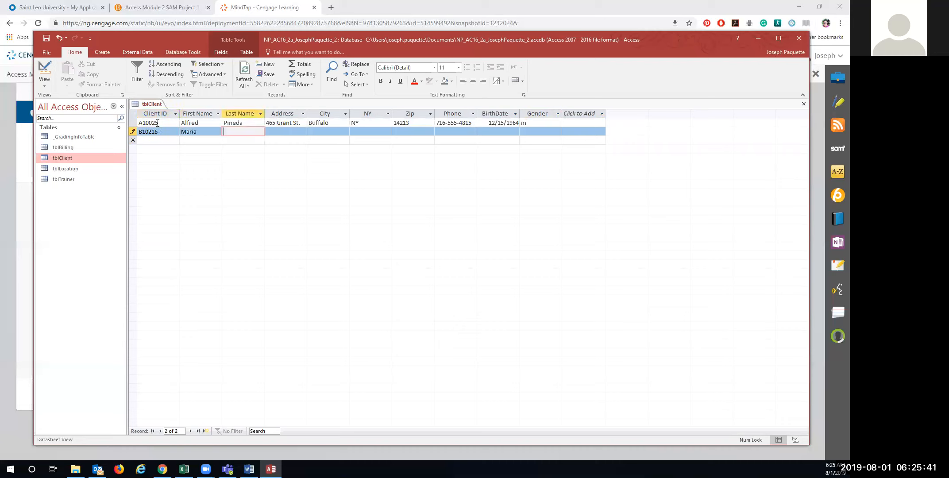
{"action": "type", "text": "Johnston"}
{"action": "key", "text": "Tab"}
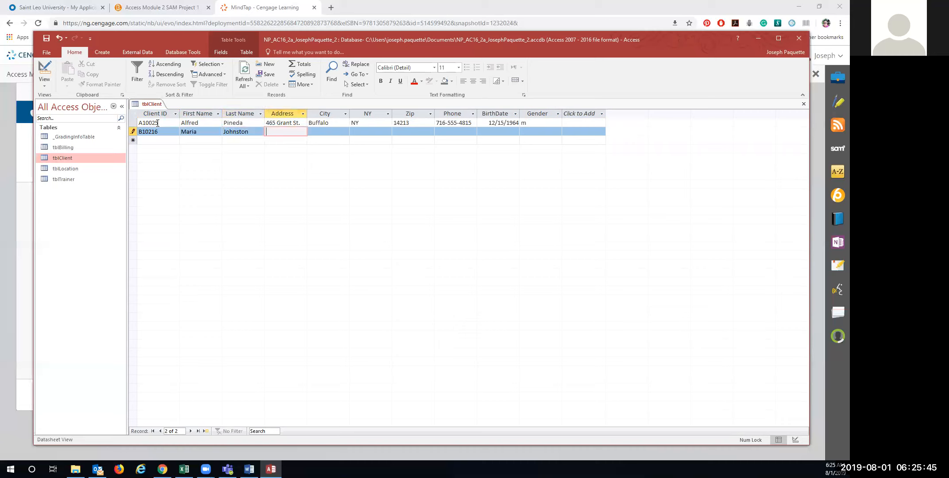
- Fill in the second client's street address, city, state and zip code
{"action": "type", "text": "701"}
{"action": "type", "text": " Washingto"}
{"action": "type", "text": "n St."}
{"action": "key", "text": "Tab"}
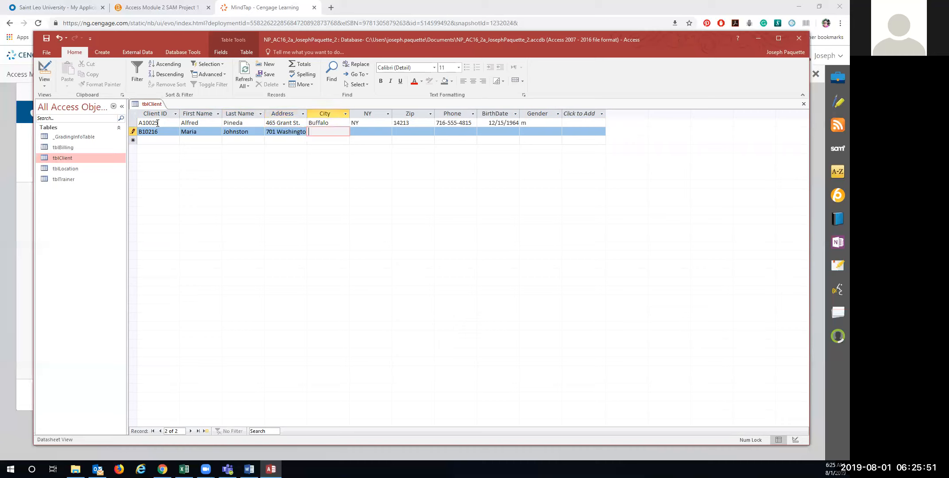
{"action": "type", "text": "Buffaleo"}
{"action": "key", "text": "Tab"}
{"action": "type", "text": "NY"}
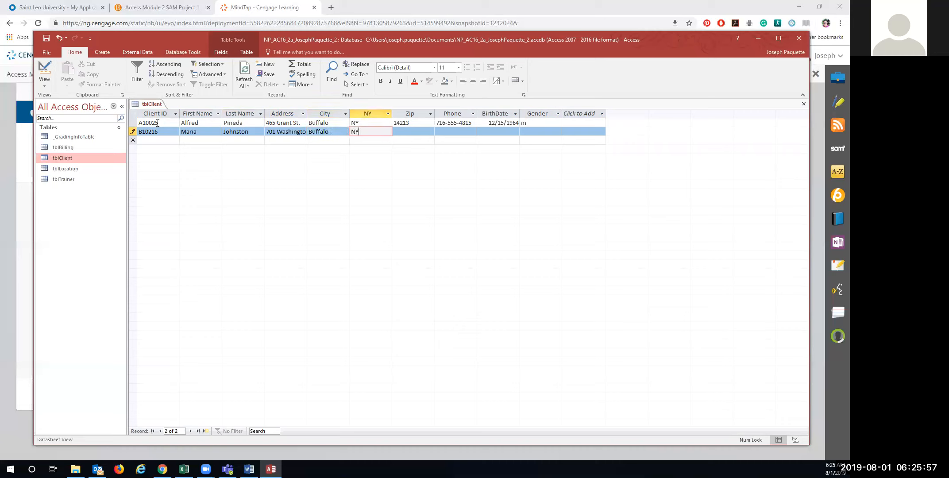
{"action": "key", "text": "Tab"}
{"action": "type", "text": "14203"}
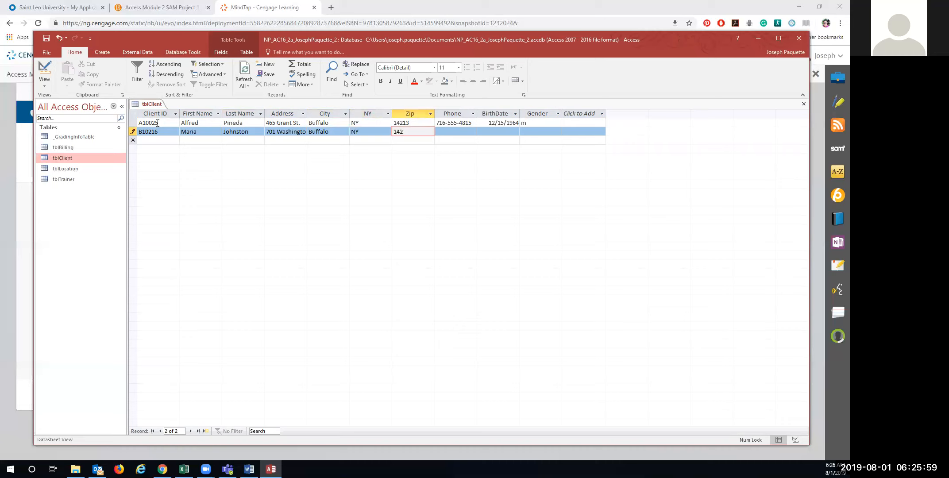
- Enter the second client's phone number and birth date
{"action": "key", "text": "Tab"}
{"action": "type", "text": "716-55"}
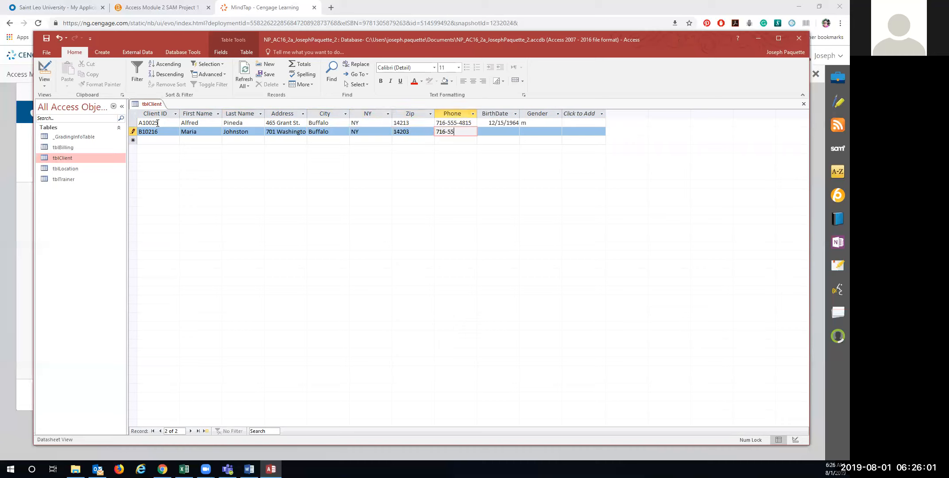
{"action": "type", "text": "5-9855-985"}
{"action": "key", "text": "Tab"}
{"action": "type", "text": "02/25"}
{"action": "key", "text": "BackSpace"}
{"action": "type", "text": "8/1971"}
- Enter F as the second client's gender and change the first client's gender to capital M
{"action": "key", "text": "Tab"}
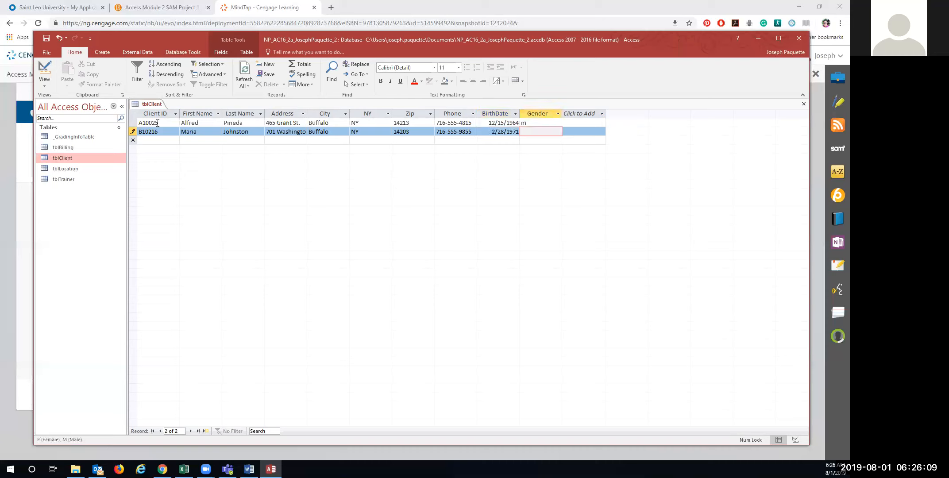
{"action": "type", "text": "F"}
{"action": "key", "text": "Up"}
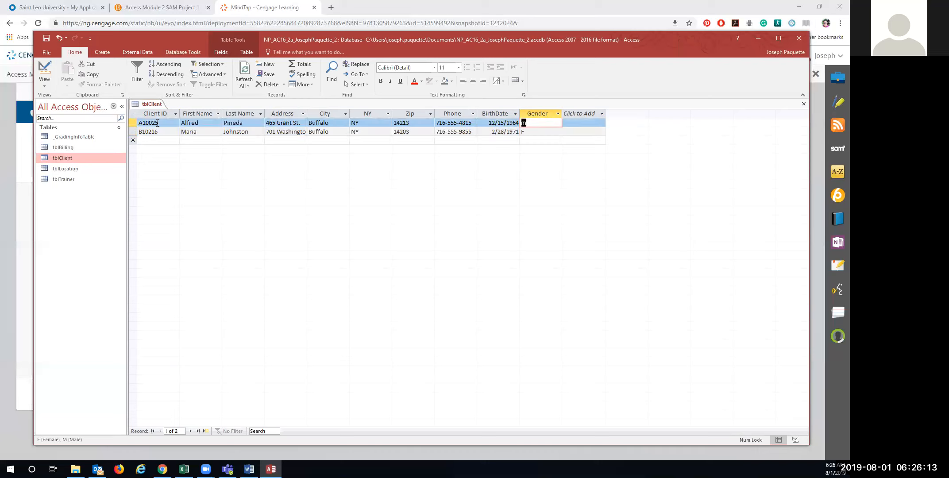
{"action": "type", "text": "M"}
- In Design View, clear the State field's caption and set its default value to NY
{"action": "left_click", "coordinate": [40, 80]}
{"action": "left_click", "coordinate": [51, 120]}
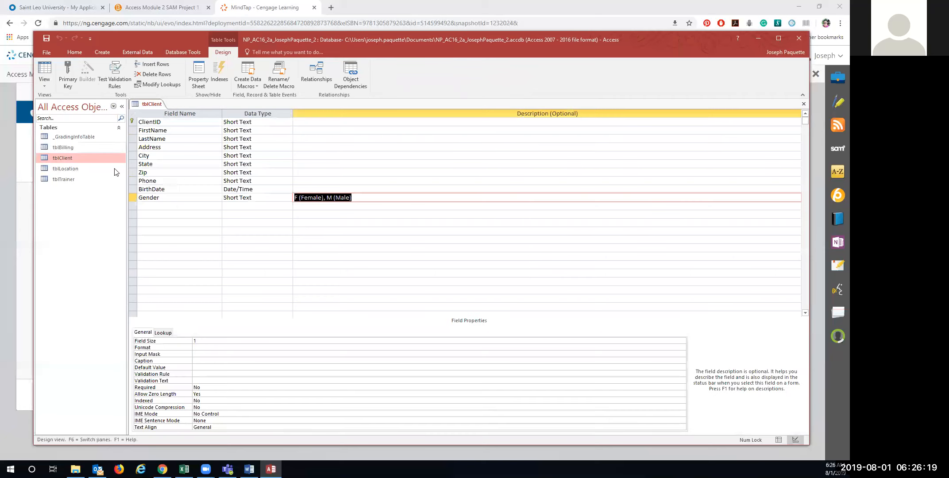
{"action": "left_click", "coordinate": [173, 164]}
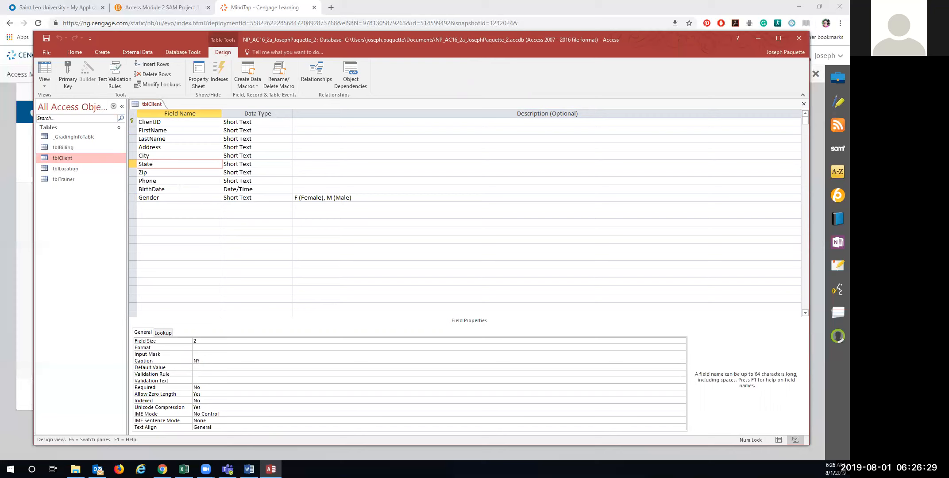
{"action": "left_click", "coordinate": [202, 361]}
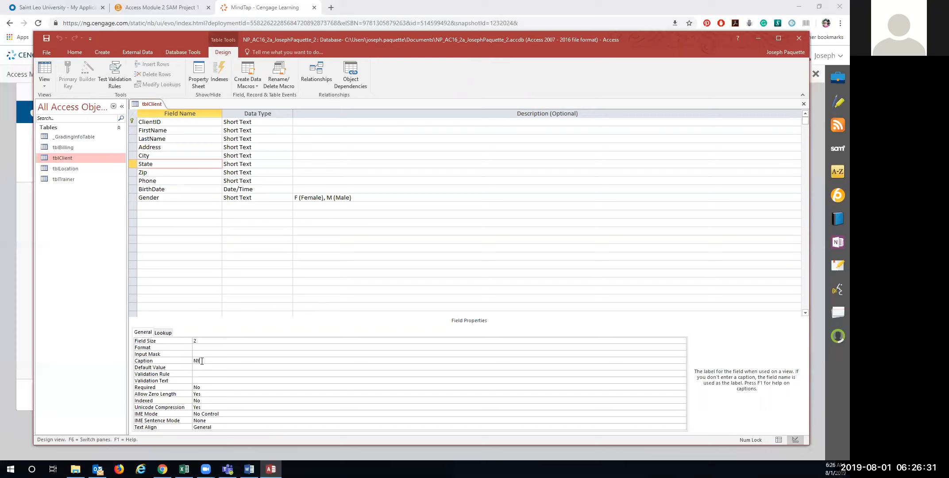
{"action": "key", "text": "BackSpace"}
{"action": "key", "text": "BackSpace"}
{"action": "left_click", "coordinate": [197, 367]}
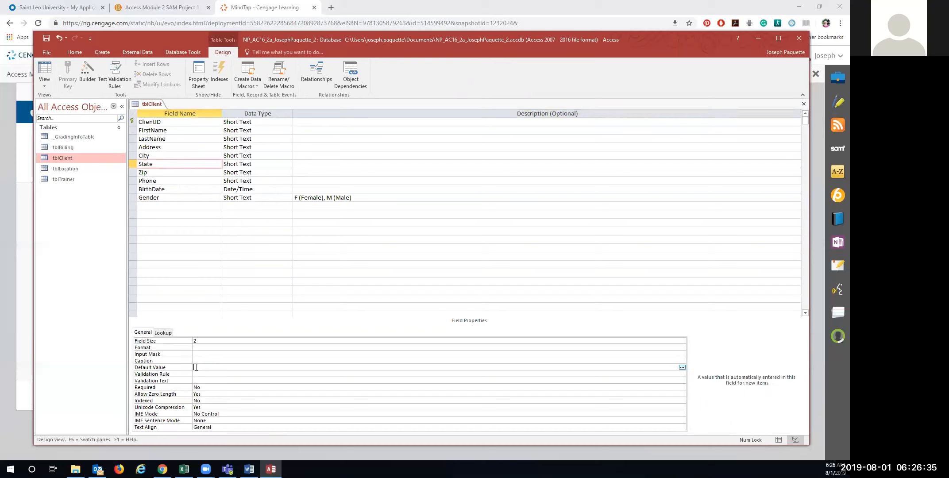
{"action": "type", "text": "NY"}
- Save the revised tblClient design and return to Datasheet View
{"action": "left_click", "coordinate": [183, 124]}
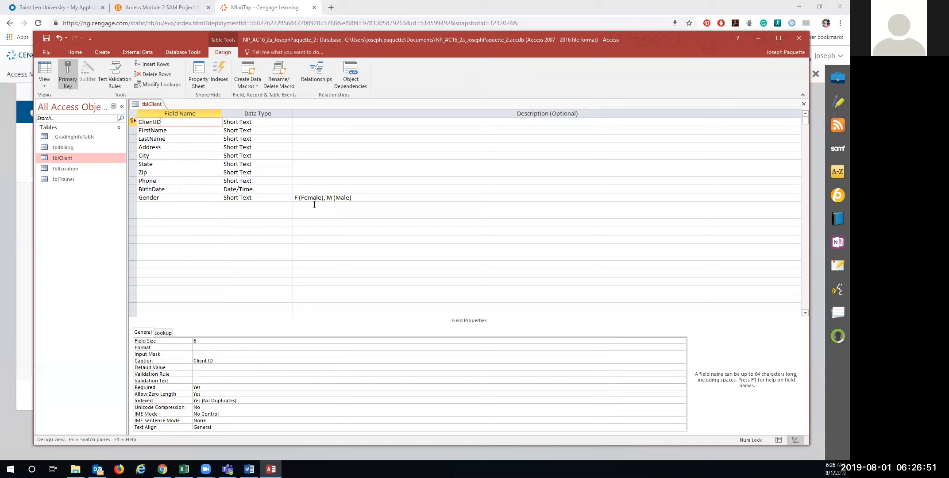
{"action": "left_click", "coordinate": [44, 82]}
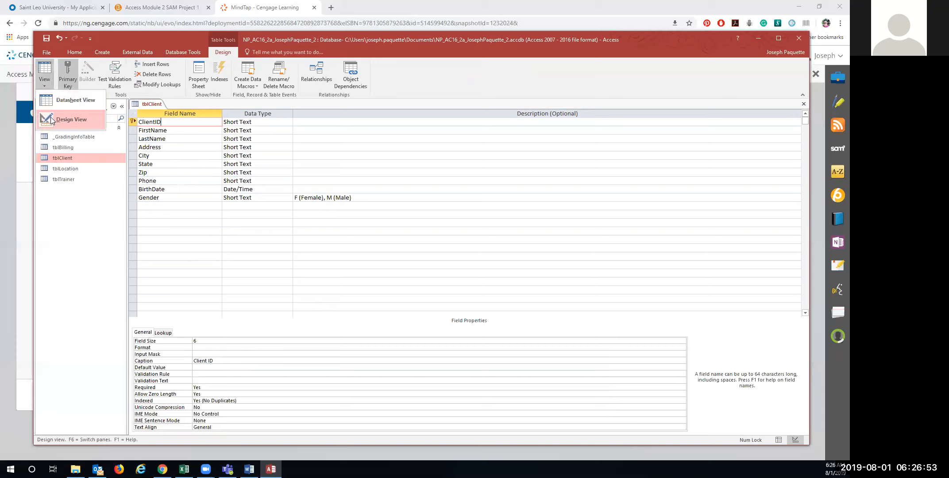
{"action": "left_click", "coordinate": [50, 102]}
{"action": "left_click", "coordinate": [410, 262]}
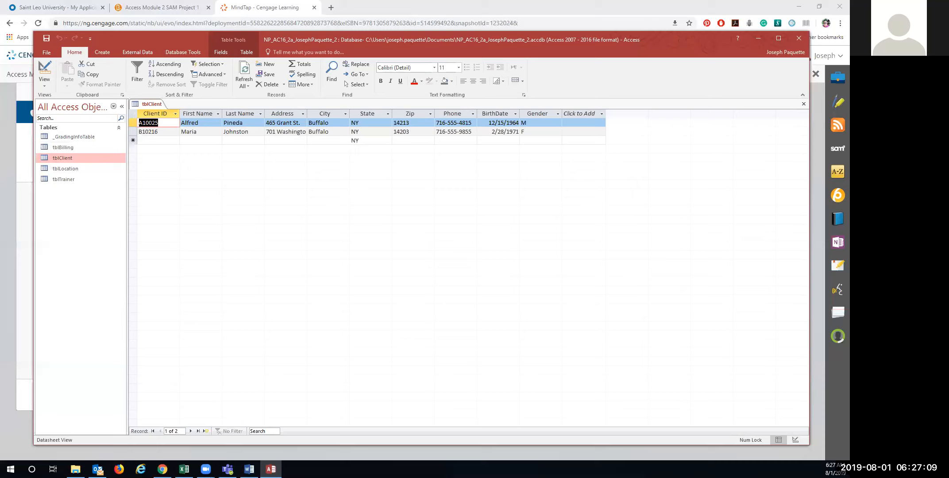
- Save the tblClient table and close it
{"action": "right_click", "coordinate": [147, 105]}
{"action": "left_click", "coordinate": [159, 110]}
{"action": "right_click", "coordinate": [156, 105]}
{"action": "left_click", "coordinate": [168, 121]}
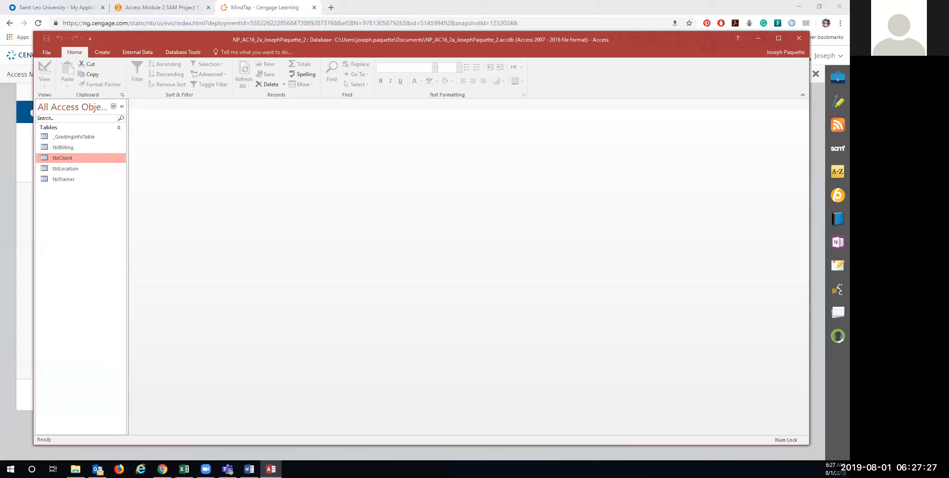
- Start a text file import of Support_NP_AC16_2a_Location.txt from Documents, appending its records to tblLocation
{"action": "left_click", "coordinate": [131, 55]}
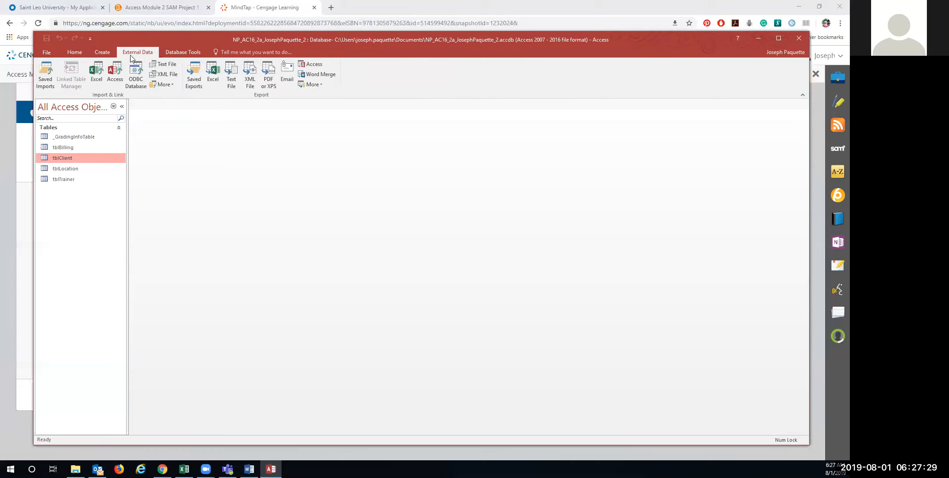
{"action": "left_click", "coordinate": [162, 64]}
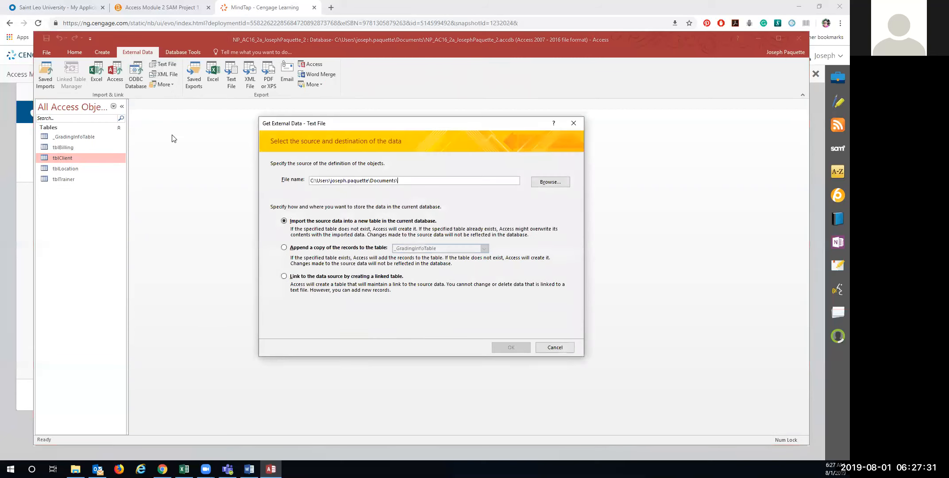
{"action": "left_click", "coordinate": [550, 181]}
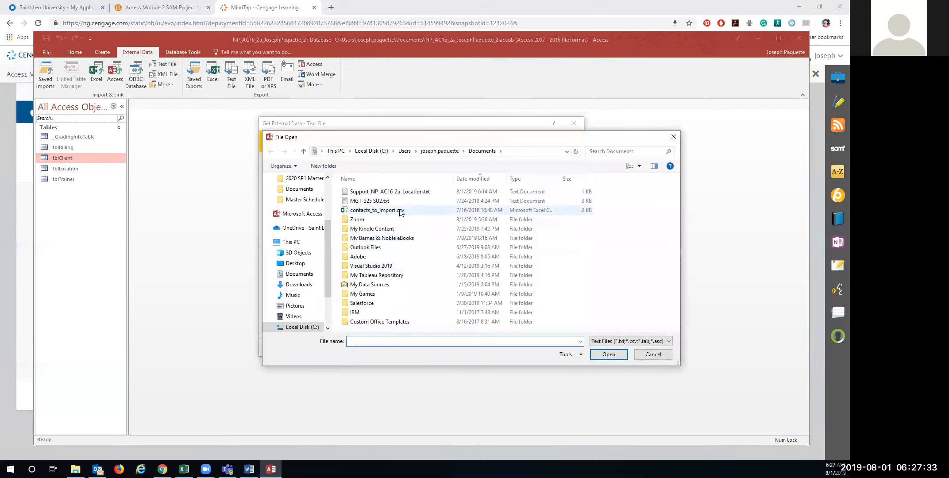
{"action": "left_click", "coordinate": [366, 193]}
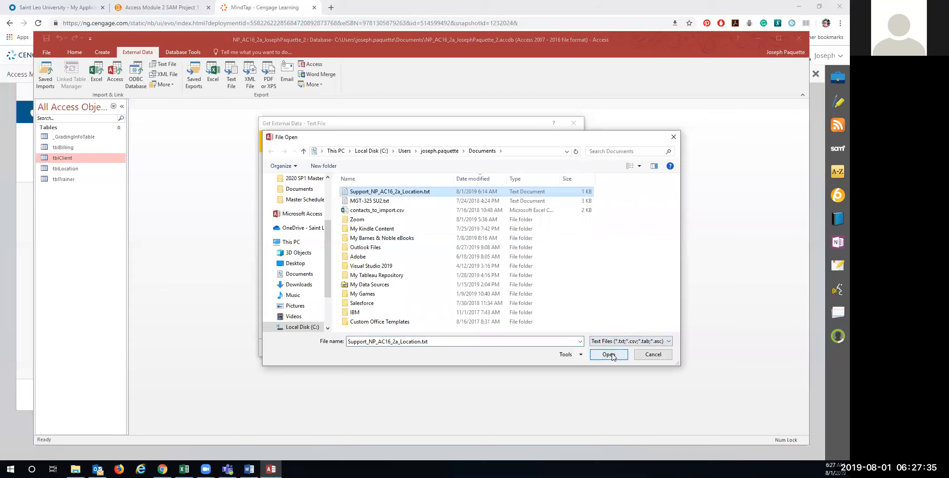
{"action": "left_click", "coordinate": [608, 354]}
{"action": "left_click", "coordinate": [286, 248]}
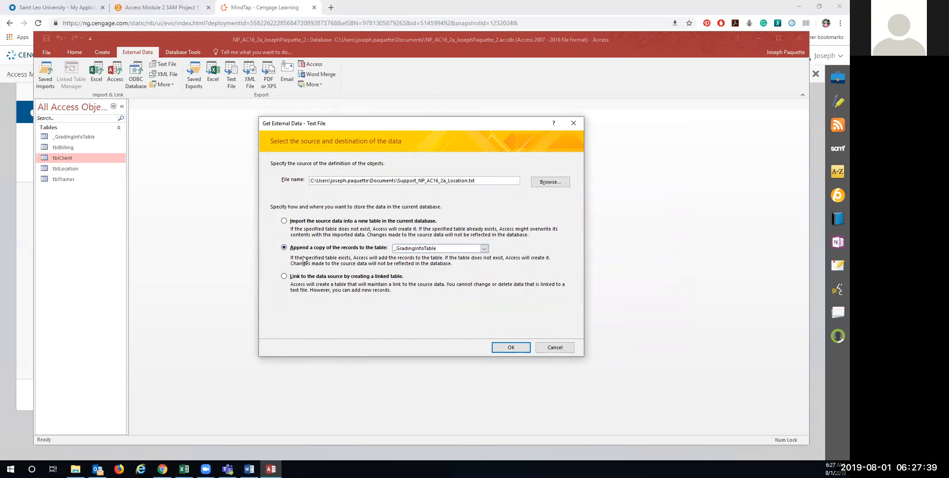
{"action": "left_click", "coordinate": [484, 249]}
{"action": "left_click", "coordinate": [414, 275]}
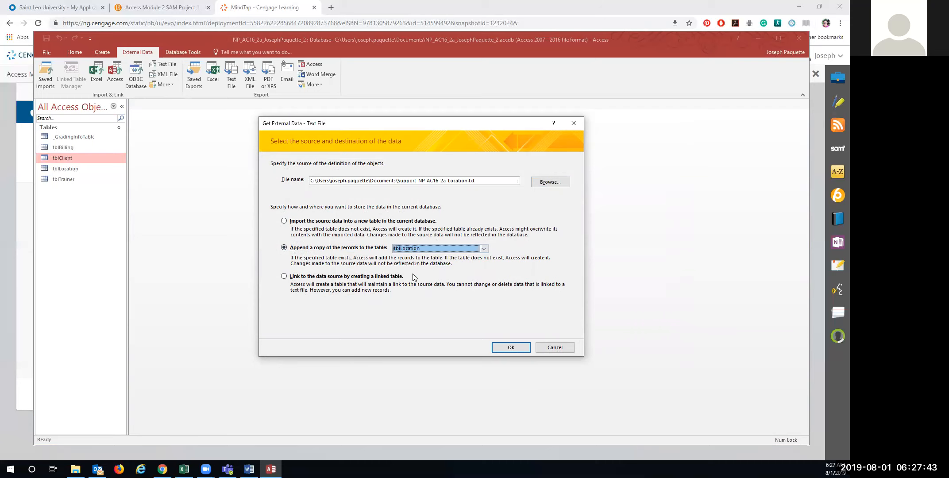
{"action": "left_click", "coordinate": [511, 347]}
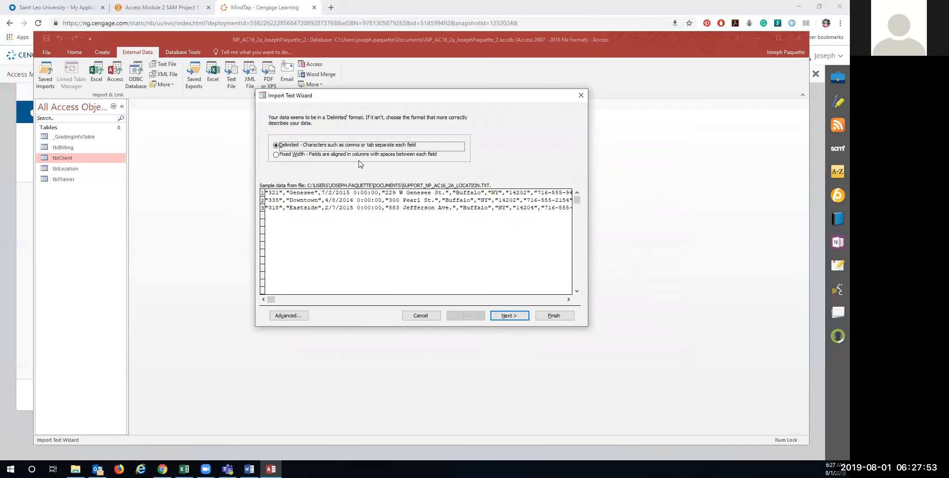
- Import the location data as comma-delimited text into tblLocation, without saving the import steps
{"action": "left_click", "coordinate": [505, 314]}
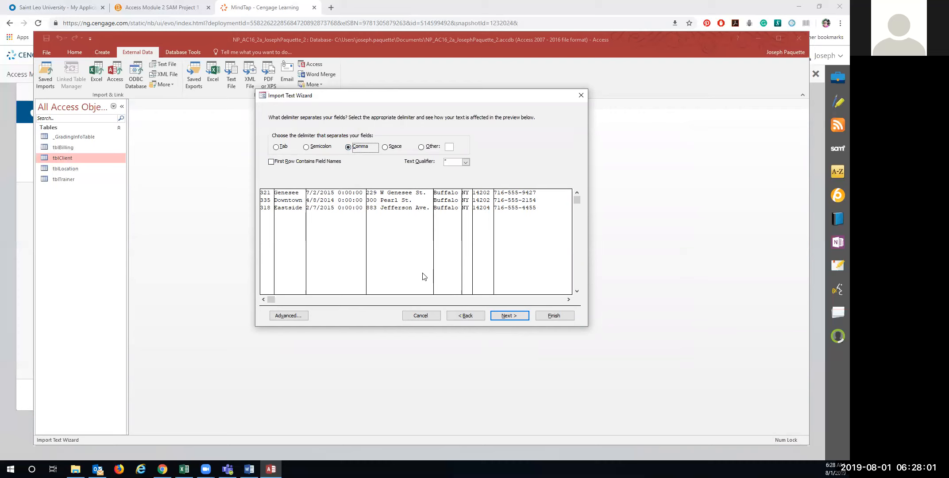
{"action": "left_click", "coordinate": [513, 315]}
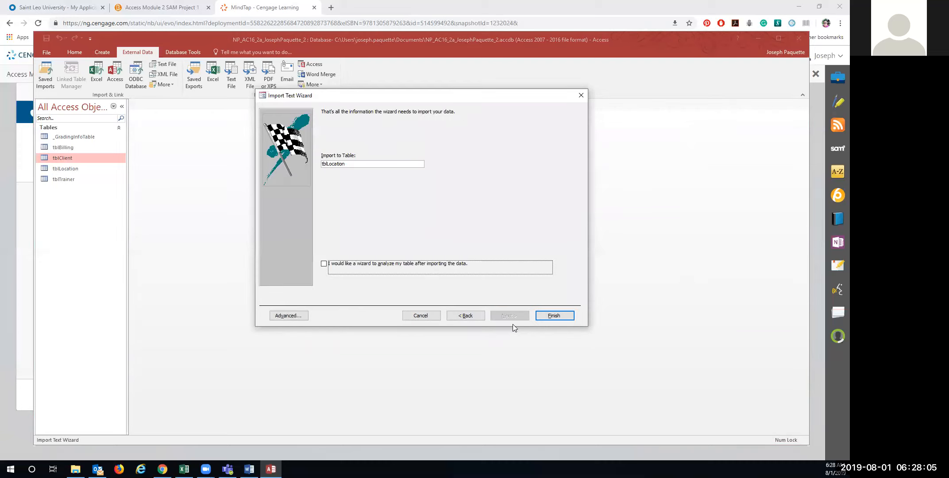
{"action": "left_click", "coordinate": [557, 315]}
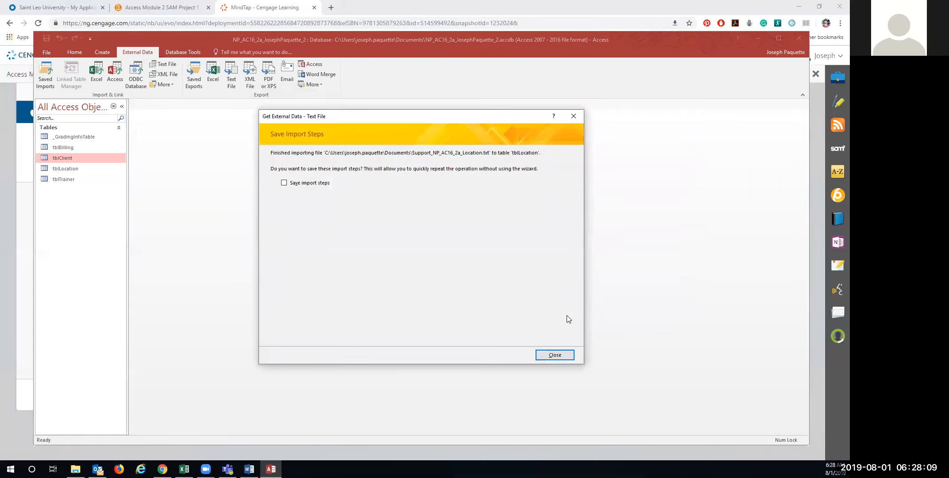
{"action": "left_click", "coordinate": [553, 356]}
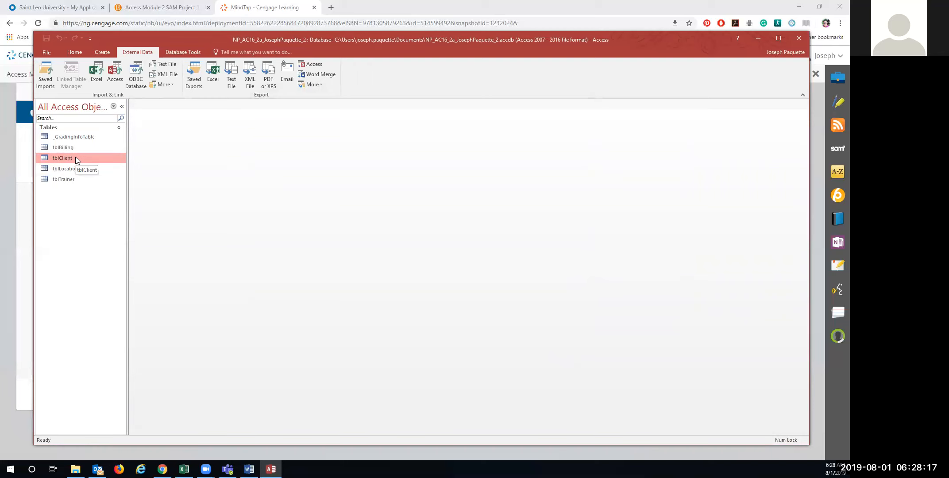
- Open tblLocation to check the appended location records and close the table again
{"action": "double_click", "coordinate": [70, 169]}
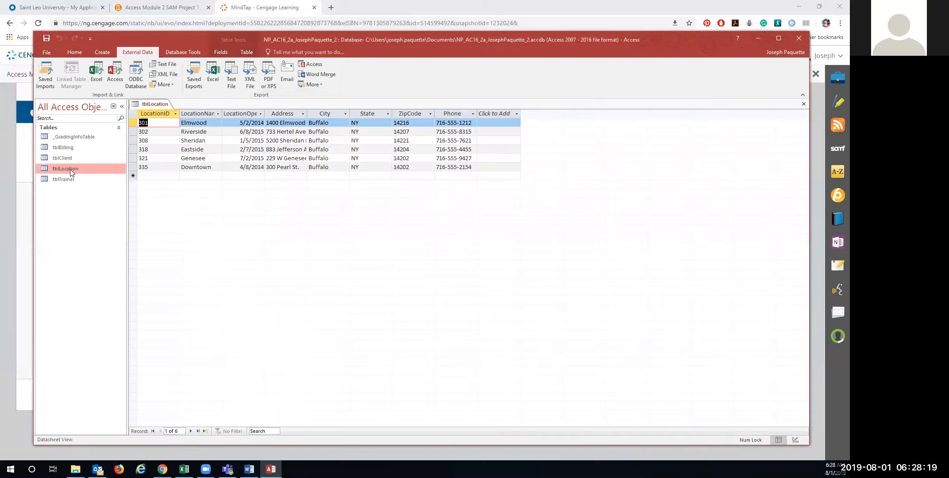
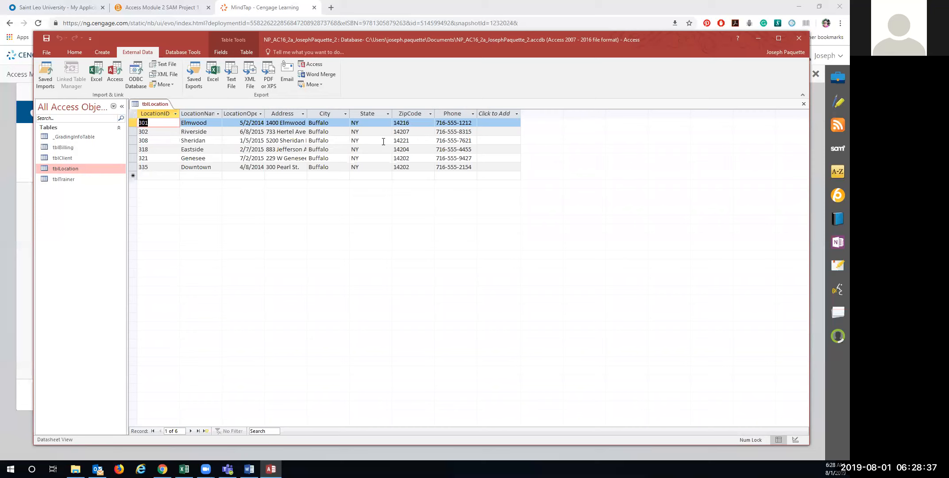
{"action": "right_click", "coordinate": [158, 104]}
{"action": "left_click", "coordinate": [158, 104]}
{"action": "right_click", "coordinate": [158, 104]}
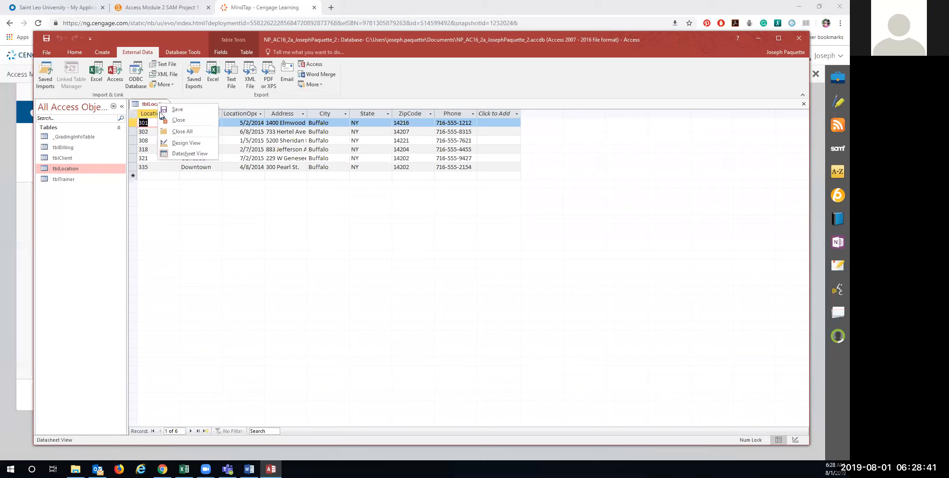
{"action": "left_click", "coordinate": [171, 120]}
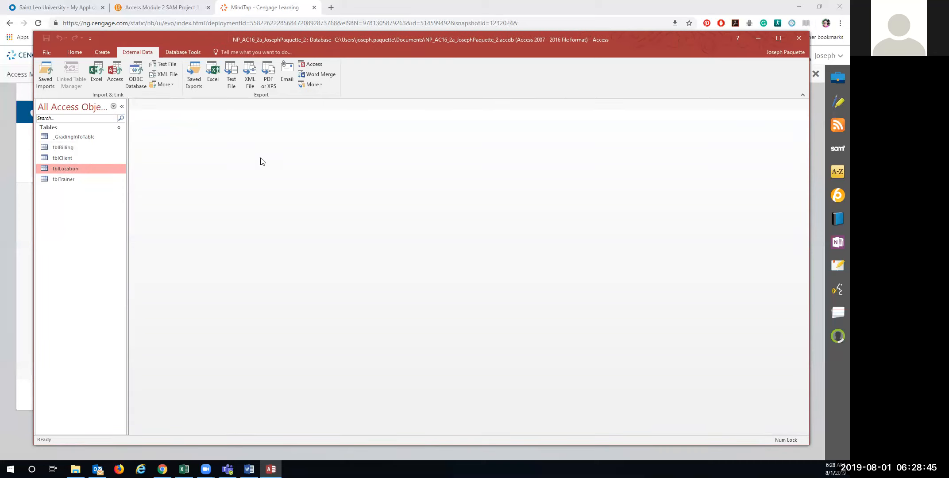
- Start an Excel import of Support_NP_AC16_2a_Billing.xlsx from Documents, appending its records to tblBilling
{"action": "left_click", "coordinate": [94, 74]}
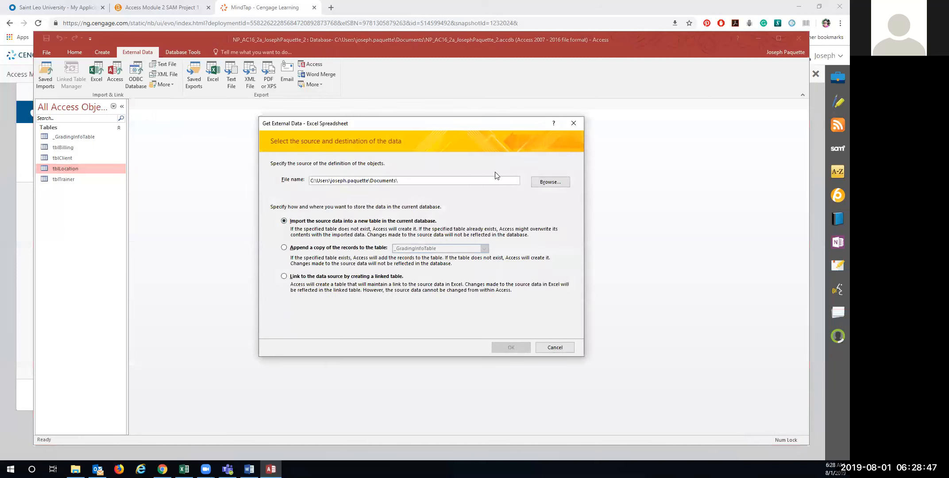
{"action": "left_click", "coordinate": [533, 182]}
{"action": "left_click", "coordinate": [410, 192]}
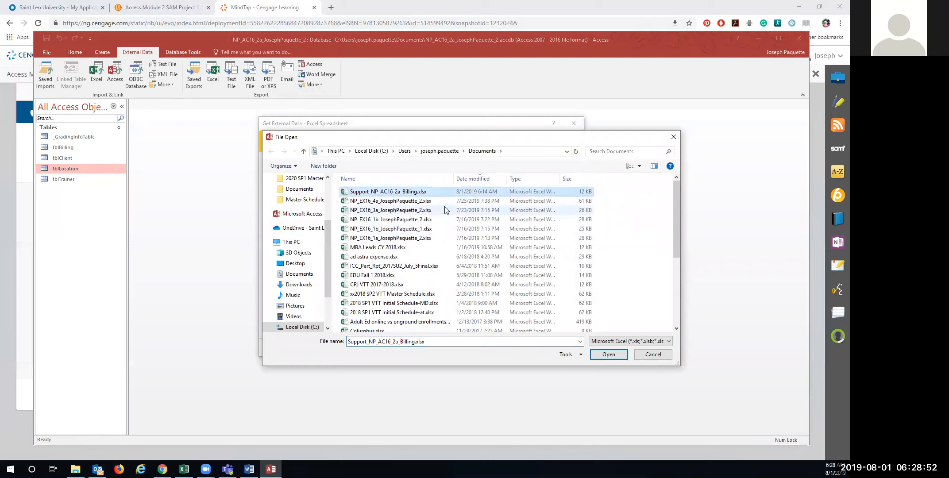
{"action": "left_click", "coordinate": [609, 355]}
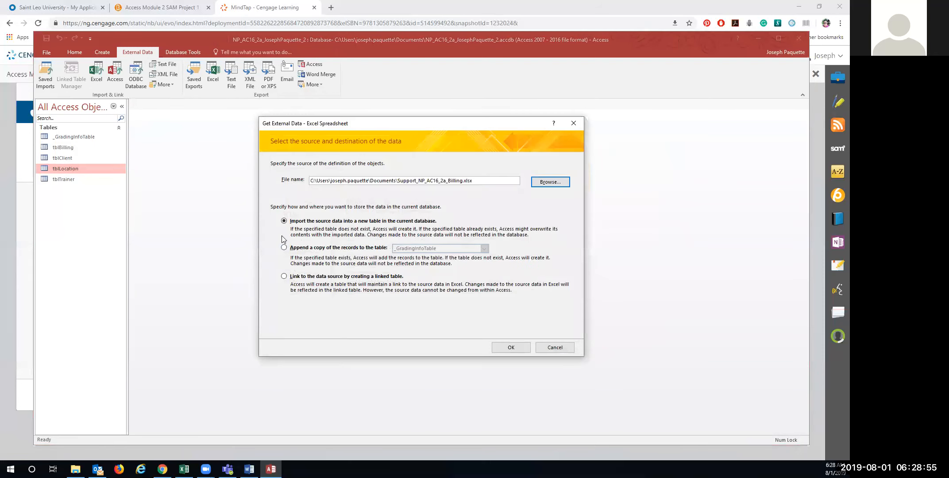
{"action": "left_click", "coordinate": [284, 247]}
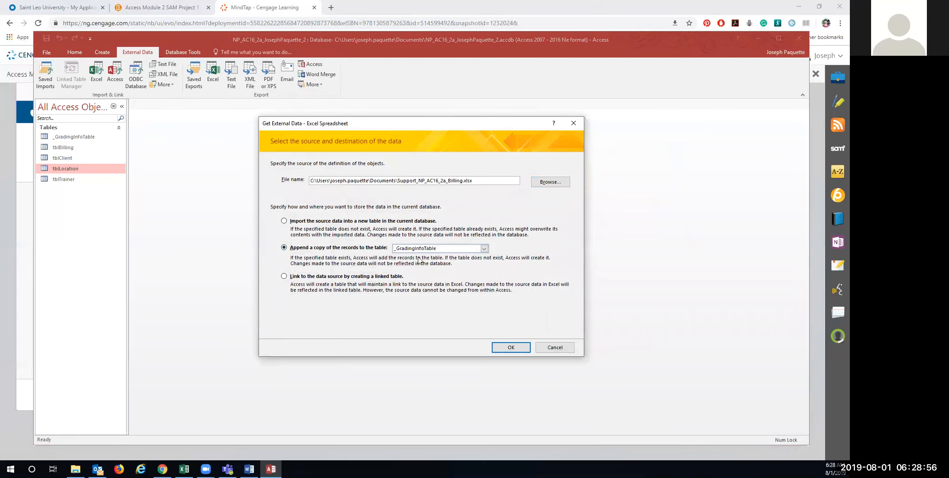
{"action": "left_click", "coordinate": [485, 250]}
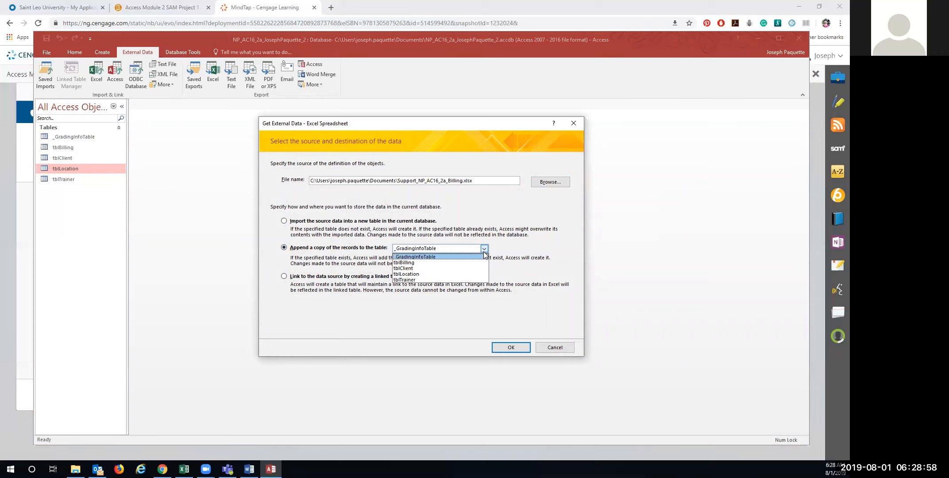
{"action": "left_click", "coordinate": [442, 262]}
{"action": "left_click", "coordinate": [509, 348]}
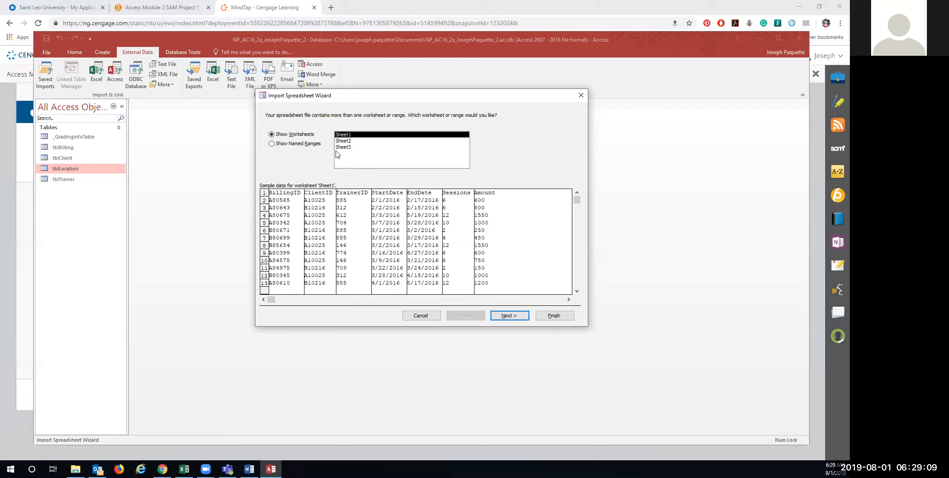
- Import the Sheet1 worksheet data into tblBilling, without saving the import steps
{"action": "left_click", "coordinate": [518, 316]}
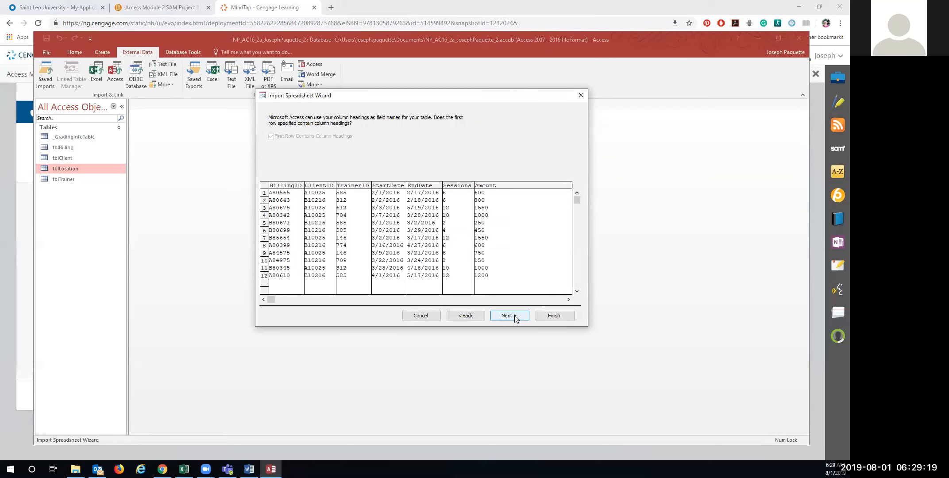
{"action": "left_click", "coordinate": [516, 316]}
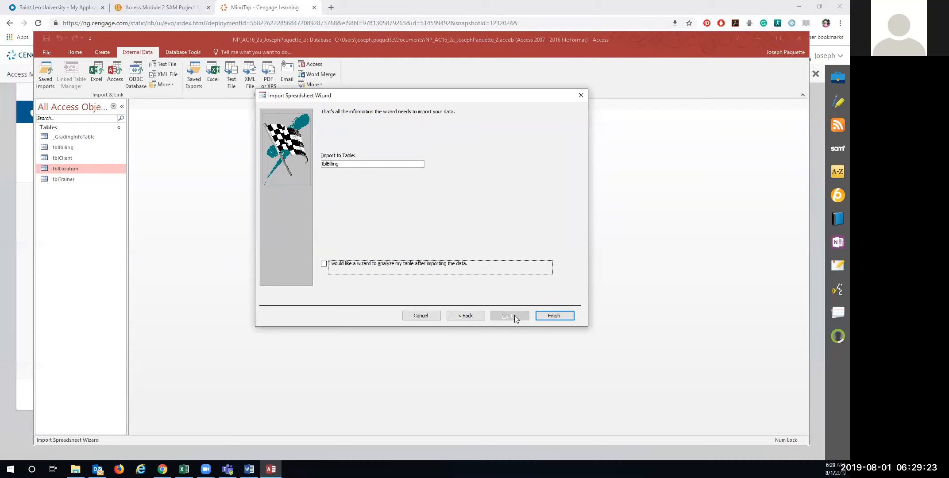
{"action": "left_click", "coordinate": [551, 315]}
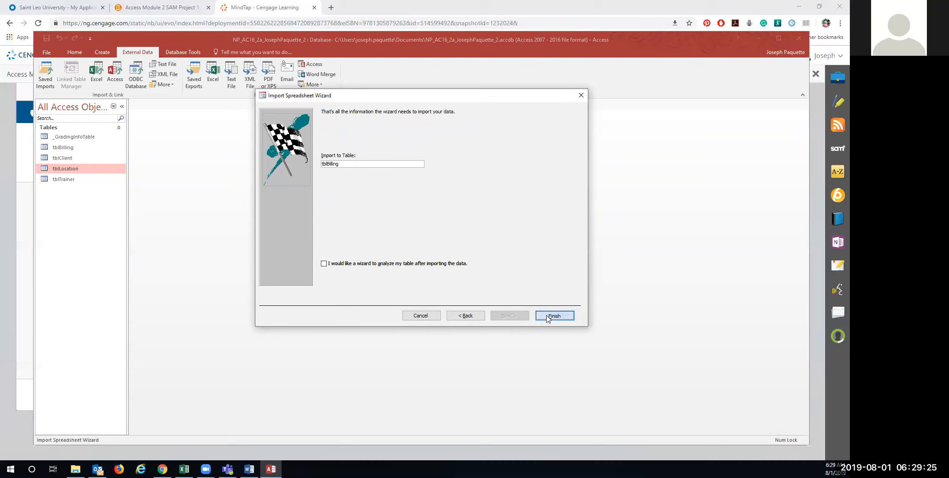
{"action": "left_click", "coordinate": [551, 357]}
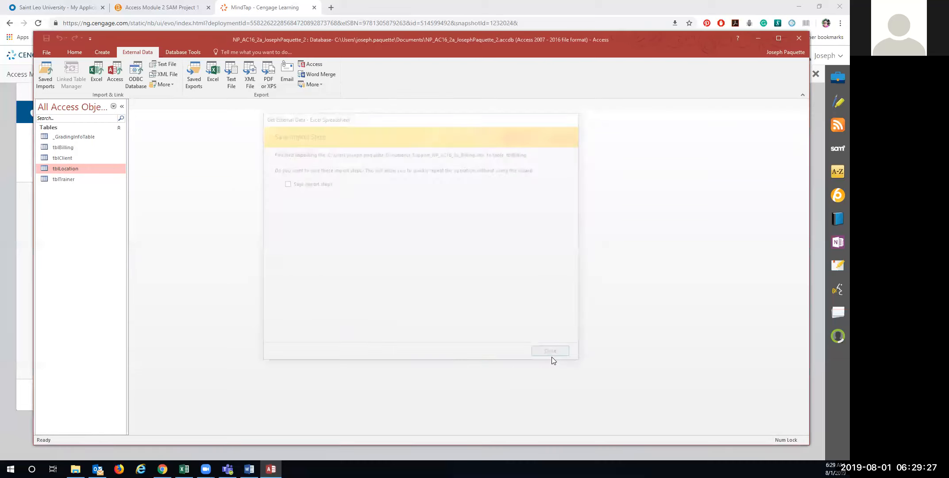
- Open tblBilling to check the appended billing records and close the table again
{"action": "double_click", "coordinate": [61, 147]}
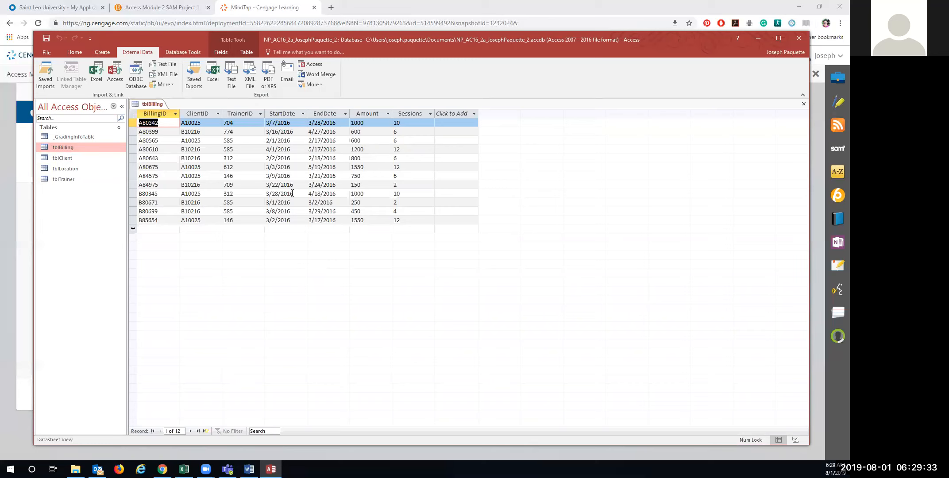
{"action": "right_click", "coordinate": [157, 107]}
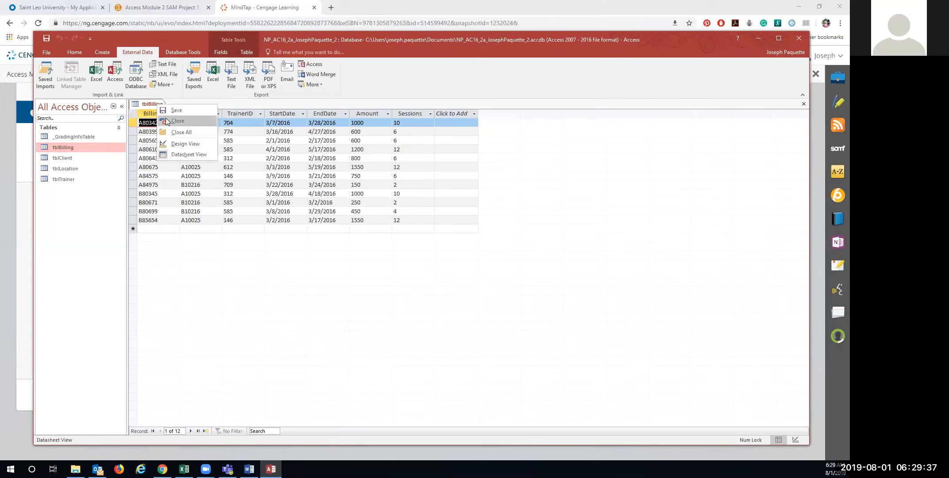
{"action": "left_click", "coordinate": [167, 121]}
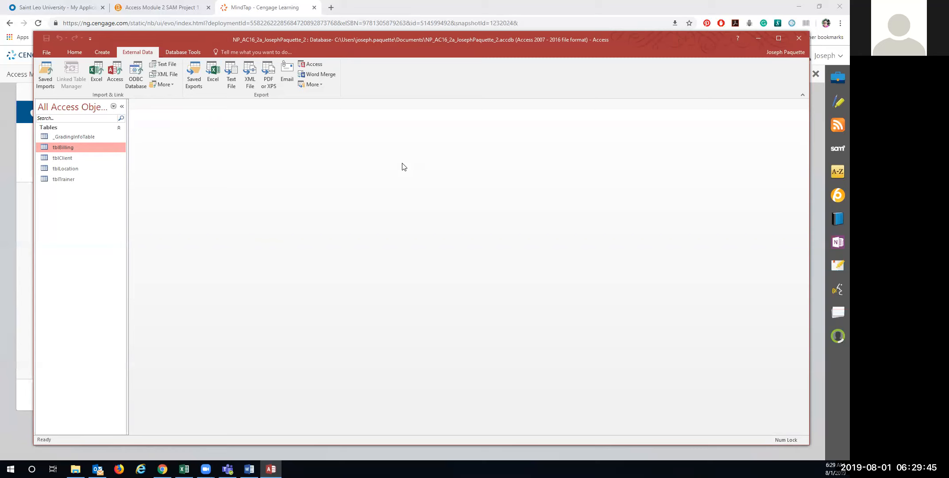
- Open the Relationships window and add the tblTrainer, tblBilling and tblClient tables to the layout
{"action": "left_click", "coordinate": [176, 52]}
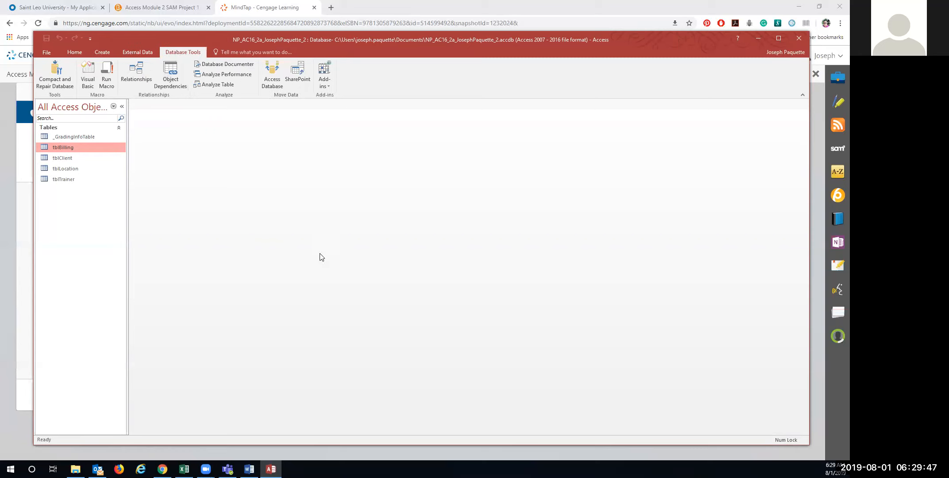
{"action": "left_click", "coordinate": [139, 73]}
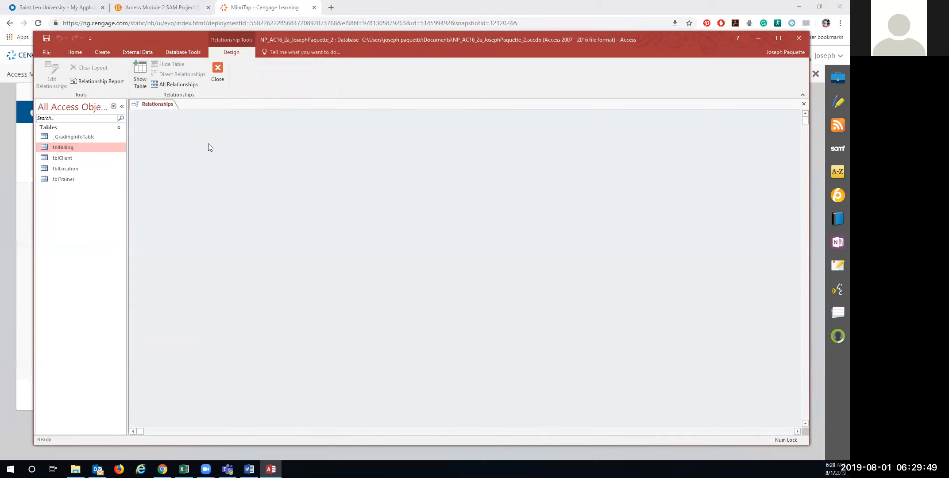
{"action": "left_click", "coordinate": [140, 80]}
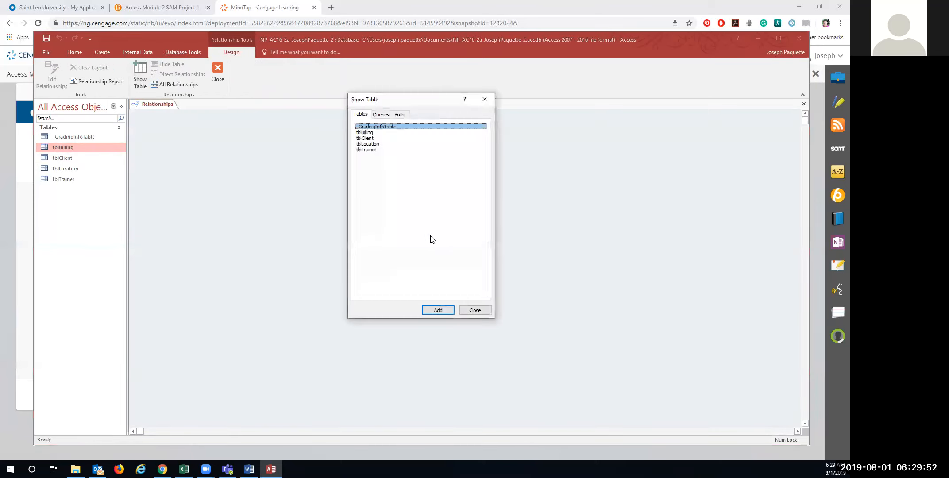
{"action": "left_click", "coordinate": [374, 151]}
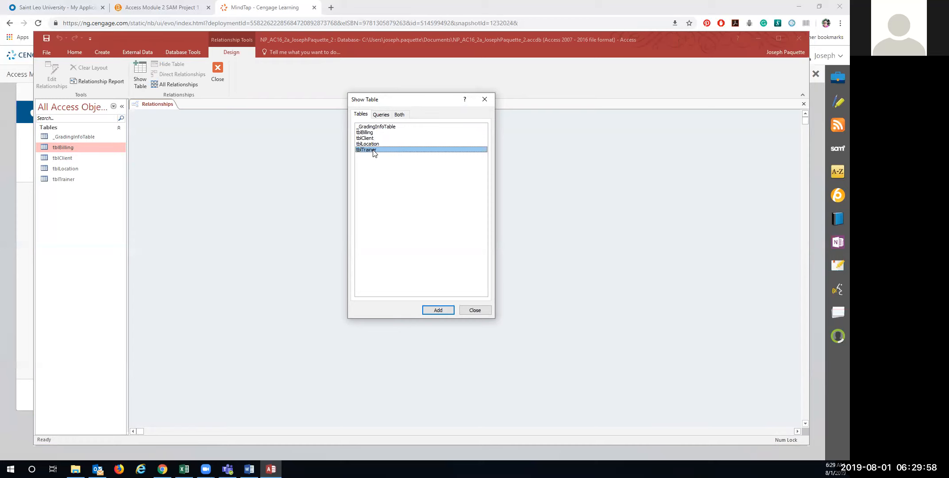
{"action": "left_click", "coordinate": [436, 310]}
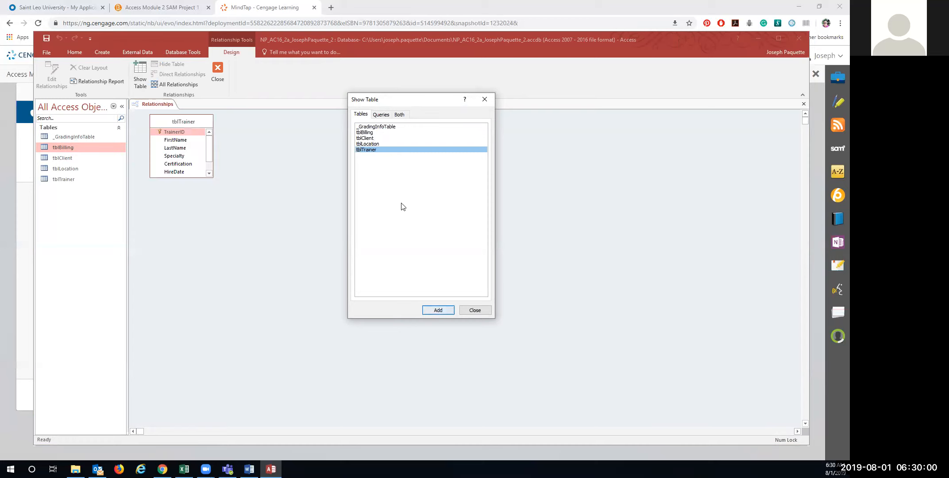
{"action": "left_click", "coordinate": [374, 133]}
{"action": "left_click", "coordinate": [447, 311]}
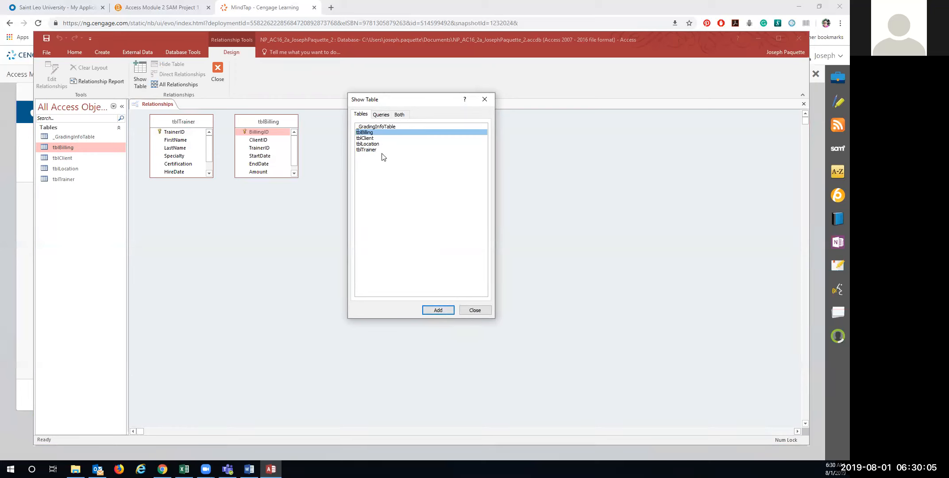
{"action": "left_click", "coordinate": [374, 138]}
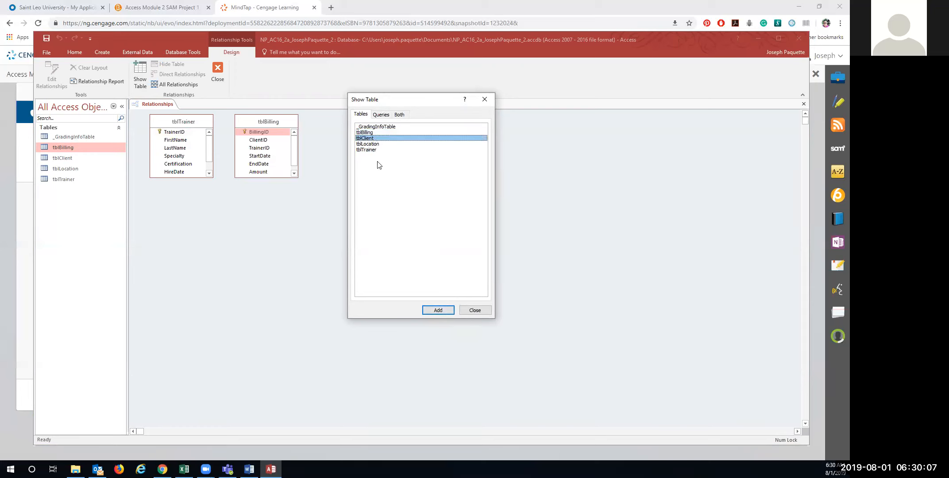
{"action": "left_click", "coordinate": [433, 312]}
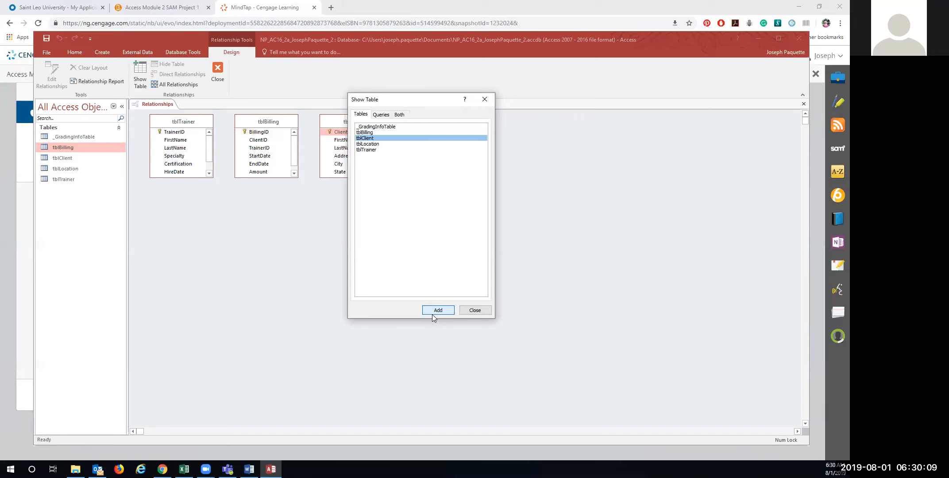
{"action": "left_click", "coordinate": [482, 314]}
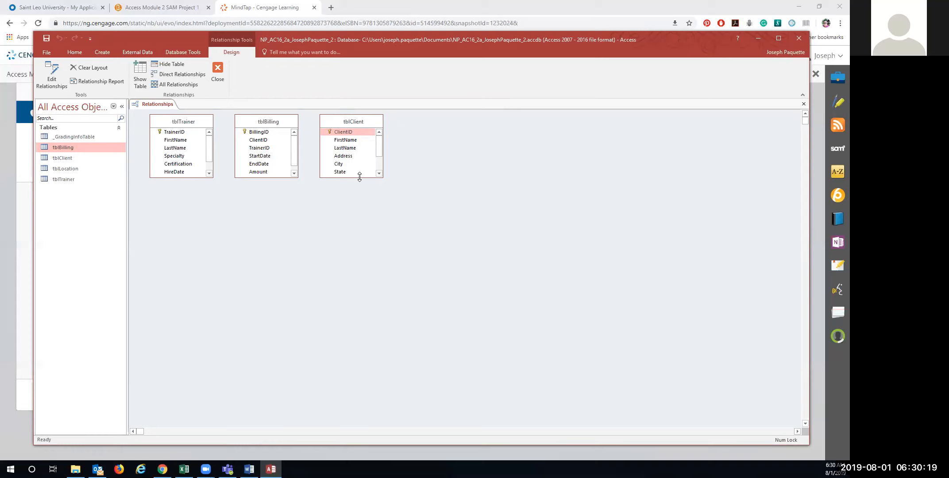
- Enlarge the tblClient, tblBilling and tblTrainer field lists to show all fields and space them apart in the layout
{"action": "left_click_drag", "start_coordinate": [360, 177], "coordinate": [359, 215]}
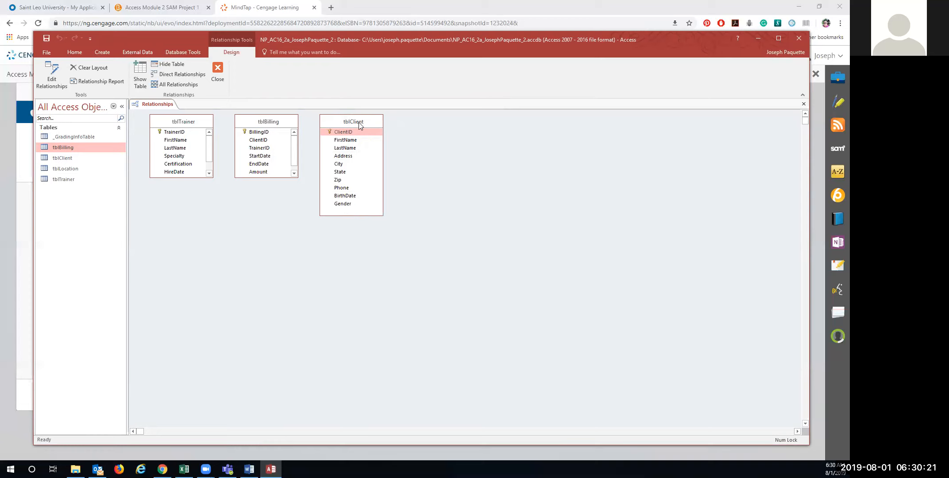
{"action": "left_click_drag", "start_coordinate": [359, 122], "coordinate": [465, 160]}
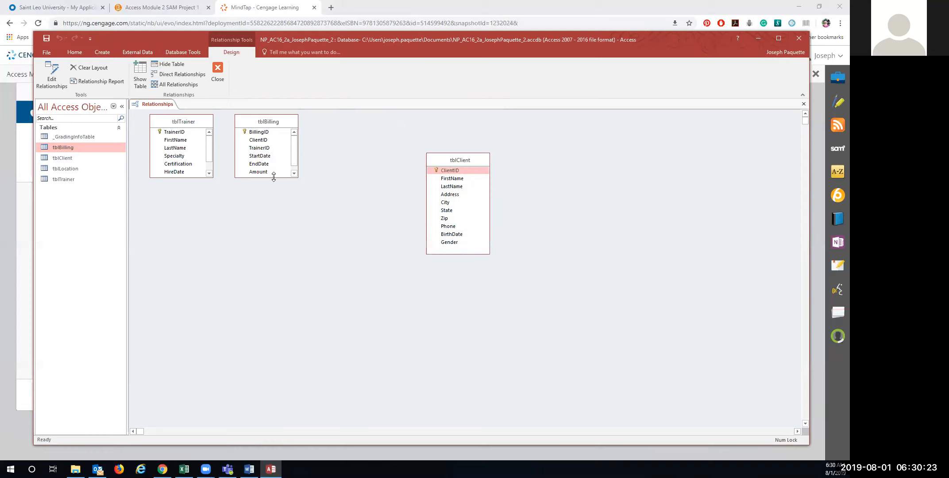
{"action": "left_click_drag", "start_coordinate": [274, 177], "coordinate": [273, 190]}
{"action": "left_click_drag", "start_coordinate": [263, 122], "coordinate": [332, 167]}
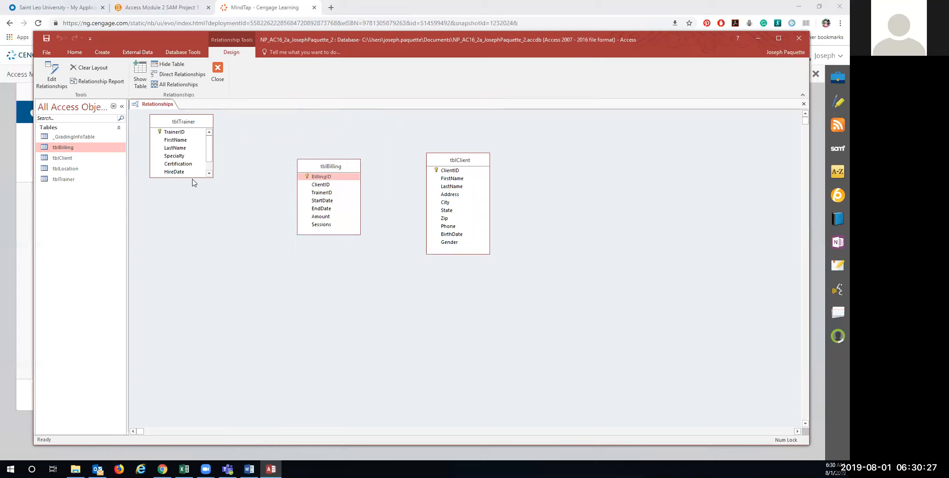
{"action": "left_click", "coordinate": [192, 176]}
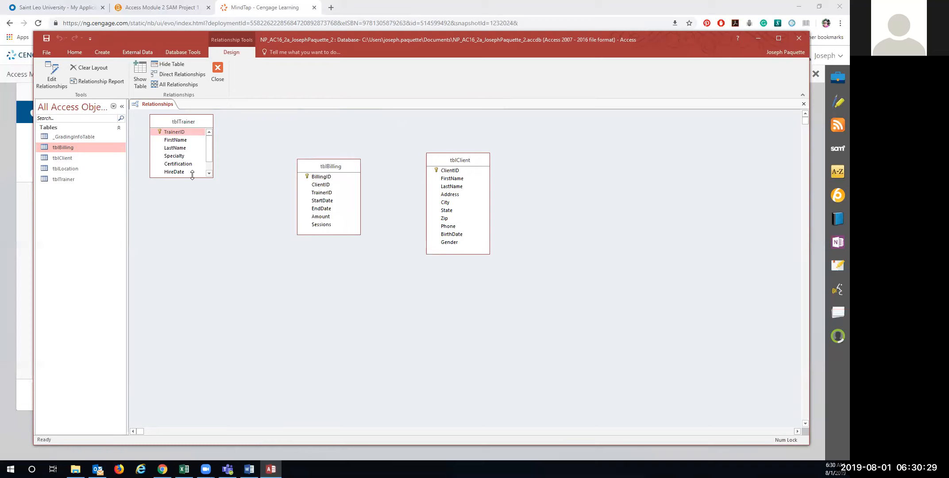
{"action": "left_click_drag", "start_coordinate": [192, 177], "coordinate": [193, 199]}
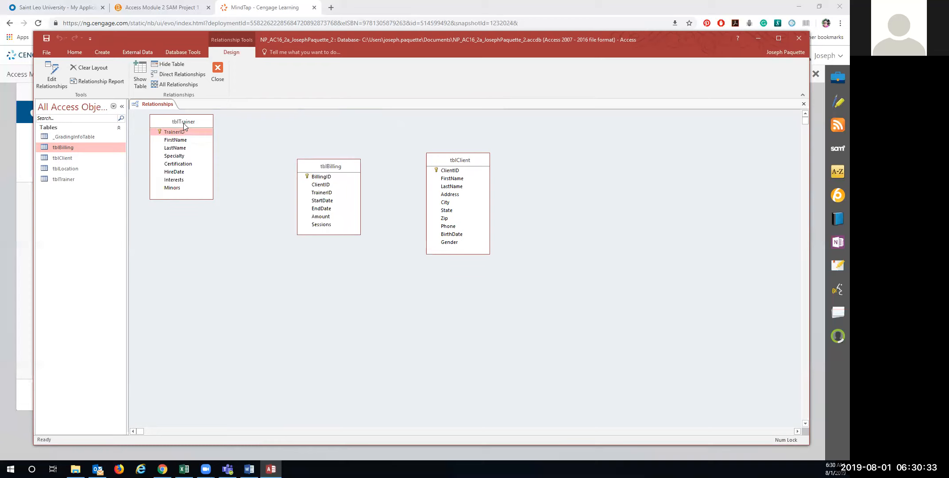
{"action": "left_click_drag", "start_coordinate": [184, 126], "coordinate": [204, 156]}
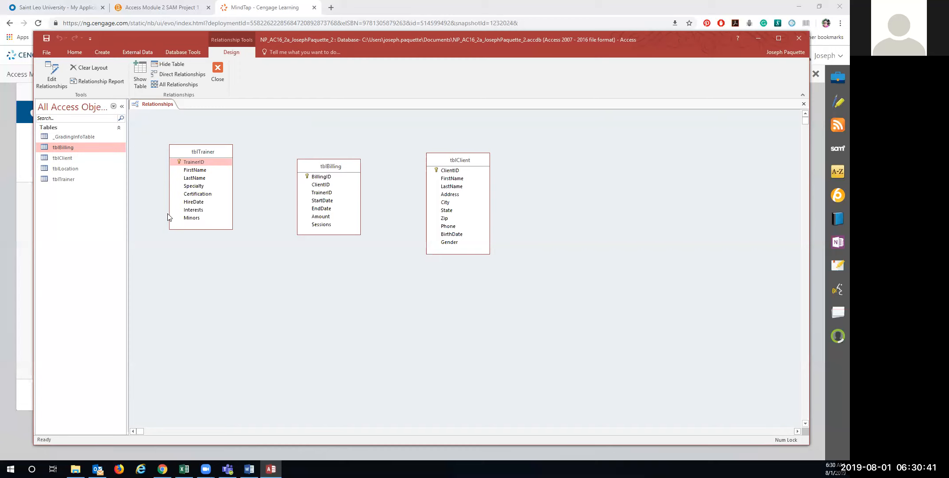
- Create a one-to-many relationship from tblTrainer to tblBilling on TrainerID with only referential integrity enforced
{"action": "left_click_drag", "start_coordinate": [202, 165], "coordinate": [318, 195]}
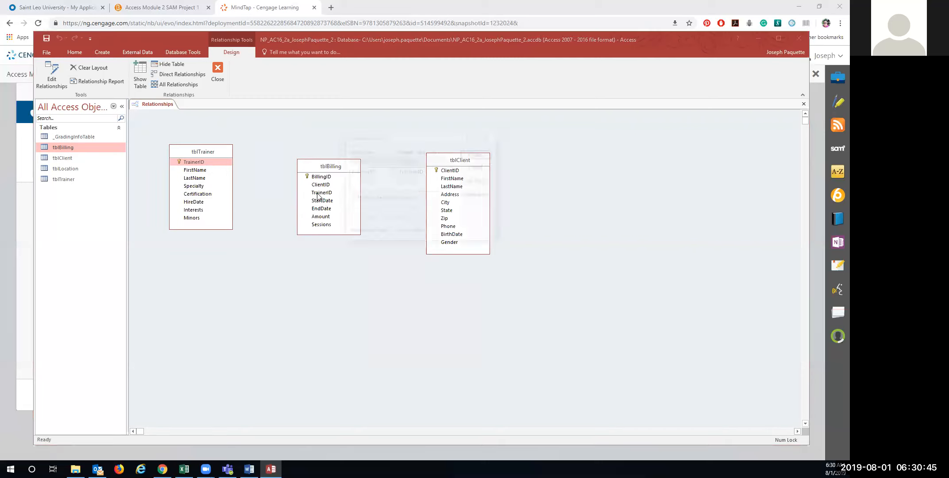
{"action": "left_click", "coordinate": [354, 200]}
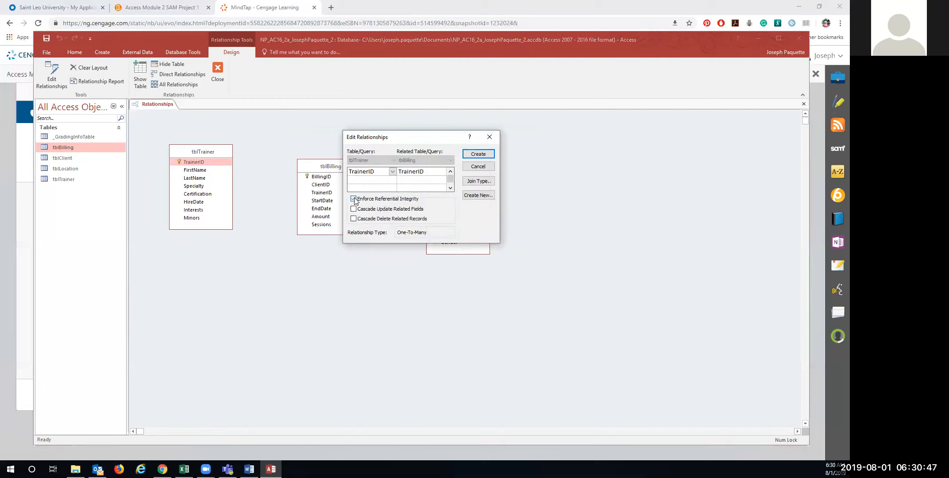
{"action": "left_click", "coordinate": [478, 155]}
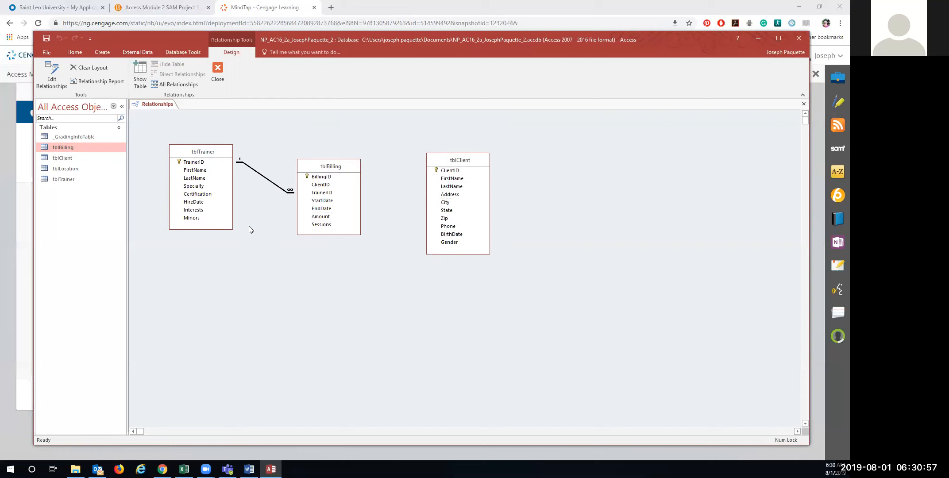
- Delete the relationship between tblTrainer and tblBilling
{"action": "right_click", "coordinate": [281, 191]}
{"action": "left_click", "coordinate": [293, 205]}
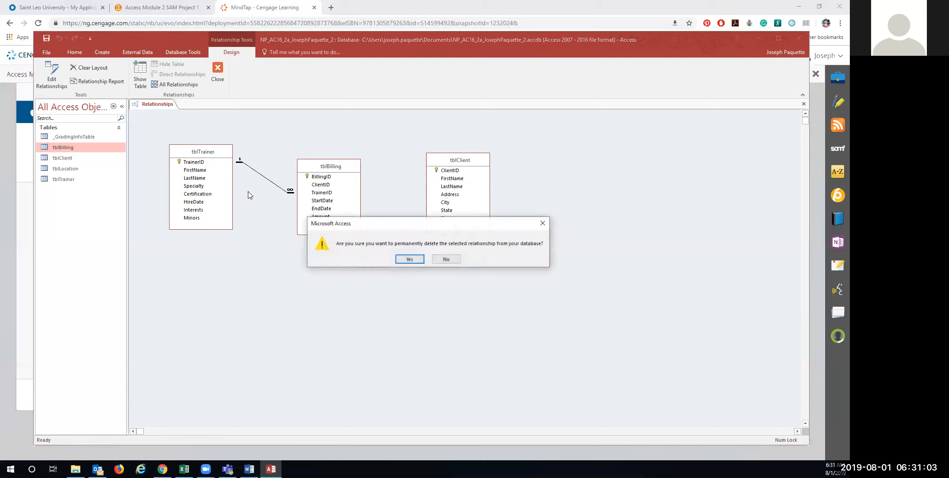
{"action": "left_click", "coordinate": [410, 260]}
- Relate TrainerID in tblTrainer to TrainerID in tblBilling, enforcing referential integrity and cascading updates to related fields
{"action": "left_click_drag", "start_coordinate": [195, 162], "coordinate": [321, 194]}
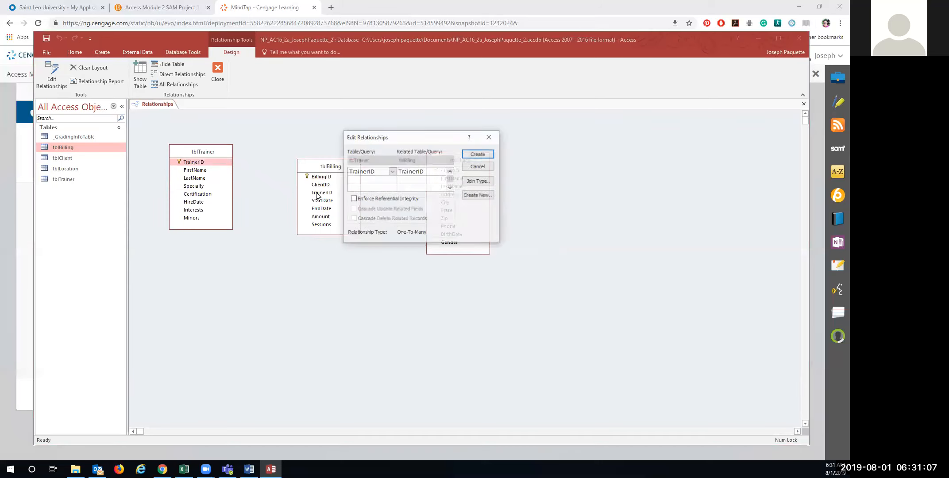
{"action": "left_click", "coordinate": [353, 199]}
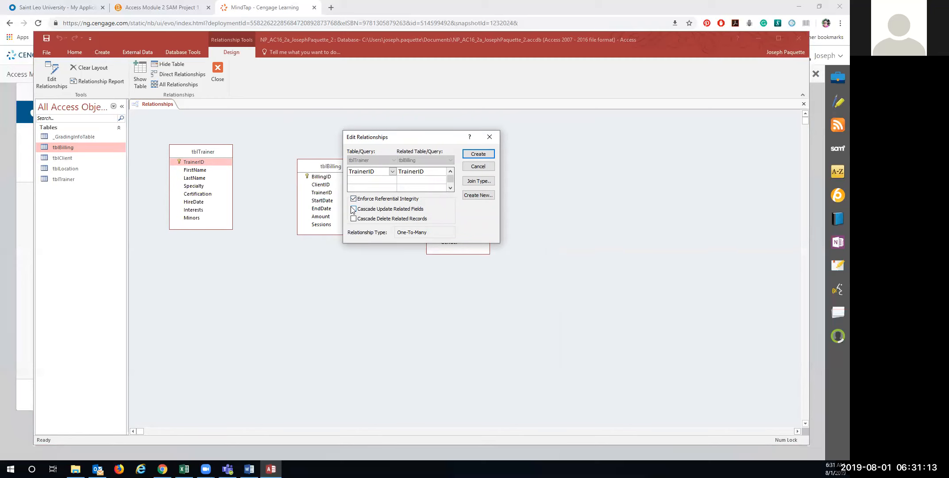
{"action": "left_click", "coordinate": [353, 209]}
{"action": "left_click", "coordinate": [479, 154]}
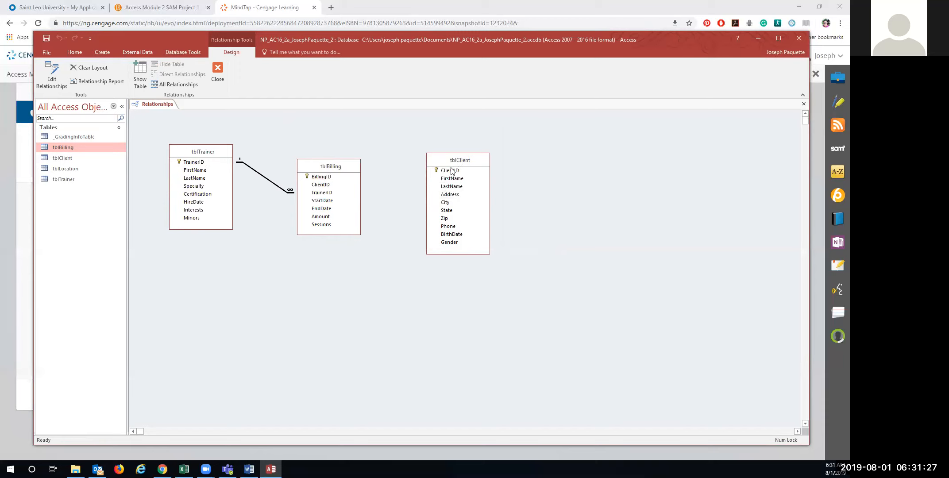
- Relate ClientID in tblClient to ClientID in tblBilling, enforcing referential integrity and cascading updates to related fields
{"action": "left_click_drag", "start_coordinate": [450, 171], "coordinate": [329, 188]}
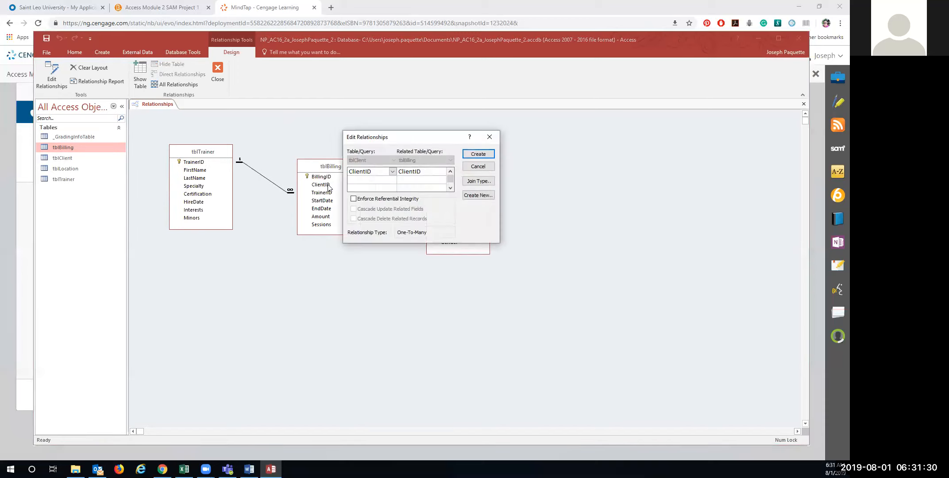
{"action": "left_click", "coordinate": [353, 199]}
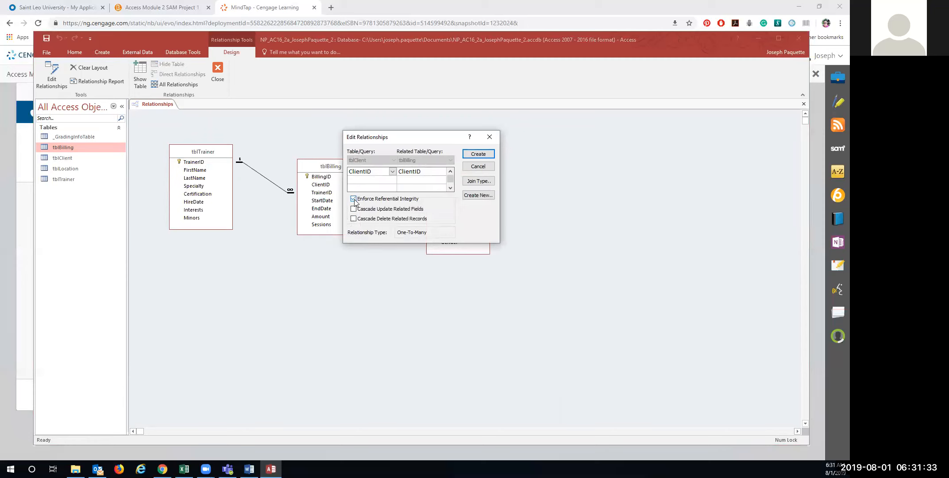
{"action": "left_click", "coordinate": [354, 209]}
{"action": "left_click", "coordinate": [481, 154]}
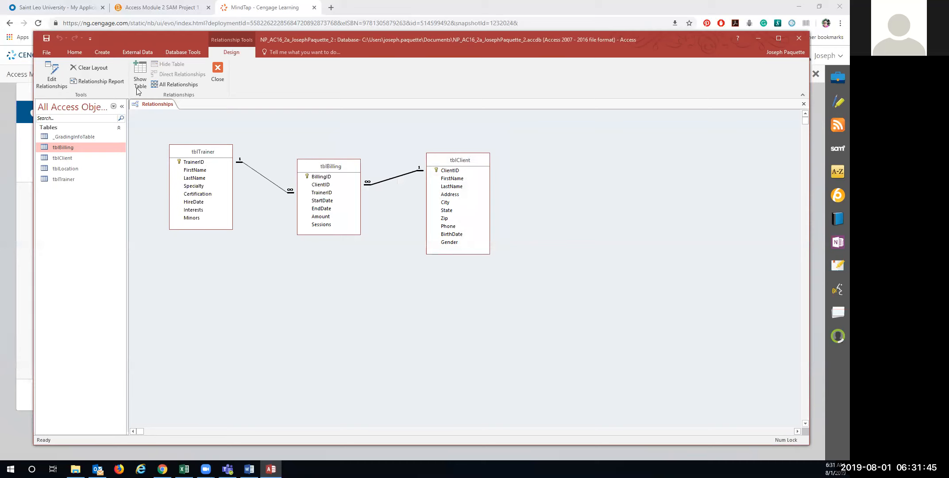
- Save and close the Relationships layout, and compact and repair the database
{"action": "right_click", "coordinate": [145, 104]}
{"action": "left_click", "coordinate": [161, 109]}
{"action": "right_click", "coordinate": [159, 106]}
{"action": "left_click", "coordinate": [171, 130]}
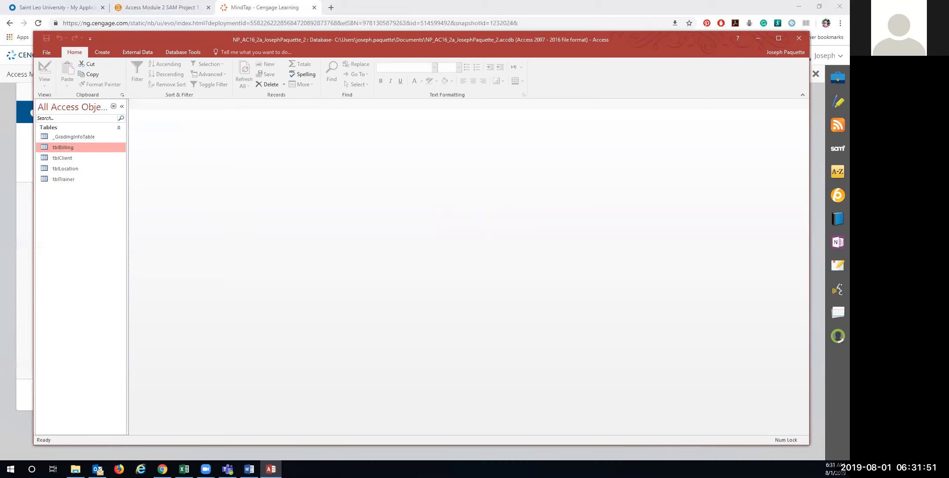
{"action": "left_click", "coordinate": [183, 52]}
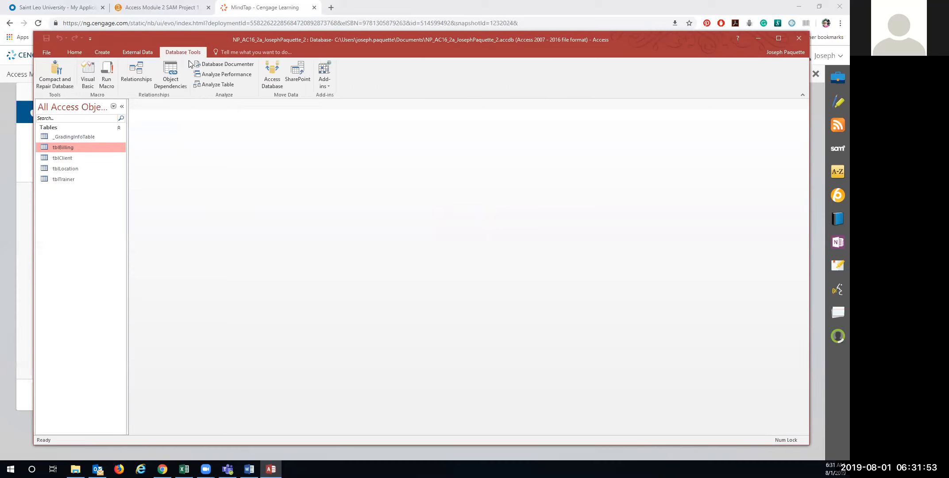
{"action": "left_click", "coordinate": [50, 74]}
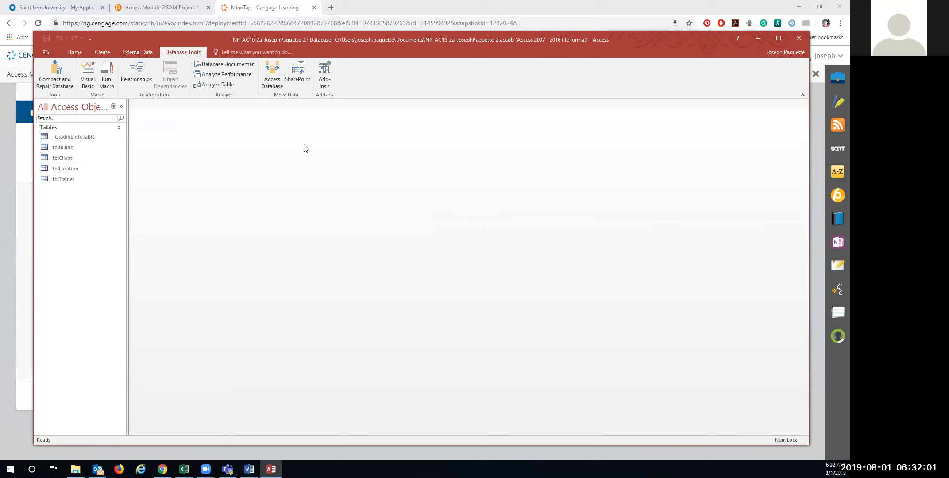
- Switch to the MindTap project page, continue to Step 2 and upload the completed NP_AC16_2a database from Documents
{"action": "left_click", "coordinate": [758, 41]}
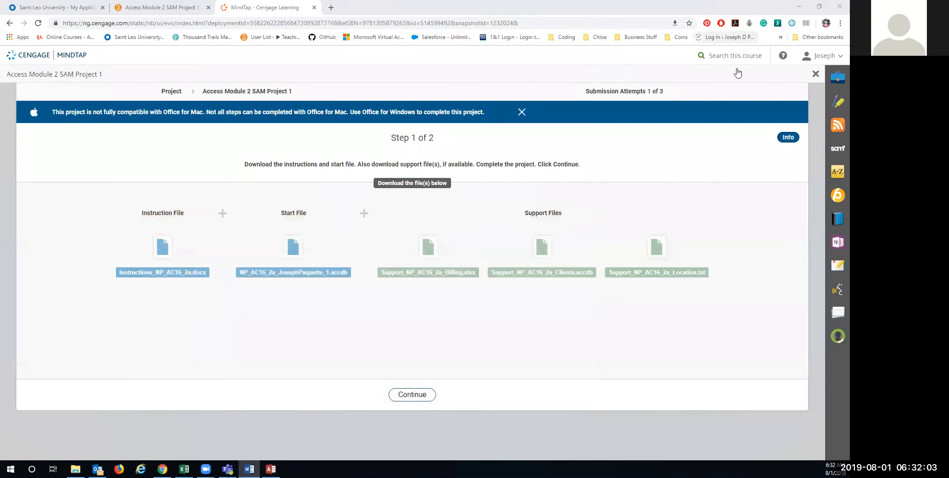
{"action": "left_click", "coordinate": [413, 394]}
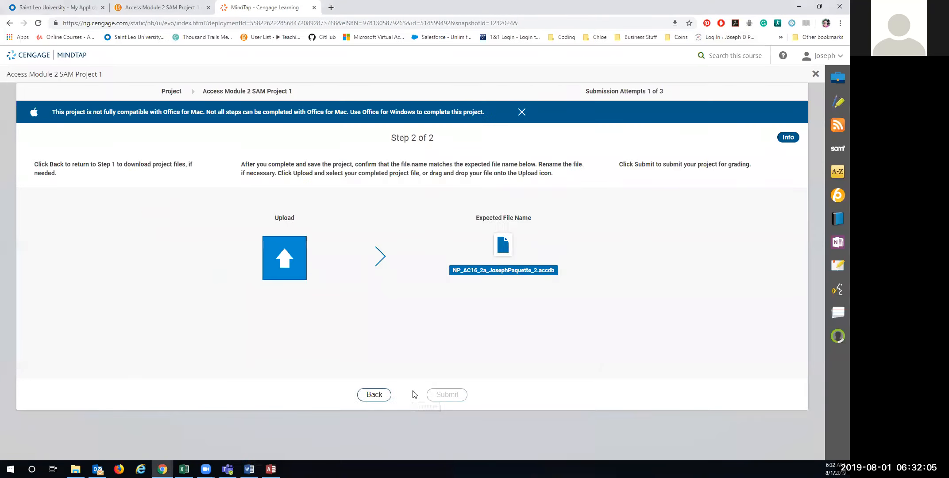
{"action": "left_click", "coordinate": [282, 259]}
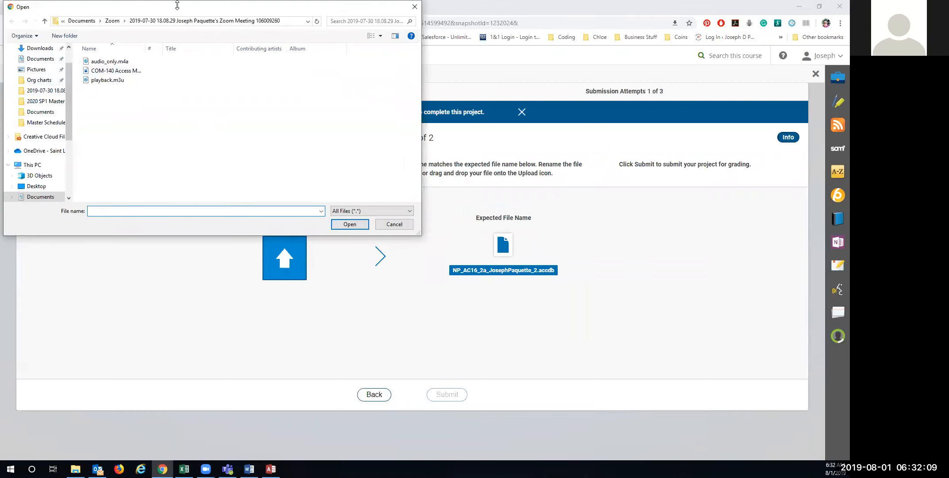
{"action": "left_click_drag", "start_coordinate": [177, 5], "coordinate": [250, 104]}
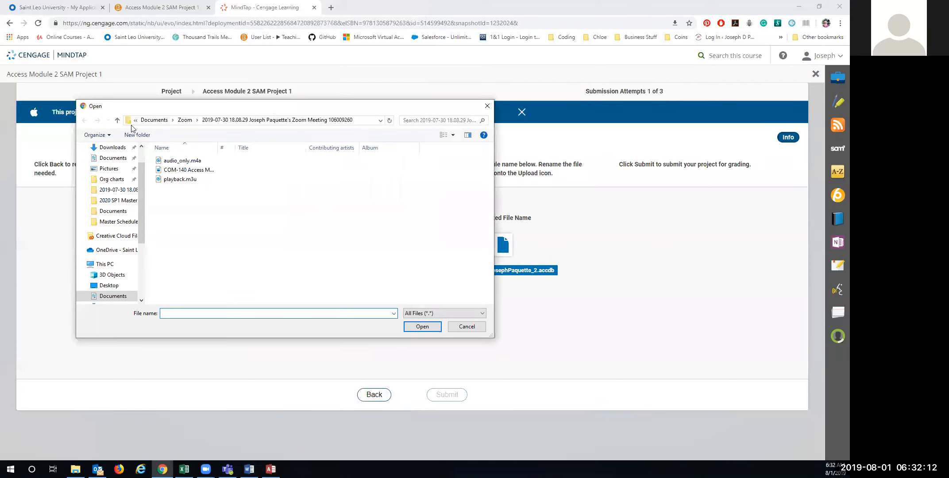
{"action": "left_click", "coordinate": [109, 168]}
{"action": "left_click", "coordinate": [113, 158]}
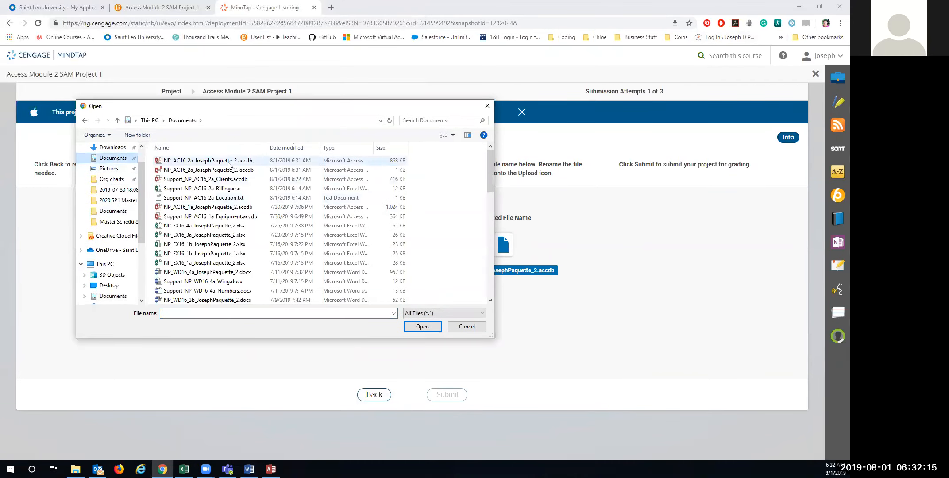
{"action": "left_click", "coordinate": [207, 162]}
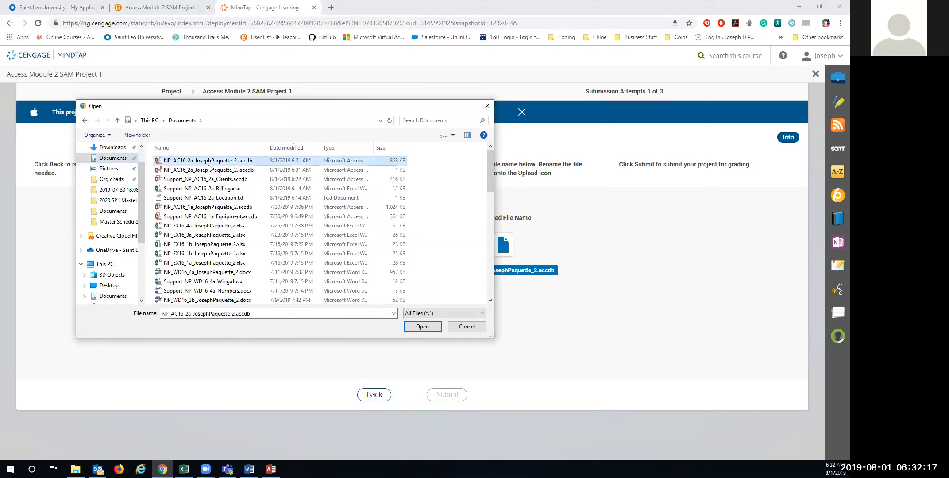
{"action": "left_click", "coordinate": [421, 327]}
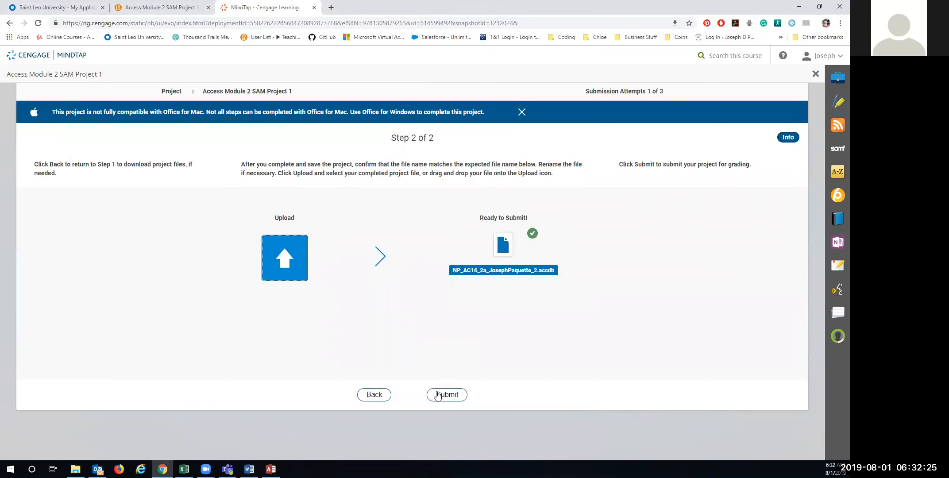
- Submit the uploaded project for grading, open the downloaded report database with content enabled, review _GradingReport and close it
{"action": "left_click", "coordinate": [445, 395]}
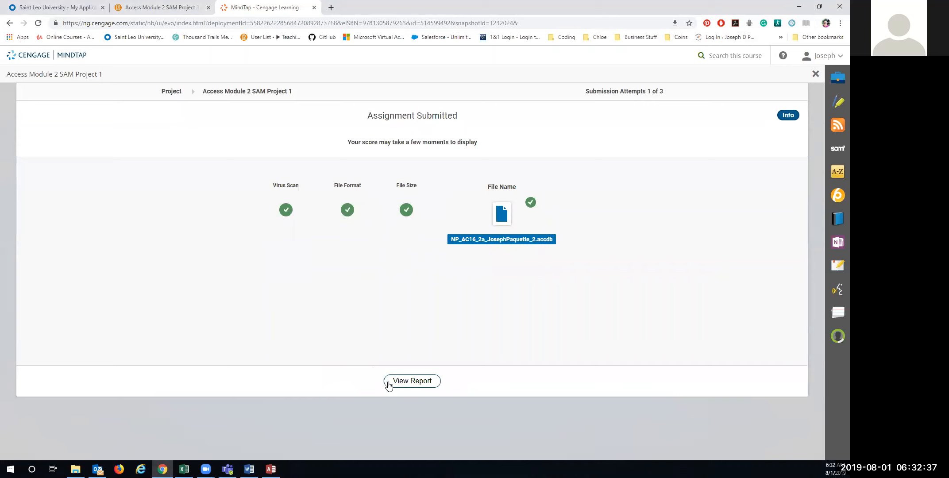
{"action": "left_click", "coordinate": [407, 384]}
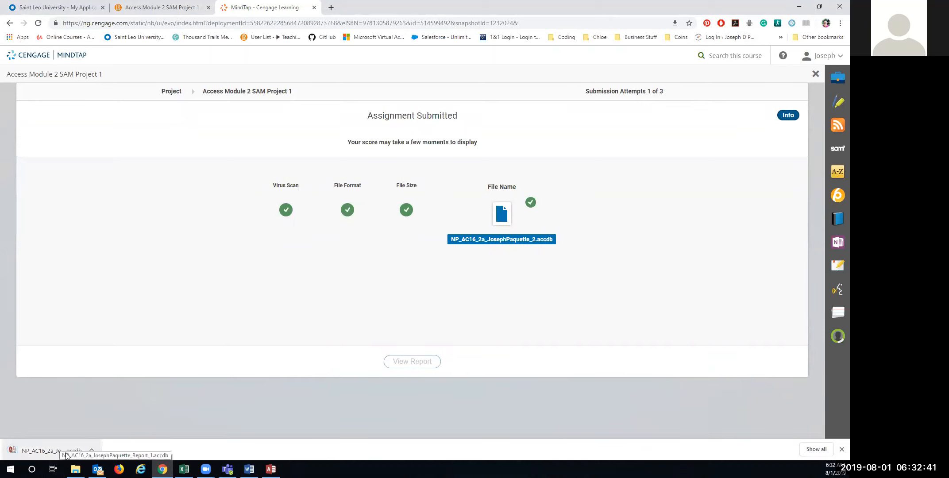
{"action": "left_click", "coordinate": [67, 454]}
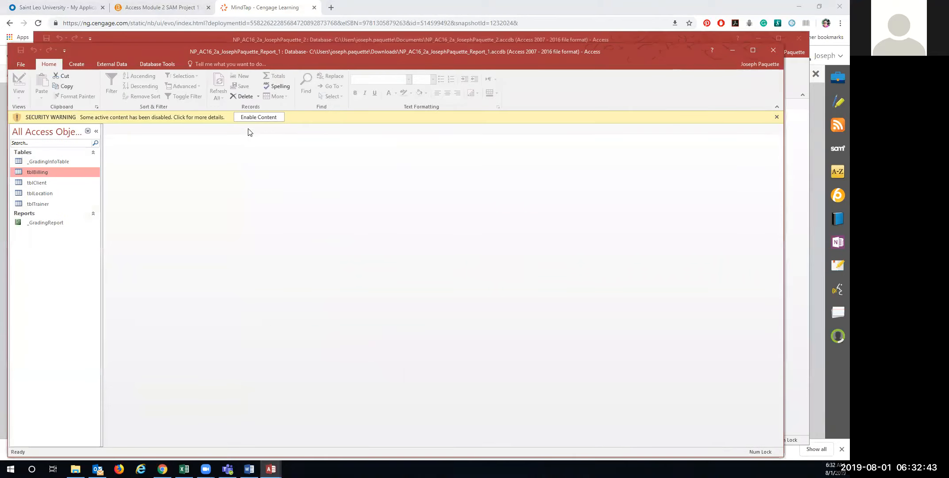
{"action": "left_click", "coordinate": [244, 117]}
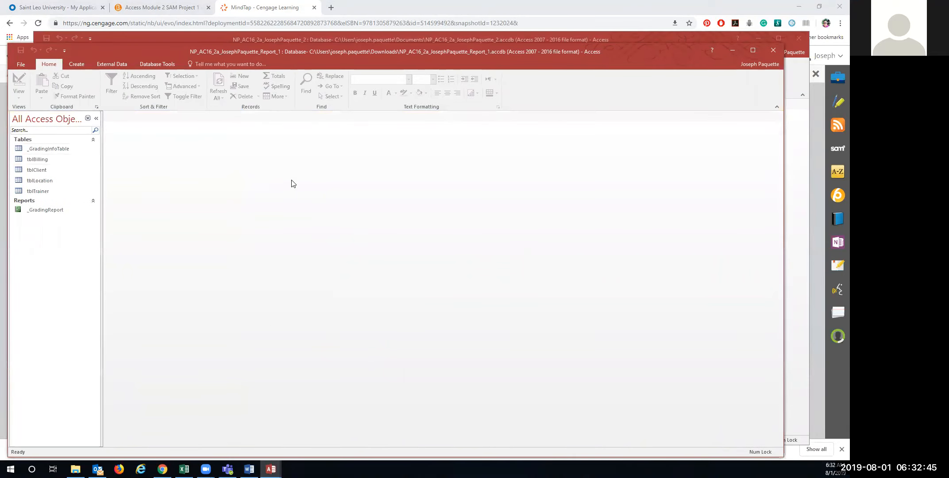
{"action": "double_click", "coordinate": [39, 211]}
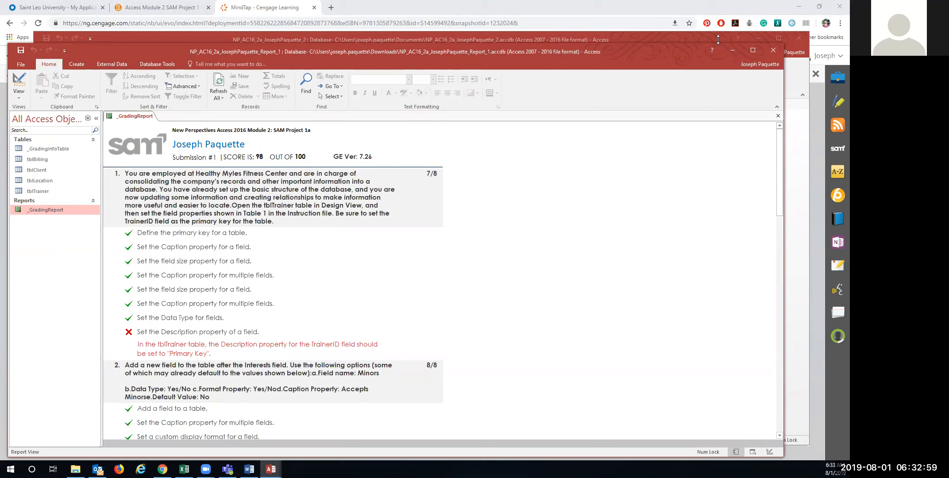
{"action": "left_click", "coordinate": [773, 50]}
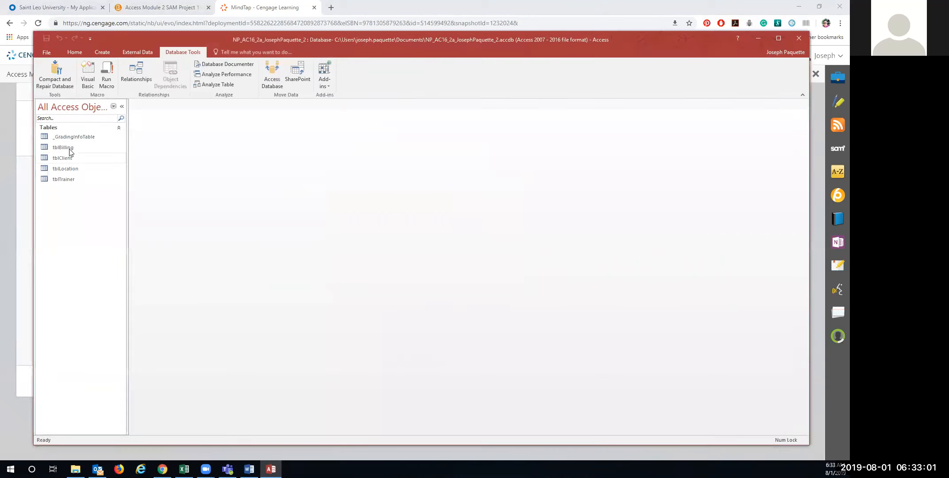
- Open tblTrainer in Design View and set the description of the TrainerID field to "Primary Key"
{"action": "double_click", "coordinate": [62, 179]}
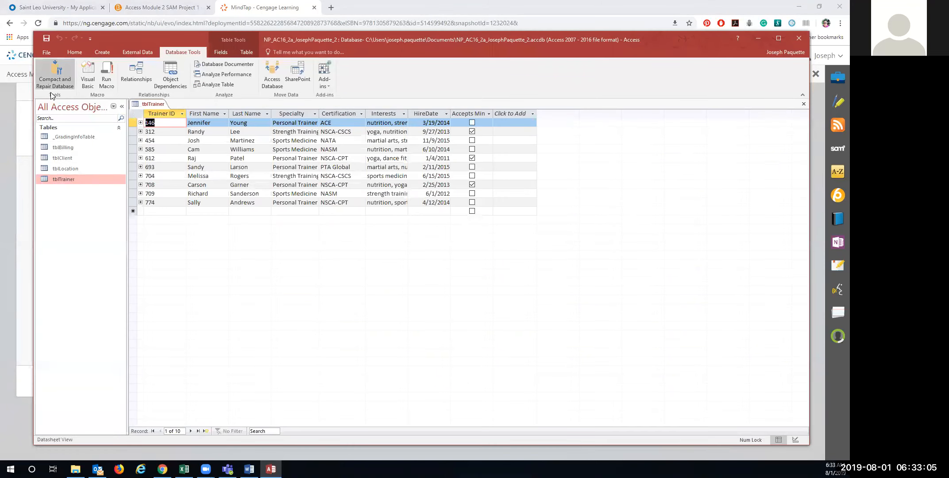
{"action": "left_click", "coordinate": [75, 52]}
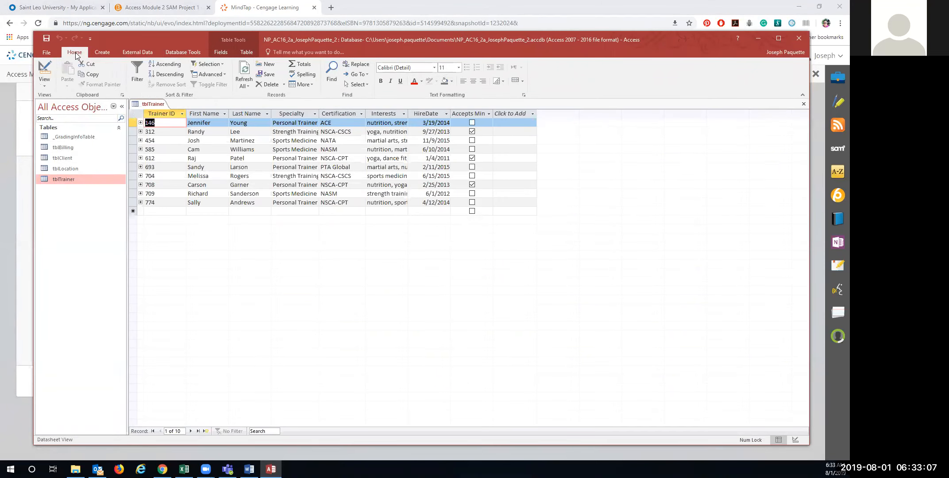
{"action": "left_click", "coordinate": [43, 82]}
{"action": "left_click", "coordinate": [48, 120]}
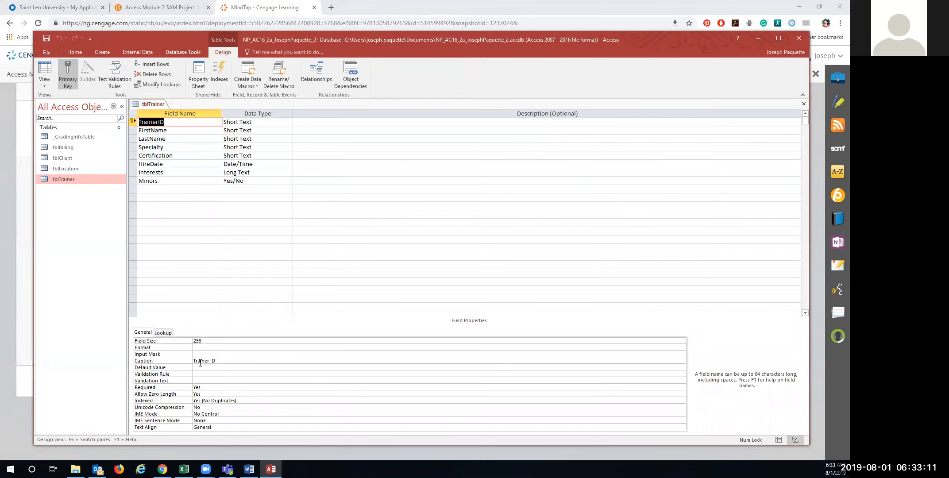
{"action": "key", "text": "alt+Tab"}
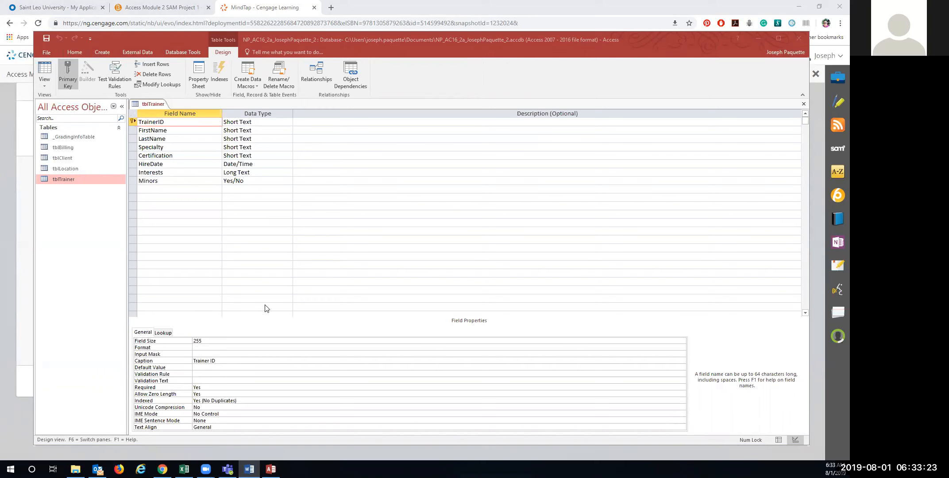
{"action": "left_click", "coordinate": [314, 123]}
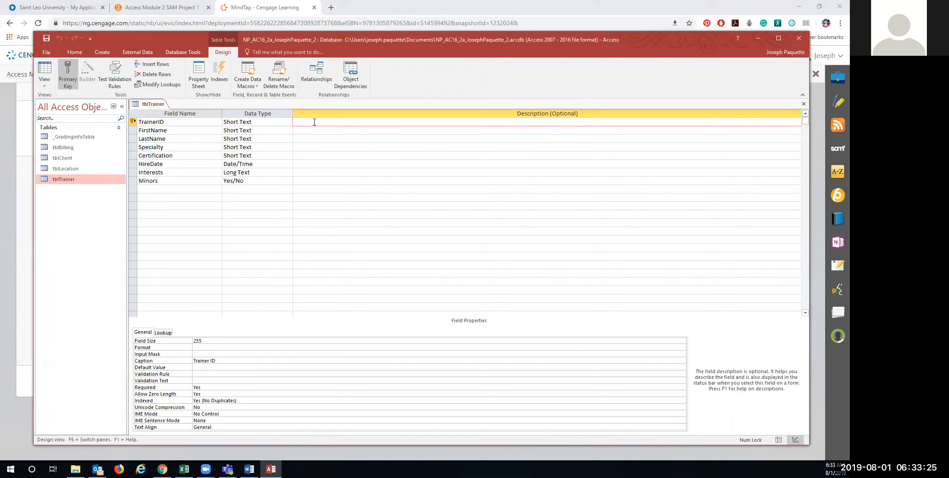
{"action": "type", "text": "Primary Key"}
- Save and close tblTrainer, compact and repair the database, and minimize its window
{"action": "left_click", "coordinate": [46, 40]}
{"action": "right_click", "coordinate": [146, 102]}
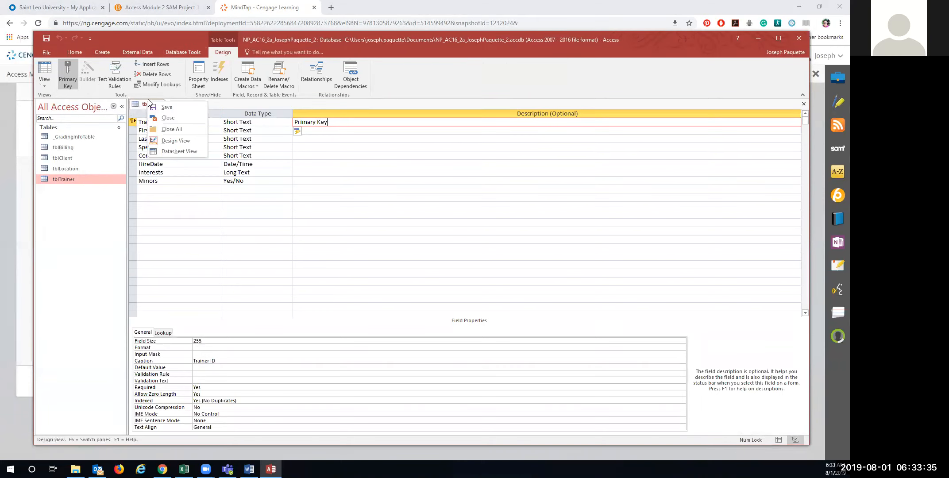
{"action": "left_click", "coordinate": [160, 107]}
{"action": "right_click", "coordinate": [151, 105]}
{"action": "left_click", "coordinate": [165, 121]}
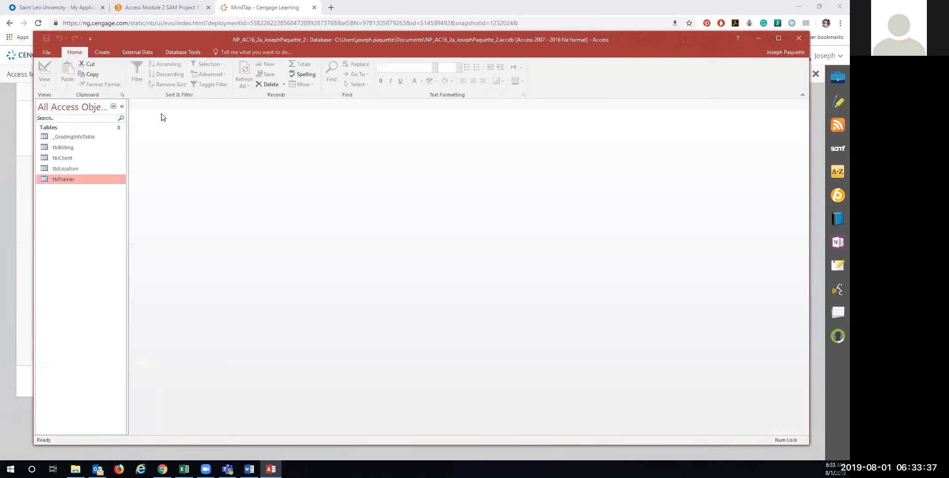
{"action": "left_click", "coordinate": [169, 52]}
{"action": "left_click", "coordinate": [62, 84]}
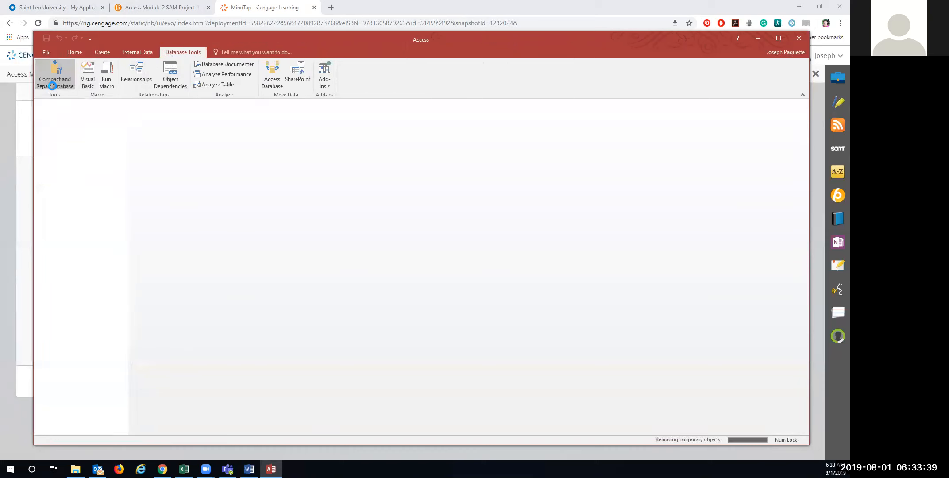
{"action": "left_click", "coordinate": [758, 37]}
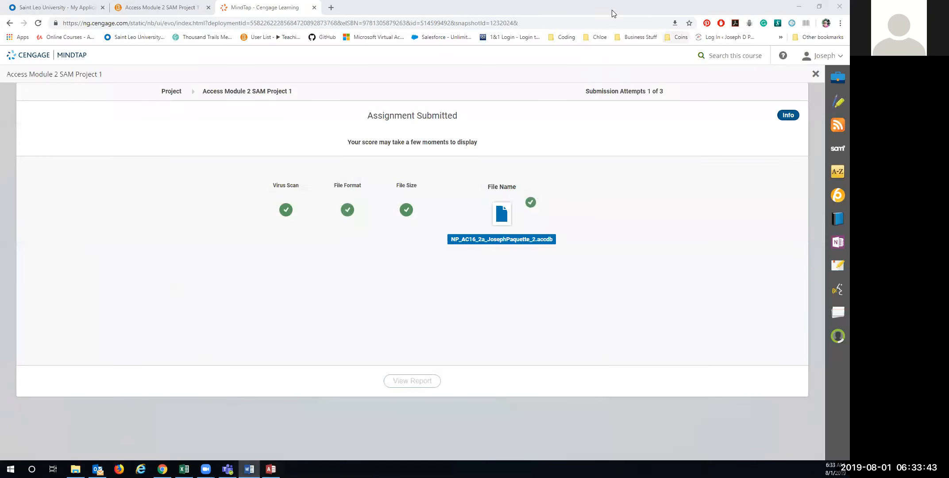
- Close the MindTap submission page and relaunch Access Module 2 SAM Project 1 from the course's Homework page to start another attempt
{"action": "left_click_drag", "start_coordinate": [239, 12], "coordinate": [273, 111]}
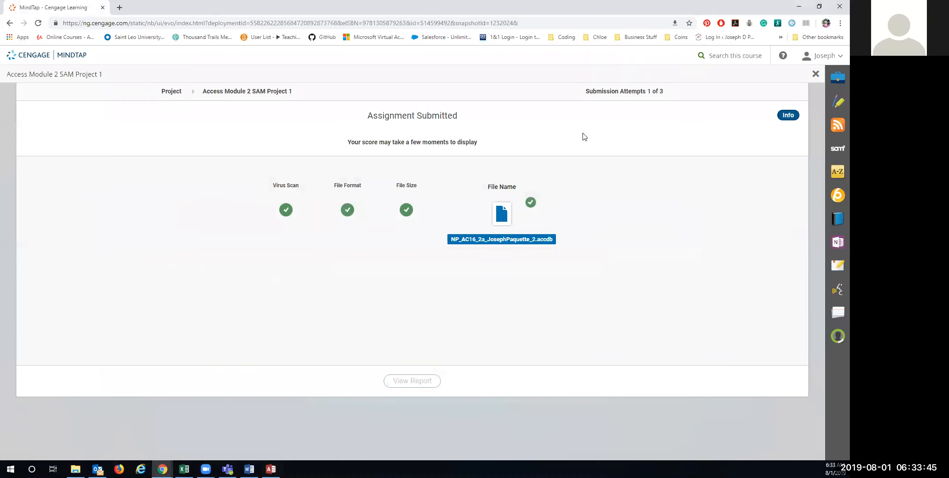
{"action": "left_click", "coordinate": [837, 7]}
{"action": "left_click", "coordinate": [313, 127]}
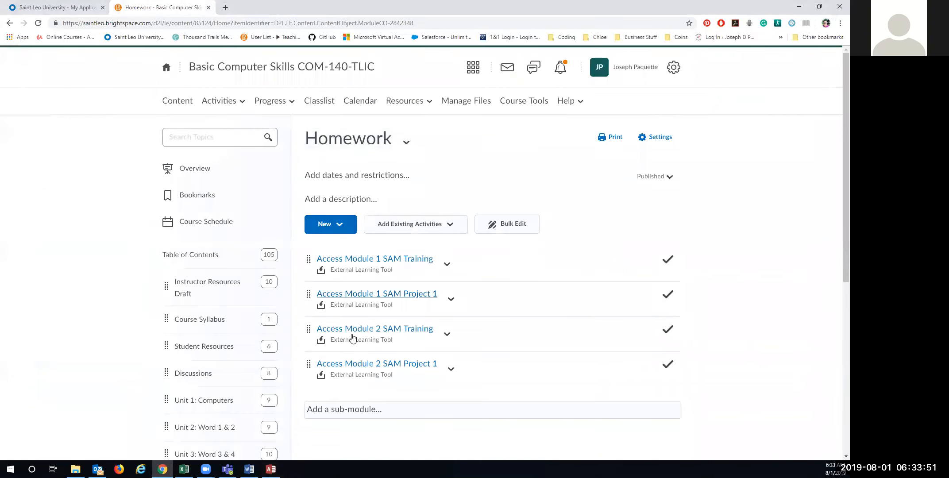
{"action": "left_click", "coordinate": [350, 366]}
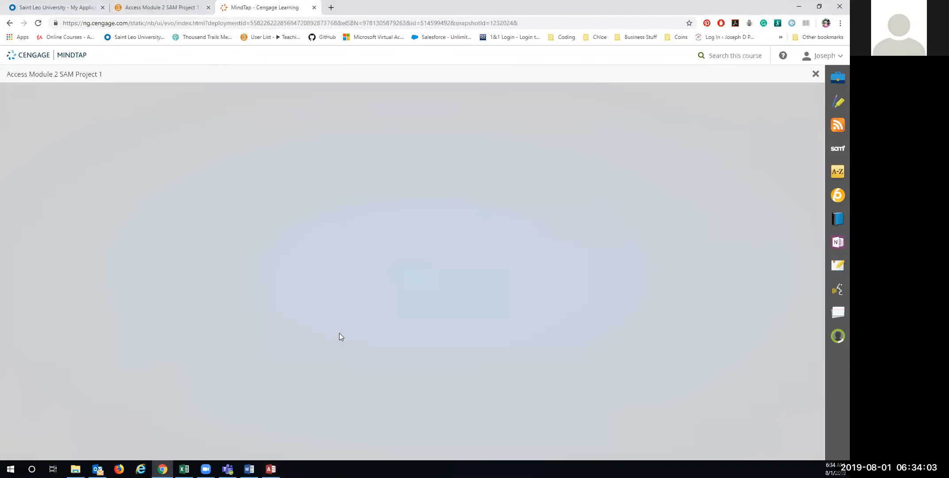
{"action": "left_click", "coordinate": [642, 216]}
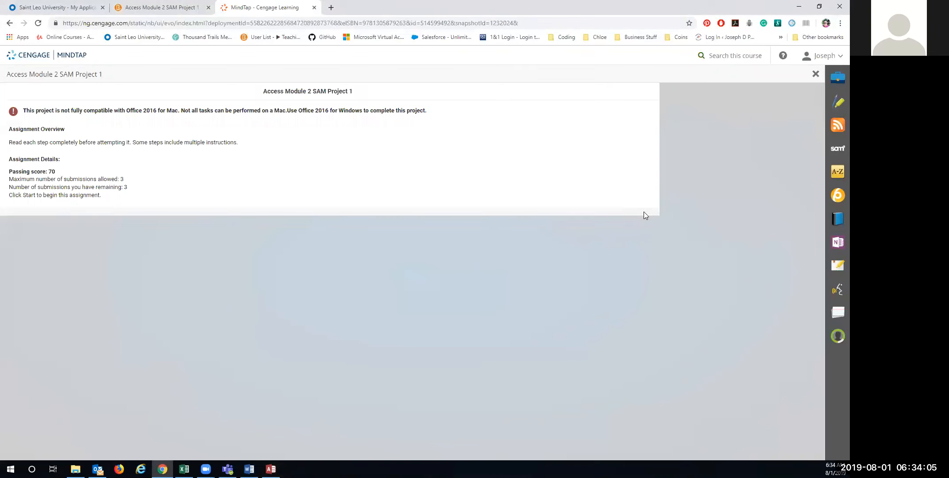
- Upload the corrected NP_AC16_2a database from Documents and submit it as the second attempt
{"action": "left_click", "coordinate": [300, 259]}
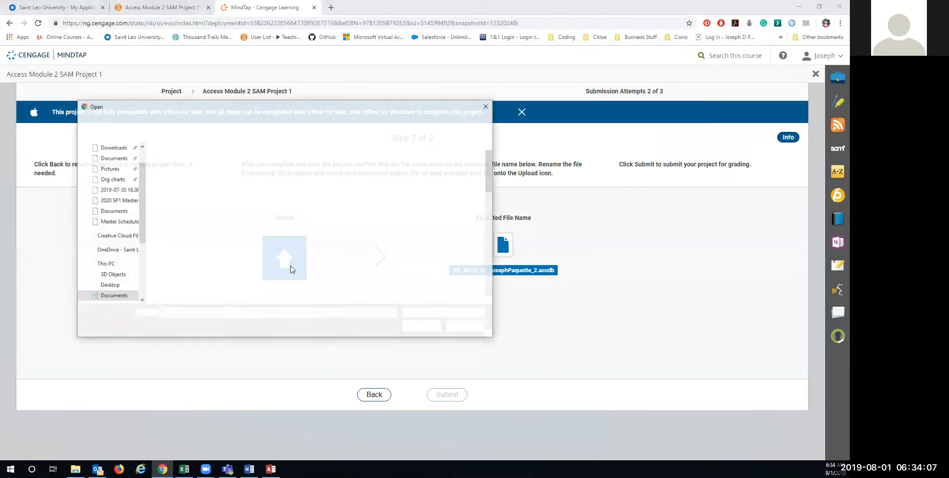
{"action": "left_click", "coordinate": [202, 161]}
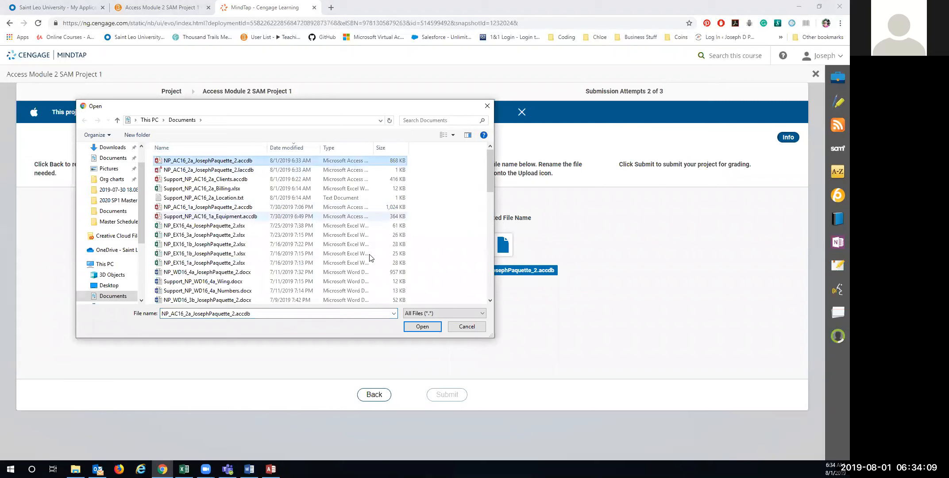
{"action": "left_click", "coordinate": [422, 327]}
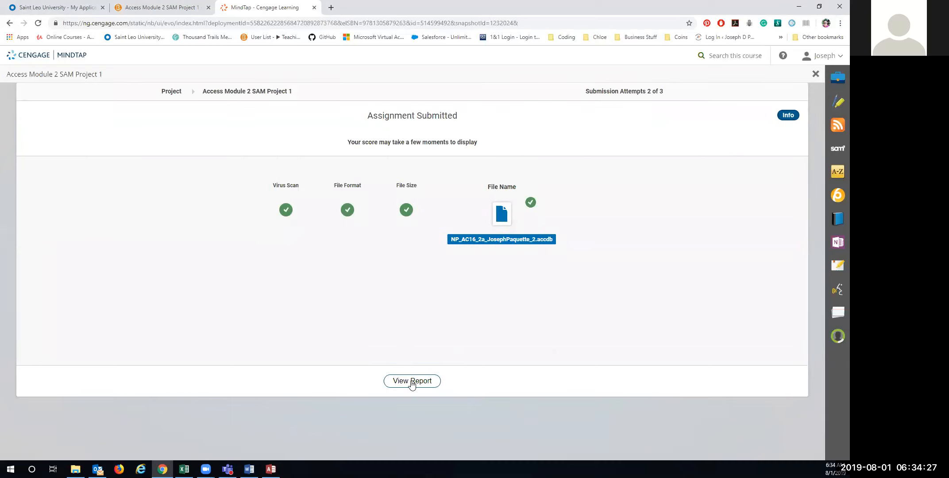
- Open the second submission's report database, enable its content and display _GradingReport
{"action": "left_click", "coordinate": [417, 385]}
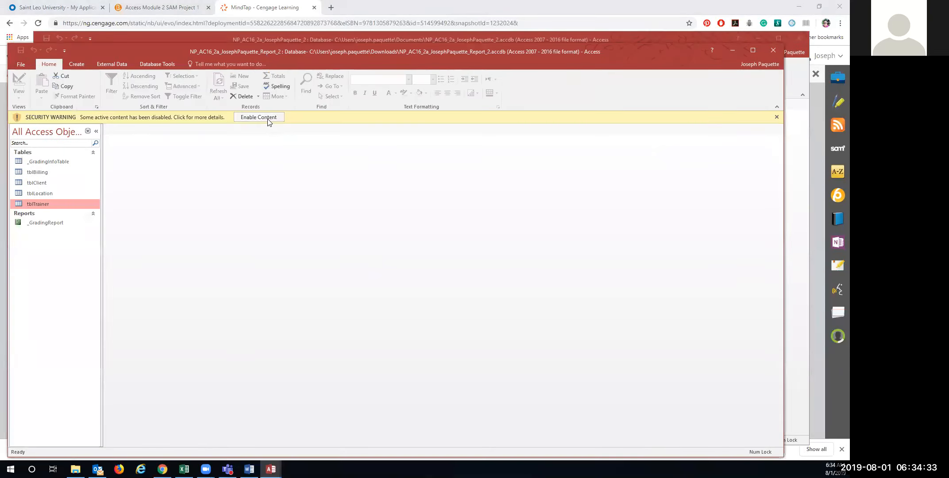
{"action": "left_click", "coordinate": [259, 117]}
{"action": "double_click", "coordinate": [49, 209]}
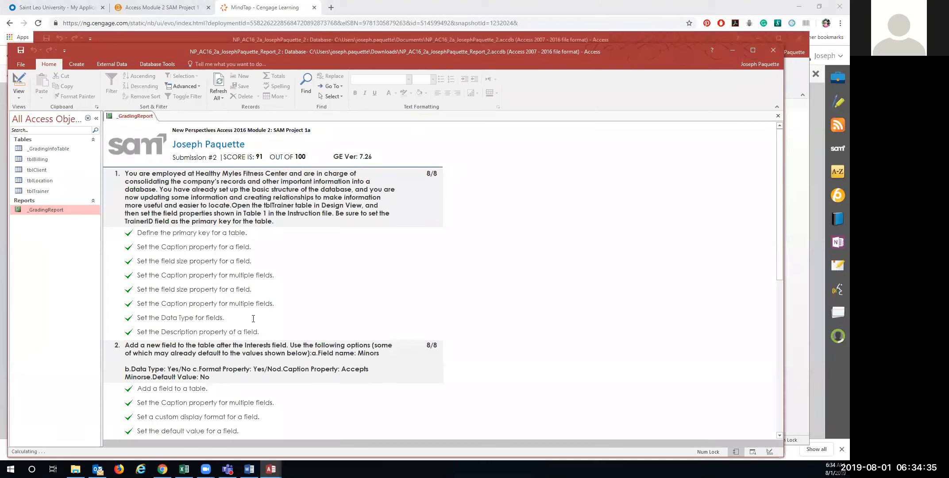
- Examine the scores and error comments for each project step in the second grading report
{"action": "scroll", "coordinate": [324, 317], "scroll_direction": "down", "scroll_amount": 5}
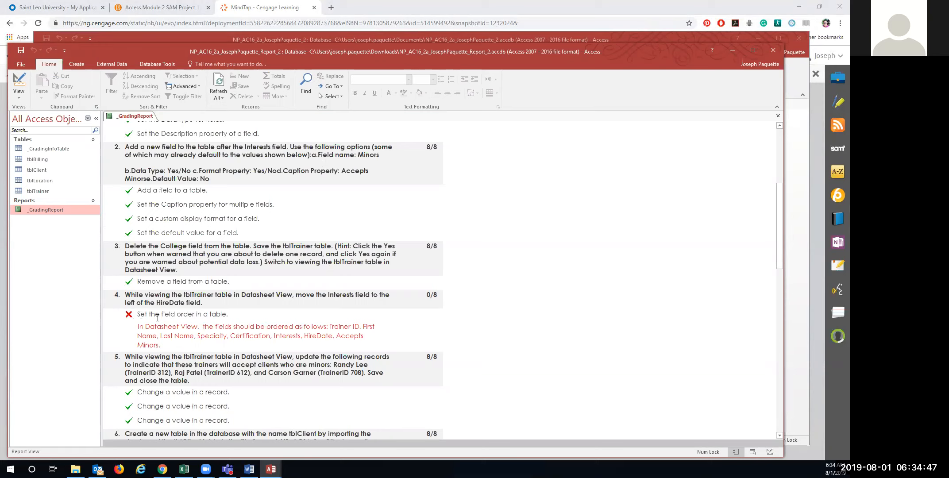
{"action": "scroll", "coordinate": [270, 323], "scroll_direction": "down", "scroll_amount": 5}
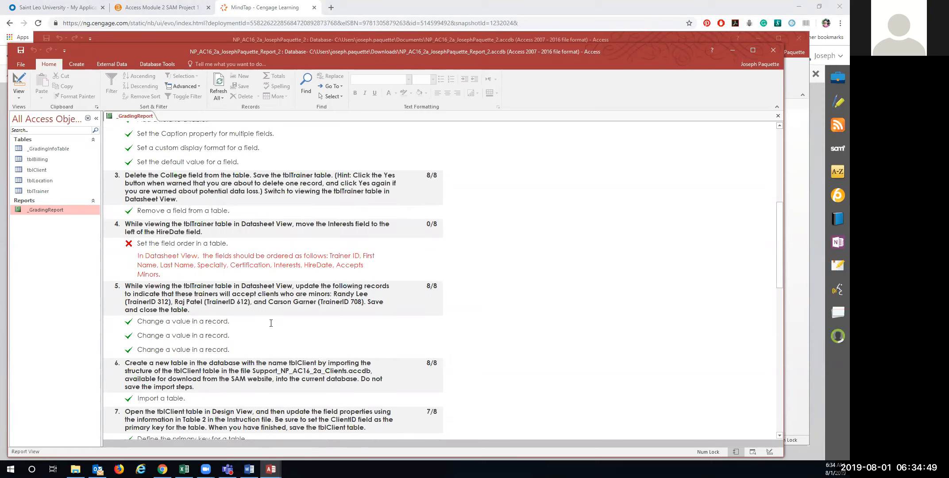
{"action": "scroll", "coordinate": [271, 323], "scroll_direction": "down", "scroll_amount": 2}
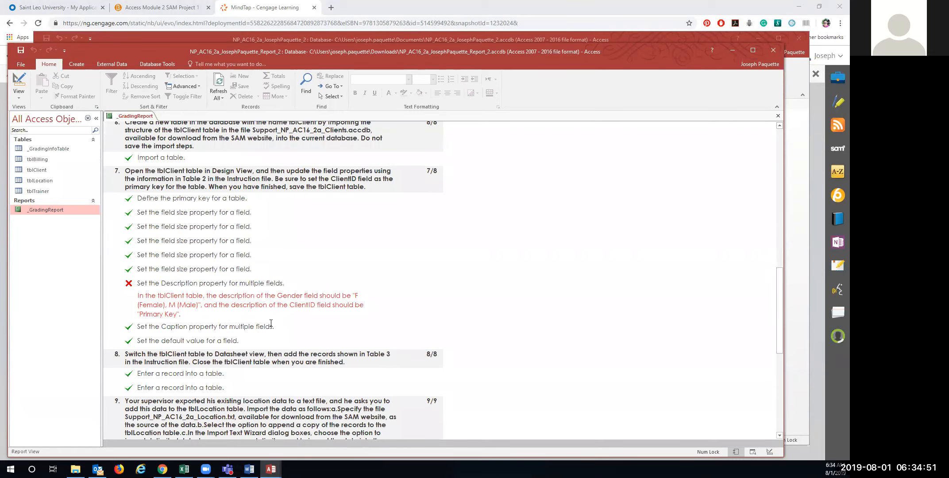
{"action": "scroll", "coordinate": [271, 323], "scroll_direction": "down", "scroll_amount": 5}
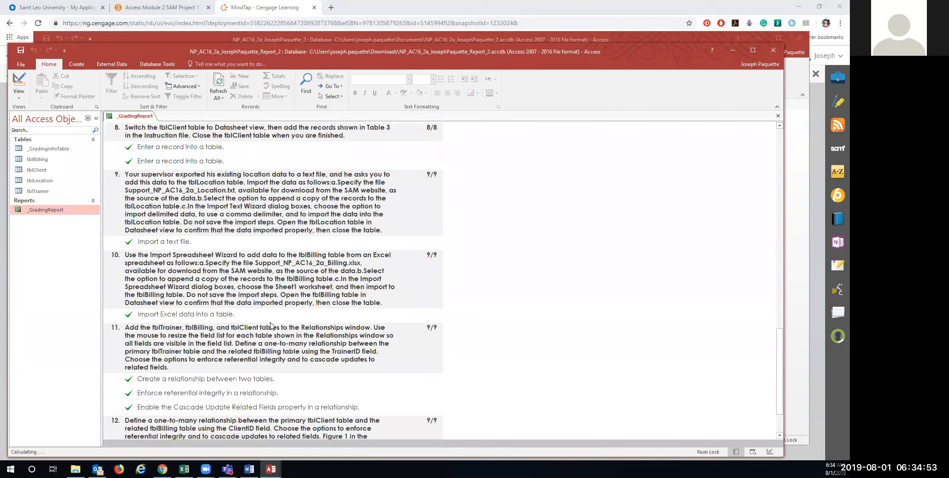
{"action": "scroll", "coordinate": [270, 324], "scroll_direction": "down", "scroll_amount": 2}
{"action": "scroll", "coordinate": [271, 323], "scroll_direction": "up", "scroll_amount": 8}
{"action": "scroll", "coordinate": [271, 323], "scroll_direction": "up", "scroll_amount": 5}
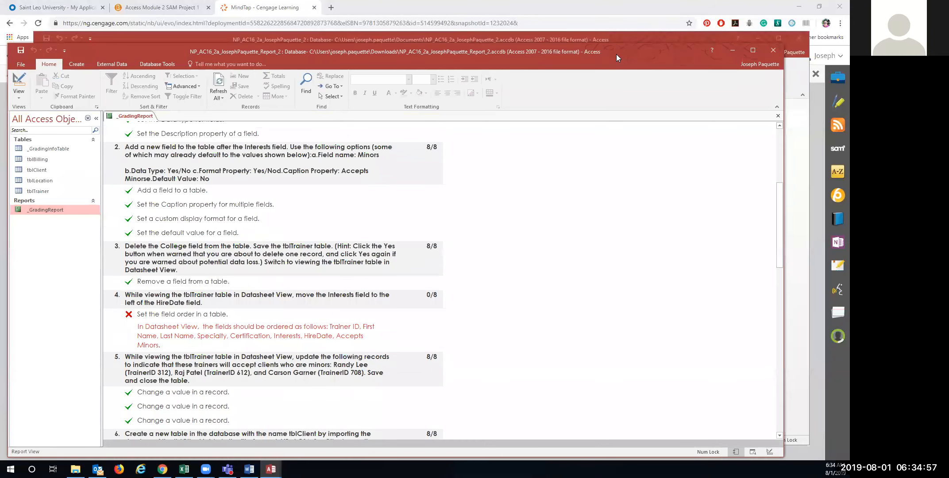
- Move the grading report window off to the other display and switch between it and the project database window
{"action": "left_click_drag", "start_coordinate": [616, 54], "coordinate": [849, 54]}
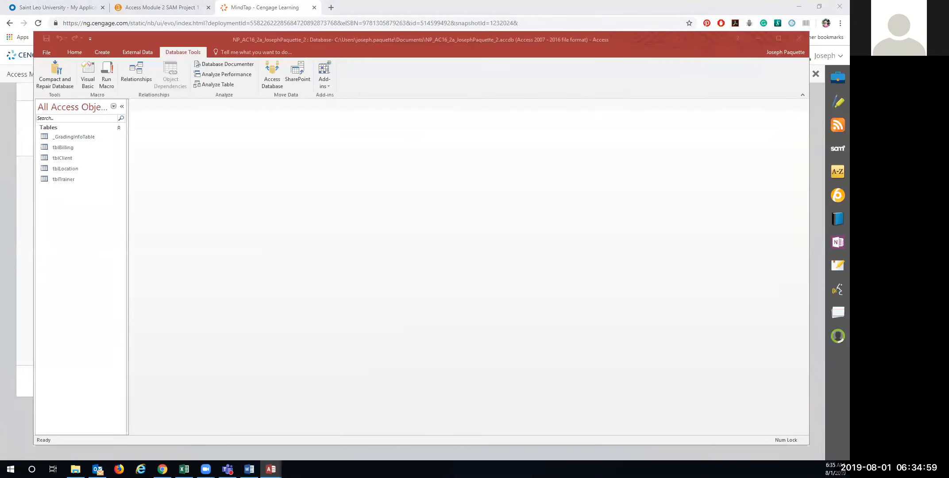
{"action": "left_click", "coordinate": [382, 60]}
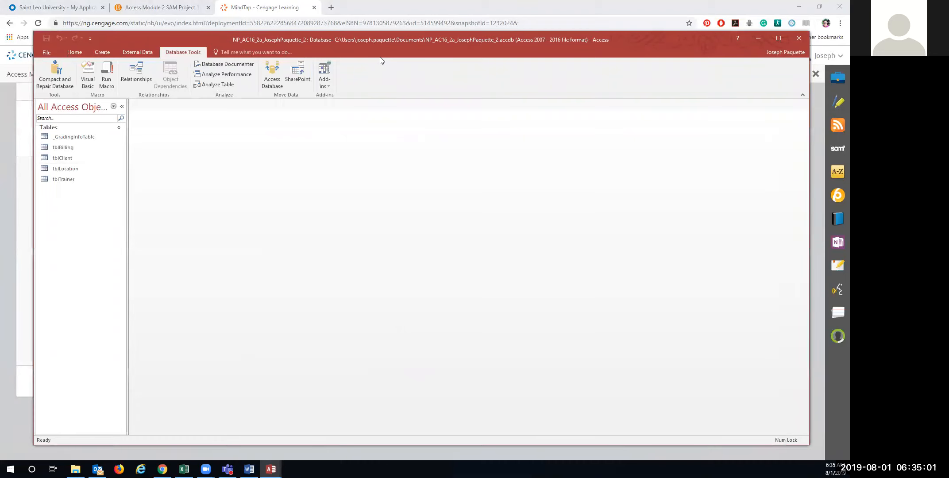
{"action": "left_click_drag", "start_coordinate": [380, 57], "coordinate": [379, 48]}
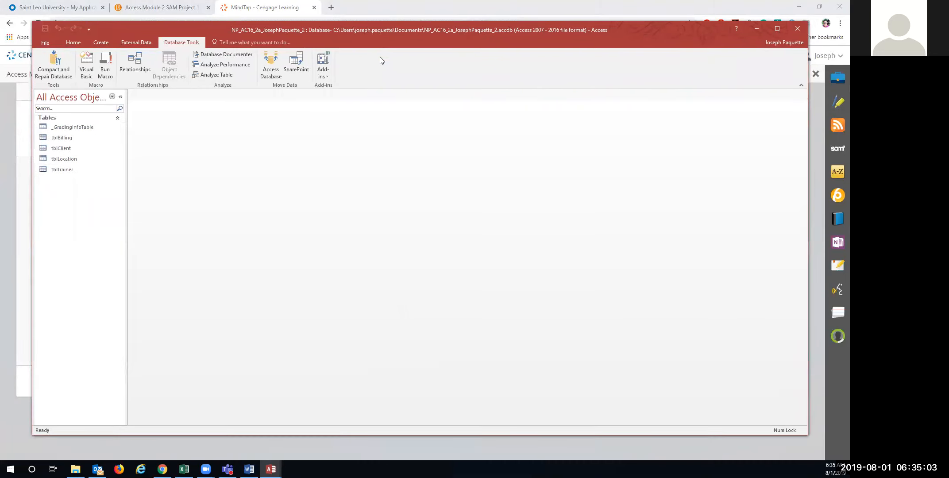
{"action": "left_click", "coordinate": [271, 469]}
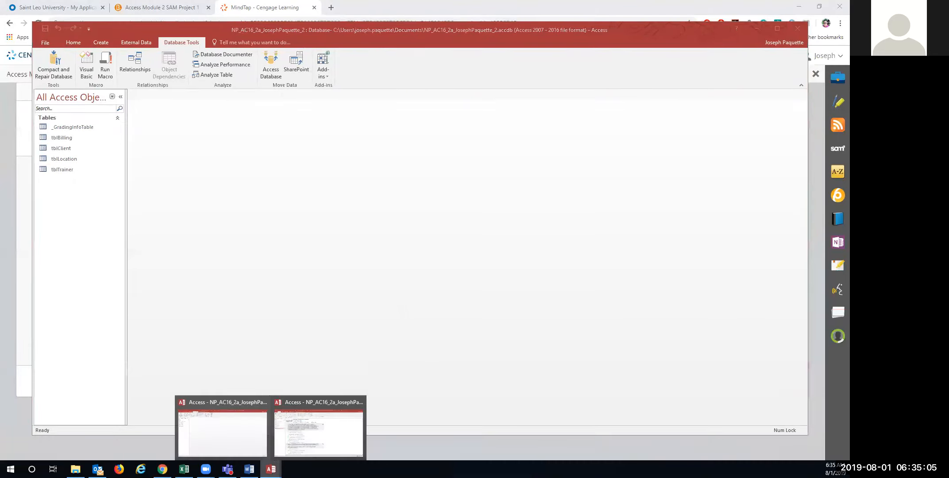
{"action": "left_click", "coordinate": [225, 403]}
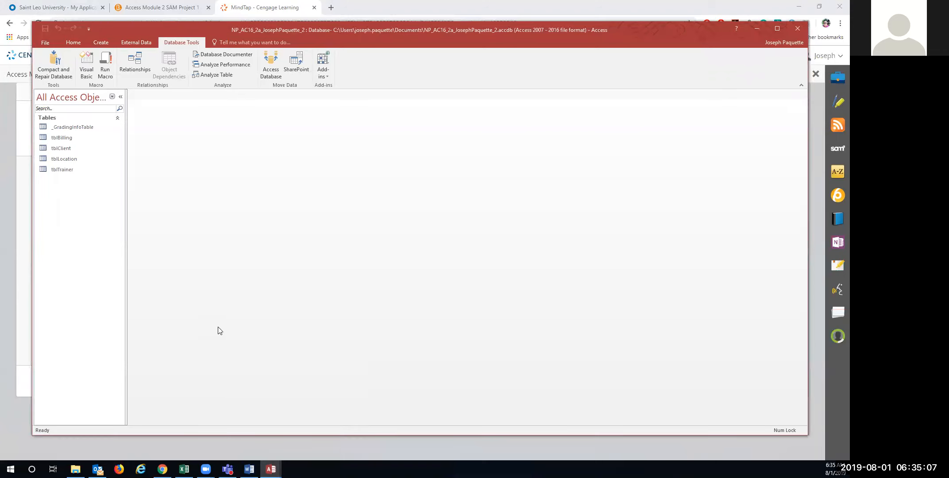
{"action": "left_click", "coordinate": [271, 469]}
{"action": "left_click", "coordinate": [316, 402]}
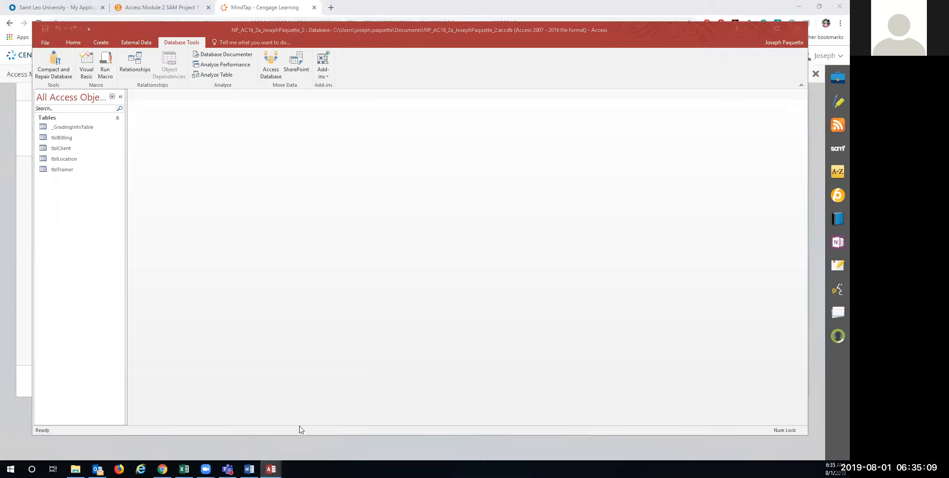
- Open tblTrainer in the project database, move the Interests column in front of HireDate, and close the table
{"action": "left_click", "coordinate": [271, 469]}
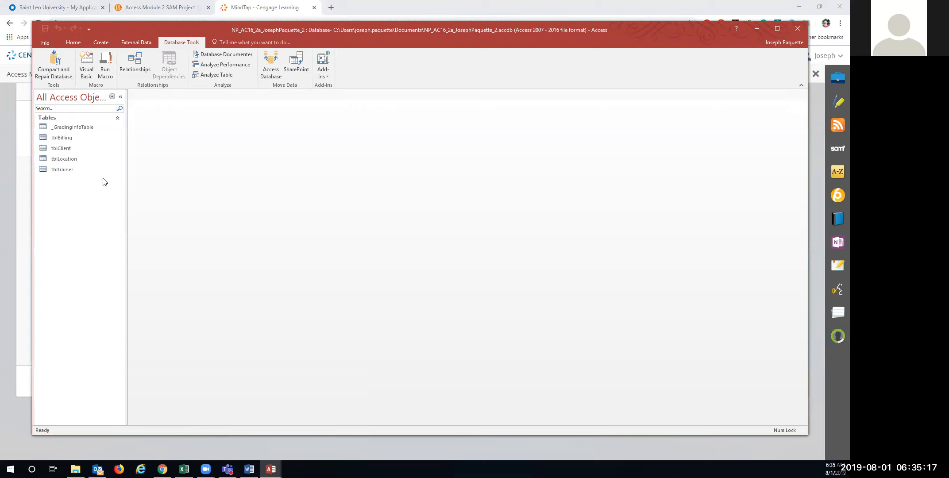
{"action": "double_click", "coordinate": [75, 172]}
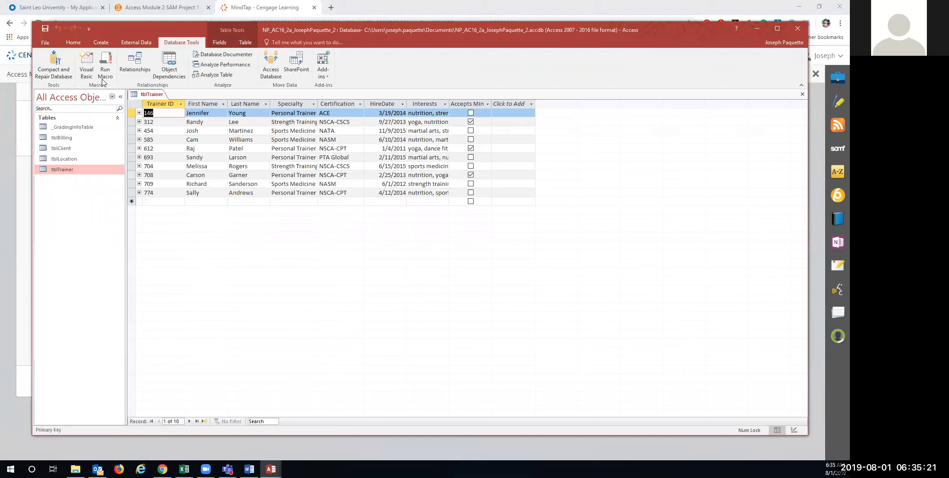
{"action": "left_click", "coordinate": [149, 95]}
{"action": "left_click", "coordinate": [70, 42]}
{"action": "left_click", "coordinate": [42, 74]}
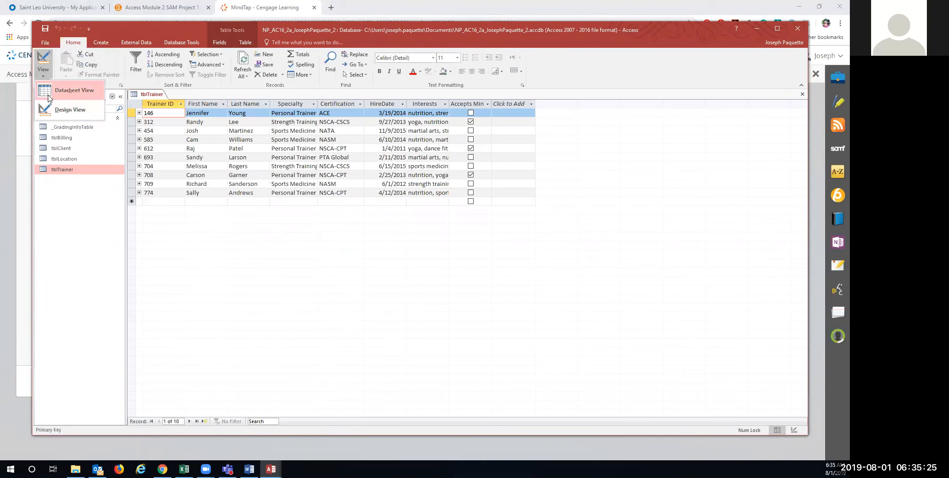
{"action": "left_click", "coordinate": [68, 139]}
{"action": "left_click", "coordinate": [43, 74]}
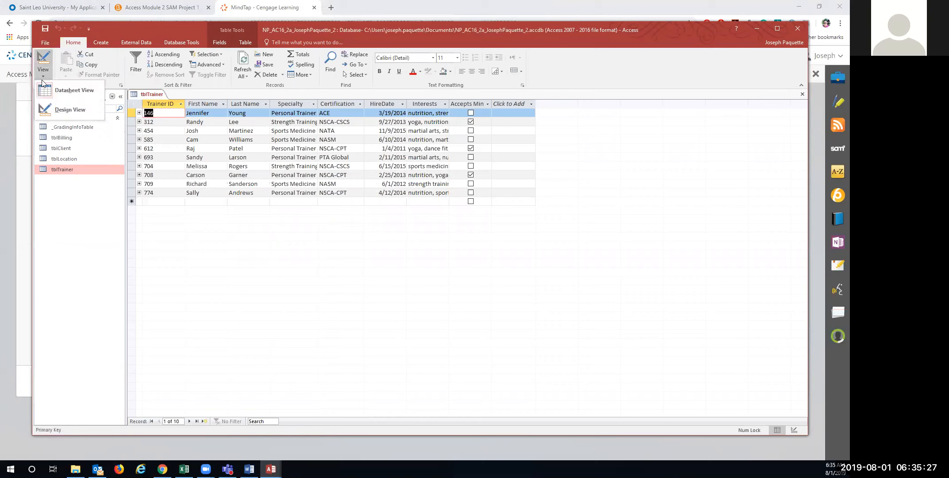
{"action": "left_click", "coordinate": [448, 288]}
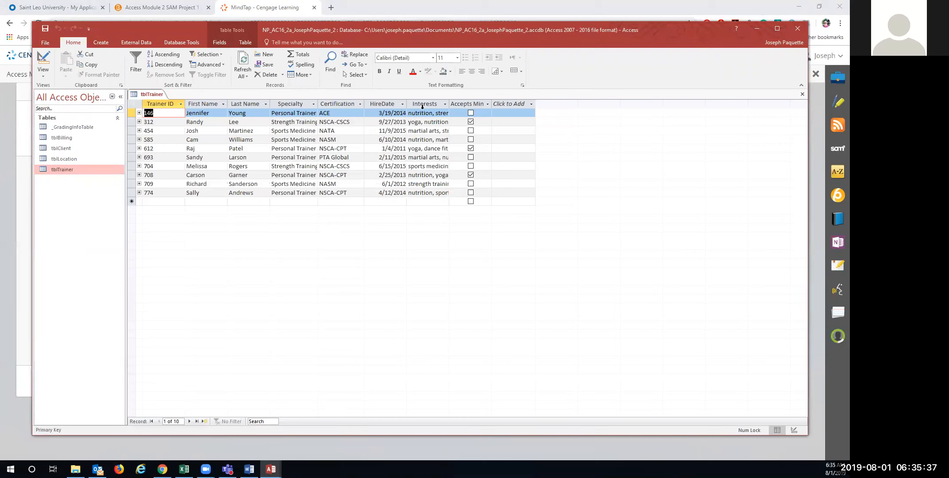
{"action": "left_click_drag", "start_coordinate": [424, 104], "coordinate": [387, 113]}
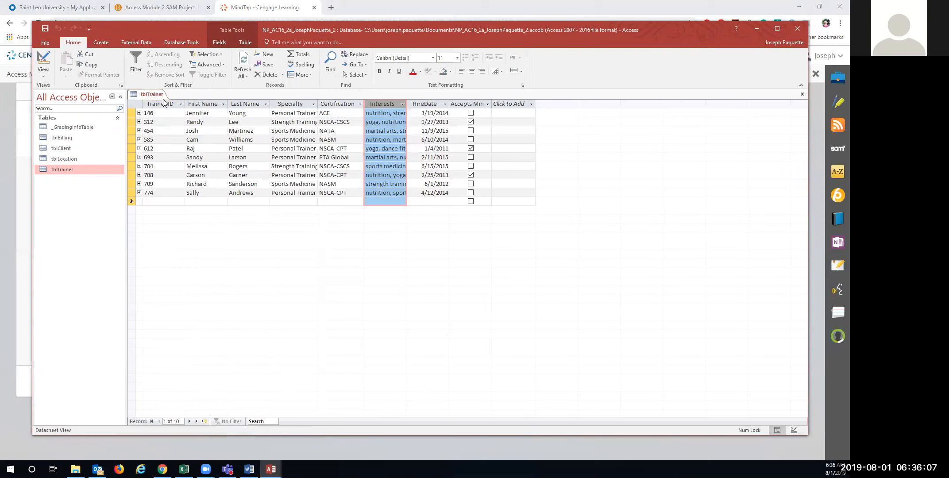
{"action": "right_click", "coordinate": [147, 95]}
{"action": "left_click", "coordinate": [156, 106]}
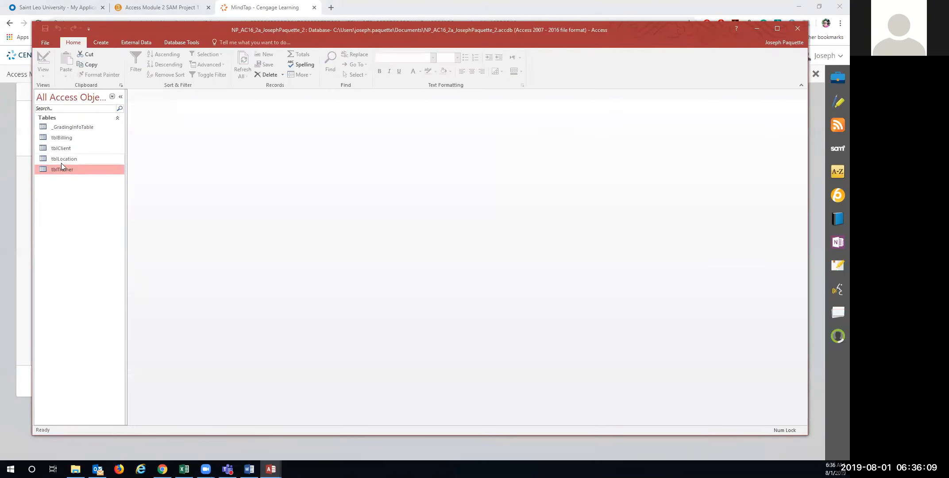
- Open tblClient in Design View, give the ClientID field the description "Primary Key", and save and close the table
{"action": "double_click", "coordinate": [52, 149]}
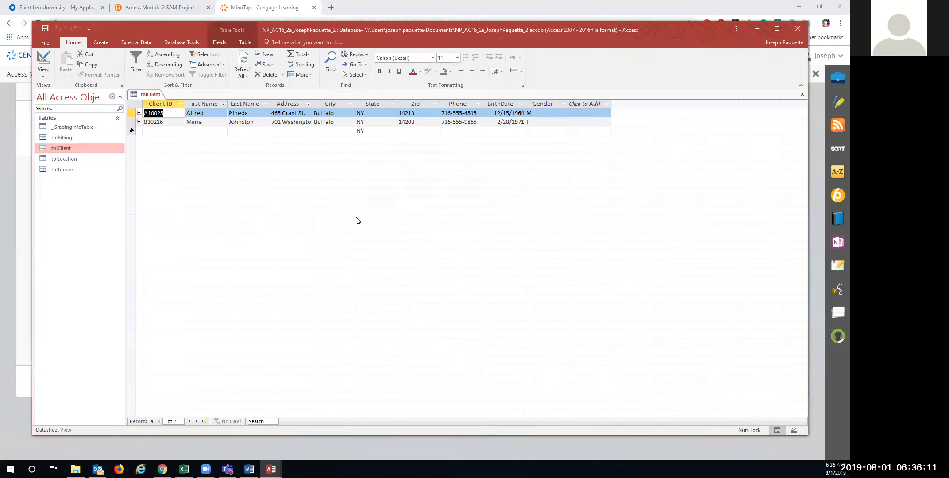
{"action": "left_click", "coordinate": [45, 75]}
{"action": "left_click", "coordinate": [49, 108]}
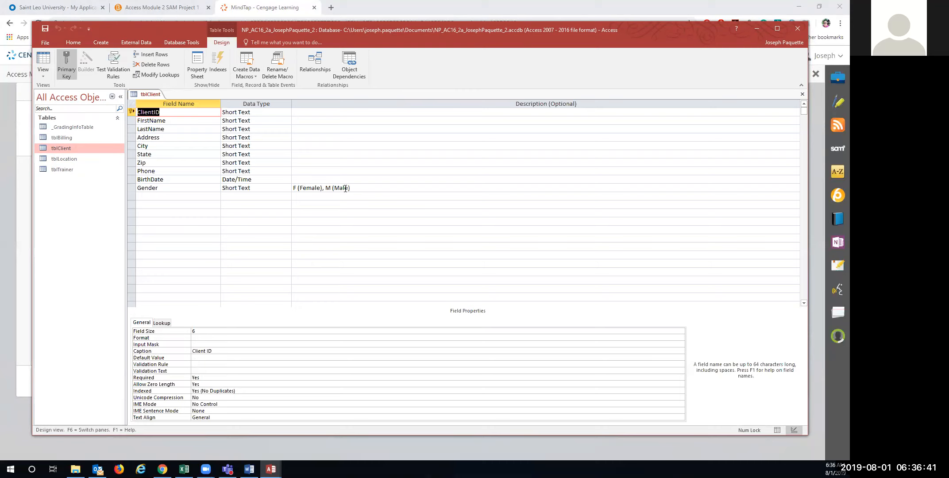
{"action": "left_click", "coordinate": [306, 114]}
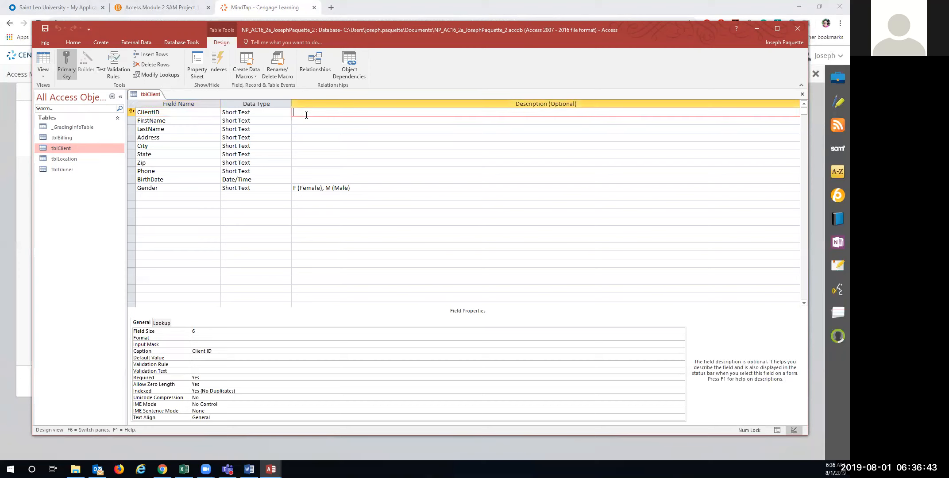
{"action": "type", "text": "Primary Key"}
{"action": "right_click", "coordinate": [155, 94]}
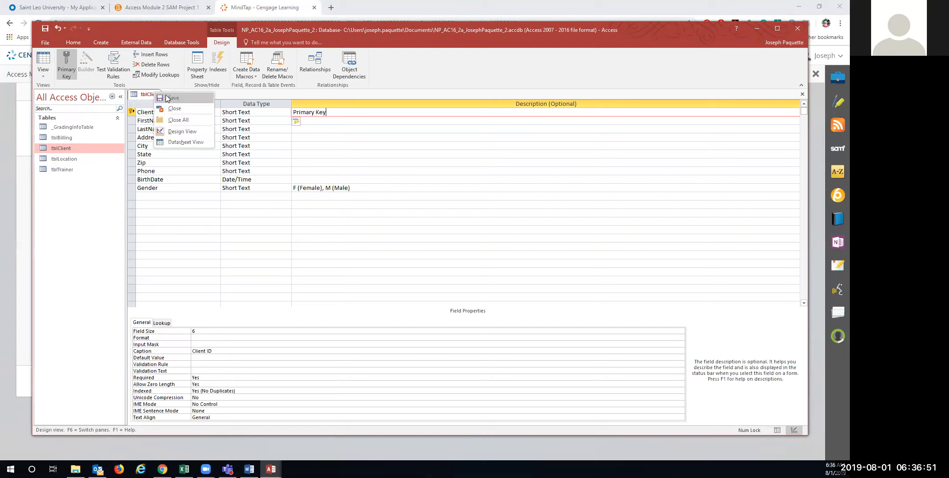
{"action": "left_click", "coordinate": [171, 98]}
{"action": "right_click", "coordinate": [153, 97]}
{"action": "left_click", "coordinate": [170, 108]}
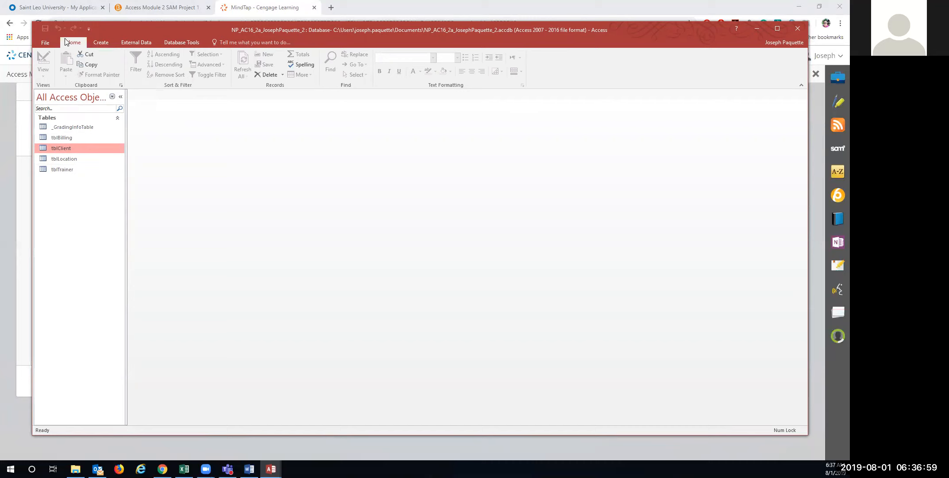
- Compact and repair the project database and minimize its window
{"action": "left_click", "coordinate": [197, 43]}
{"action": "left_click", "coordinate": [50, 65]}
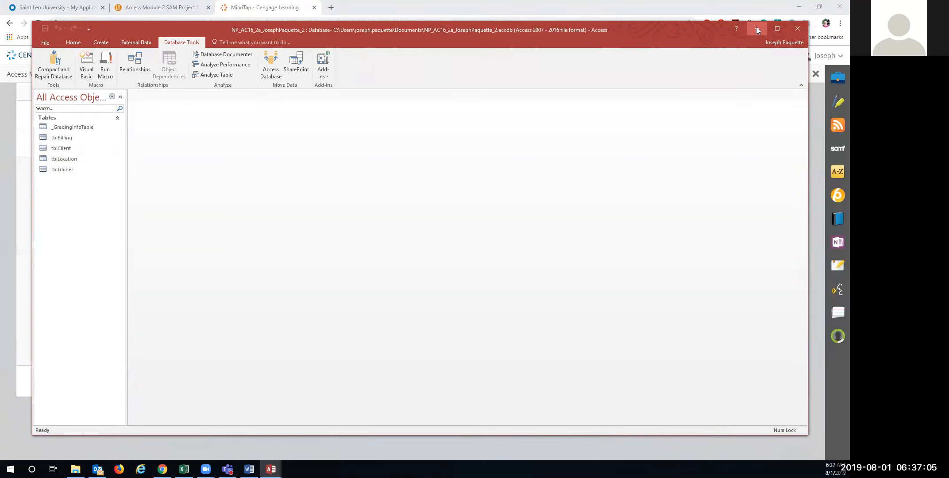
{"action": "left_click", "coordinate": [49, 57]}
{"action": "left_click", "coordinate": [757, 28]}
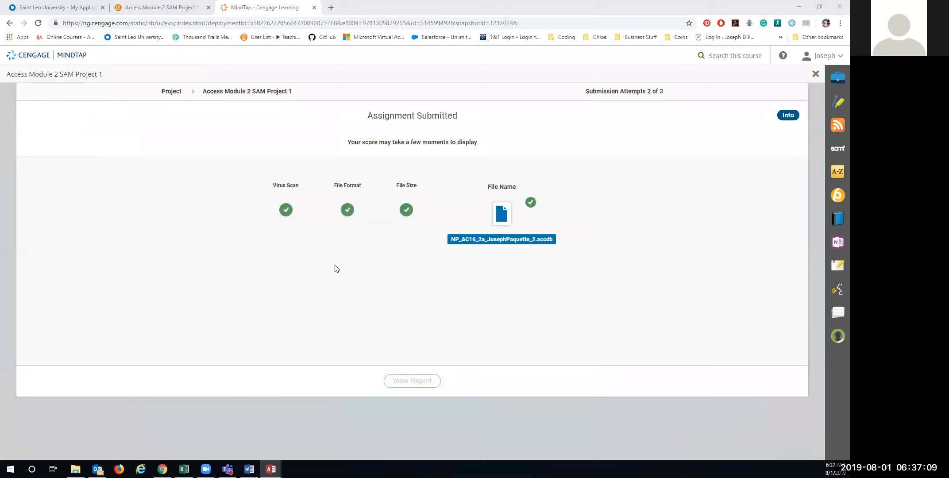
- Close the MindTap submission page, relaunch Access Module 2 SAM Project 1 from the course's Homework module, and start the assignment
{"action": "left_click_drag", "start_coordinate": [229, 2], "coordinate": [337, 223]}
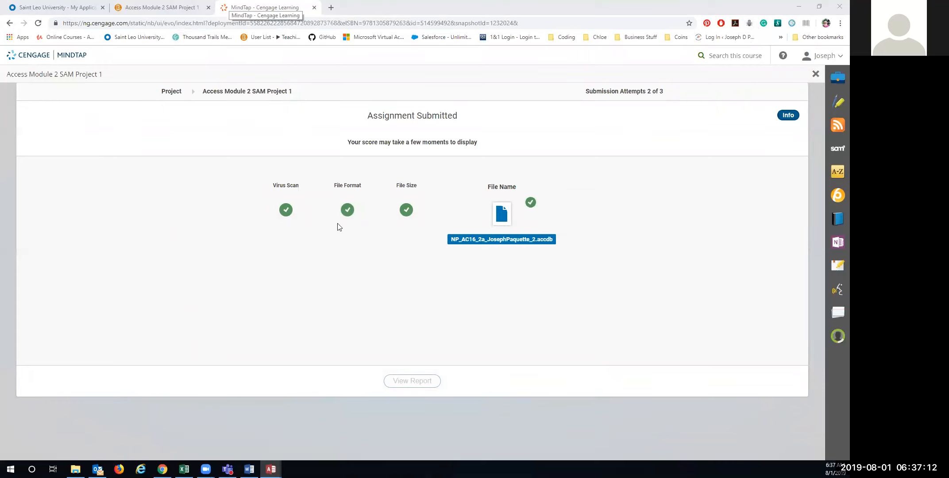
{"action": "left_click", "coordinate": [839, 6]}
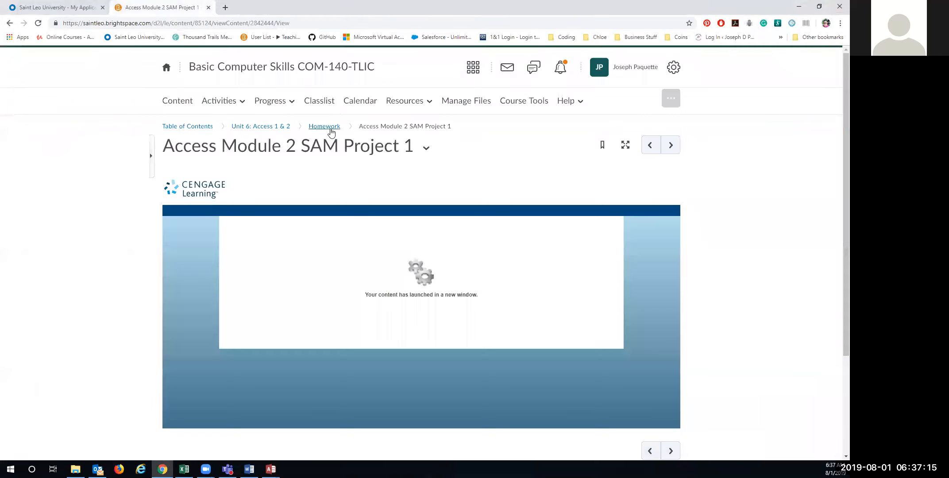
{"action": "left_click", "coordinate": [317, 128]}
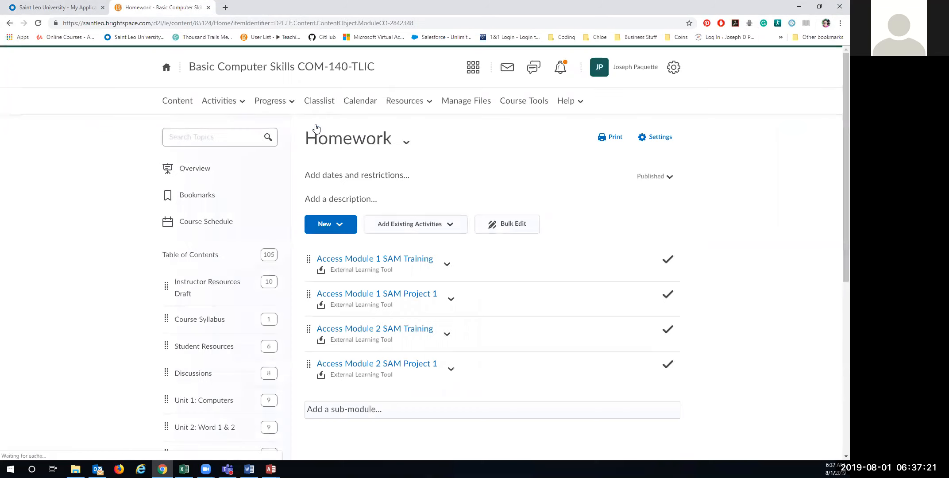
{"action": "left_click", "coordinate": [351, 366]}
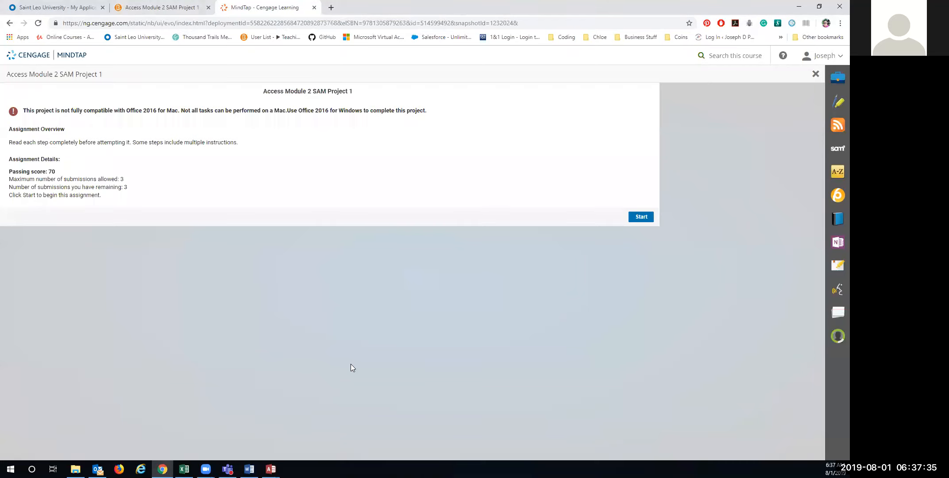
{"action": "left_click", "coordinate": [641, 213]}
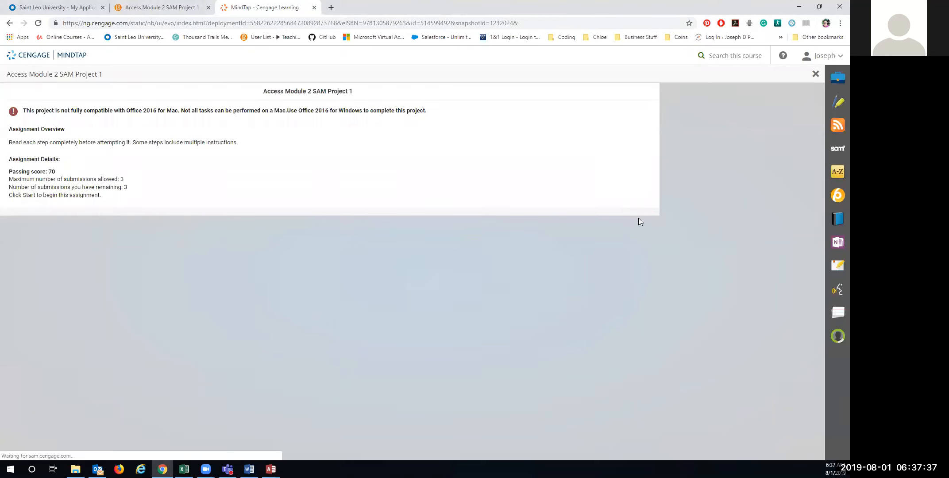
- Upload the corrected NP_AC16_2a database from Documents and submit it as the third attempt
{"action": "left_click", "coordinate": [284, 266]}
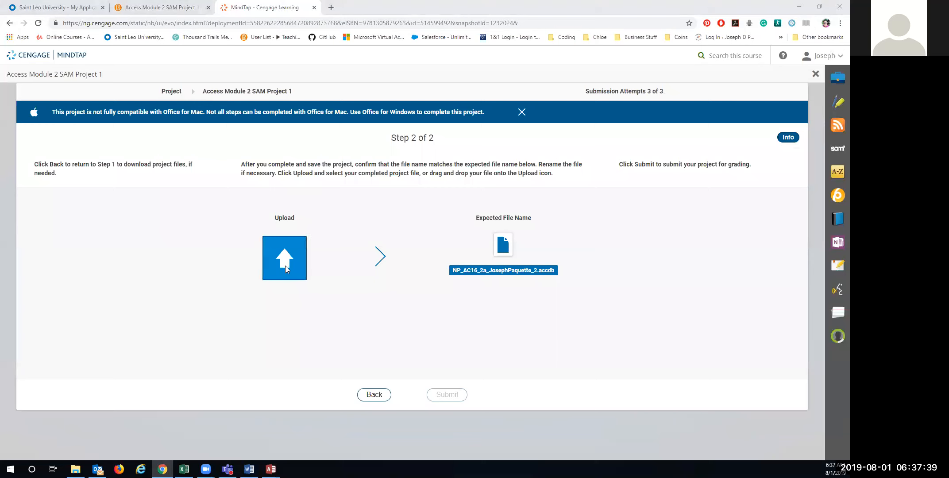
{"action": "left_click", "coordinate": [205, 161]}
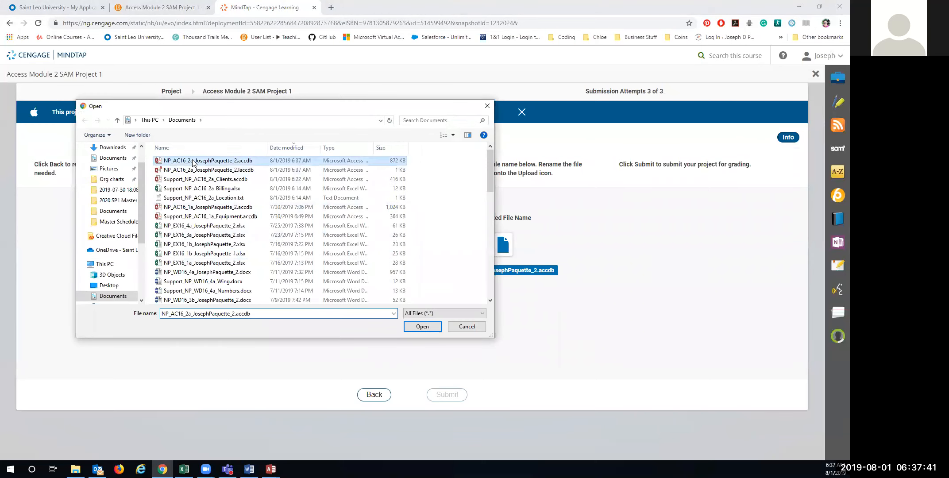
{"action": "left_click", "coordinate": [423, 329]}
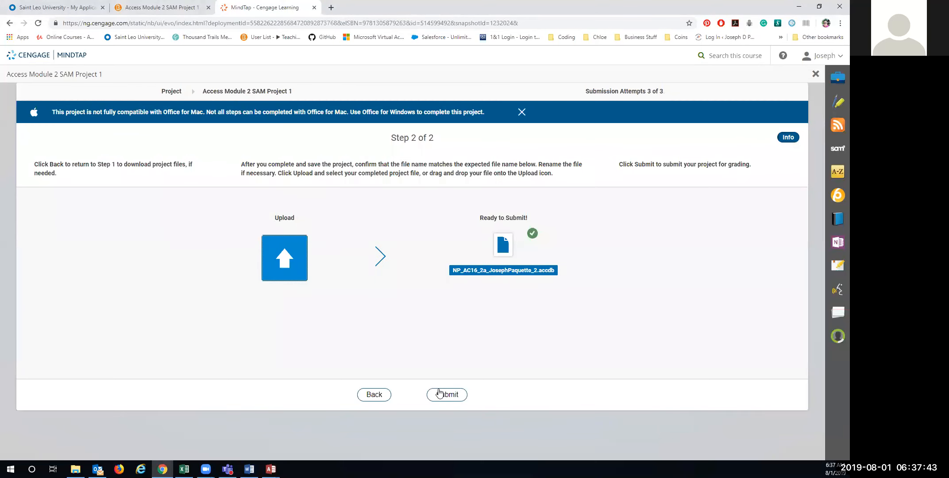
{"action": "left_click", "coordinate": [440, 394]}
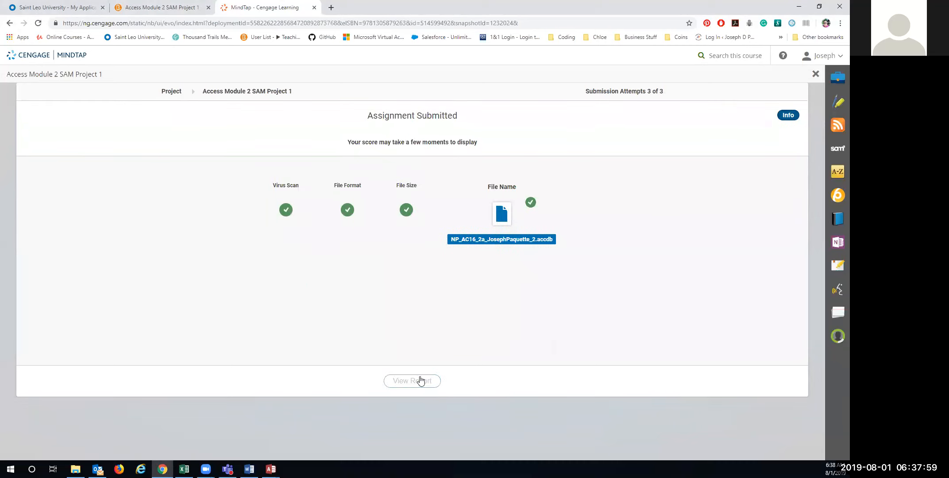
- Open the third submission's report database, enable its content and display _GradingReport
{"action": "left_click", "coordinate": [403, 376]}
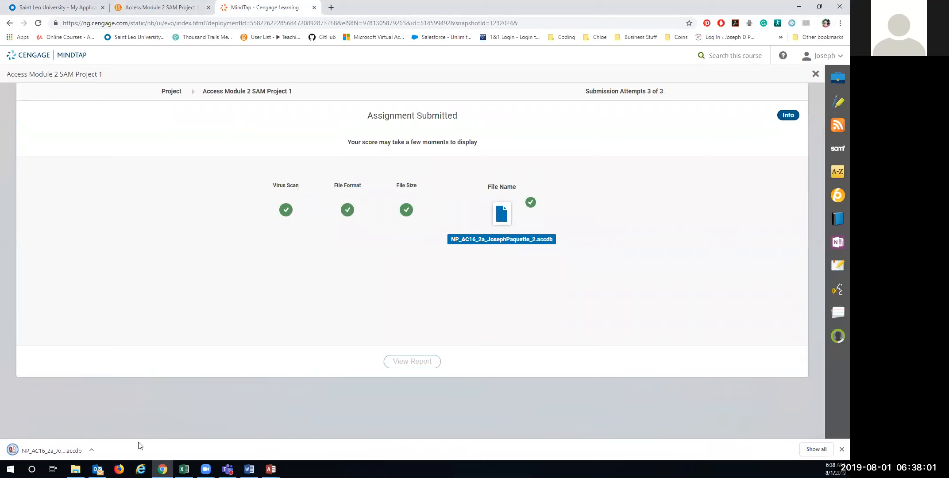
{"action": "left_click", "coordinate": [69, 451]}
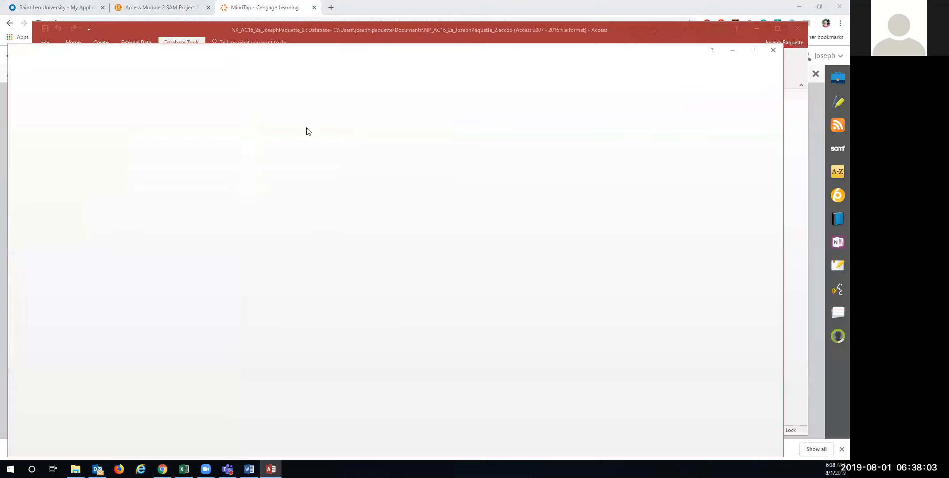
{"action": "left_click", "coordinate": [251, 119]}
{"action": "left_click", "coordinate": [45, 201]}
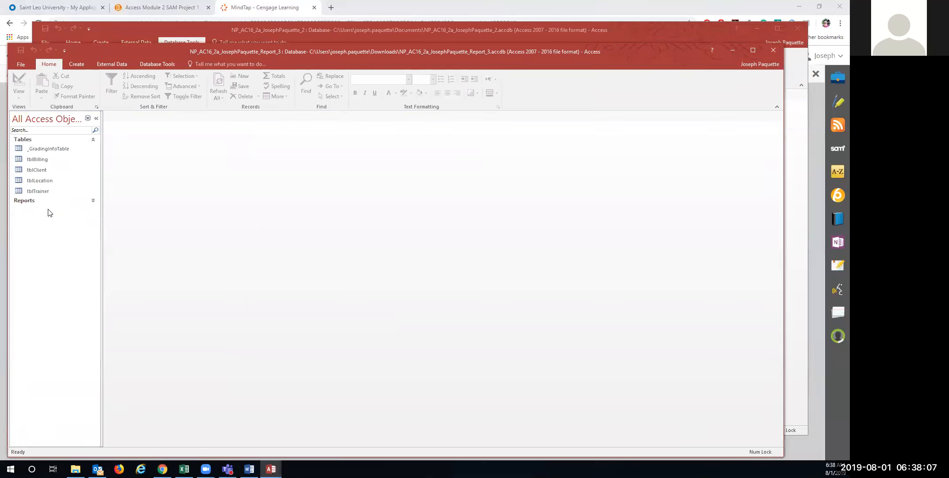
{"action": "left_click", "coordinate": [93, 201]}
{"action": "left_click", "coordinate": [54, 215]}
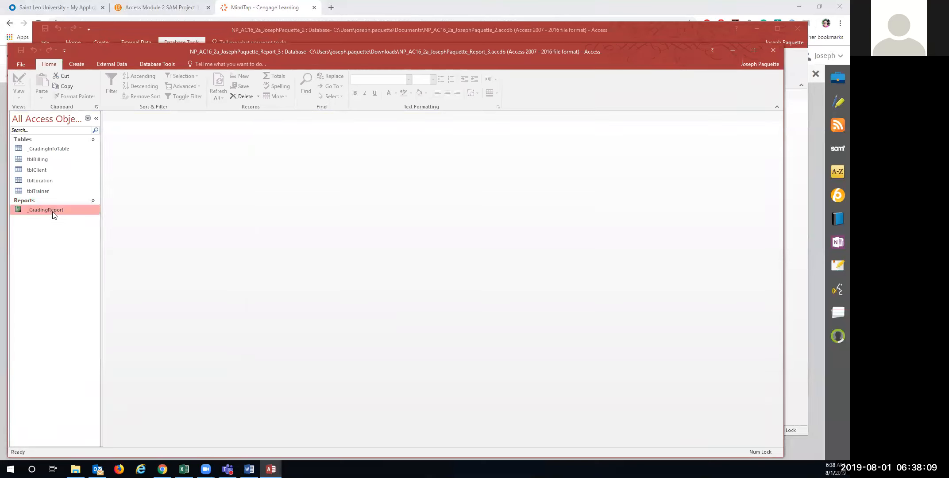
{"action": "double_click", "coordinate": [54, 214]}
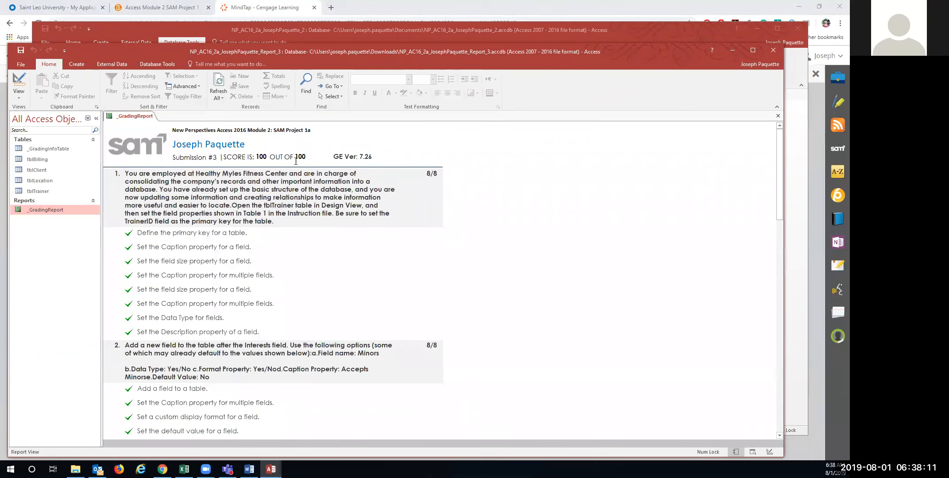
- Close the grading report database, the project database and the MindTap submission window
{"action": "left_click", "coordinate": [773, 53]}
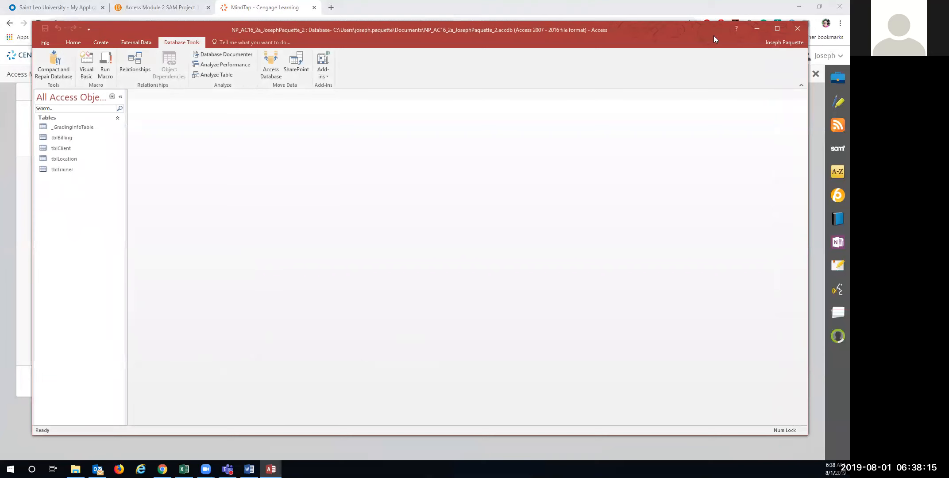
{"action": "left_click", "coordinate": [797, 30]}
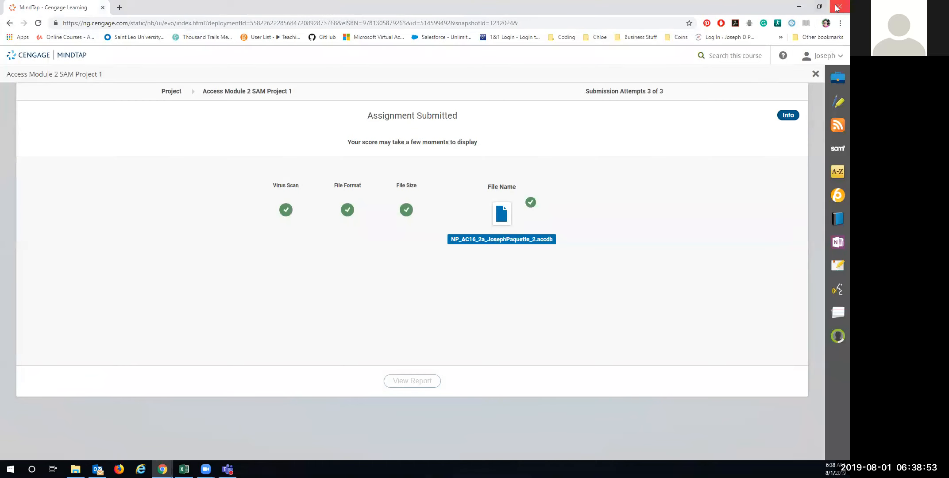
{"action": "left_click", "coordinate": [835, 7]}
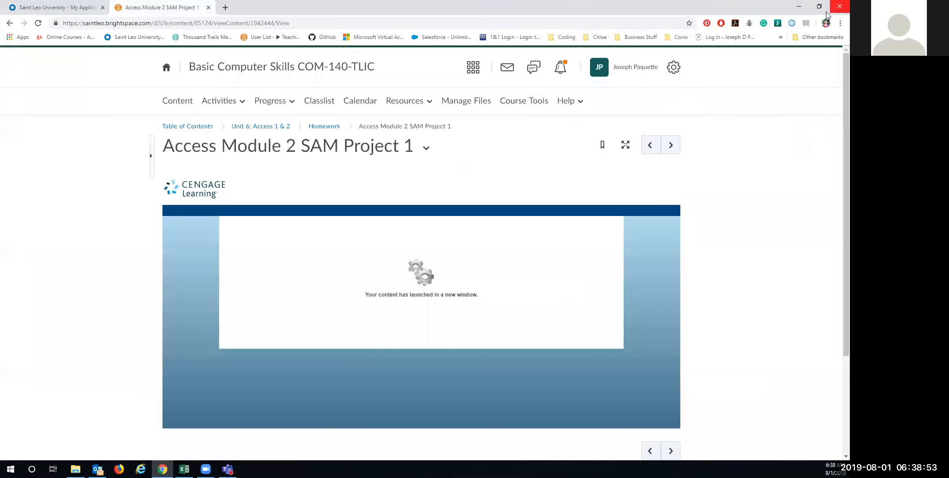
- Return to the Unit 6: Access 1 & 2 page in the course content and look over its overview, objectives and reading
{"action": "left_click", "coordinate": [257, 128]}
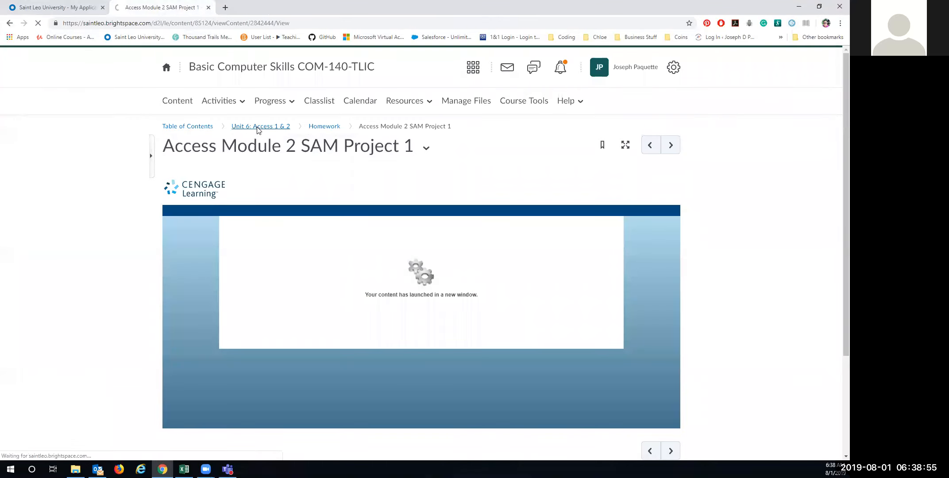
{"action": "left_click", "coordinate": [182, 108]}
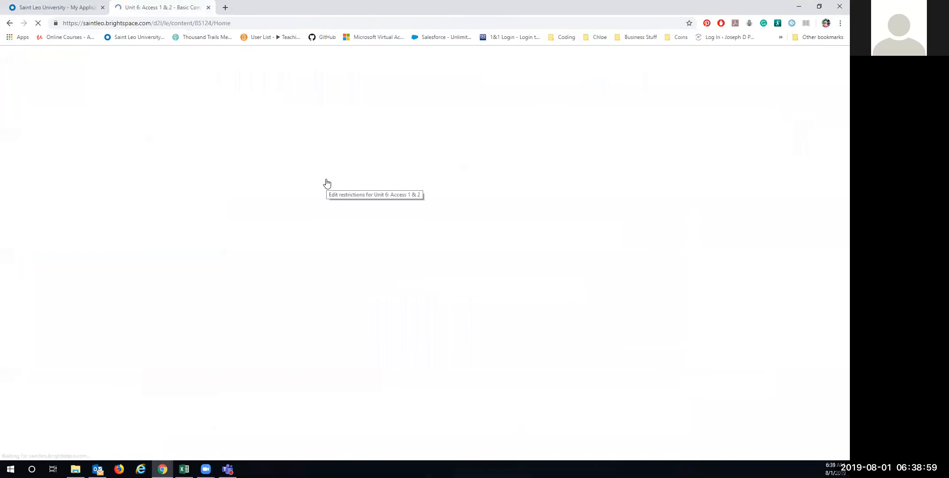
{"action": "scroll", "coordinate": [334, 250], "scroll_direction": "down", "scroll_amount": 6}
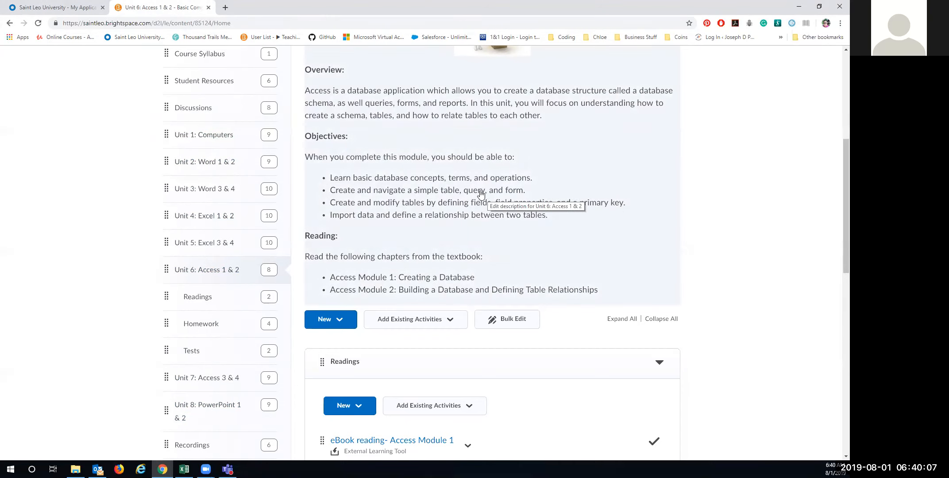
{"action": "scroll", "coordinate": [597, 202], "scroll_direction": "up", "scroll_amount": 6}
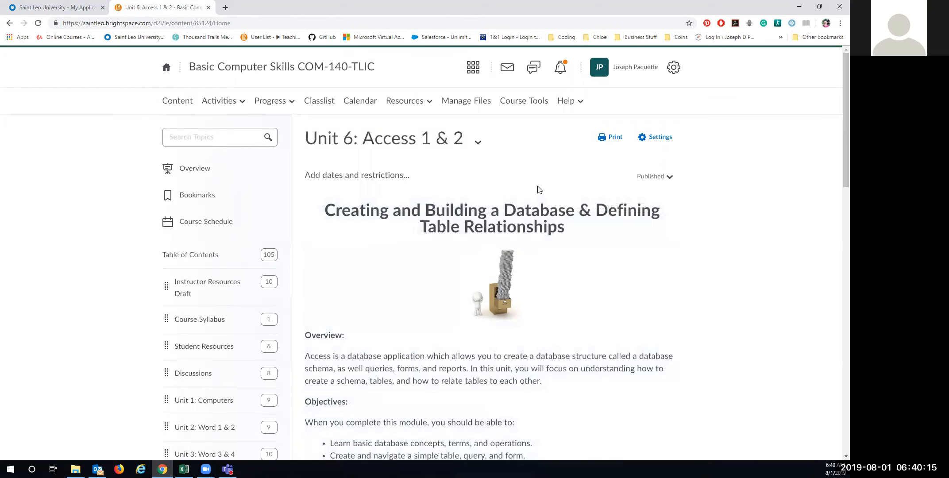
{"action": "left_click", "coordinate": [501, 77]}
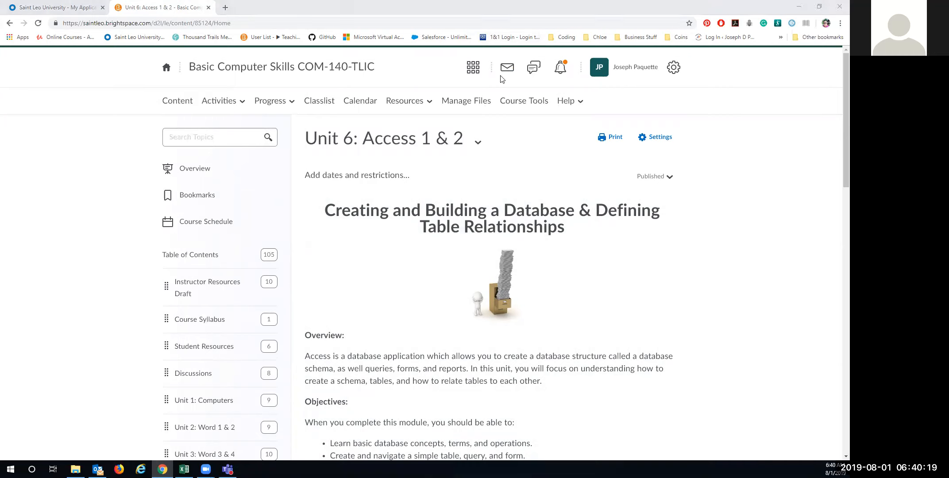